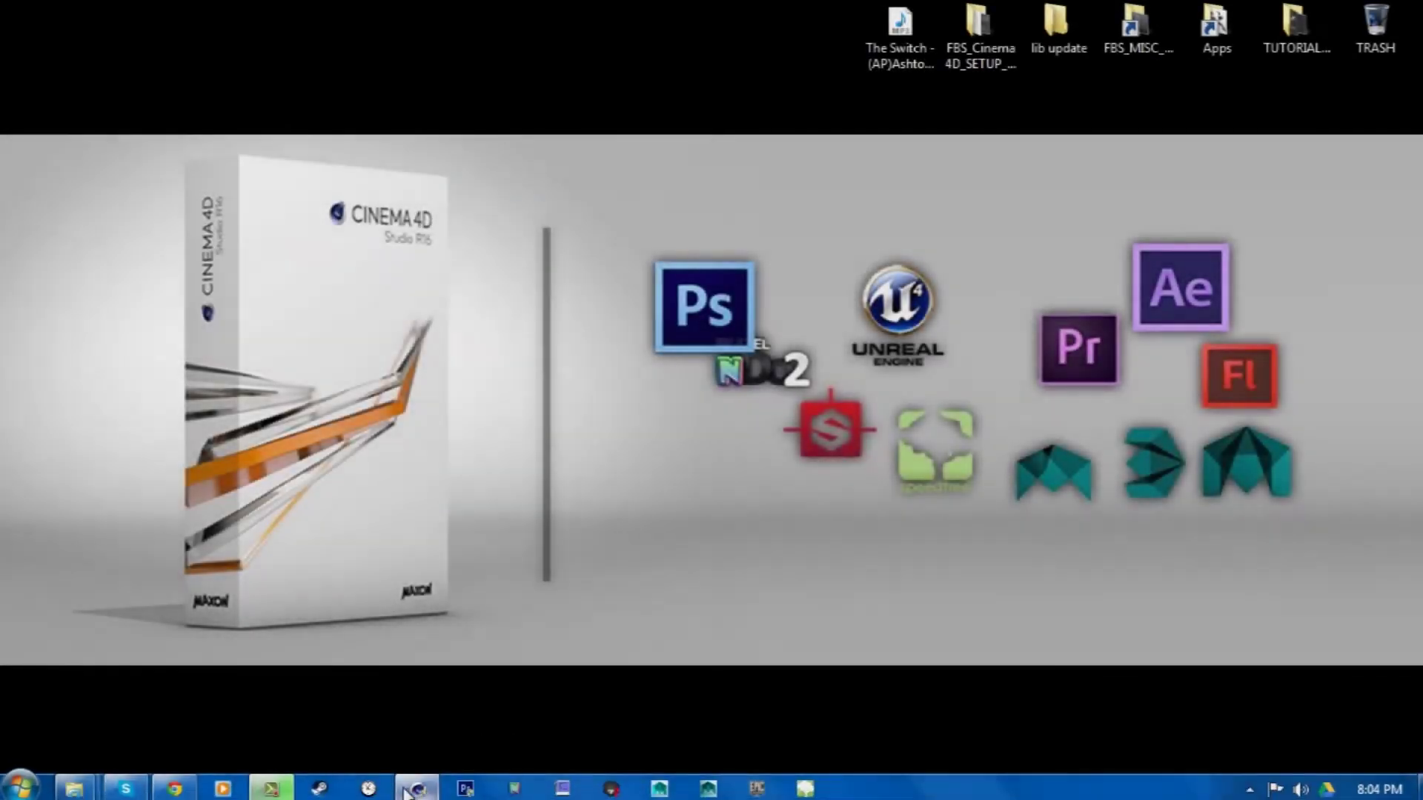
Step: Launch Cinema 4D and apply the FBS_STUDIO_Pro_LAYOUT_UPDATE layout
left_click(609, 784)
left_click(1230, 28)
left_click(1260, 111)
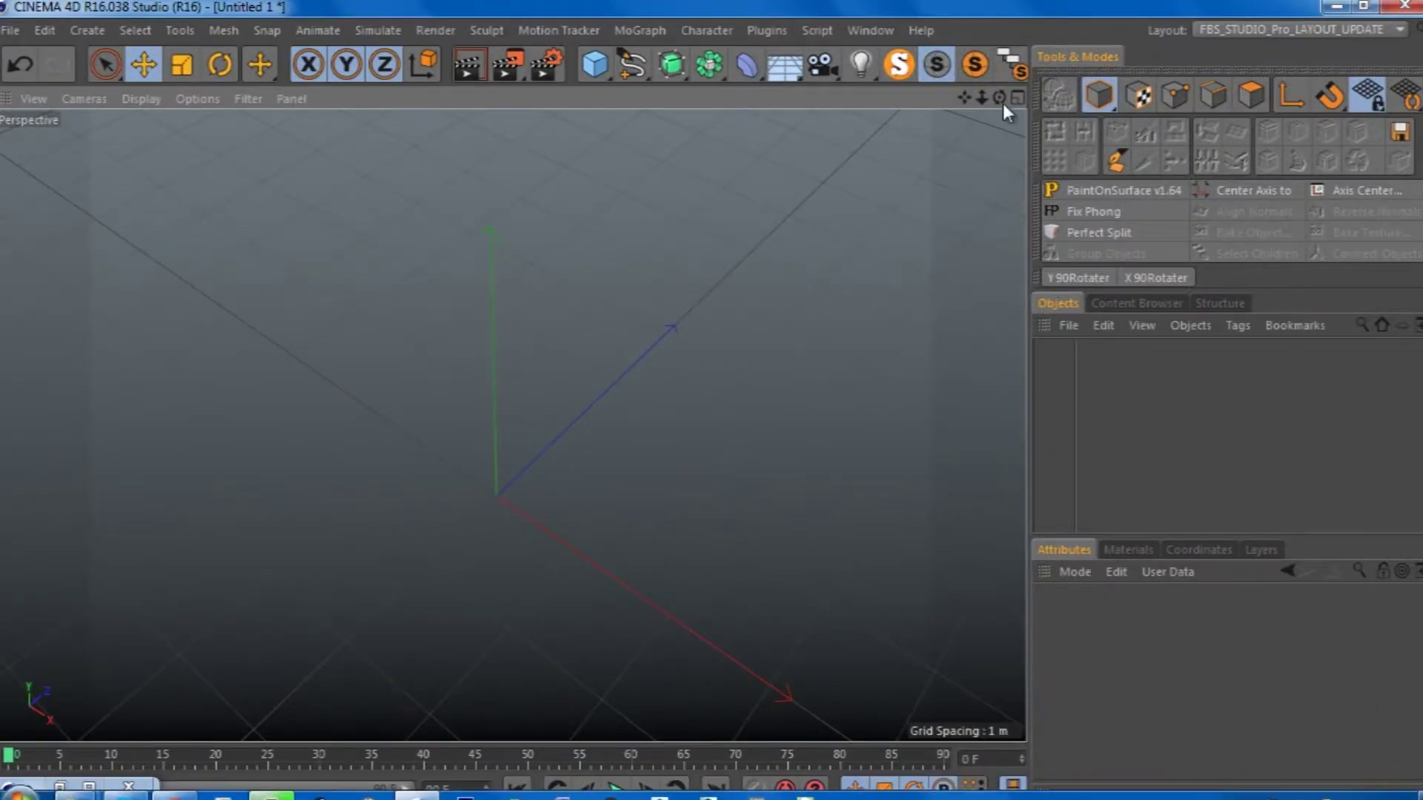
Step: Open the viewport configuration settings and maximize the Front view
left_click(197, 98)
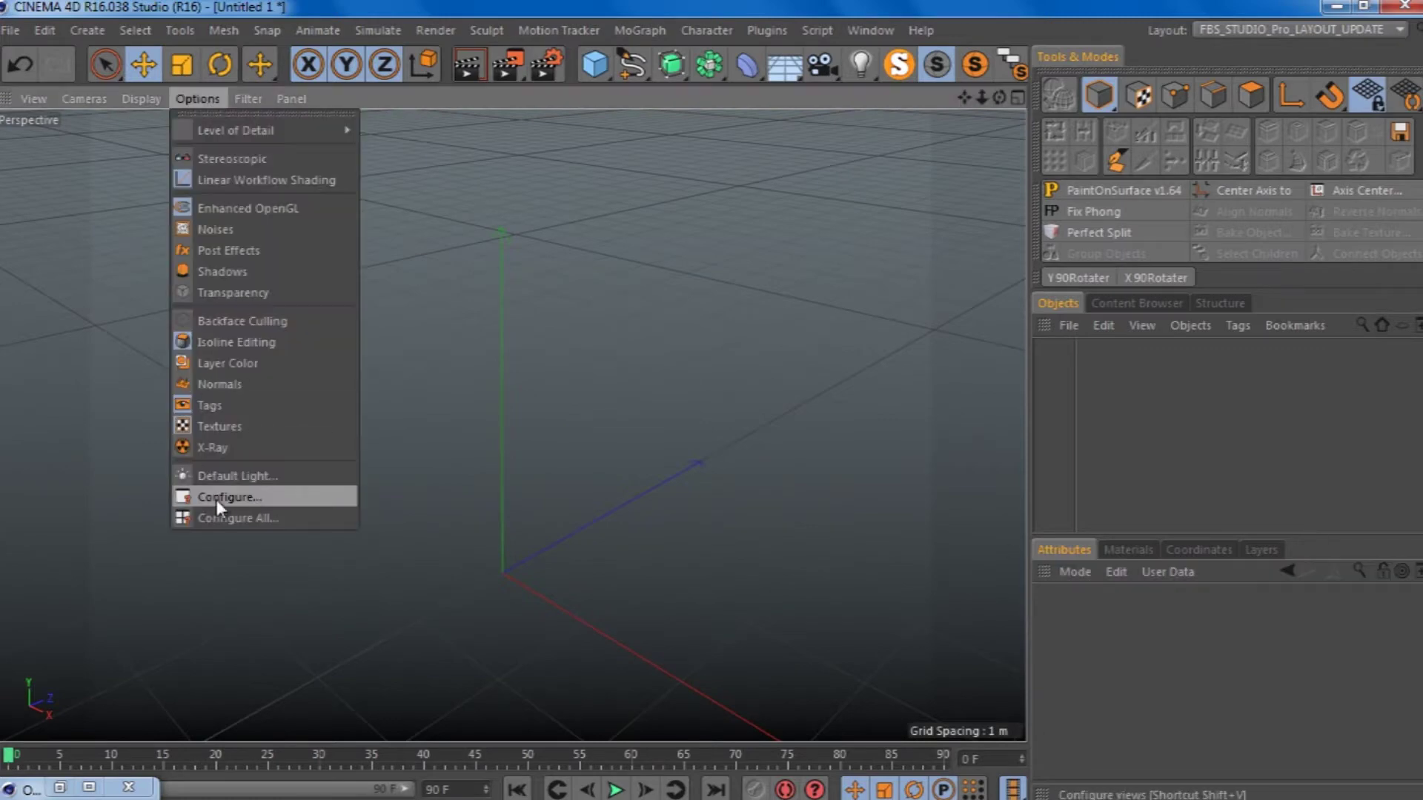
left_click(218, 498)
left_click(1017, 98)
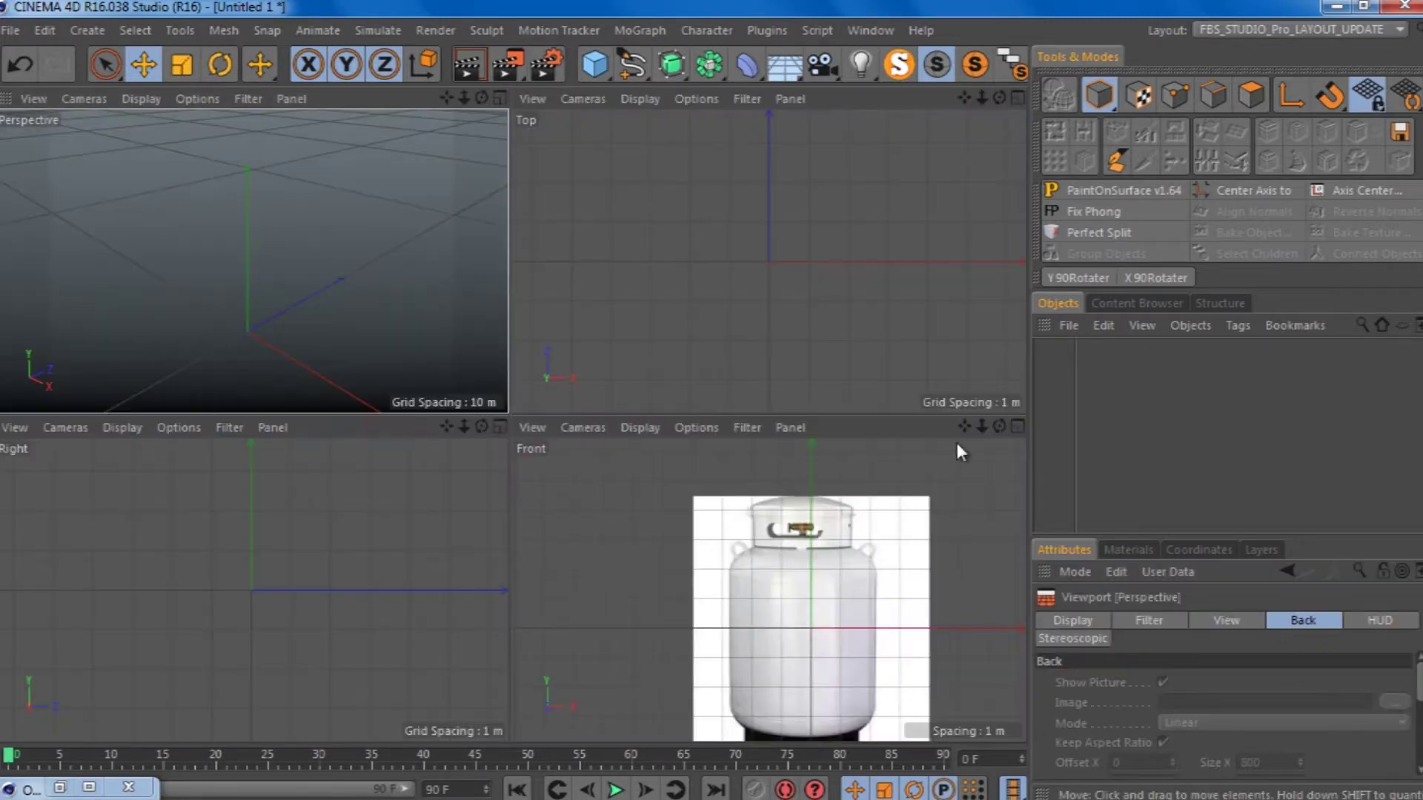
middle_click(928, 433)
Step: Load images (32).jpg as the Front view's Back background image
left_click(1393, 702)
left_click_drag(829, 194, 829, 341)
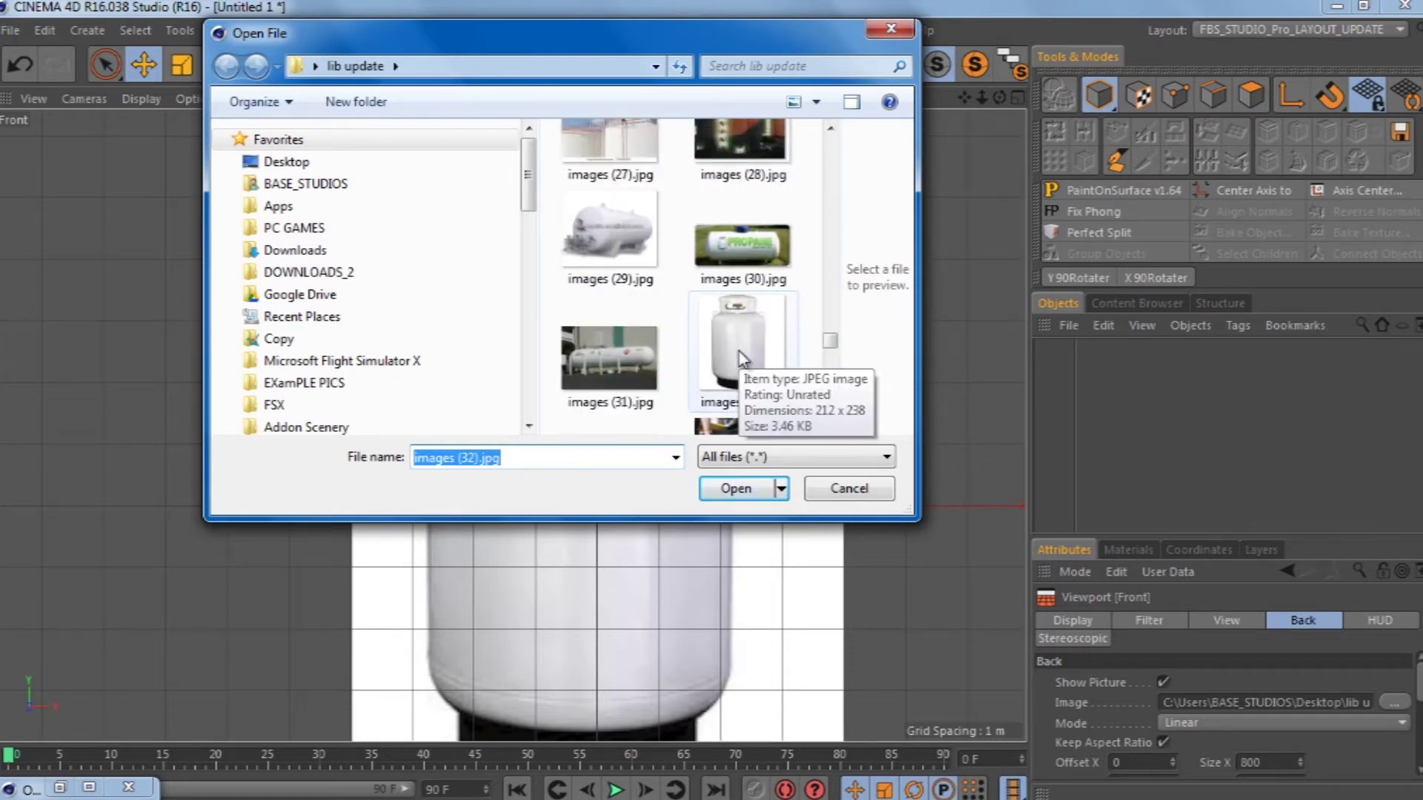
left_click(741, 357)
left_click(737, 489)
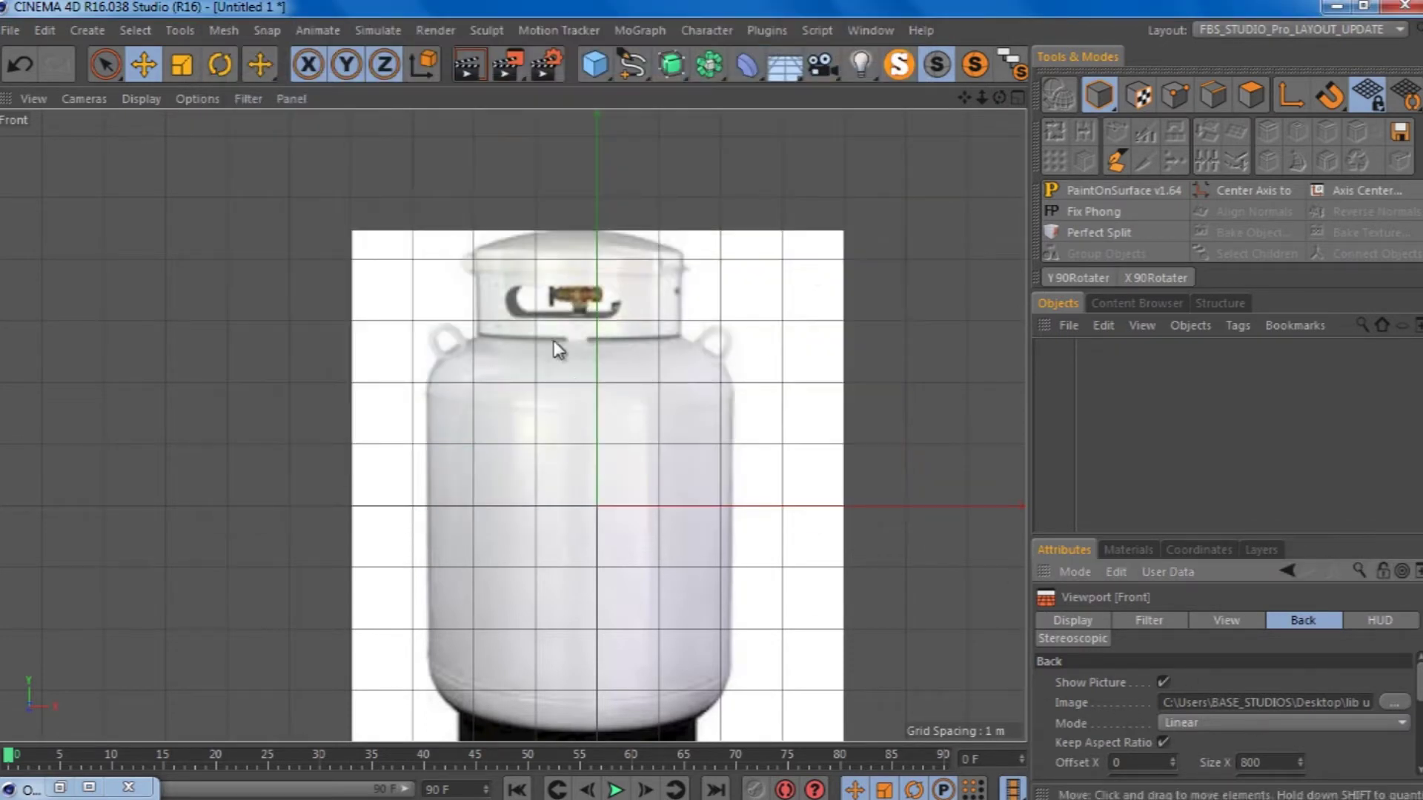
scroll("up", 3)
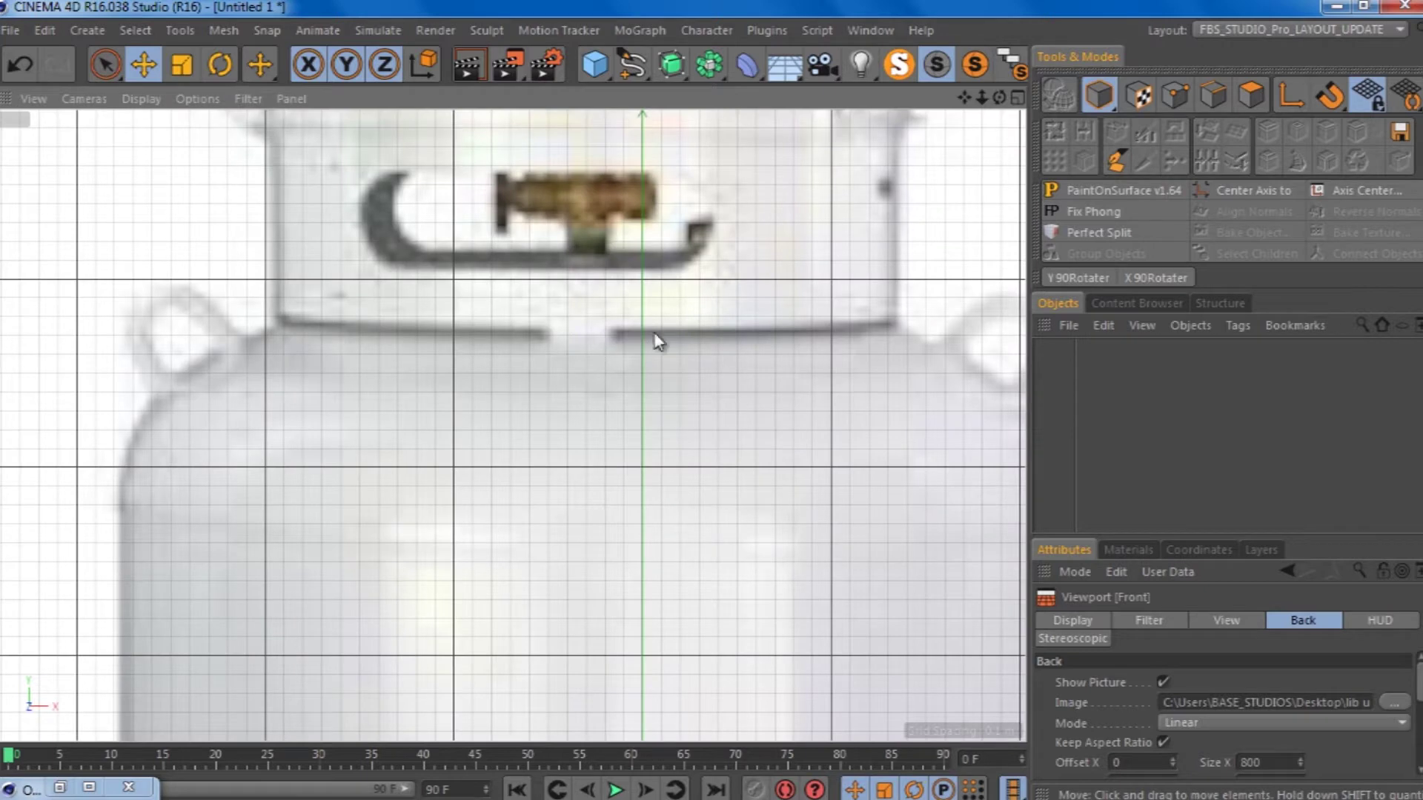
scroll("down", 3)
scroll("down", 3)
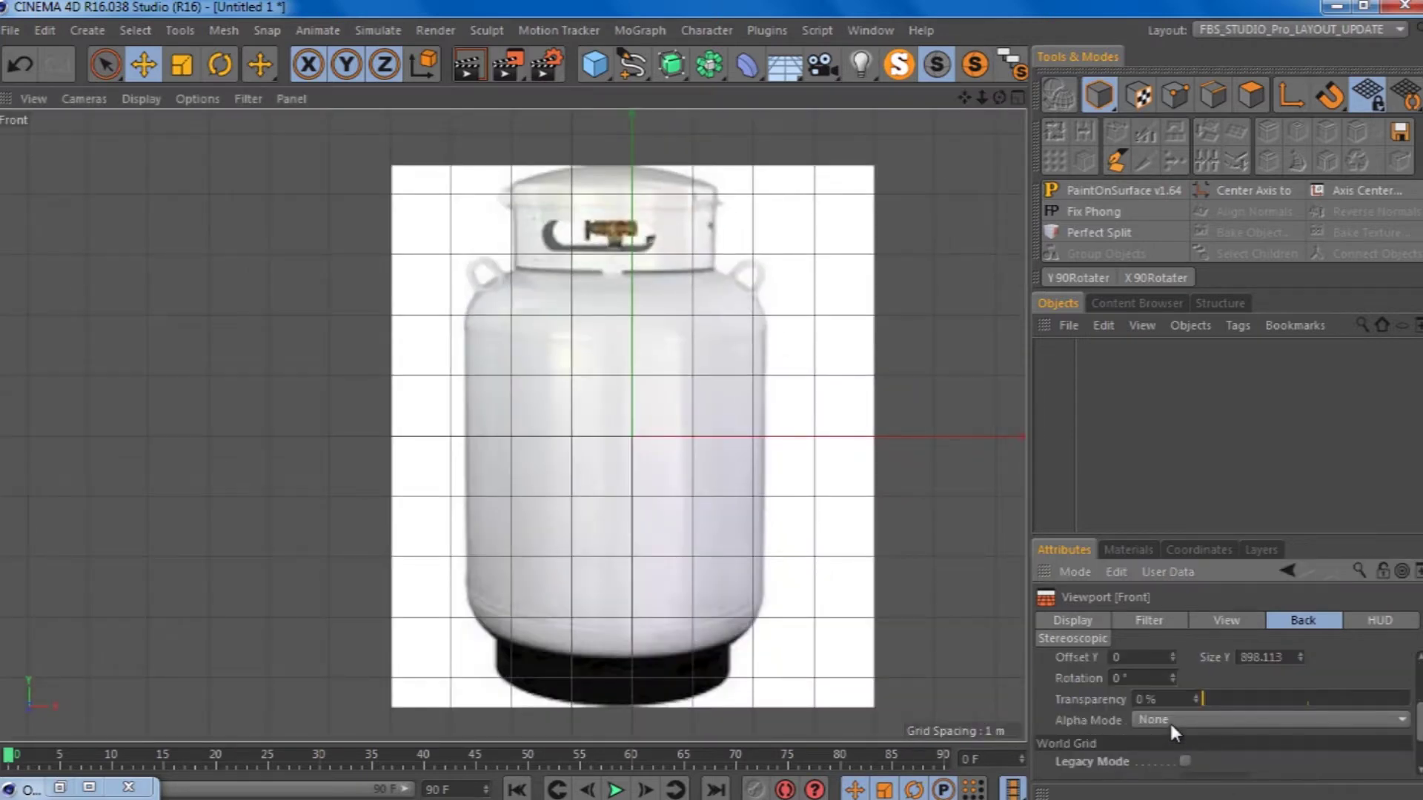
Step: Set the reference image's Alpha Mode to Inverted and Transparency to 64%
left_click(1169, 722)
left_click(1160, 779)
left_click_drag(1201, 702, 1349, 709)
scroll("up", 3)
scroll("down", 3)
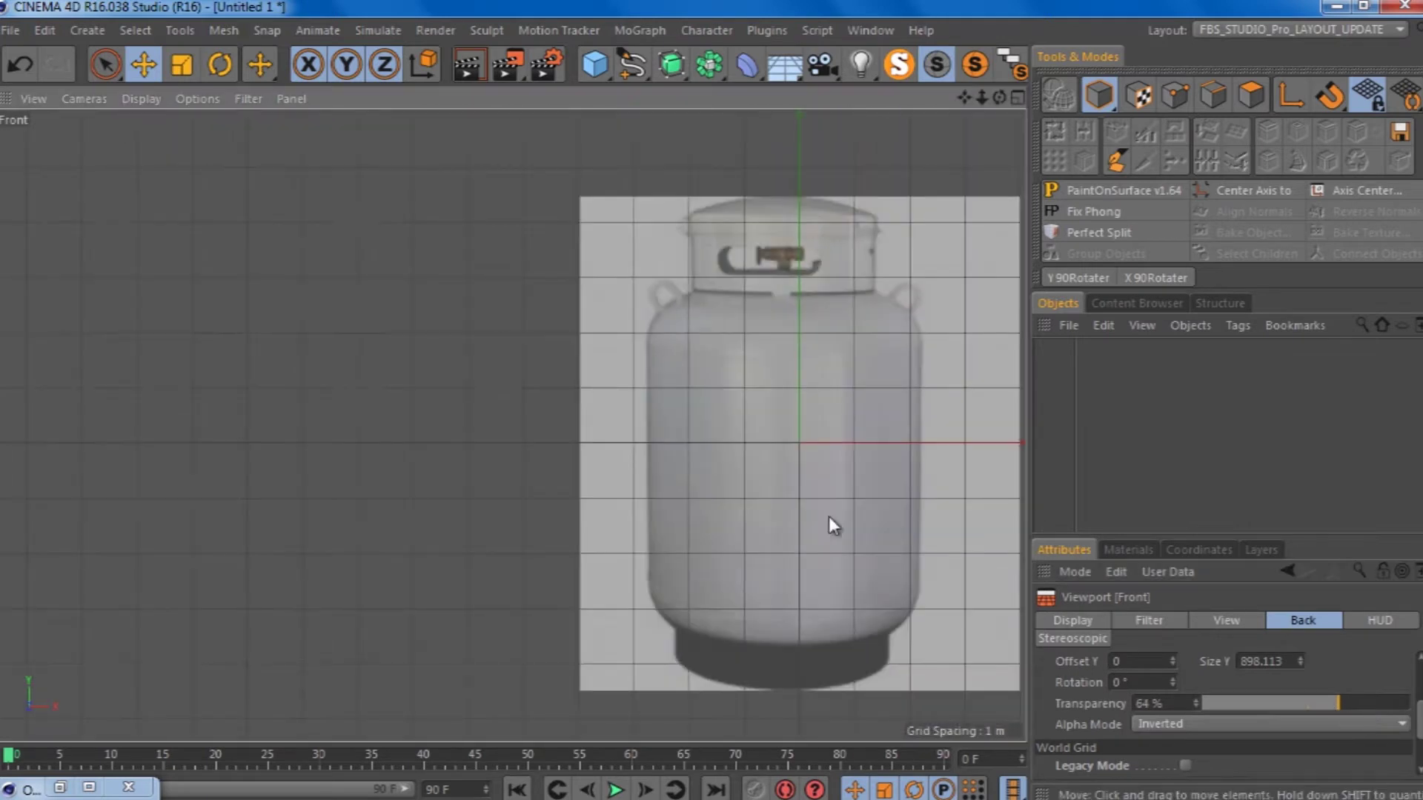
Step: Fine-tune the image's vertical offset and height, and zero its rotation
left_click_drag(1172, 655, 1180, 590)
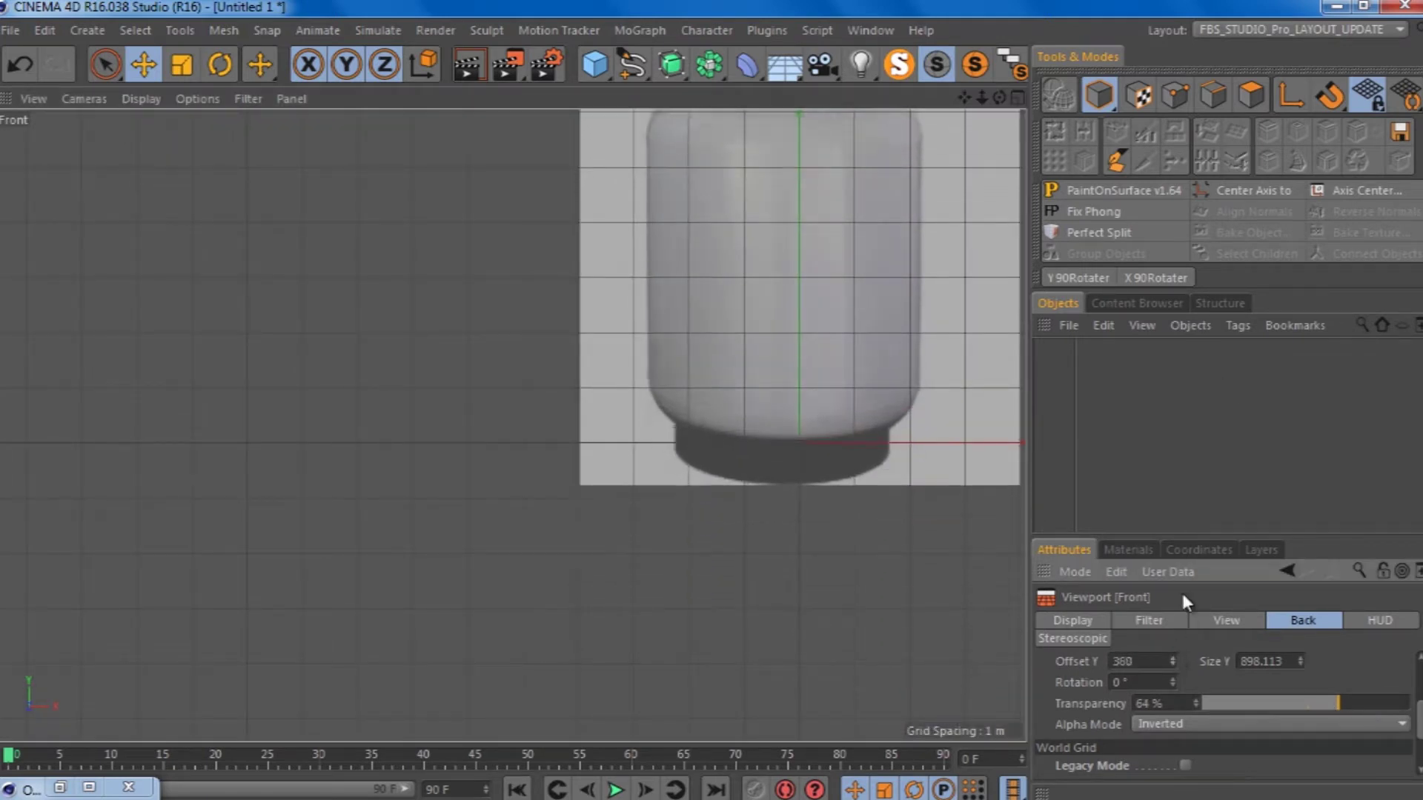
left_click_drag(1172, 655, 1172, 623)
left_click_drag(1300, 664, 1300, 654)
left_click_drag(1172, 658, 1172, 660)
left_click_drag(1301, 660, 1301, 662)
left_click_drag(1173, 681, 1173, 685)
left_click(20, 64)
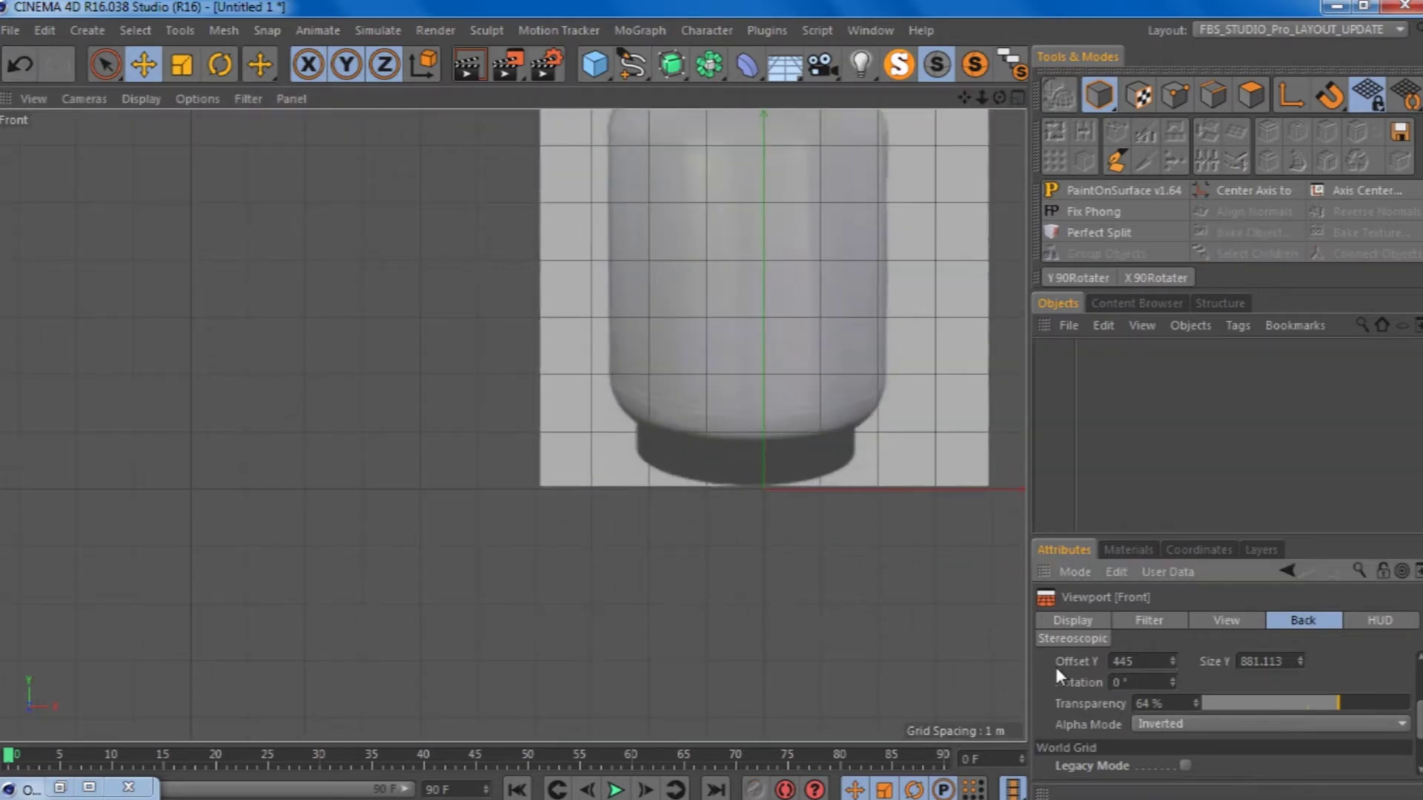
key("Return")
scroll("up", 3)
Step: Undo an unlinked width change and scale the reference image proportionally instead
left_click(1162, 742)
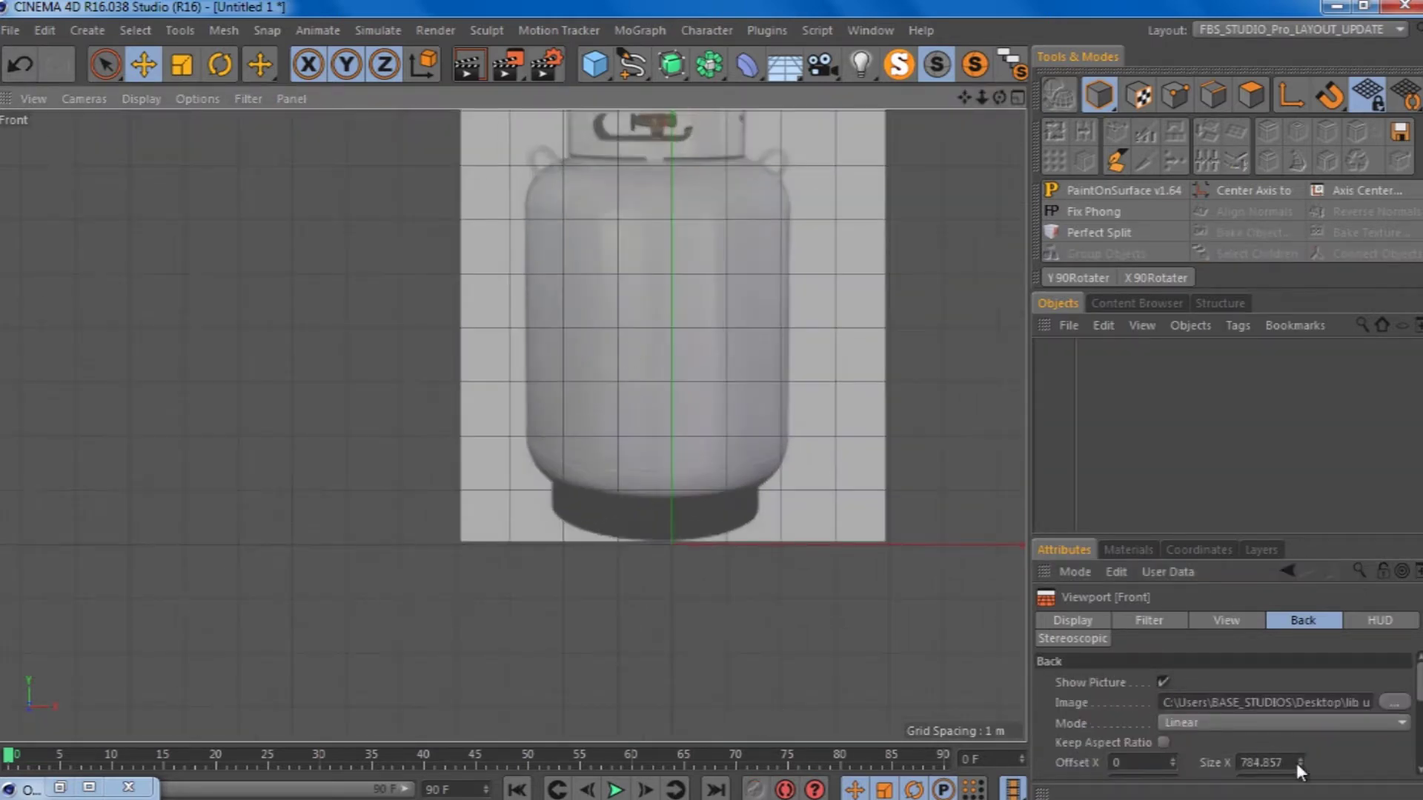
left_click_drag(1299, 762, 159, 185)
key("ctrl+z")
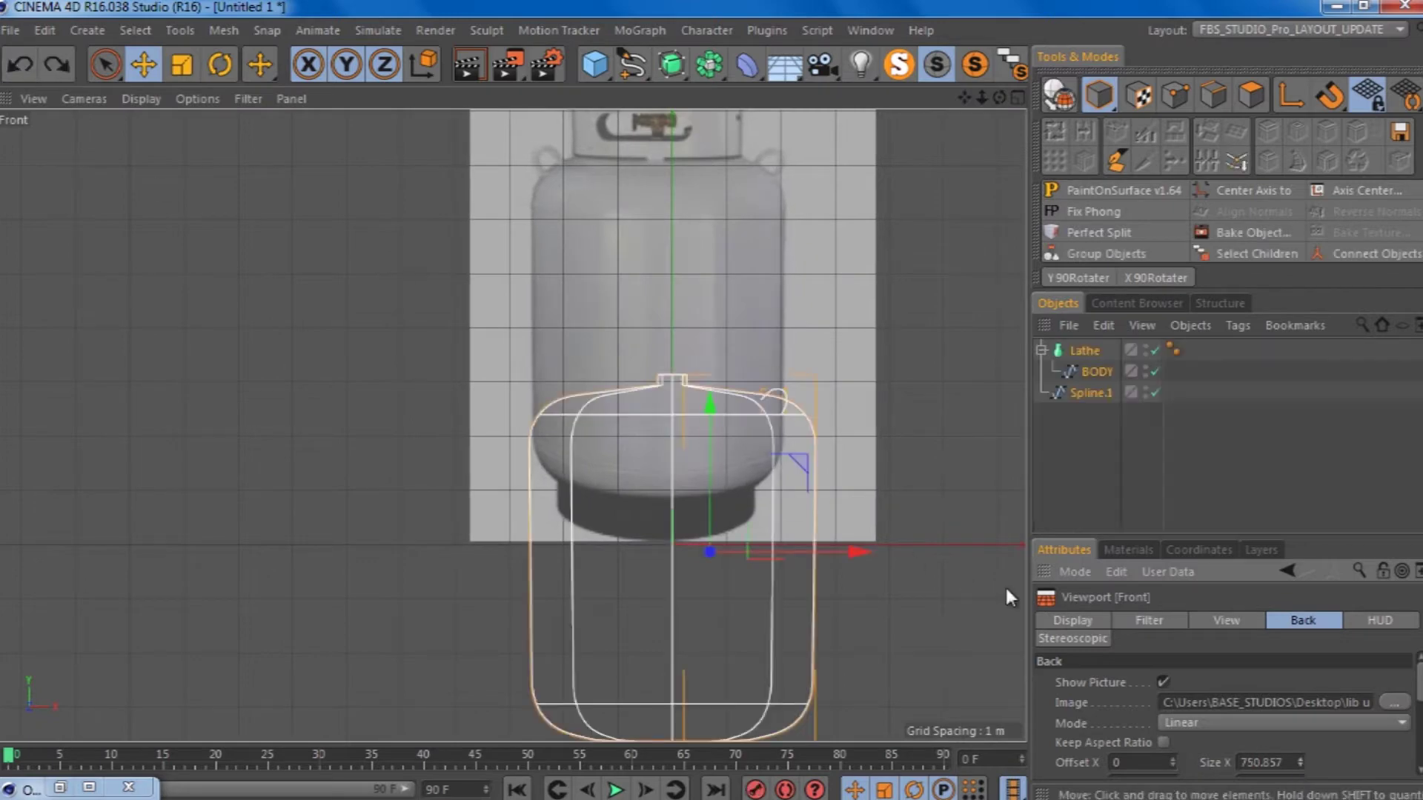
left_click(69, 67)
left_click(1163, 741)
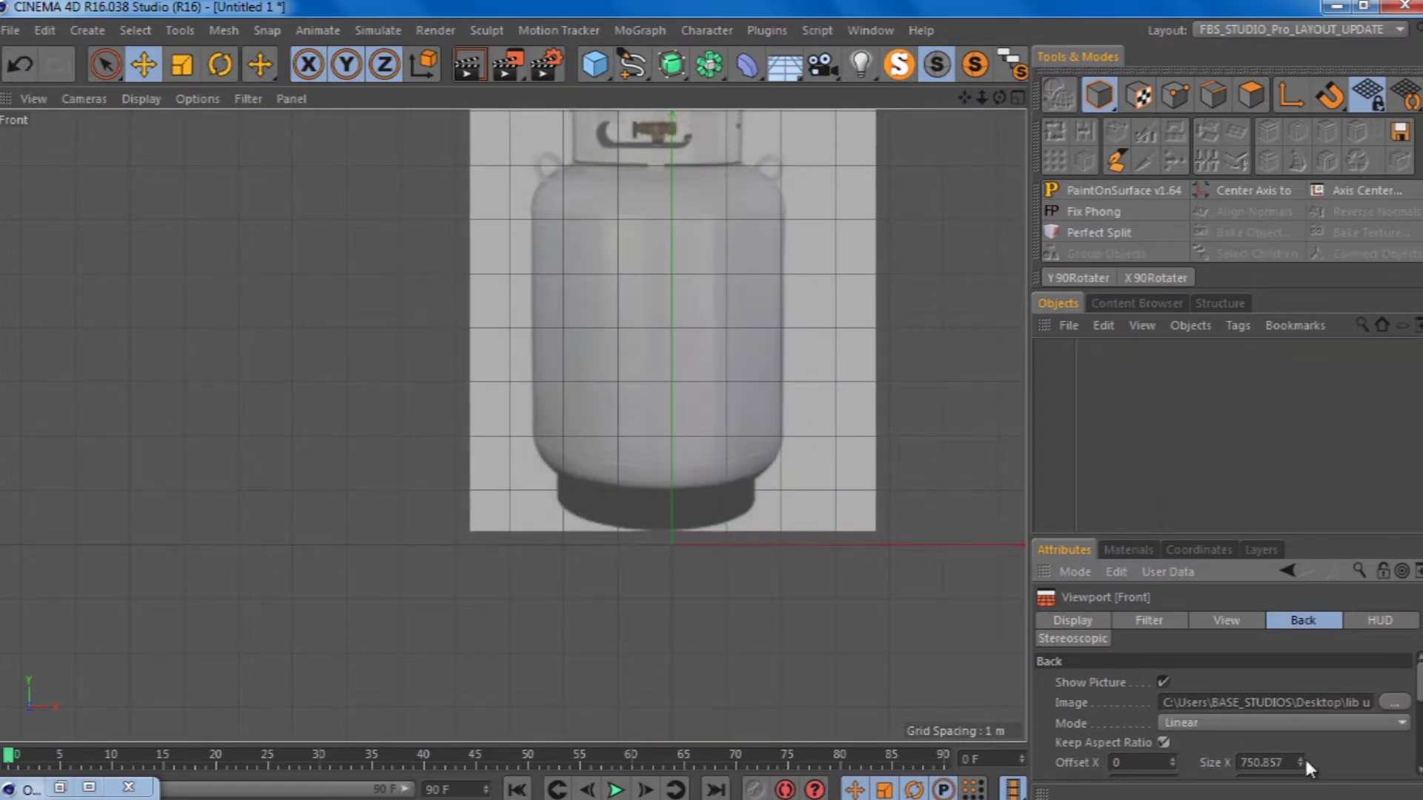
scroll("down", 3)
left_click_drag(1300, 749, 1300, 759)
scroll("up", 3)
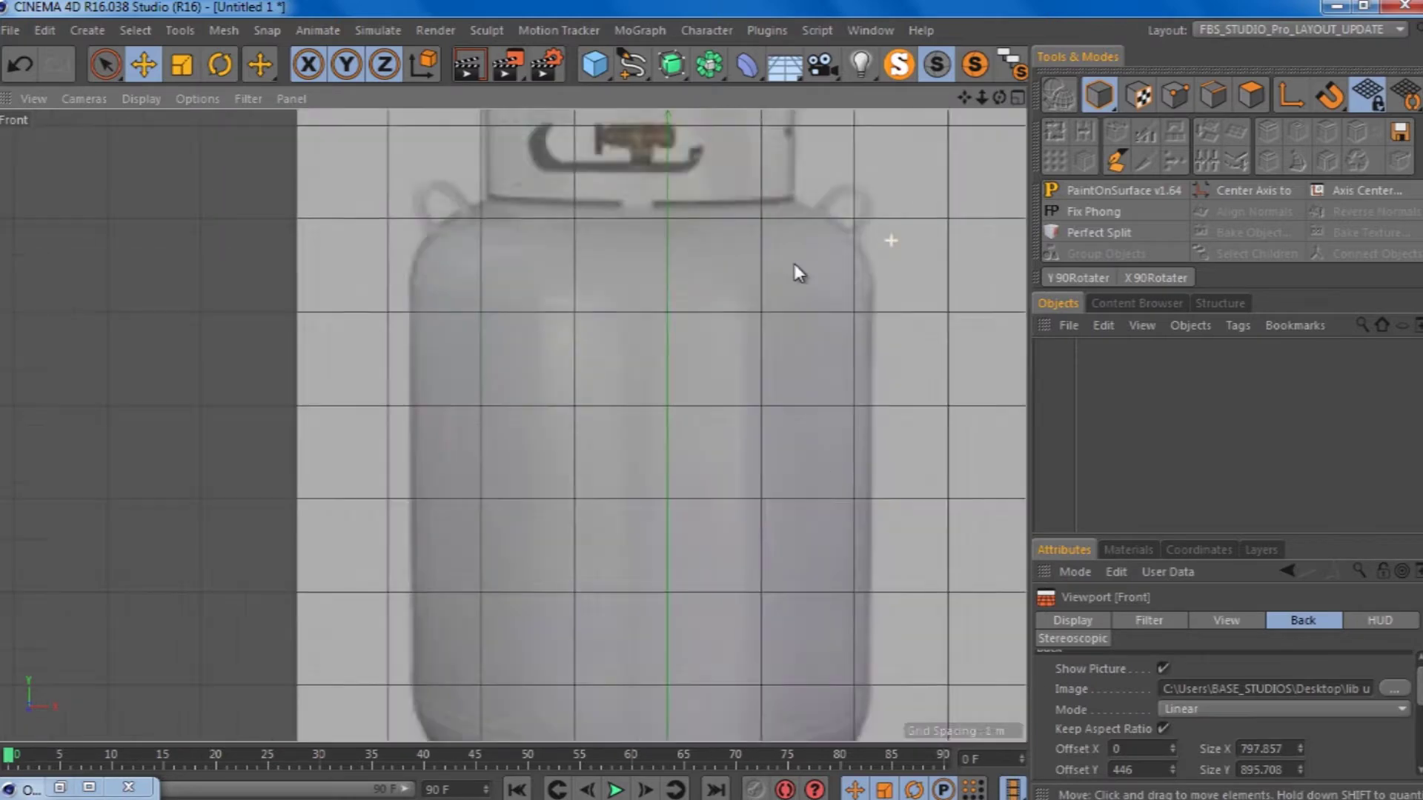
scroll("up", 3)
scroll("down", 3)
scroll("down", 3)
Step: Shift the reference image to an X offset of 30 to centre the tank
left_click_drag(1350, 738, 1355, 689)
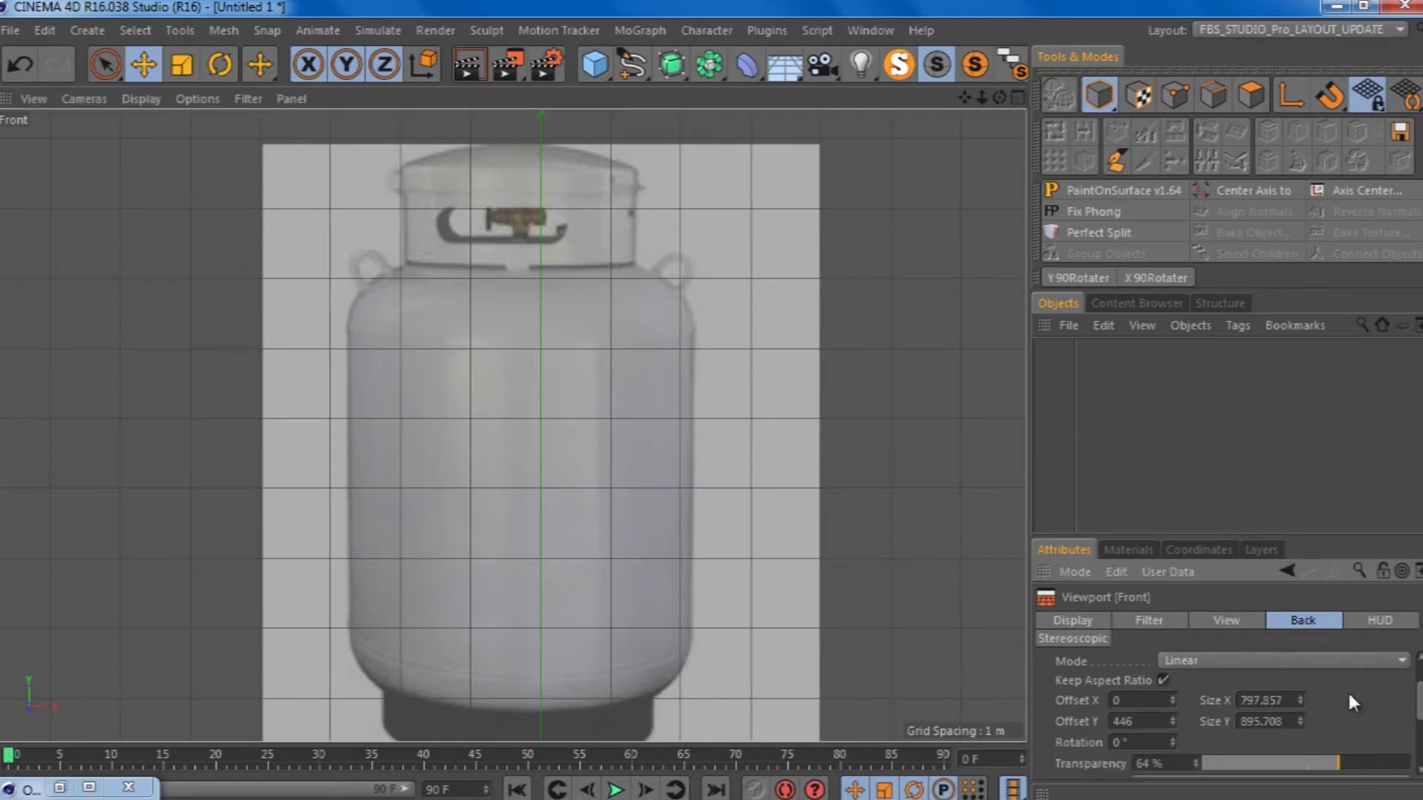
left_click_drag(1173, 701, 1170, 696)
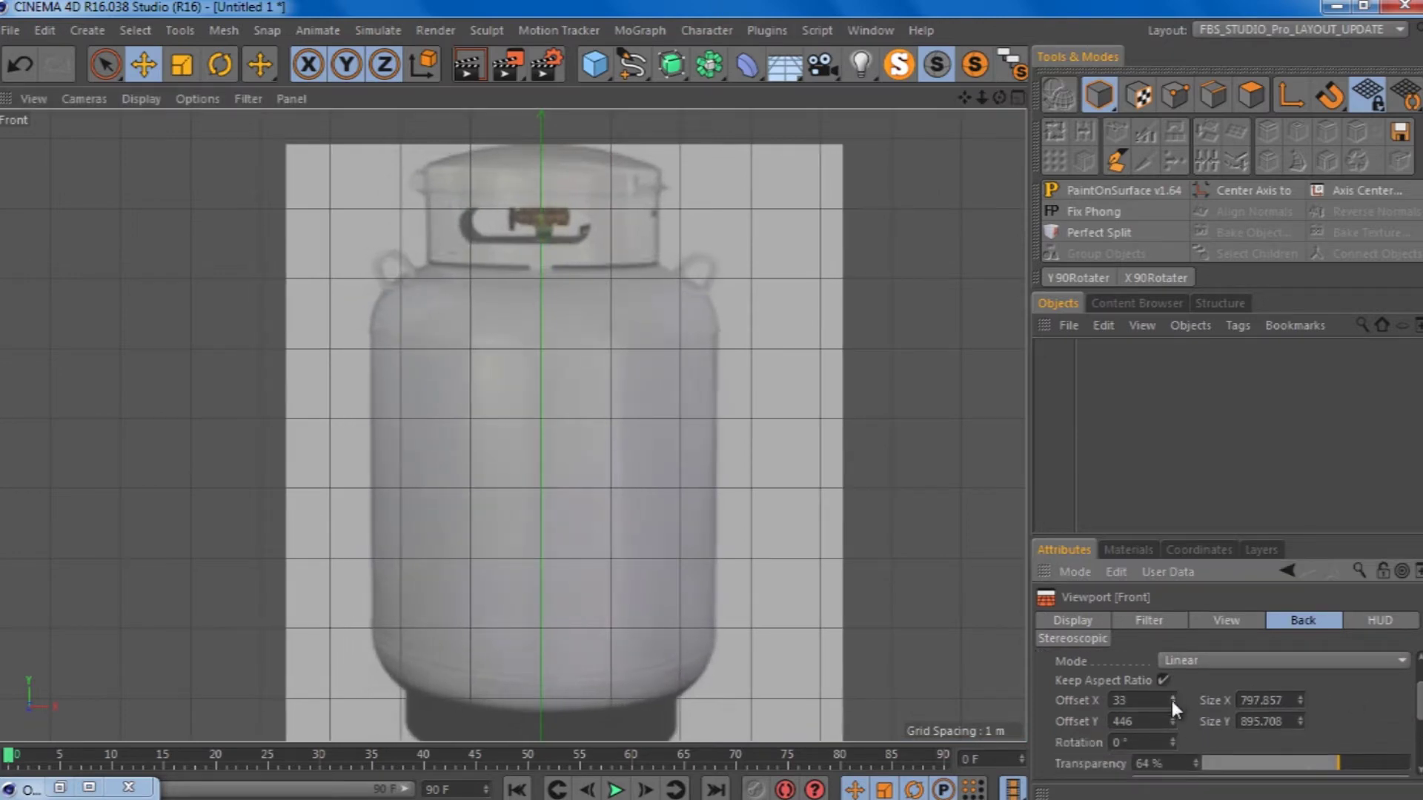
scroll("up", 3)
scroll("up", 3)
scroll("up", 3)
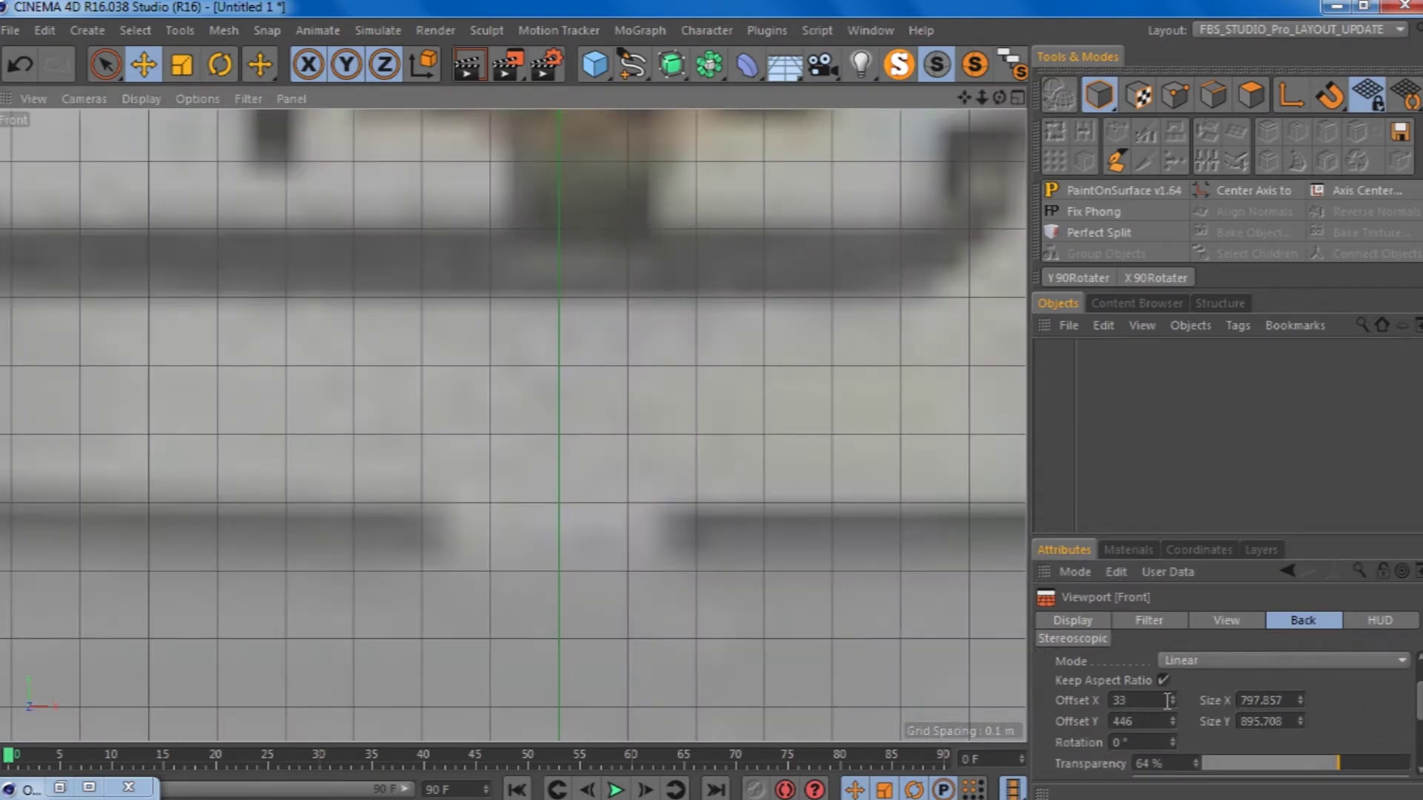
left_click_drag(1172, 700, 1175, 702)
scroll("down", 3)
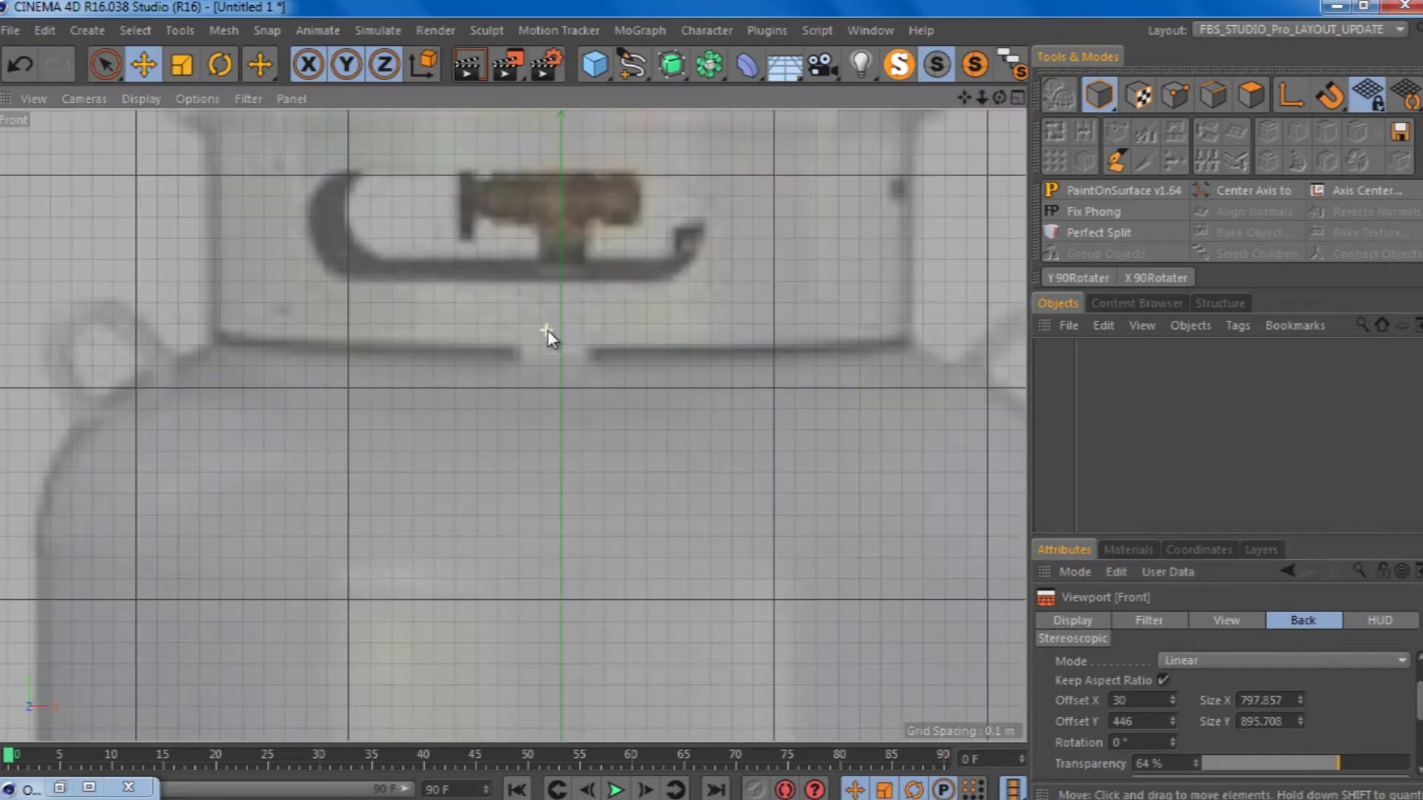
scroll("down", 3)
scroll("up", 3)
scroll("up", 3)
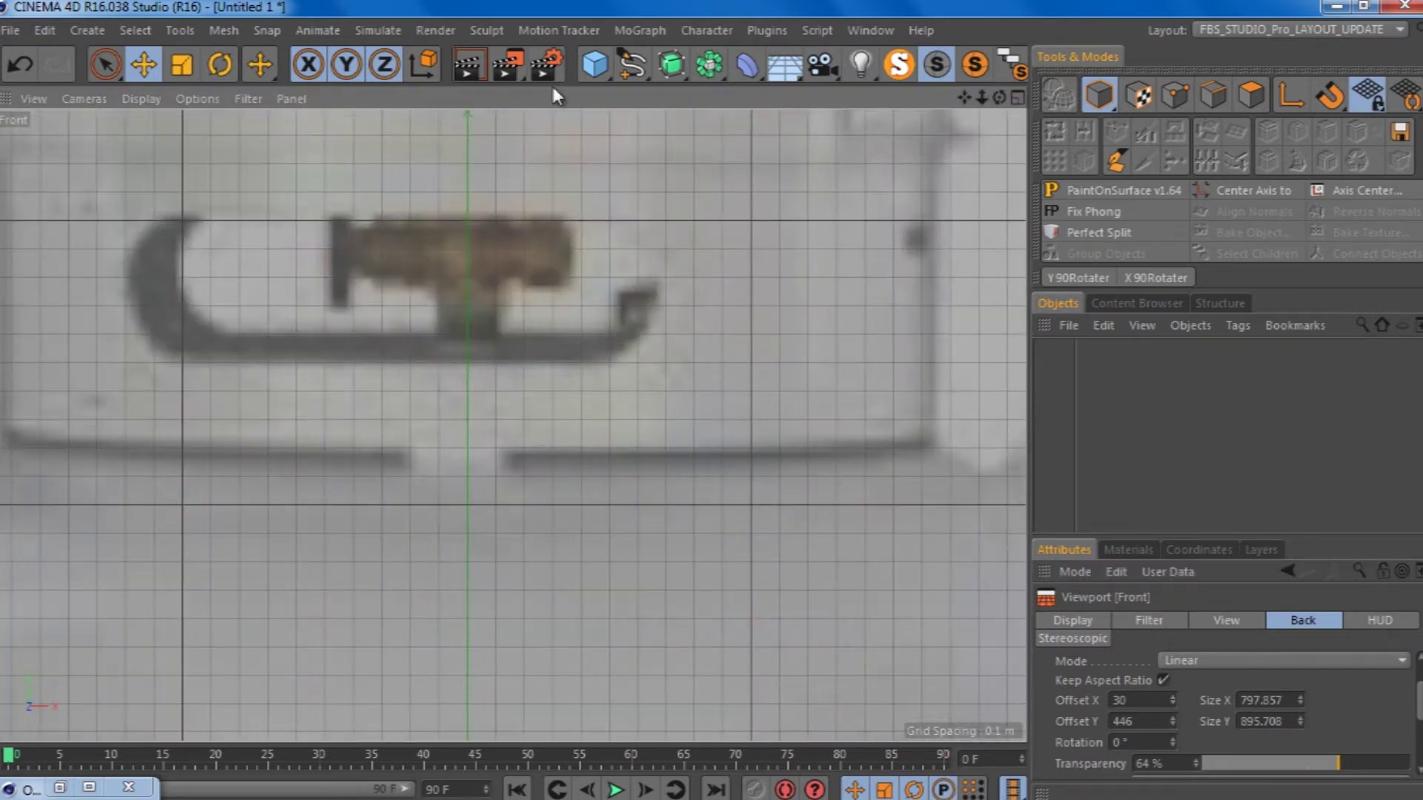
Step: Choose the Linear spline tool and place the first profile point at the cap centre
left_click(631, 64)
left_click(722, 135)
scroll("up", 3)
left_click(693, 291)
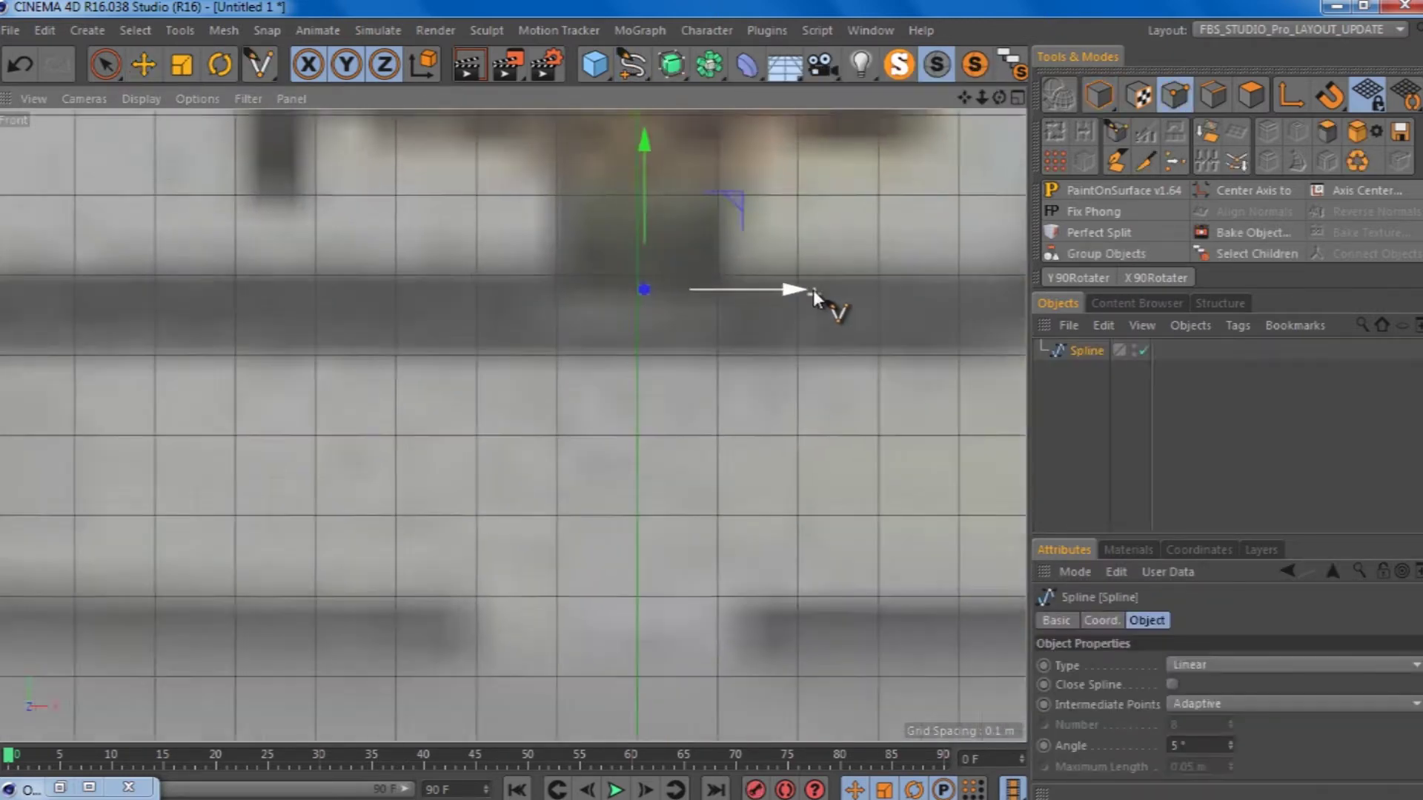
Step: Zoom along the tank outline and add the next profile point down its side
scroll("up", 3)
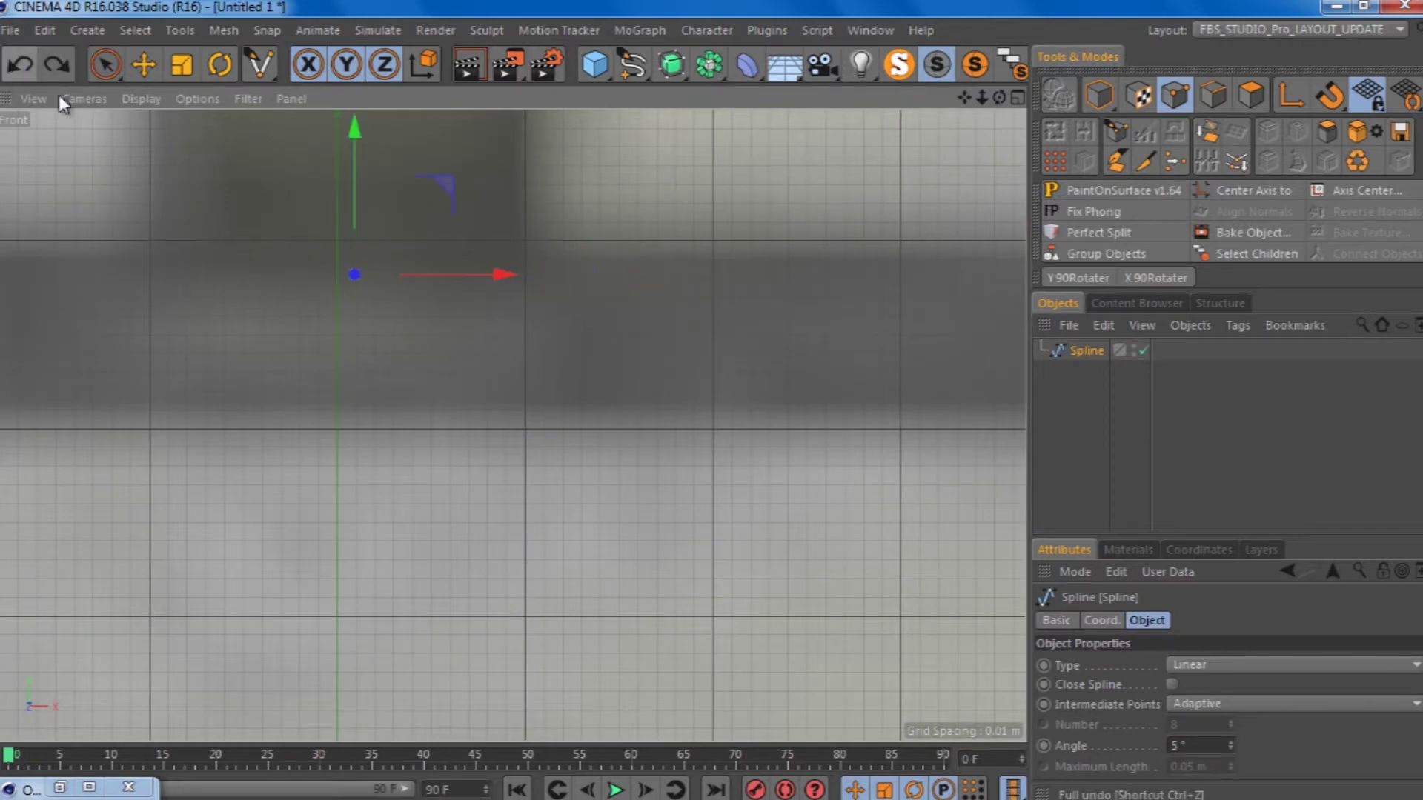
scroll("down", 3)
scroll("down", 3)
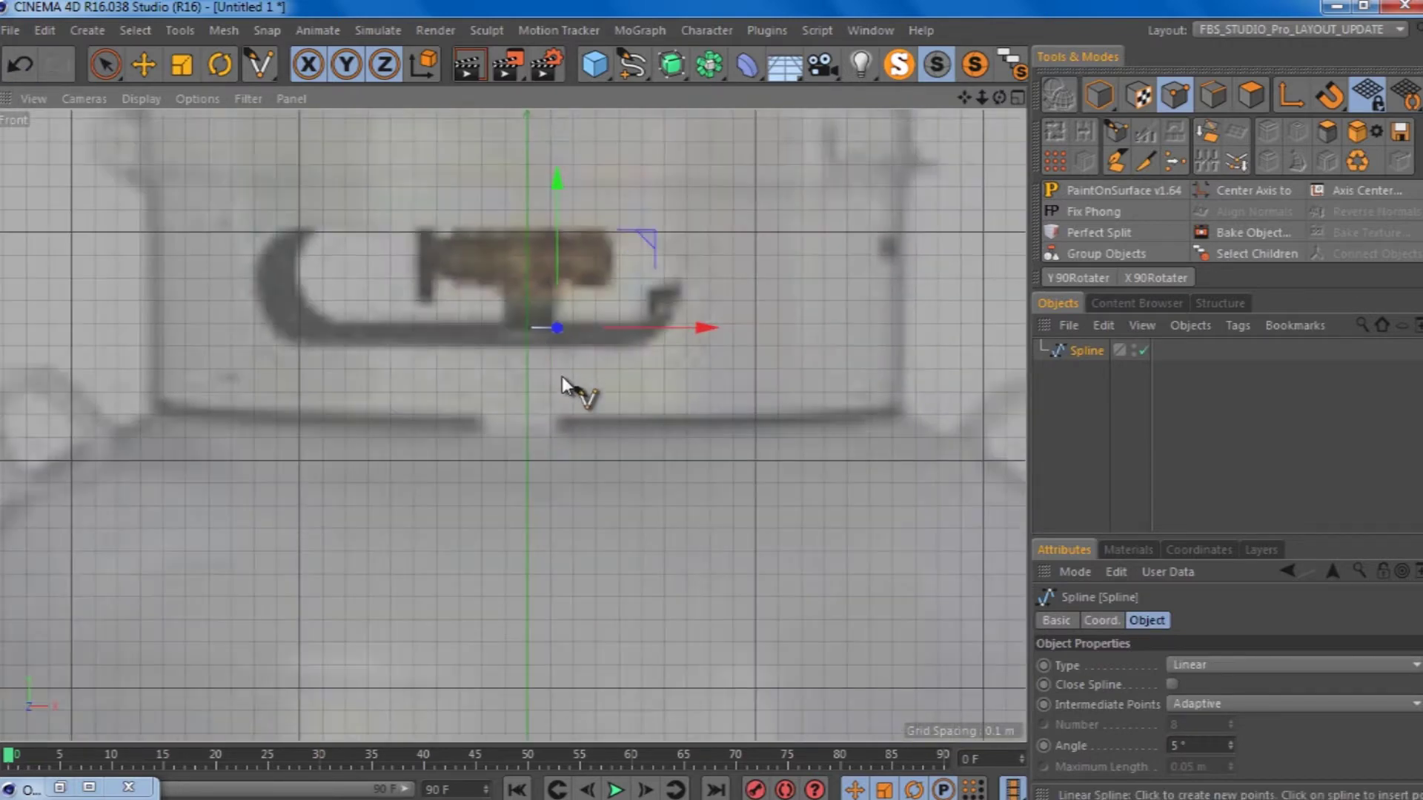
scroll("up", 3)
scroll("up", 3)
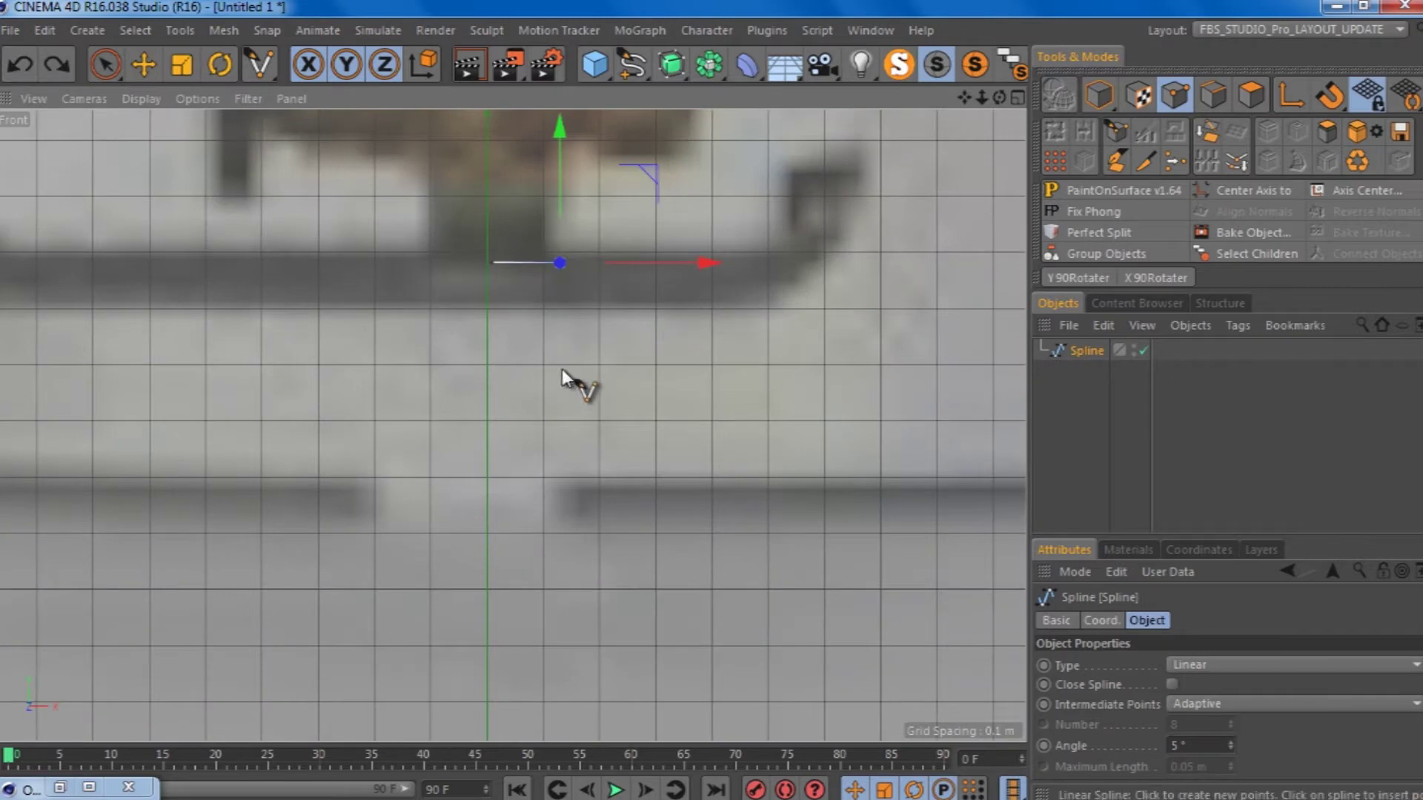
scroll("up", 3)
scroll("down", 3)
scroll("down", 3)
scroll("up", 3)
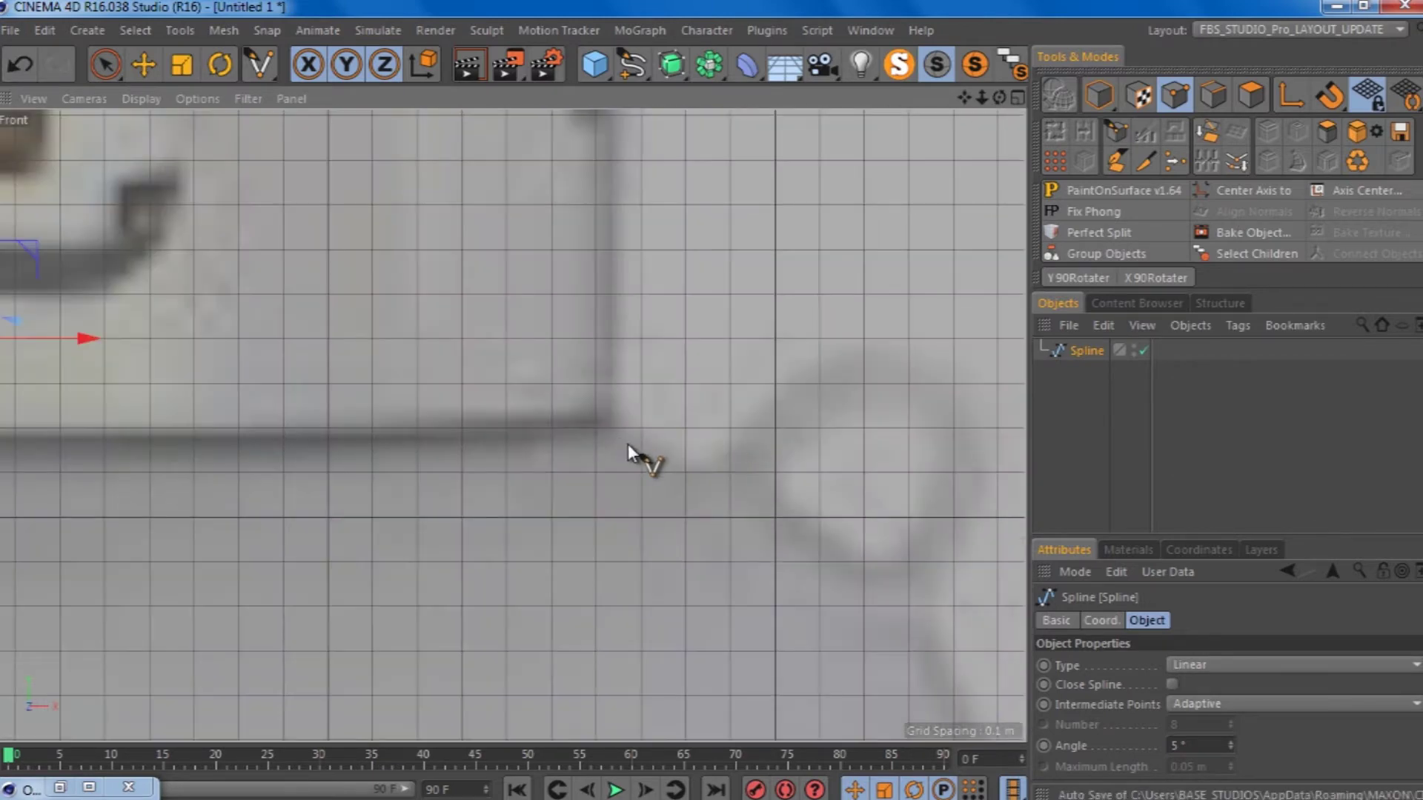
scroll("down", 3)
scroll("down", 3)
scroll("up", 3)
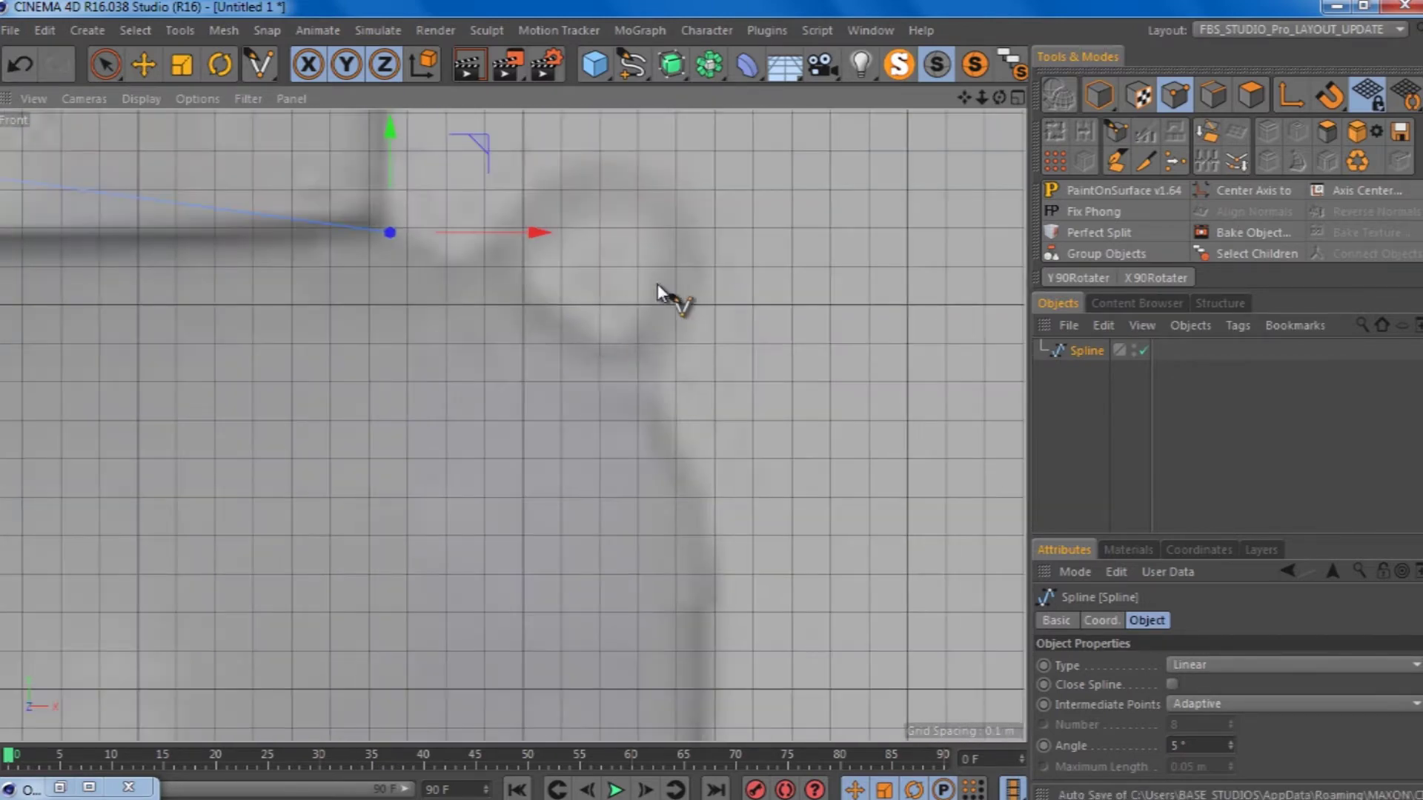
scroll("down", 3)
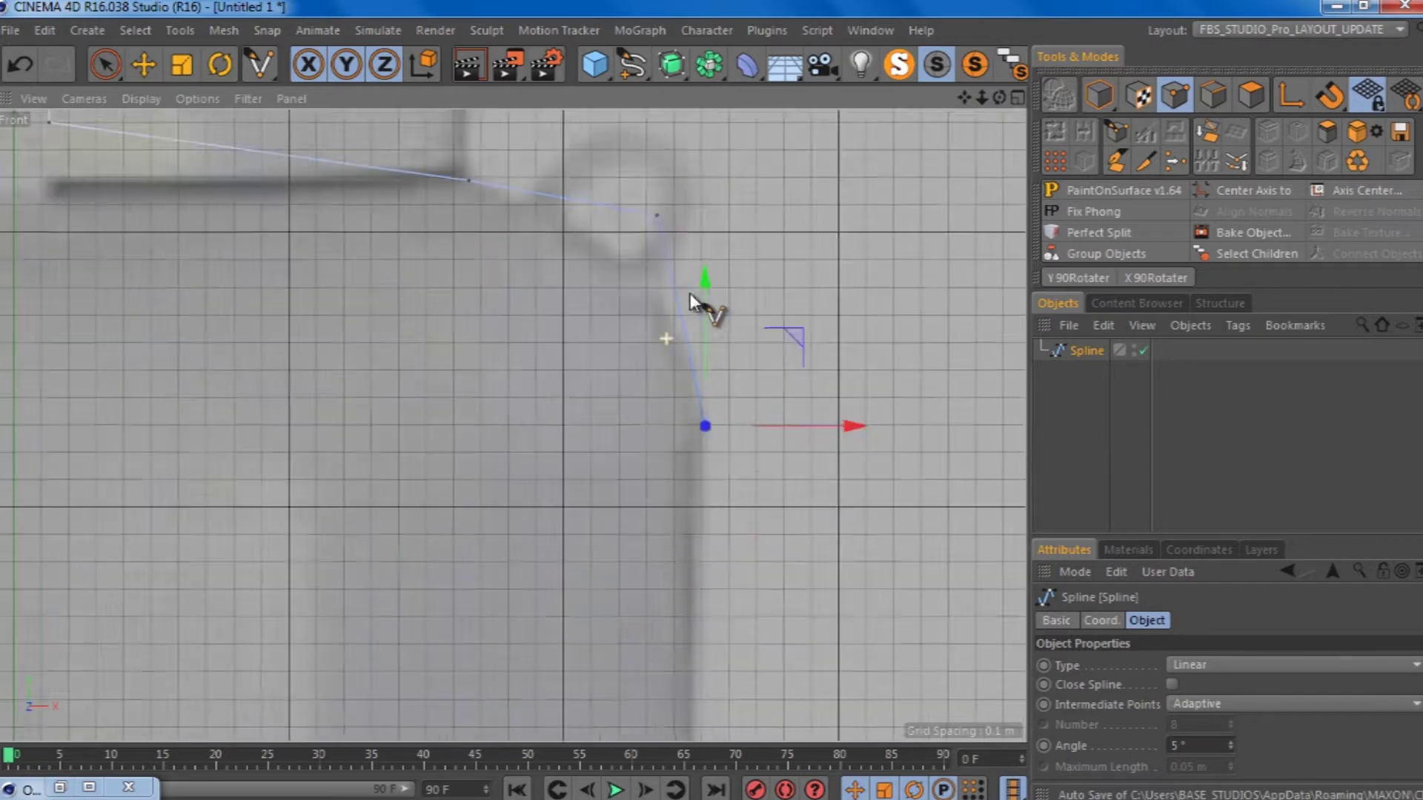
scroll("up", 3)
scroll("up", 3)
scroll("up", 3)
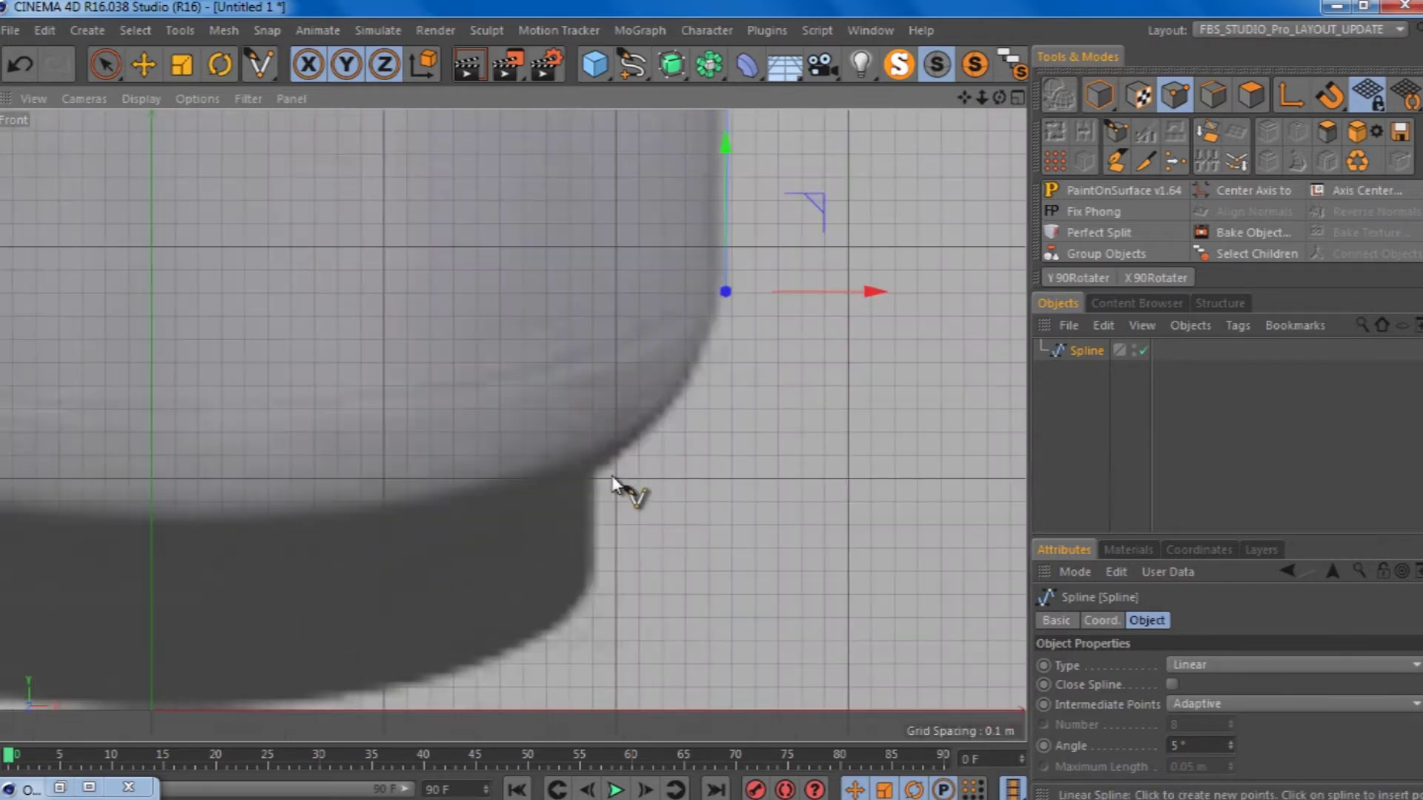
left_click(728, 477)
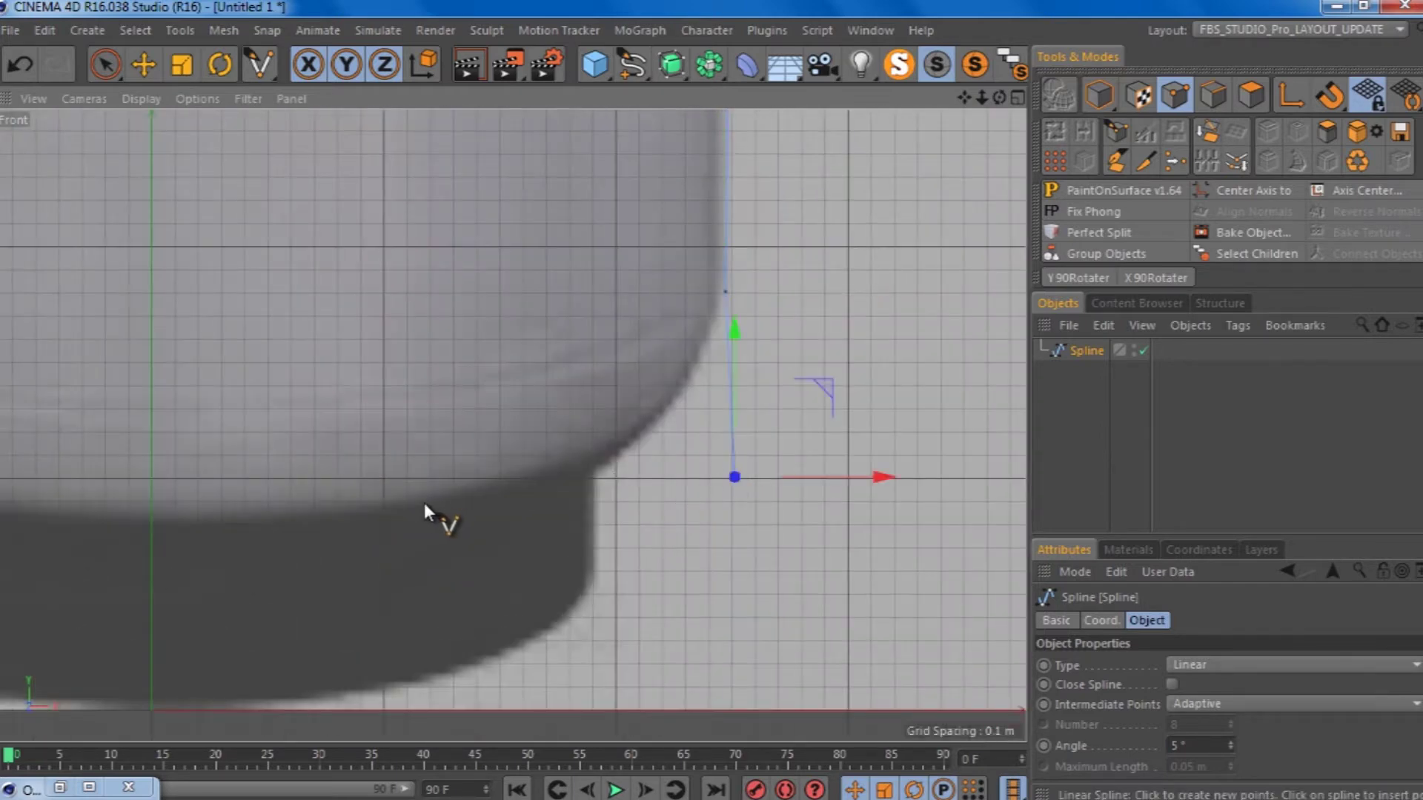
scroll("up", 3)
scroll("up", 3)
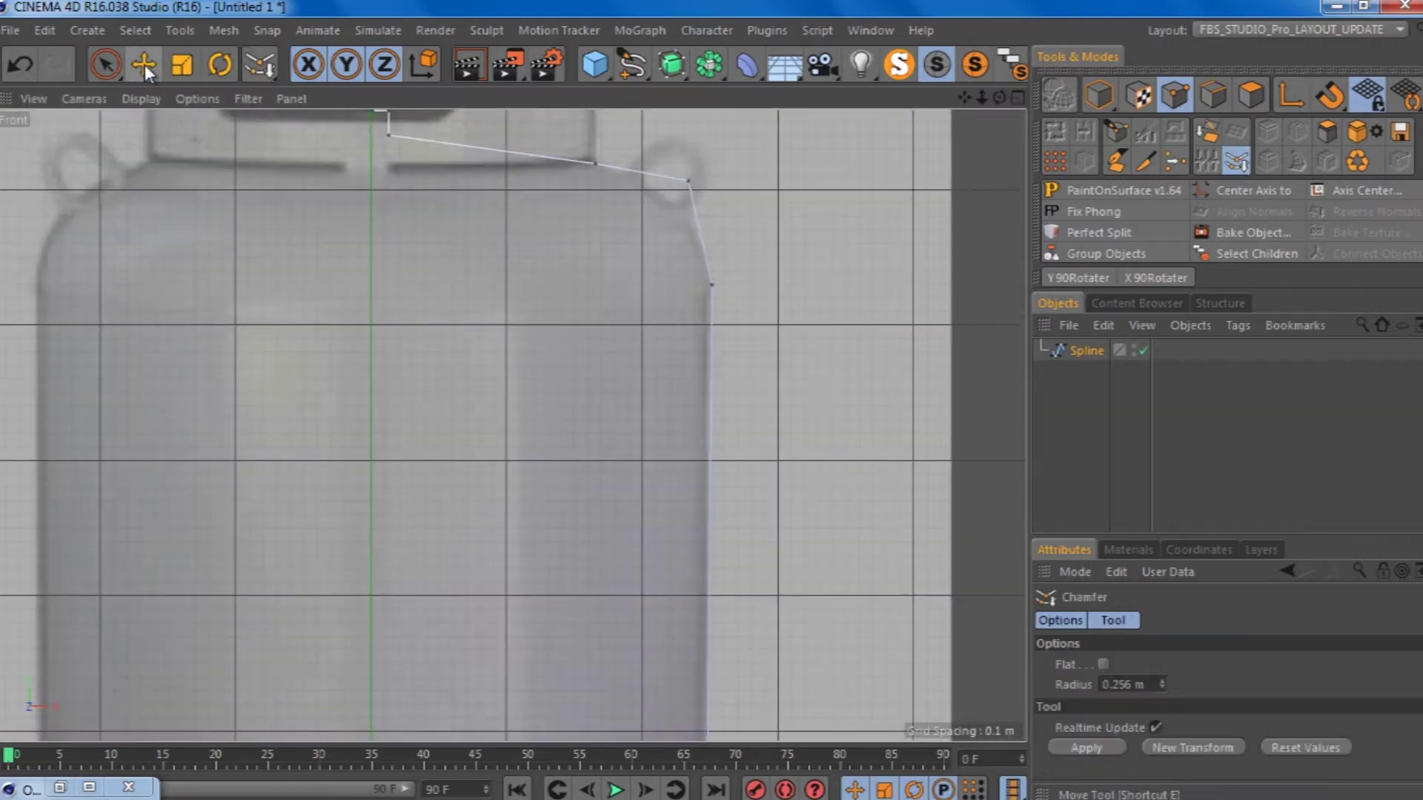
Step: Chamfer the profile spline's shoulder corner
left_click(157, 62)
scroll("up", 3)
left_click(1236, 161)
left_click_drag(719, 203, 771, 205)
scroll("down", 3)
scroll("down", 3)
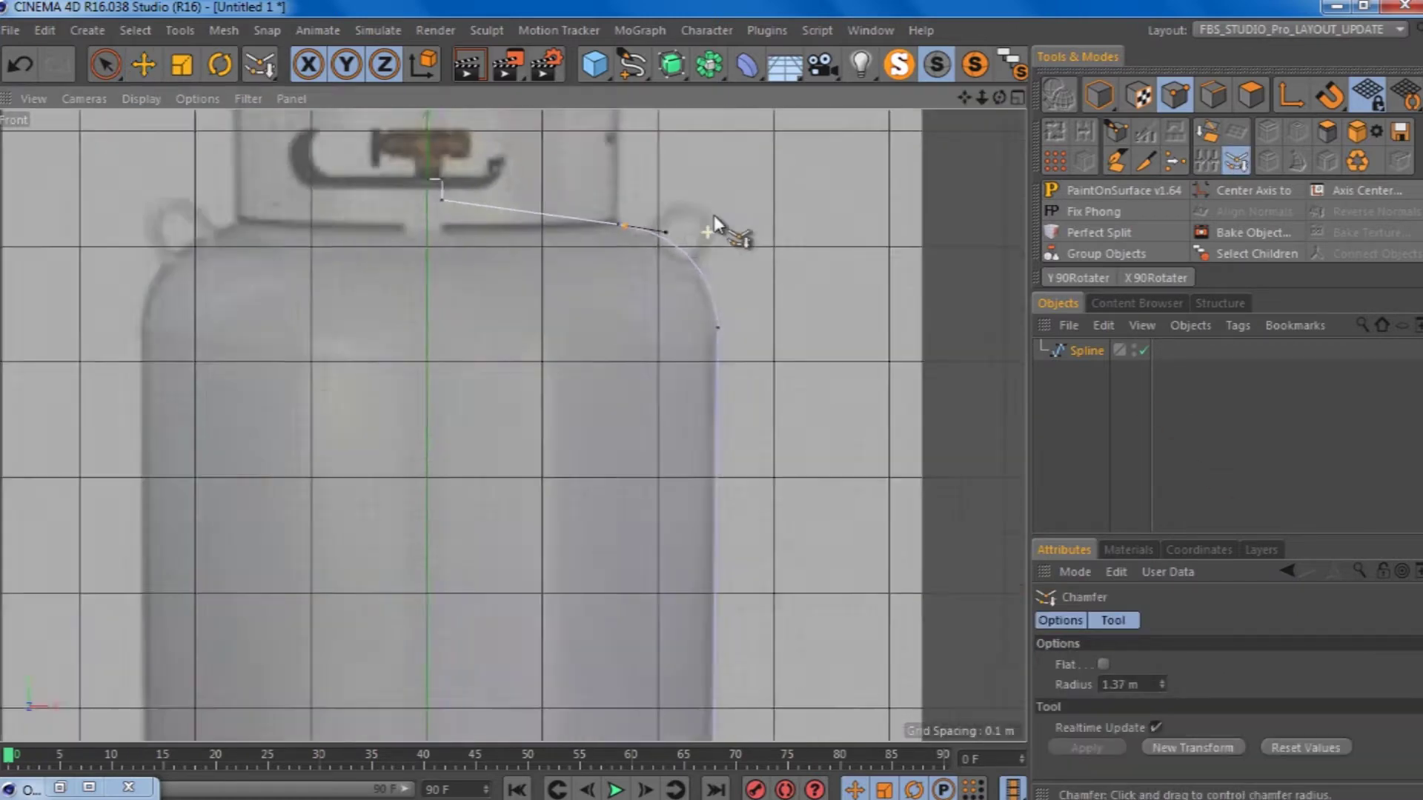
left_click_drag(711, 238, 731, 524)
scroll("up", 3)
Step: Round the profile's base corner, settling the chamfer radius at about 1.691 m
left_click(145, 65)
key("space")
left_click_drag(850, 495, 1404, 317)
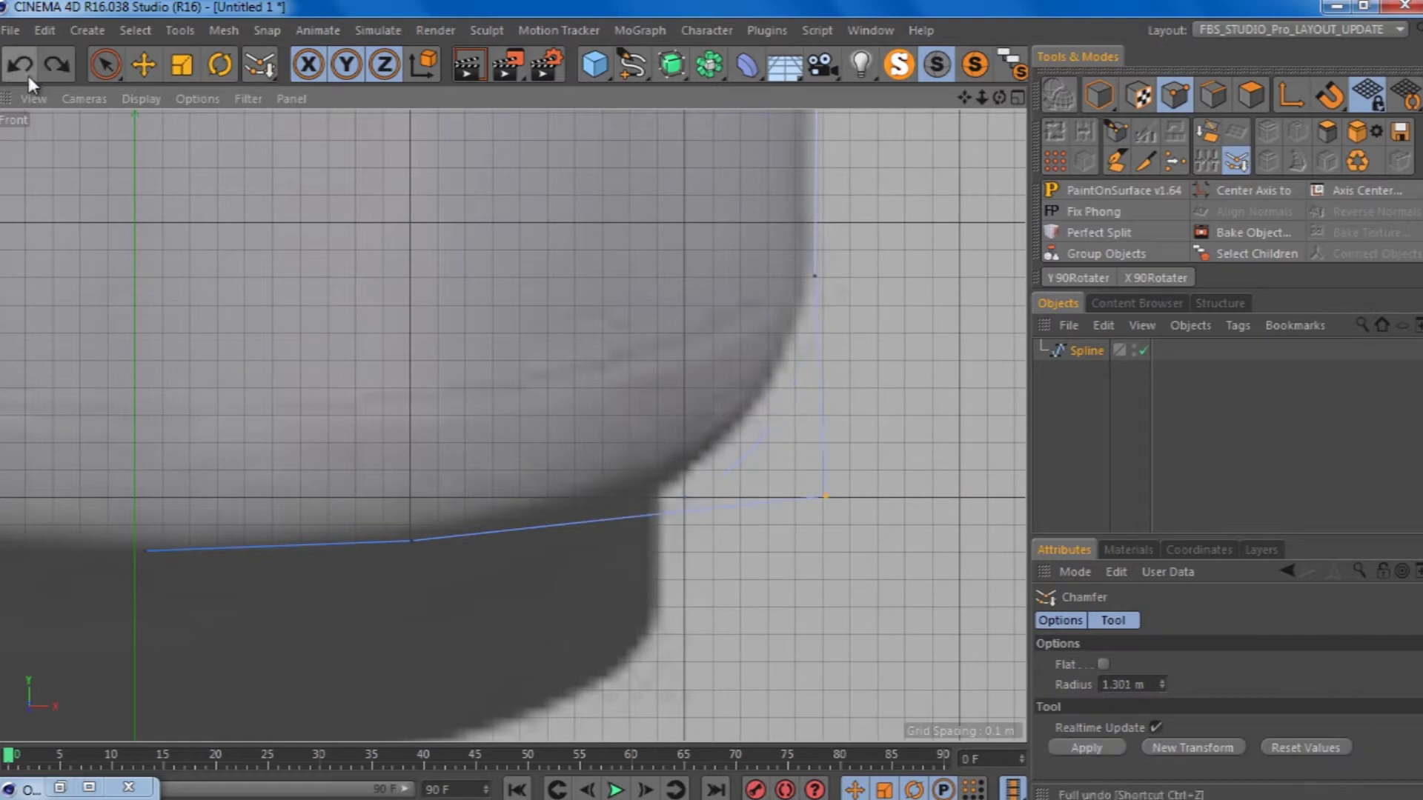
left_click(28, 76)
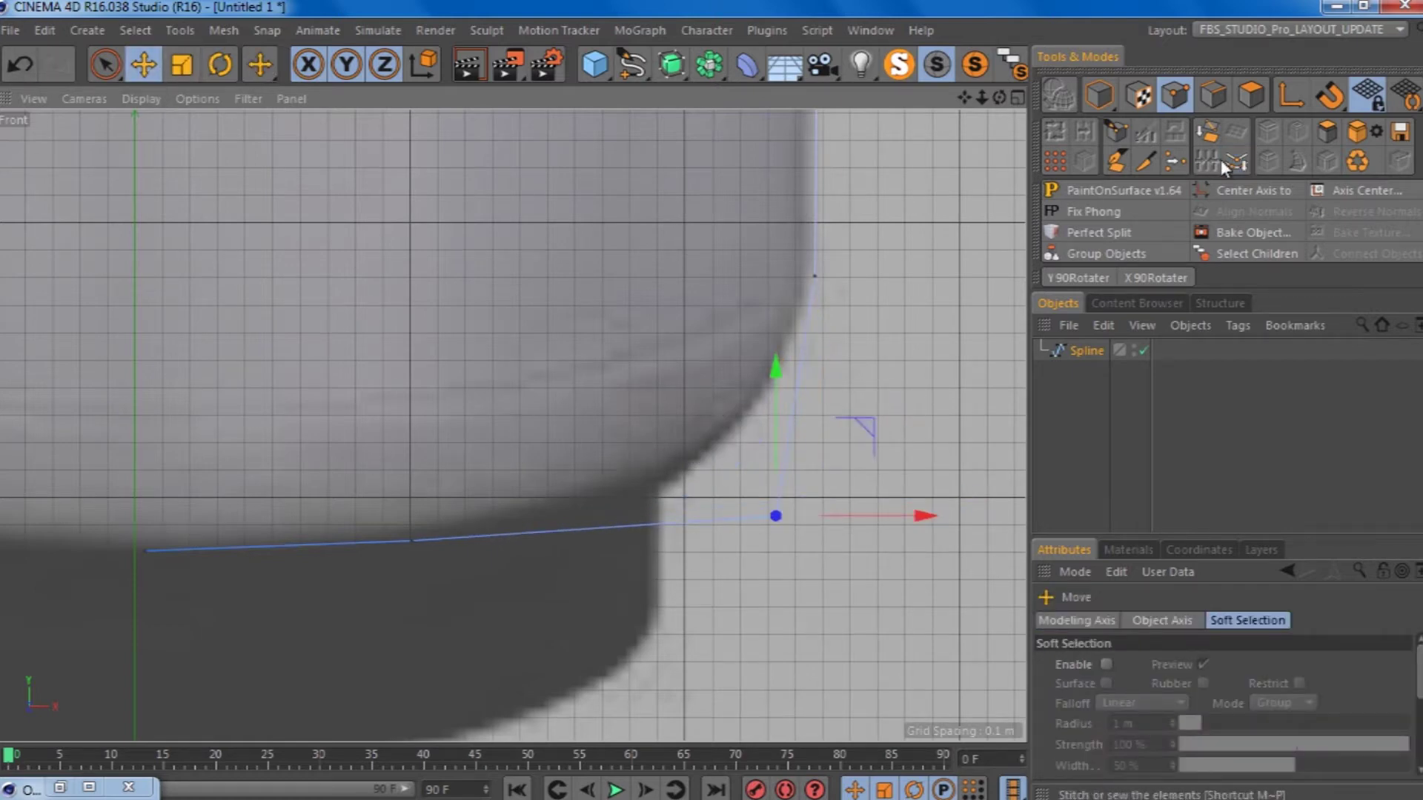
left_click(1222, 160)
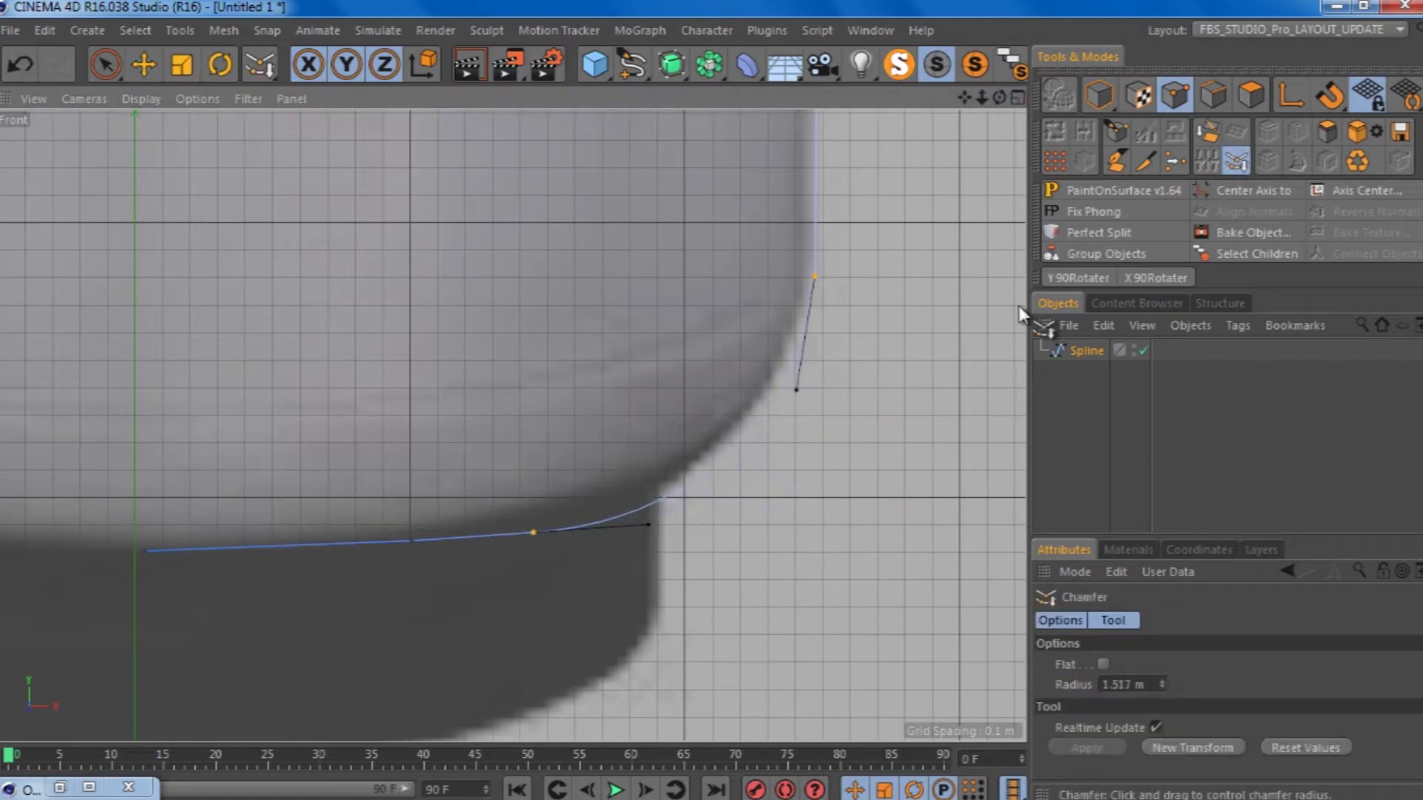
scroll("down", 3)
scroll("down", 3)
scroll("up", 3)
scroll("up", 3)
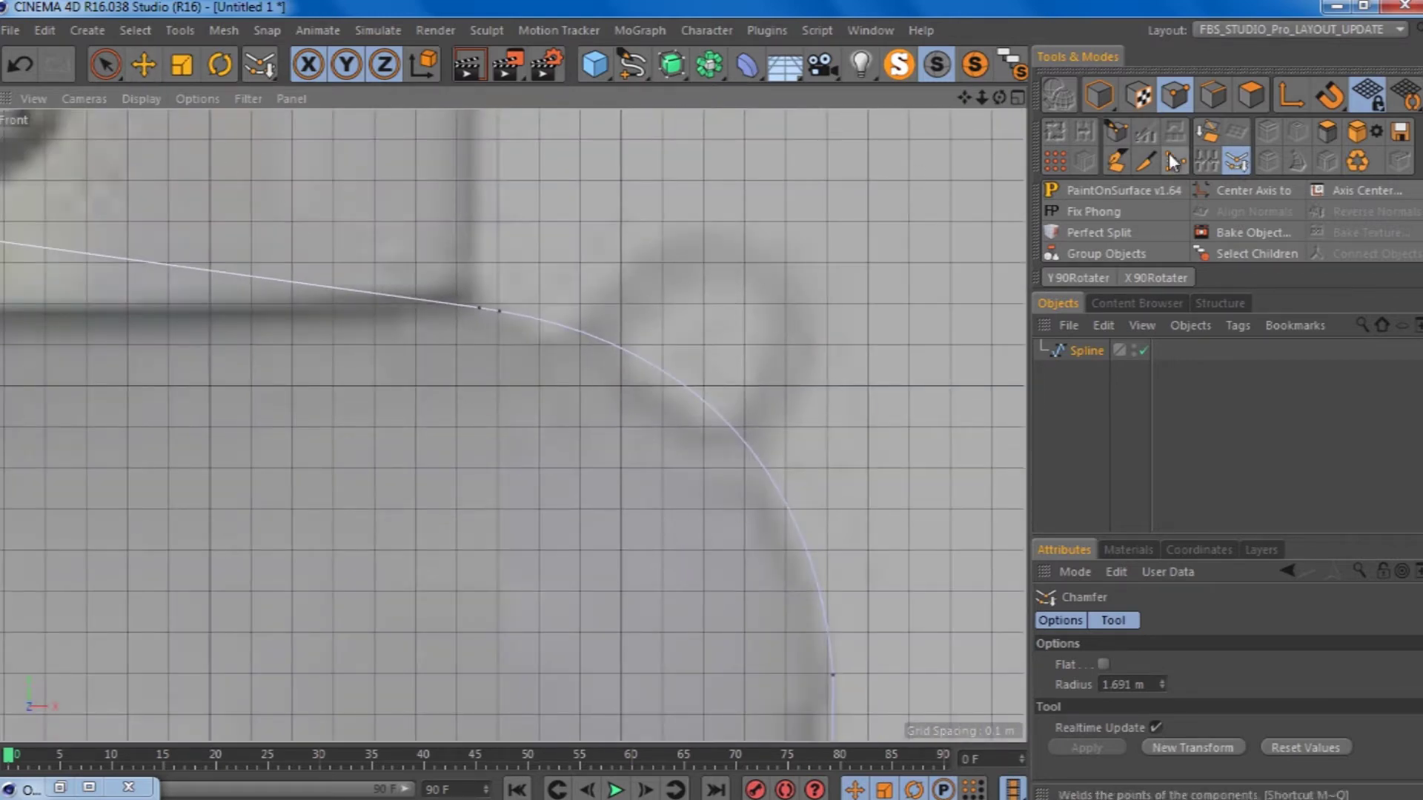
left_click(631, 64)
left_click(714, 132)
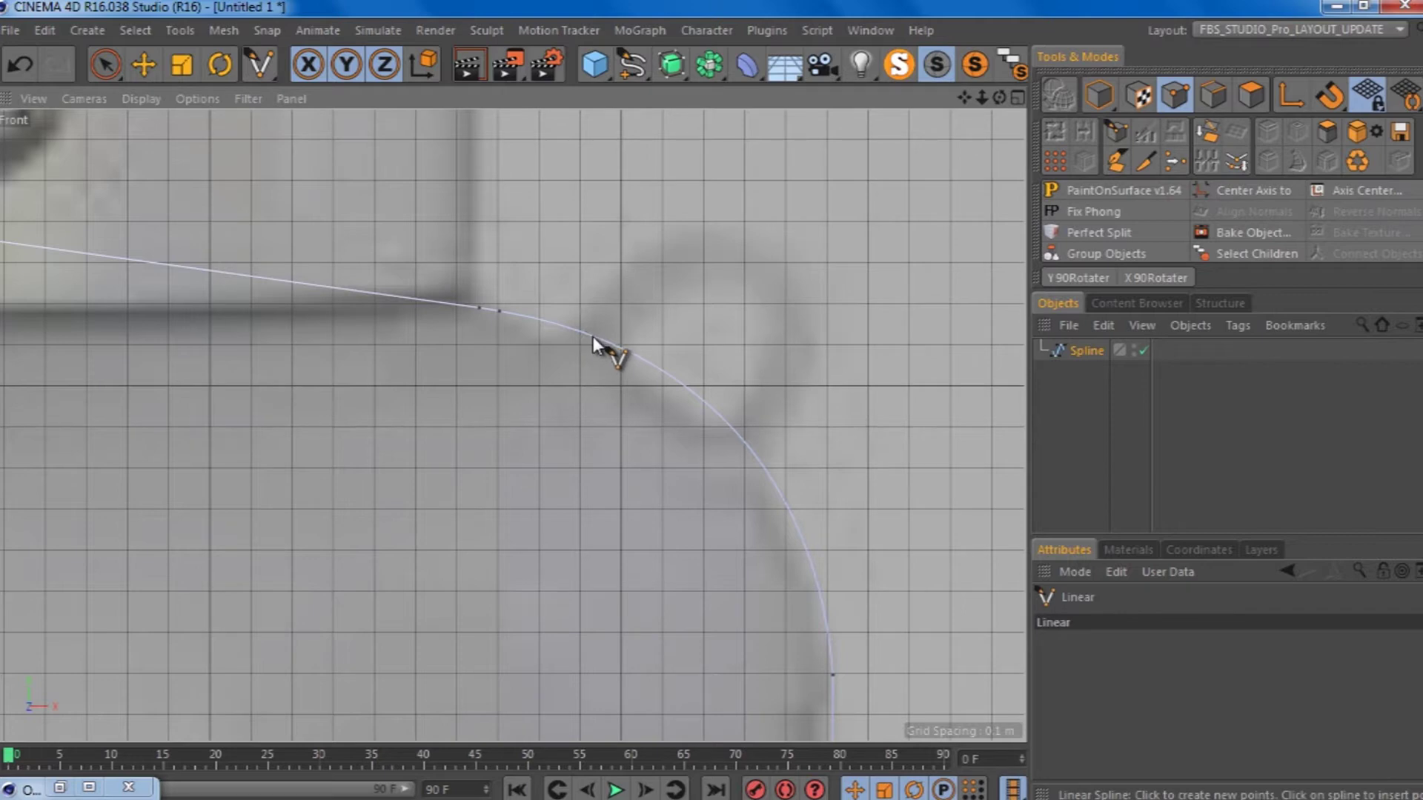
Step: Draw an eight-point linear spline loop for the handle on the tank's shoulder
left_click(593, 336)
scroll("up", 3)
scroll("up", 3)
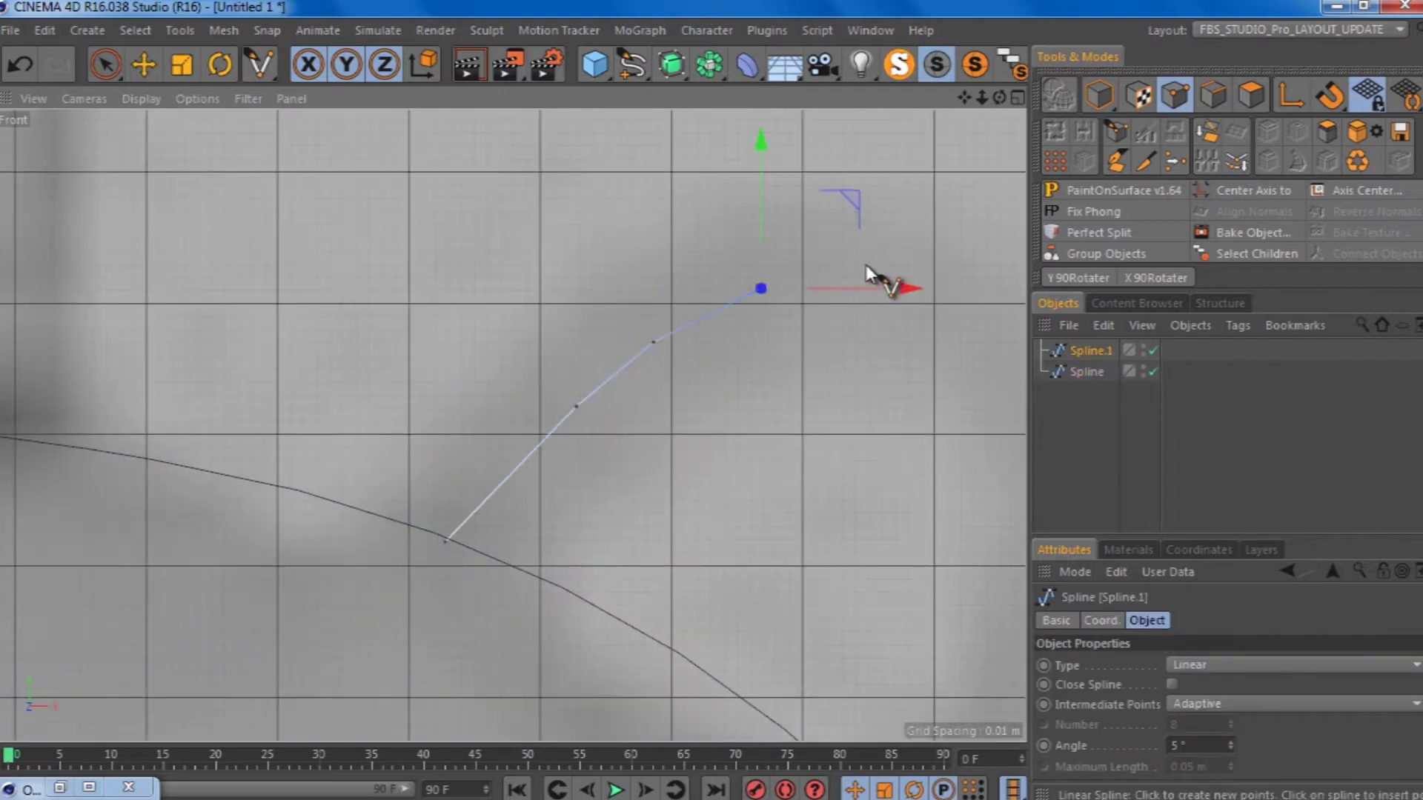
left_click(869, 274)
scroll("up", 3)
left_click(775, 309)
scroll("down", 3)
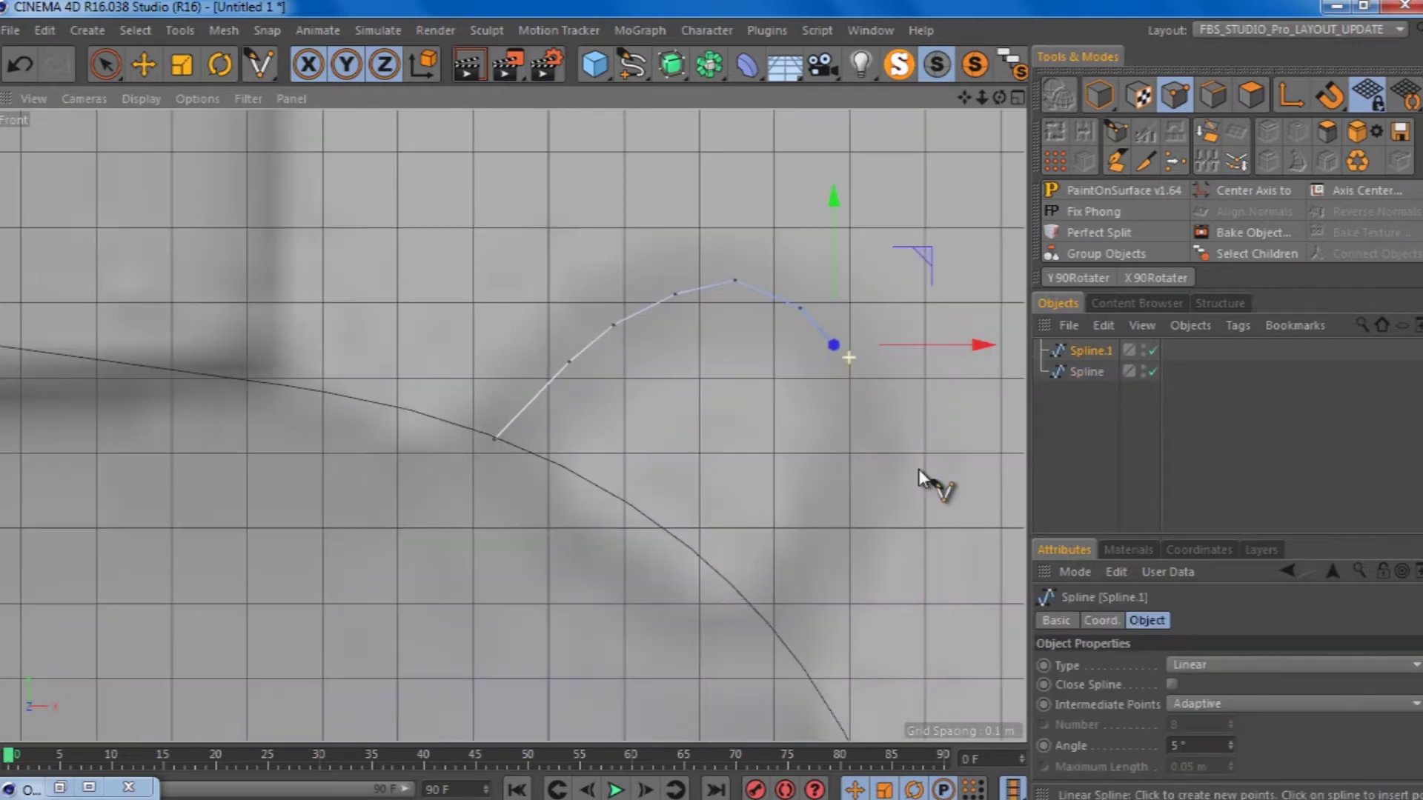
left_click(838, 394)
left_click(833, 469)
left_click(807, 531)
left_click(757, 628)
left_click(689, 711)
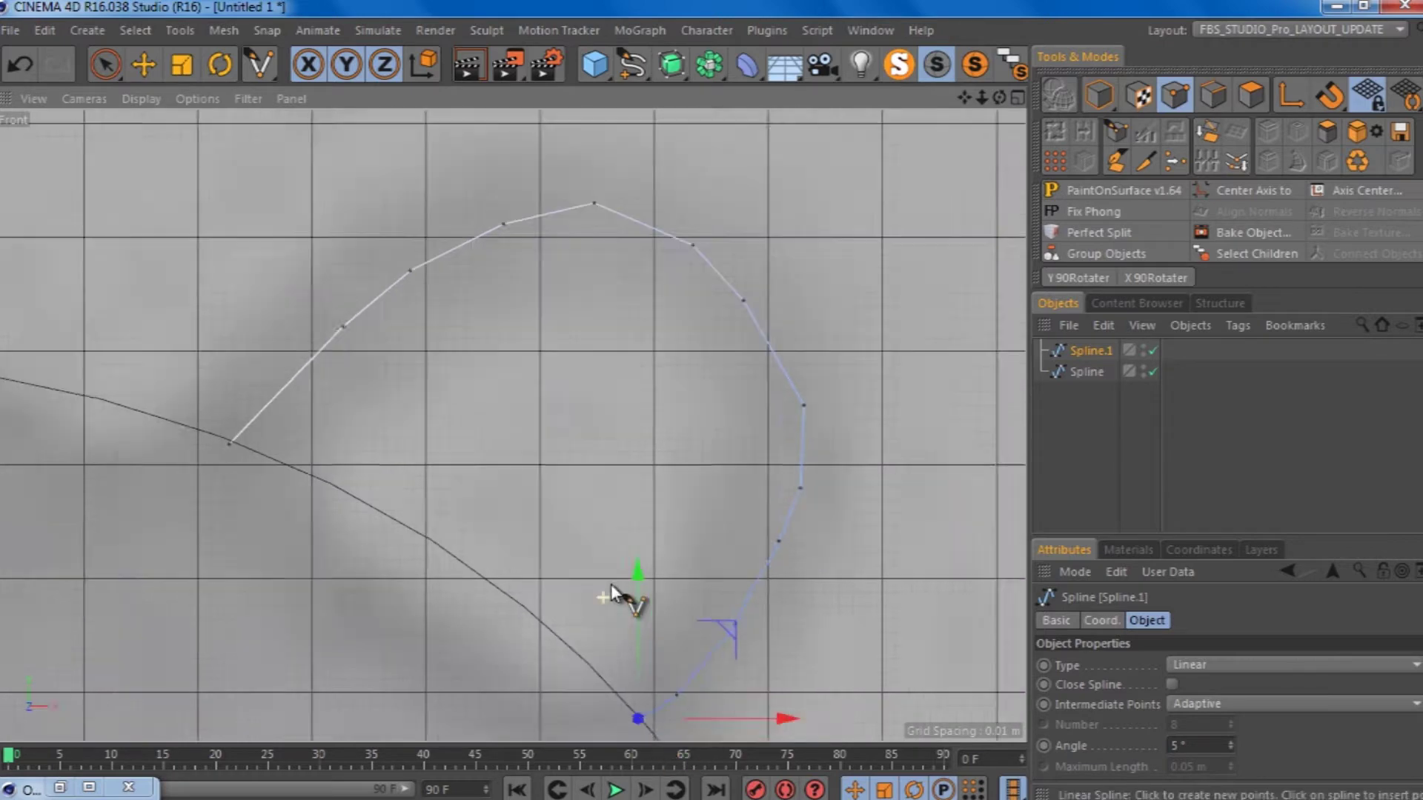
scroll("up", 3)
Step: Shift a handle spline point right to even out the loop
key("e")
left_click(625, 313)
left_click(561, 243)
left_click_drag(682, 243, 719, 245)
scroll("down", 3)
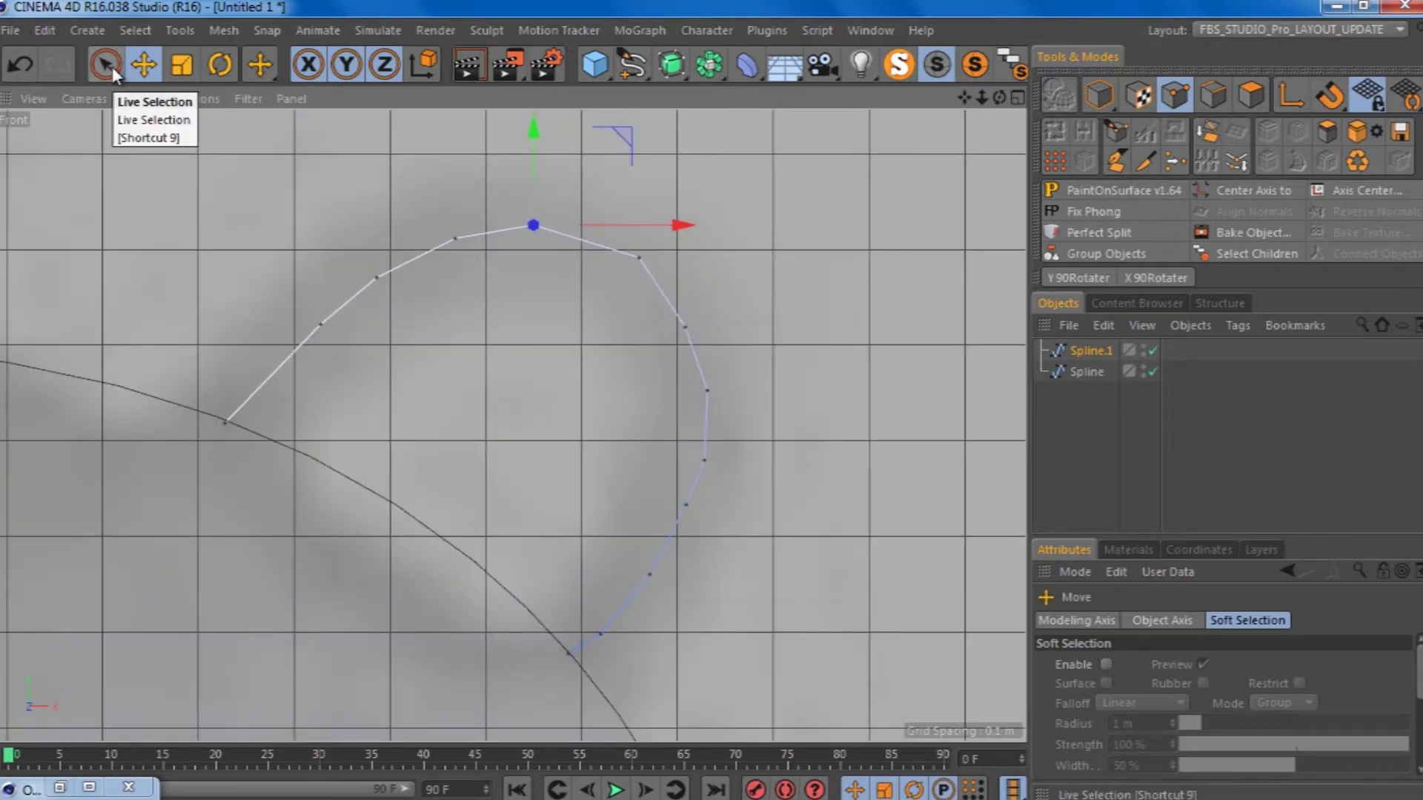
Step: Select all handle spline points and chamfer them to round the loop's corners
left_click(1055, 162)
key("m")
key("s")
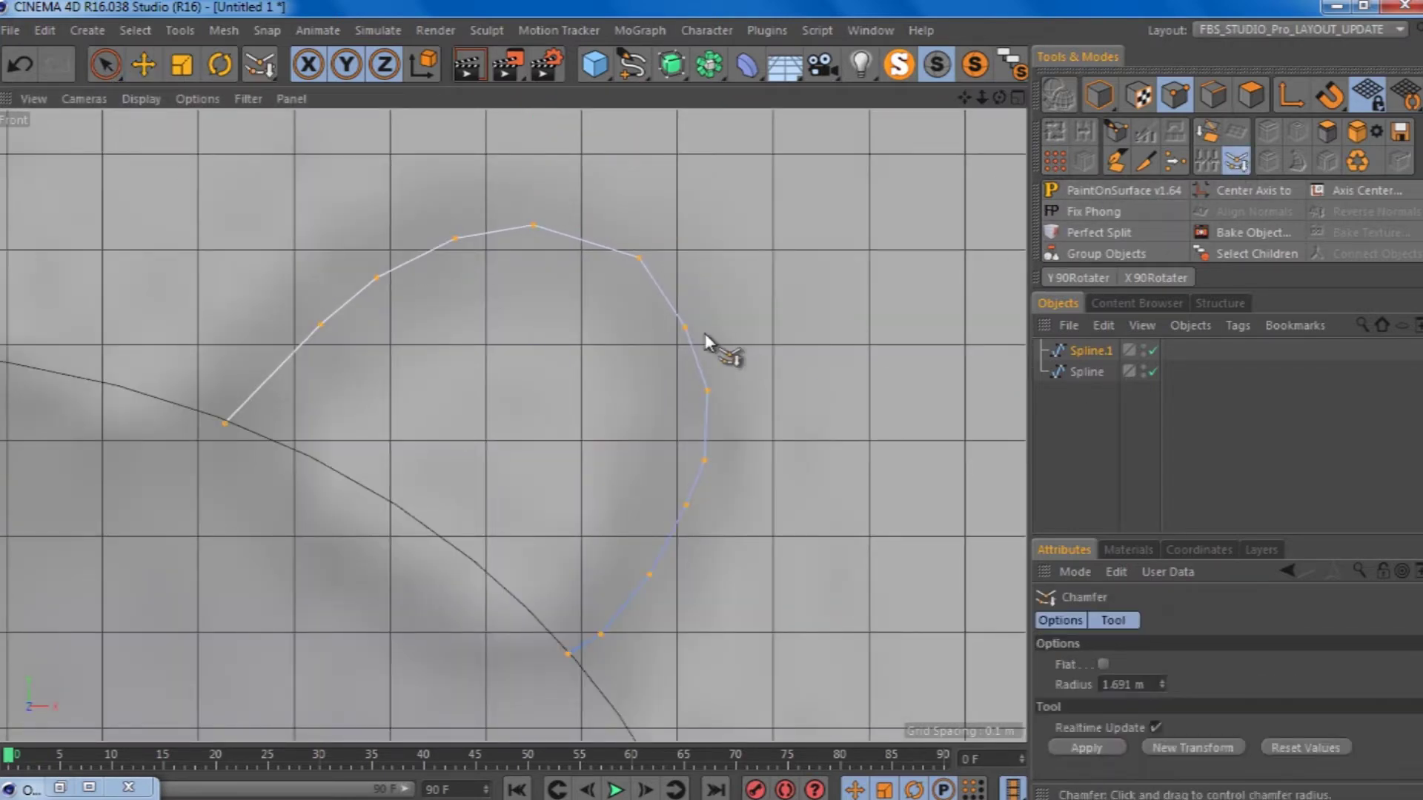
left_click_drag(719, 340, 717, 410)
left_click(1113, 440)
scroll("down", 3)
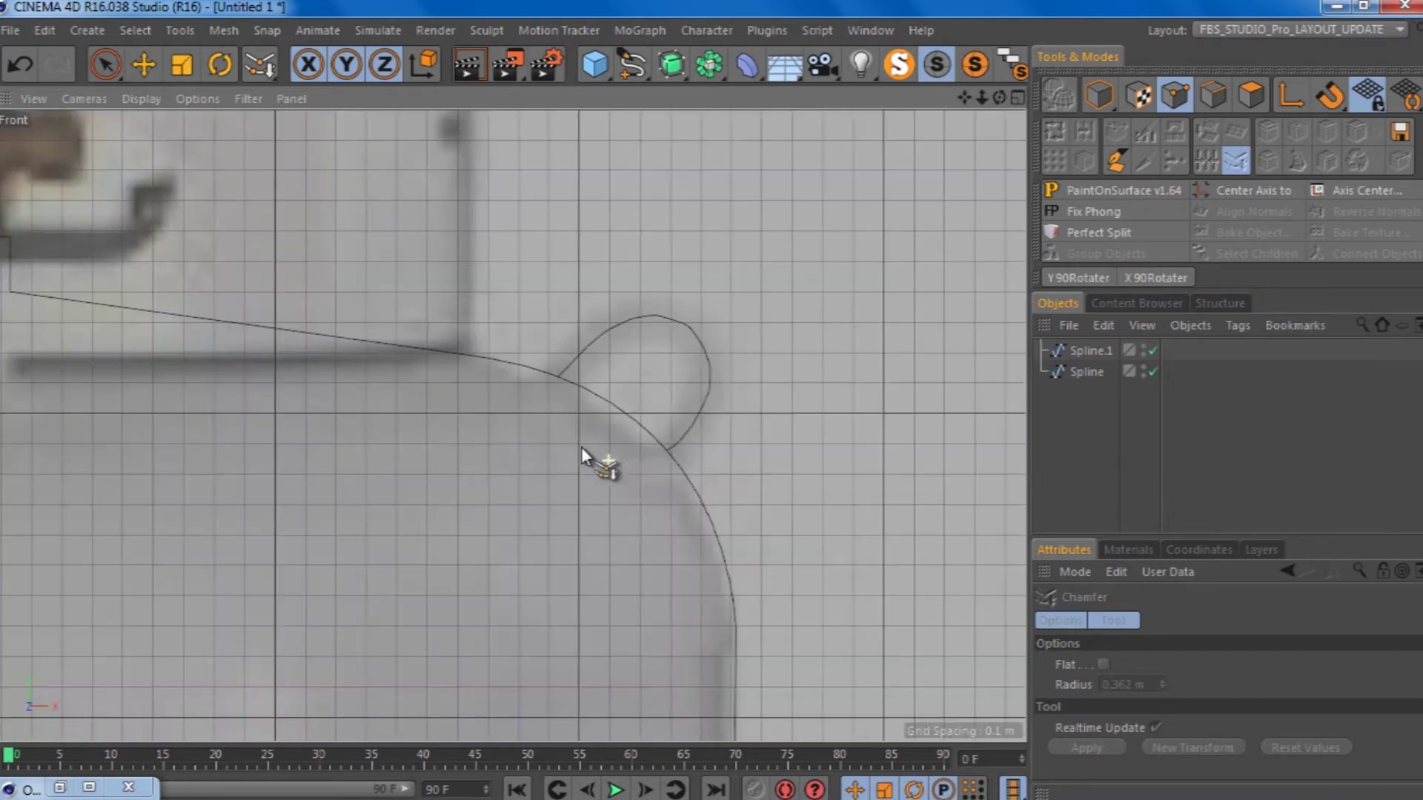
scroll("down", 3)
scroll("down", 3)
Step: Add a Lathe object, delete a stray Subdivision Surface, and start renaming the profile BODY
middle_click(953, 130)
middle_click(489, 119)
left_click_drag(553, 473, 602, 270)
left_click(1086, 371)
left_click(672, 64)
left_click_drag(672, 64, 753, 141)
left_click(1104, 370)
key("Delete")
double_click(1105, 392)
type("BODY")
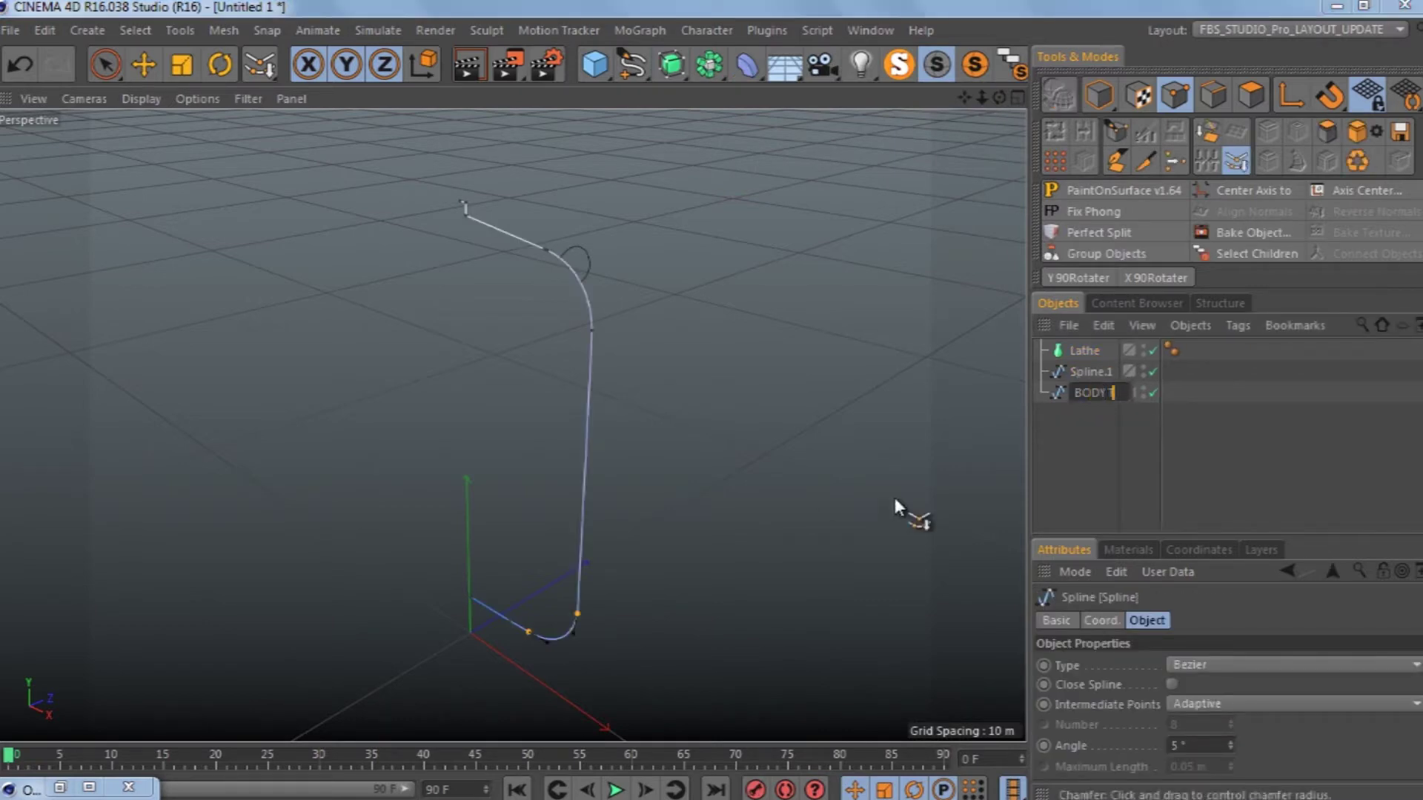
Step: Name the profile spline BODY TANK and parent it under the Lathe
type("TANK")
key("Return")
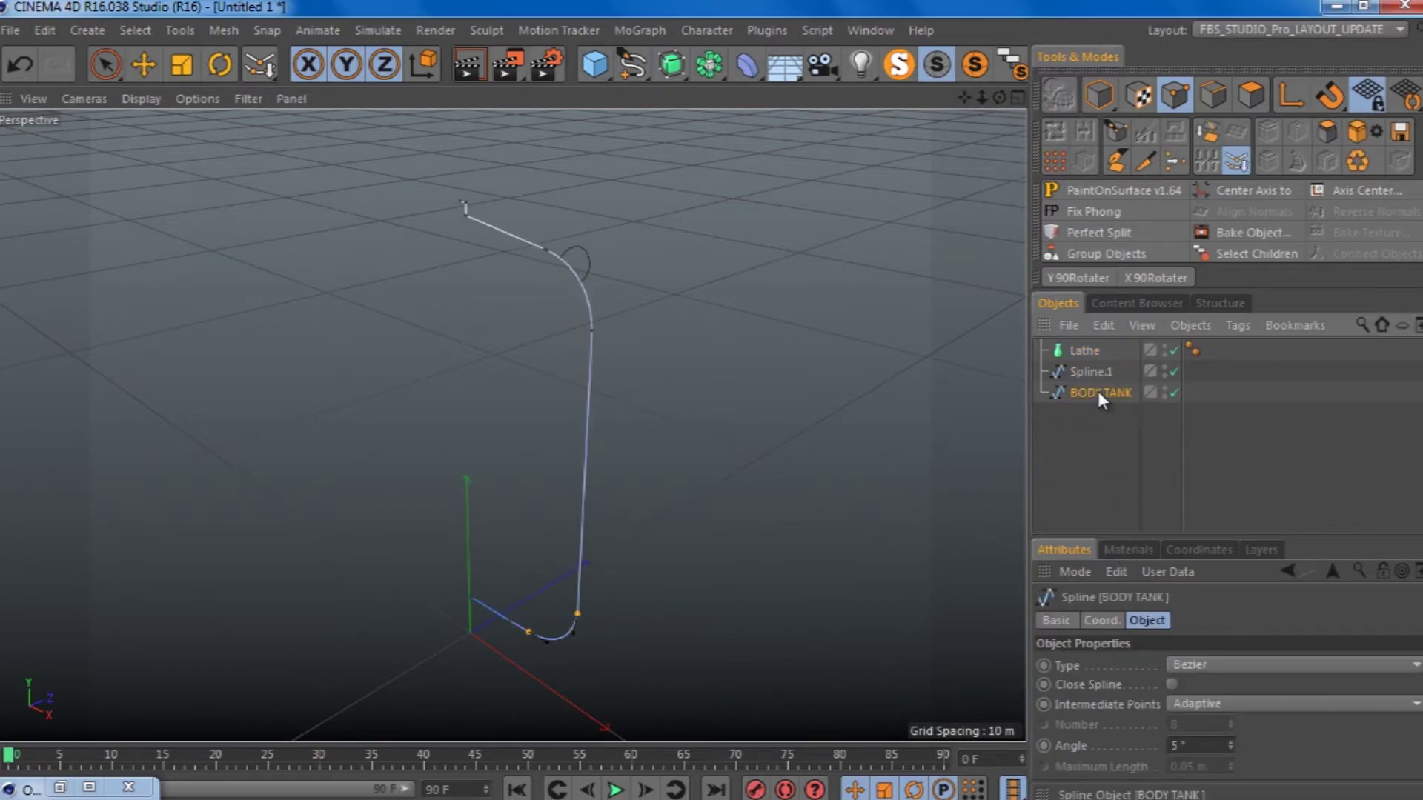
left_click_drag(1087, 348, 1086, 350)
scroll("up", 3)
scroll("up", 3)
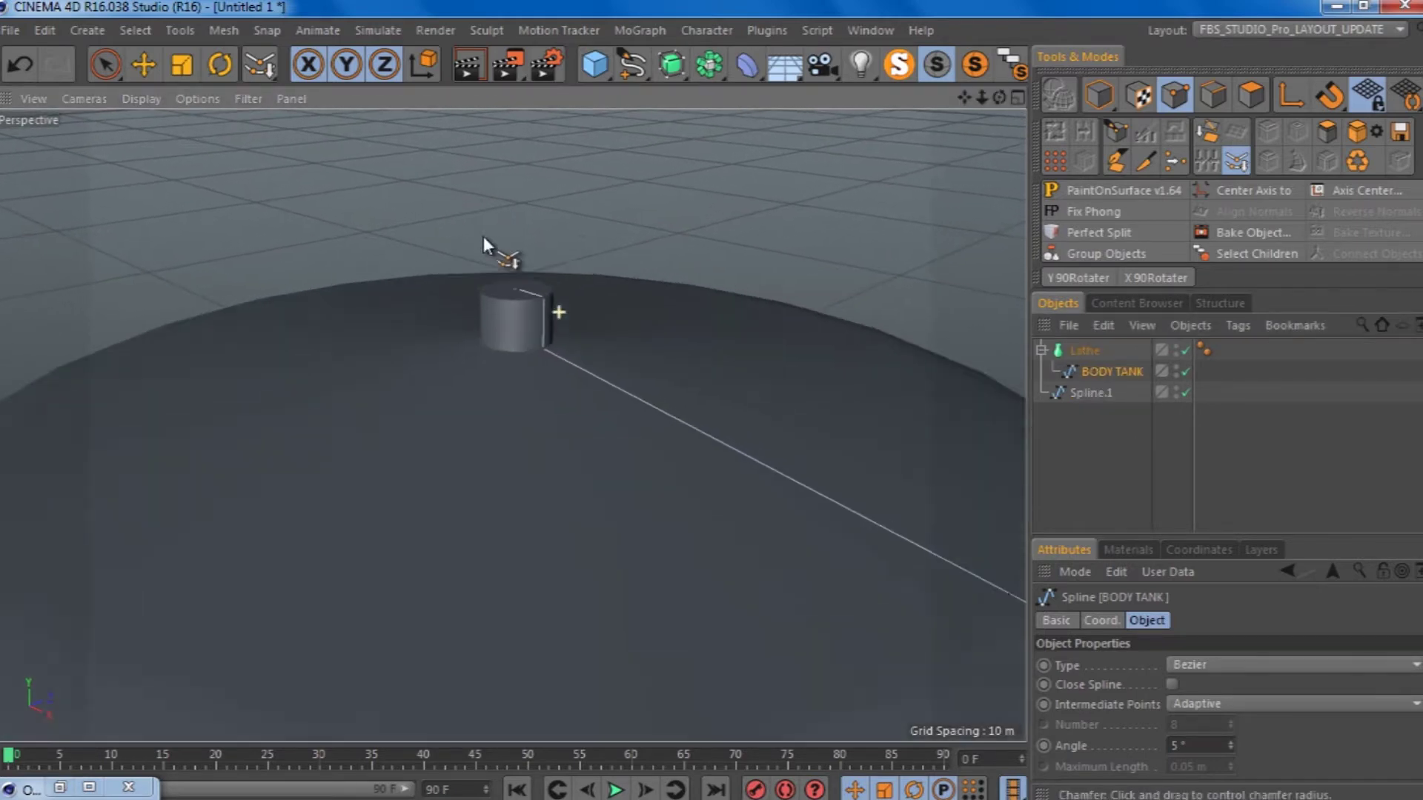
scroll("down", 3)
scroll("down", 3)
scroll("up", 3)
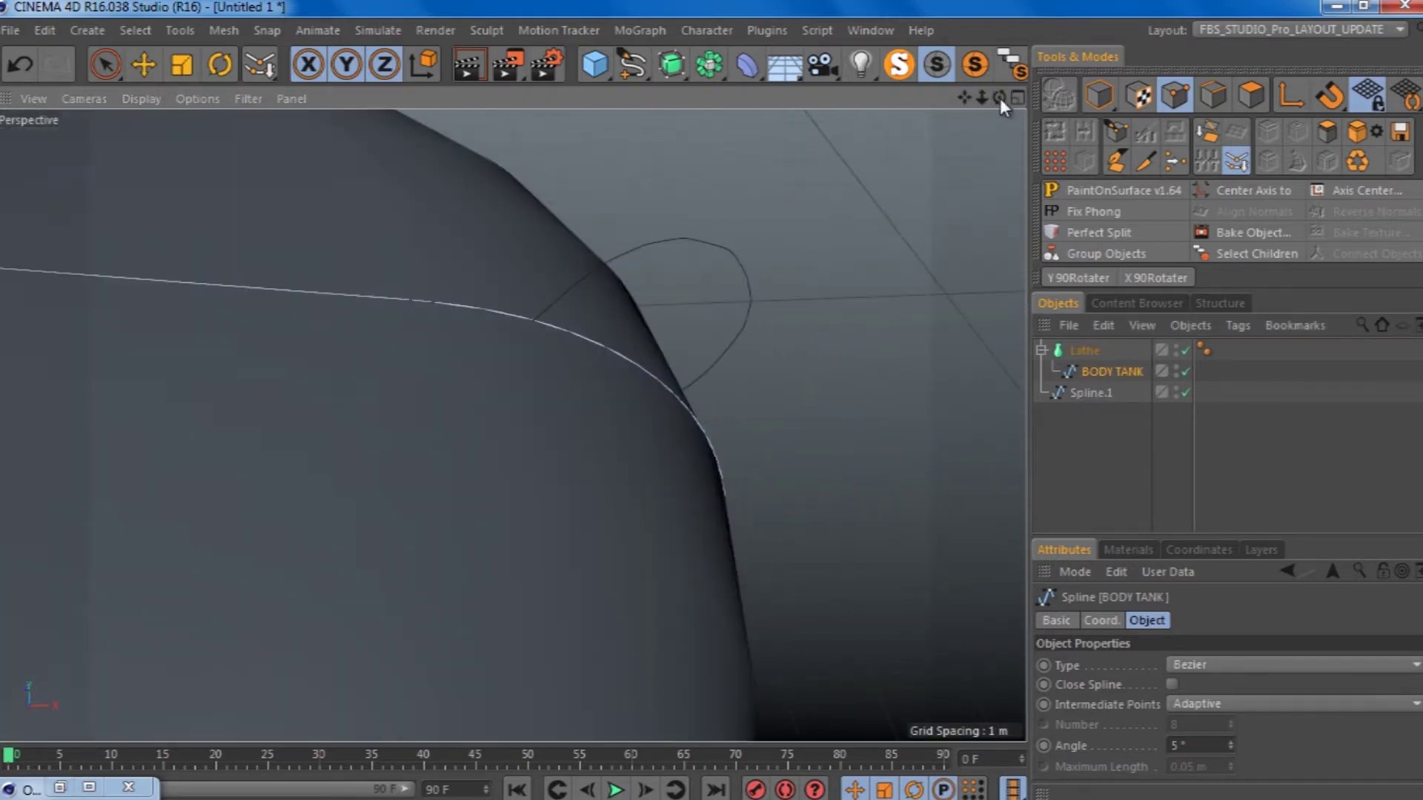
scroll("down", 3)
scroll("up", 3)
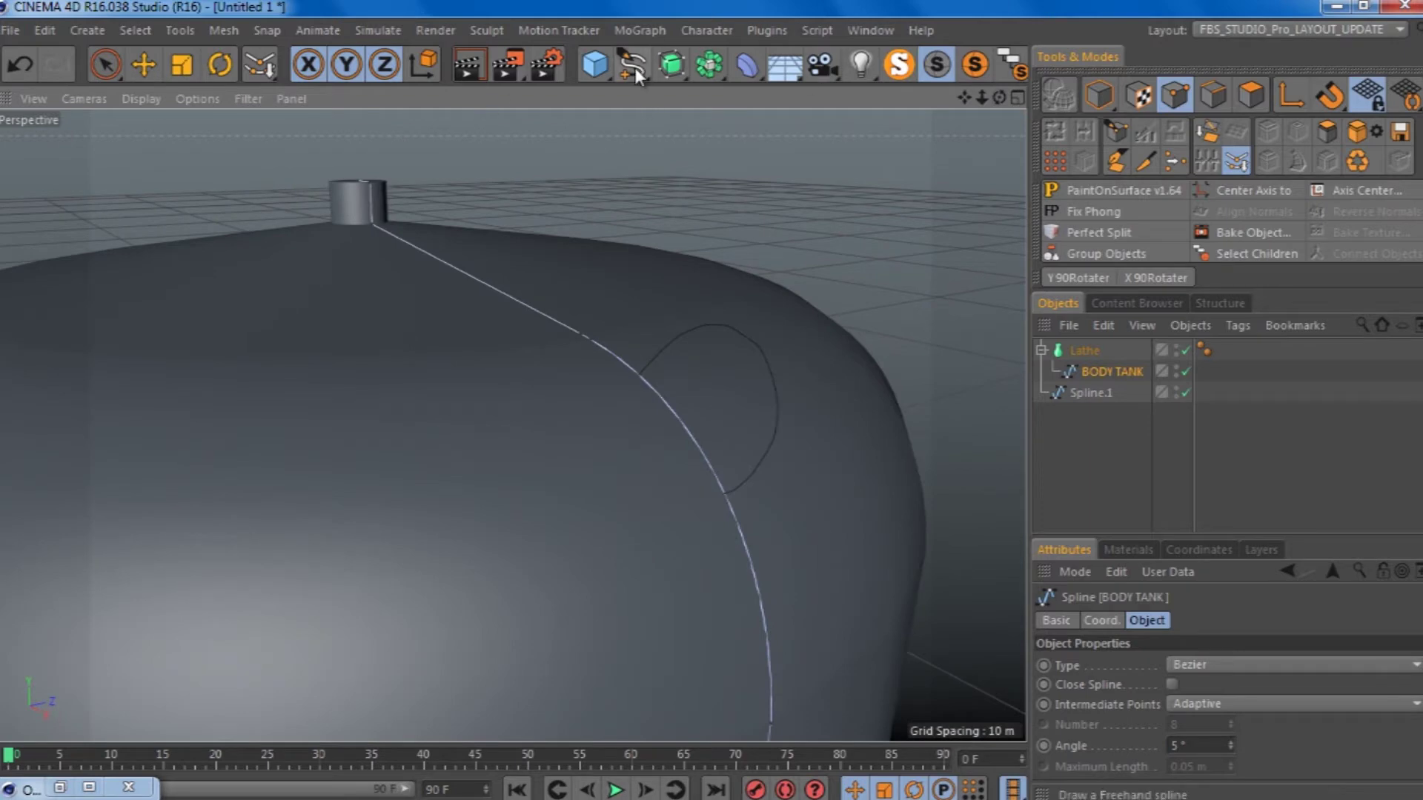
scroll("down", 3)
scroll("down", 3)
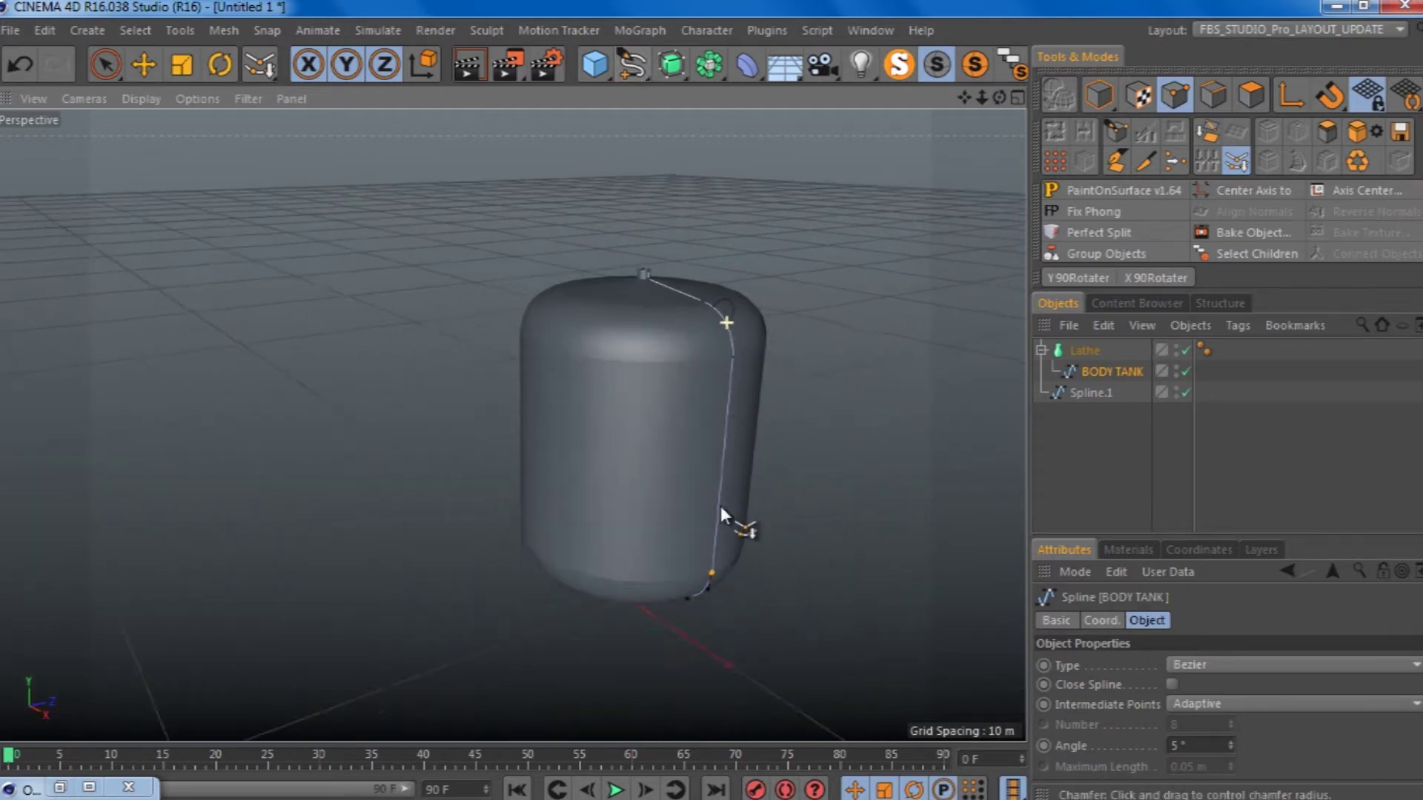
scroll("up", 3)
Step: Set the Lathe's subdivisions to 26
left_click(1081, 354)
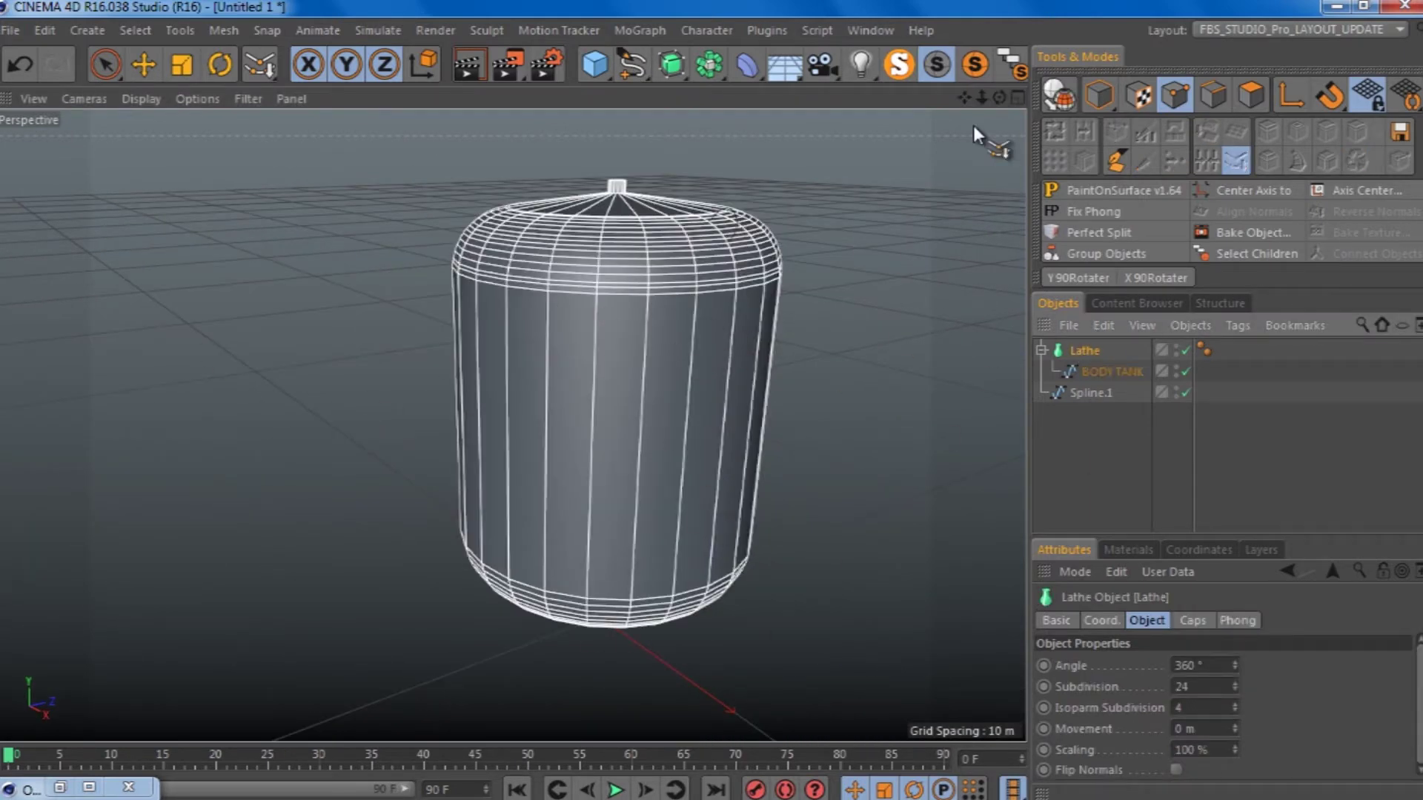
left_click_drag(998, 97, 715, 403)
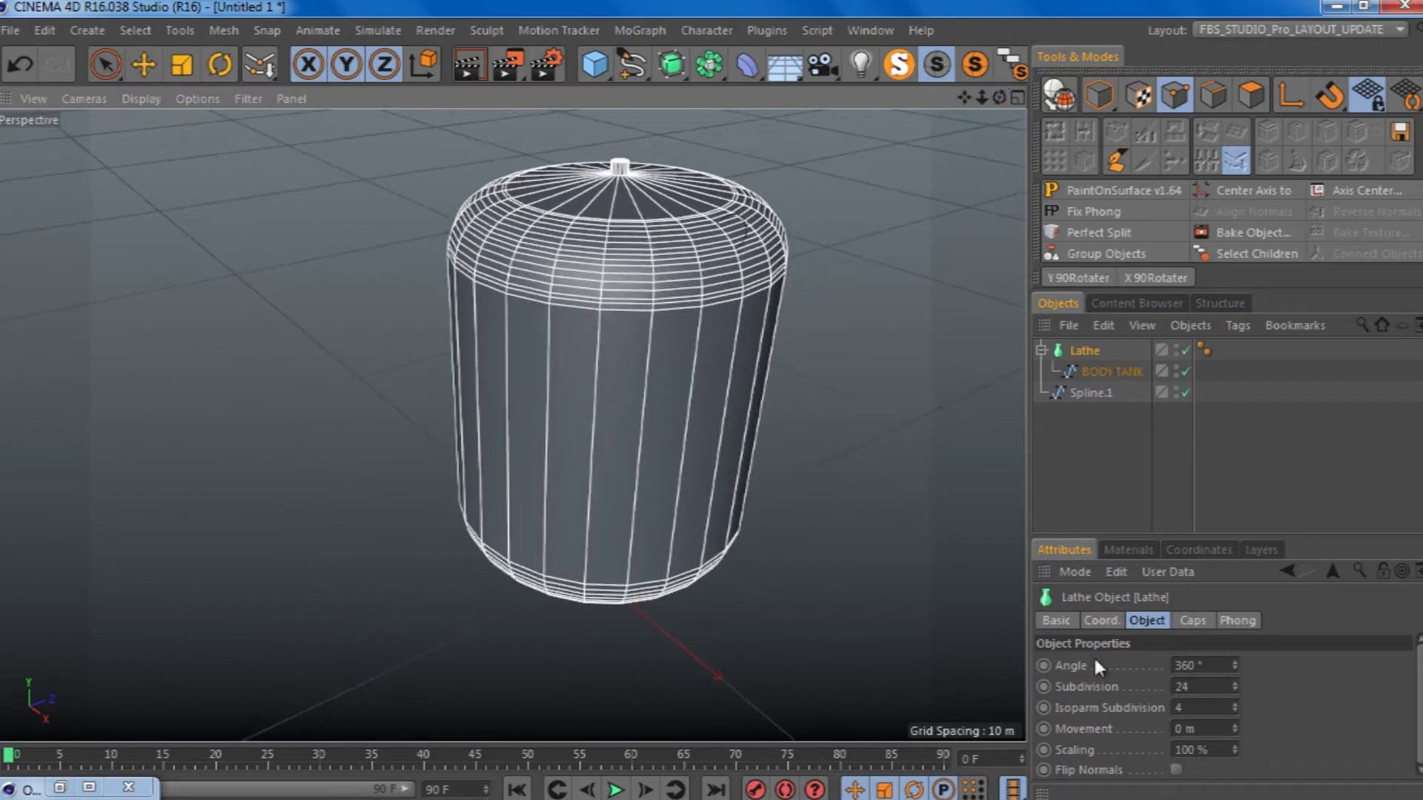
left_click(1234, 690)
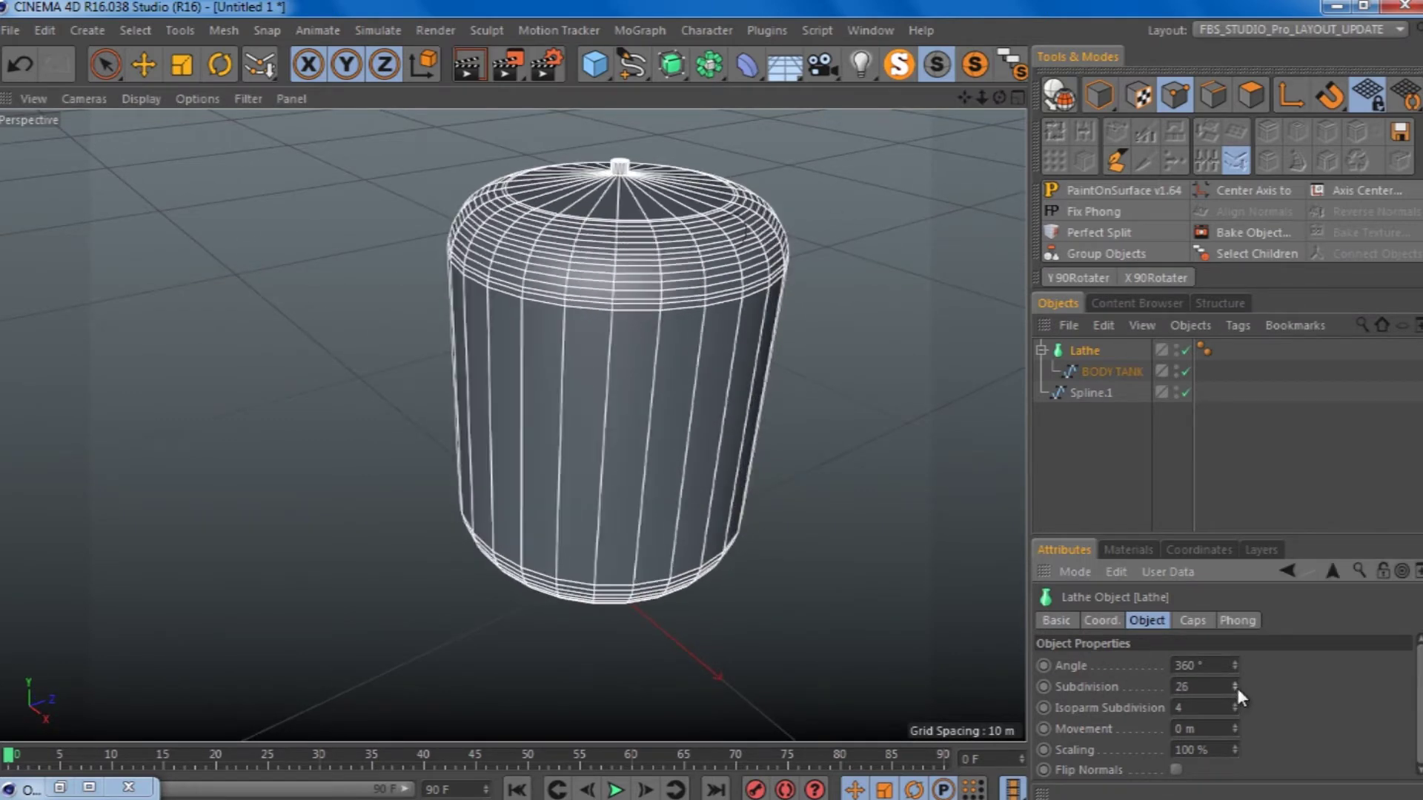
Step: Show the viewport in wireframe and give BODY TANK 3 natural intermediate points
left_click(1112, 371)
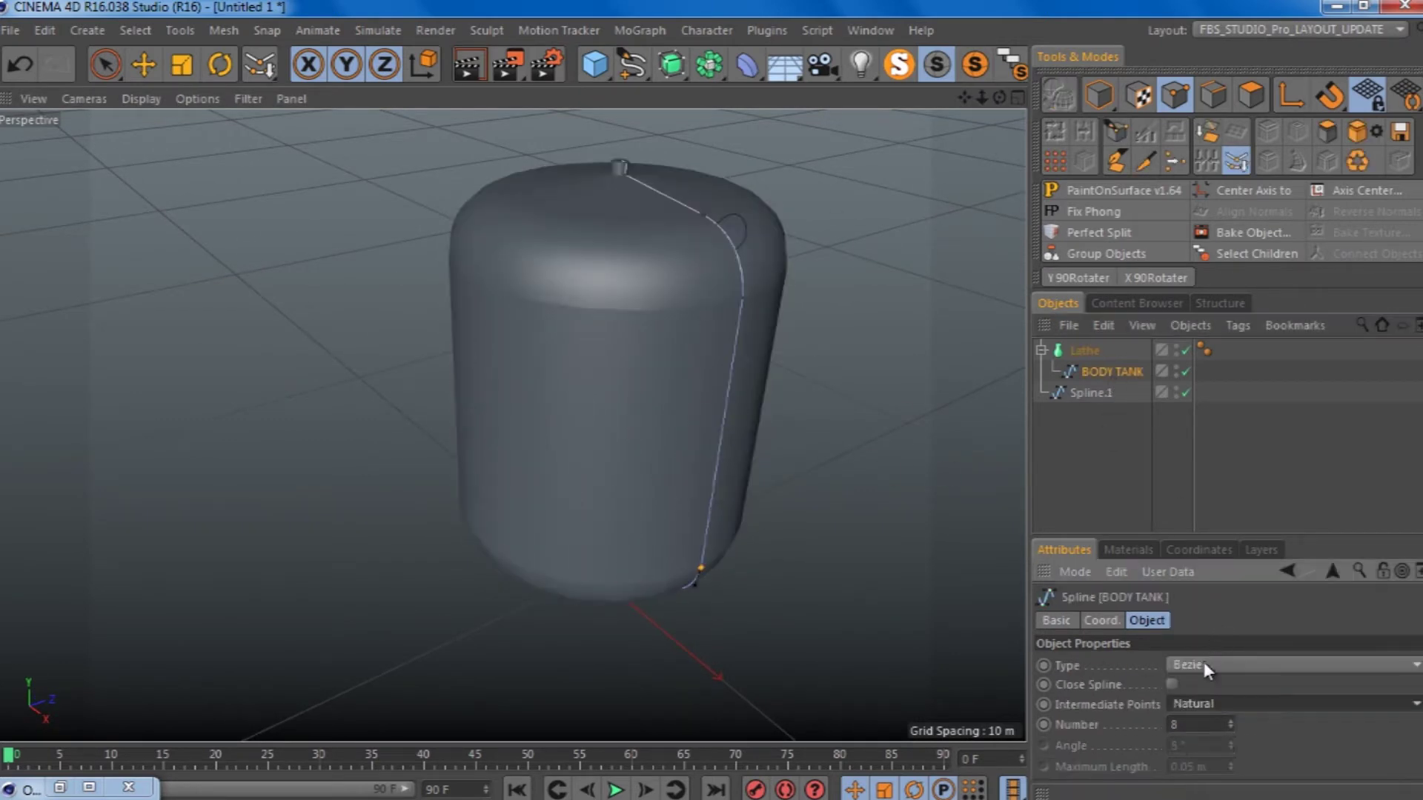
left_click(141, 98)
left_click(186, 242)
left_click(1230, 727)
left_click(1230, 724)
left_click(1230, 724)
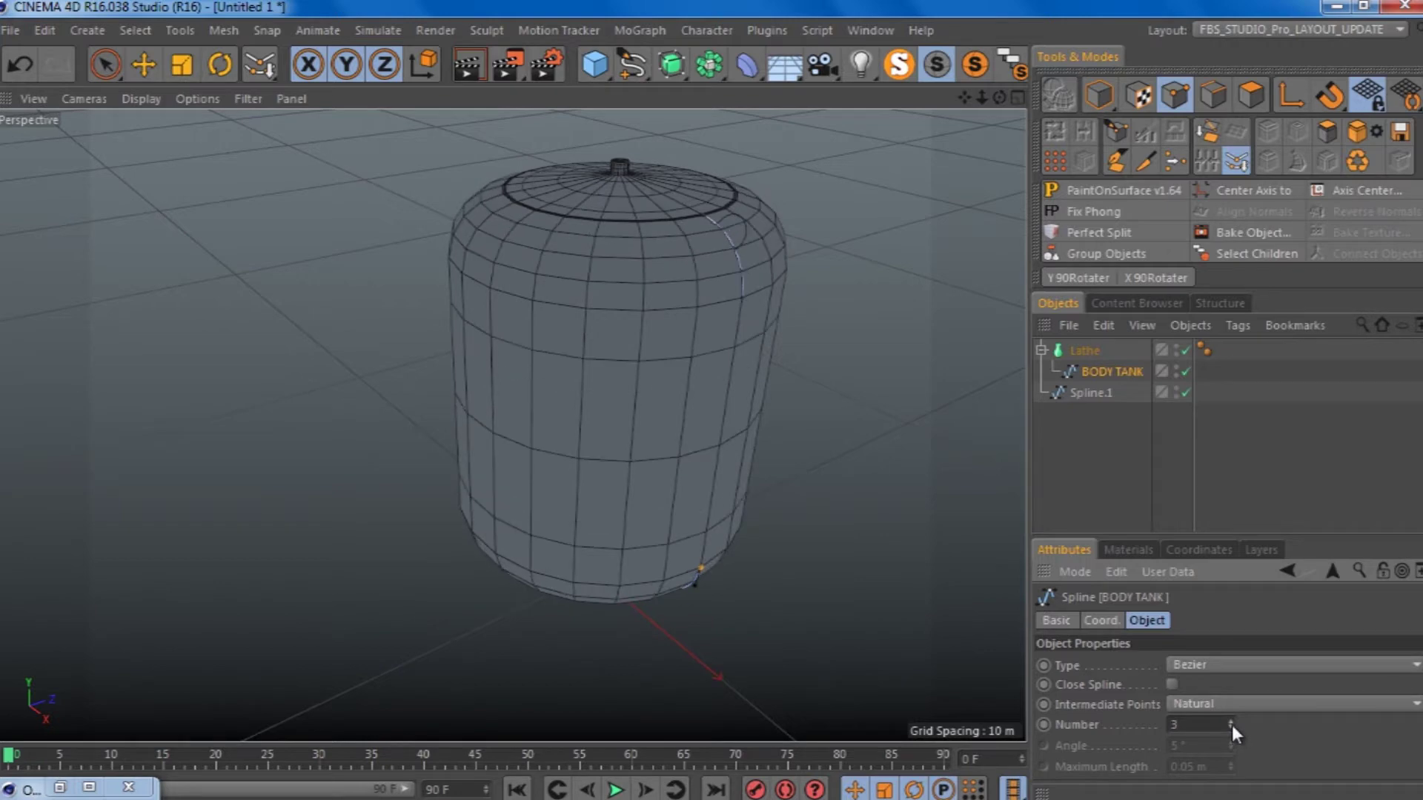
scroll("up", 3)
scroll("up", 3)
scroll("up", 3)
scroll("down", 3)
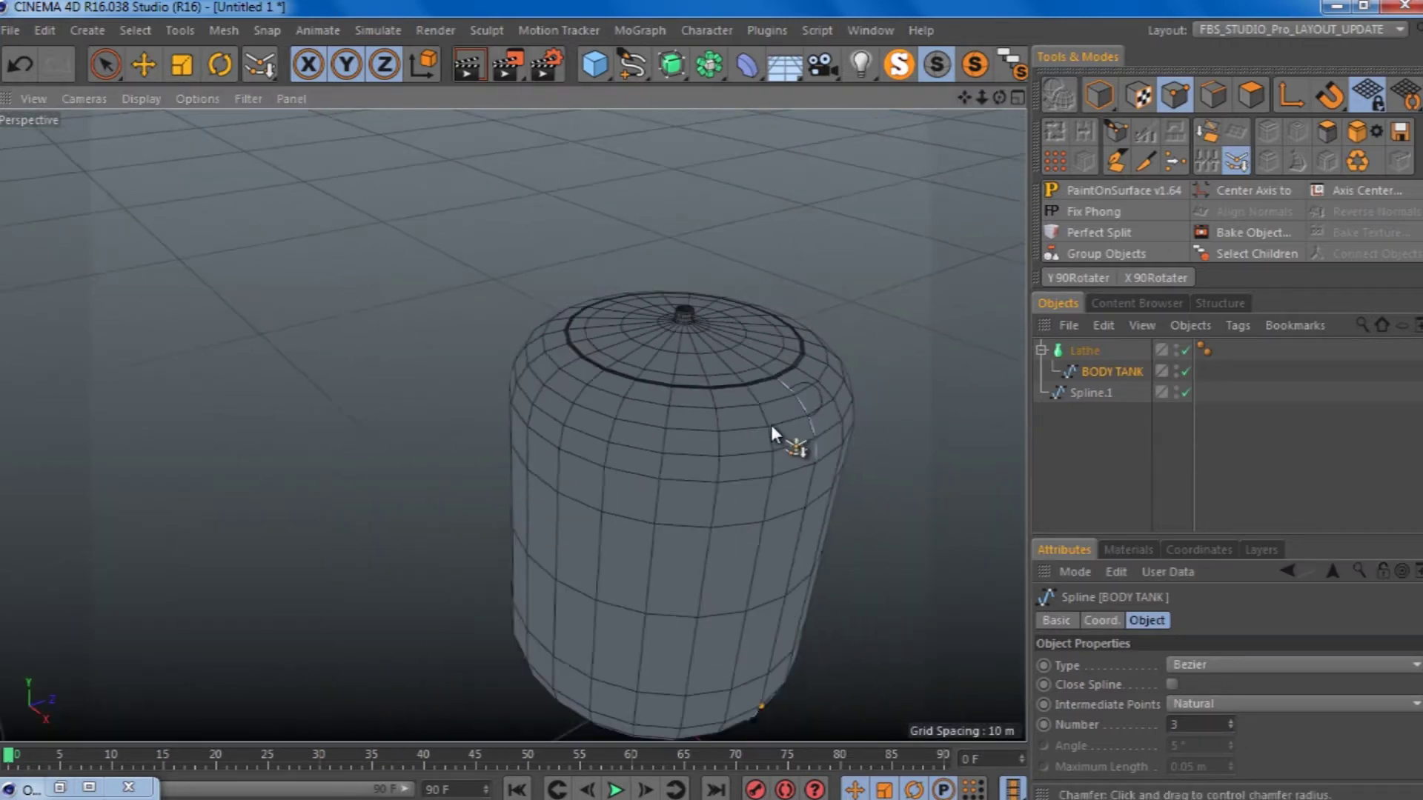
scroll("up", 3)
scroll("up", 3)
left_click(1083, 393)
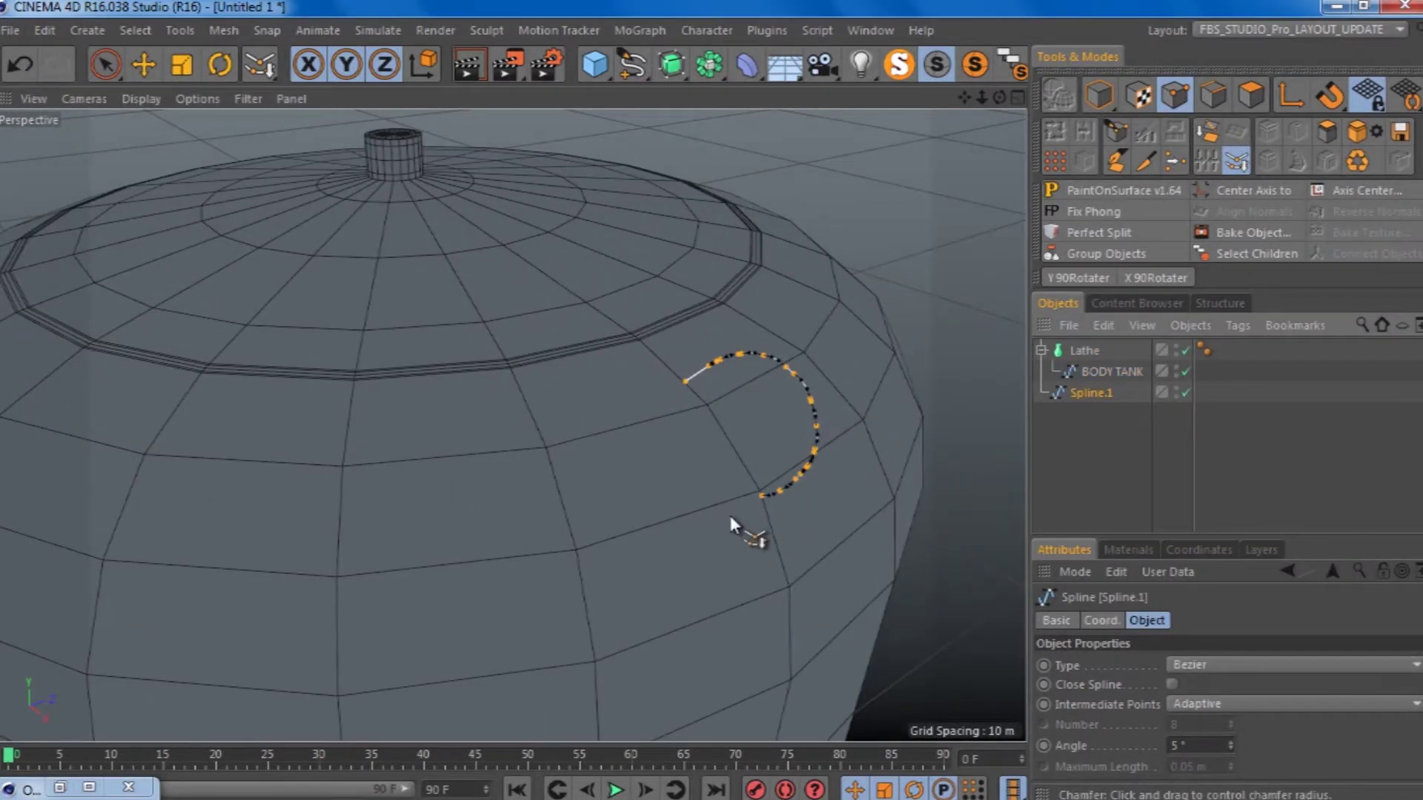
Step: Add a Circle spline in the front view and scale it down small
scroll("down", 3)
scroll("up", 3)
scroll("up", 3)
scroll("down", 3)
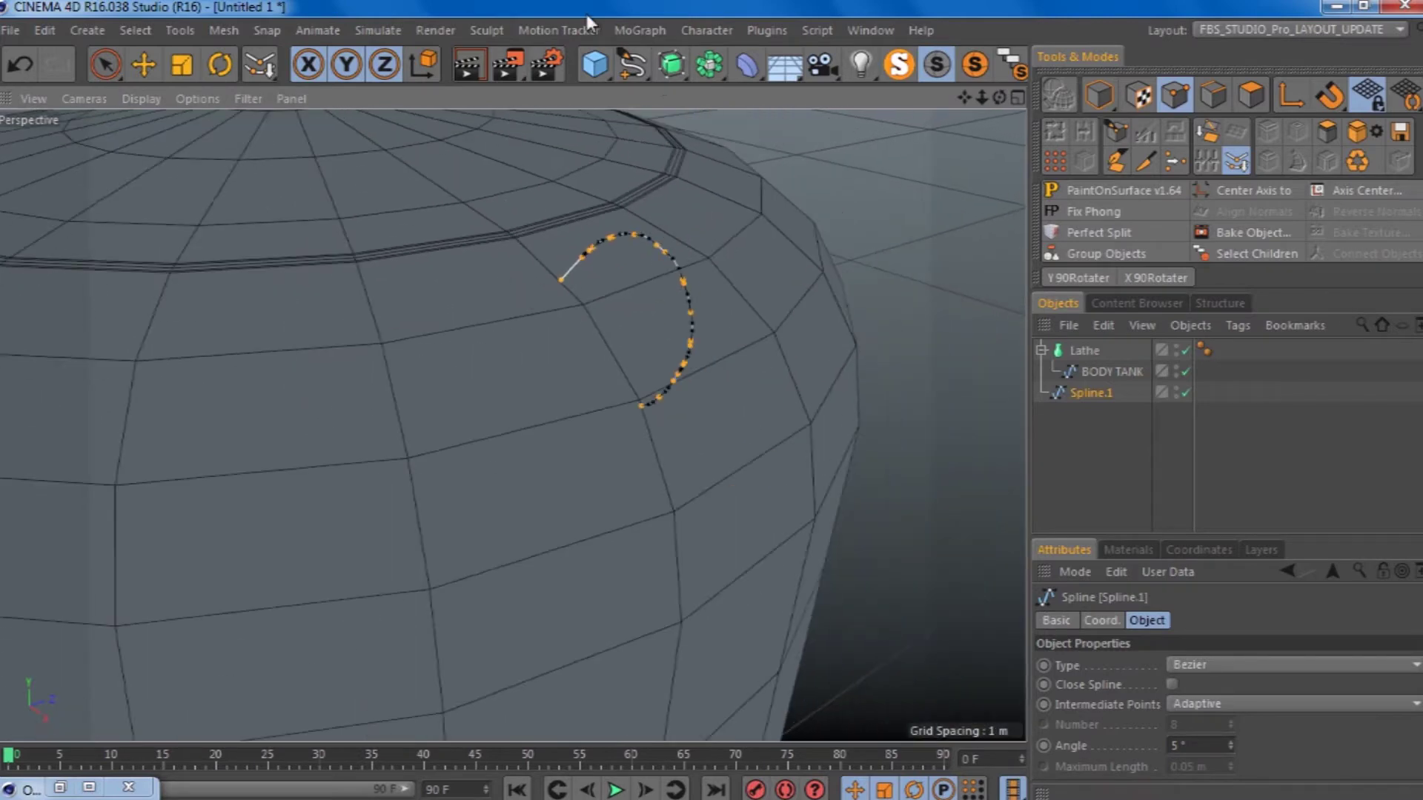
middle_click(863, 383)
middle_click(1022, 437)
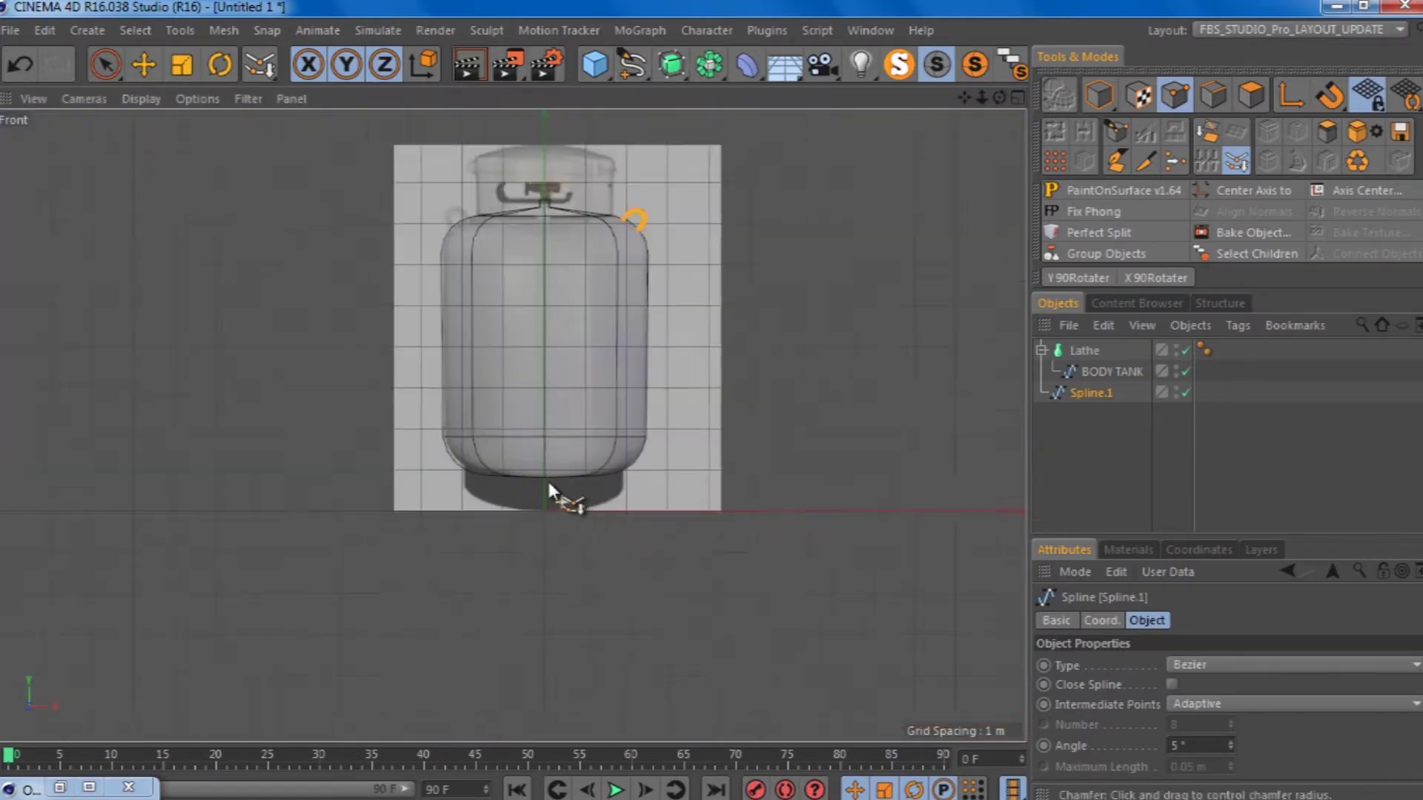
scroll("up", 3)
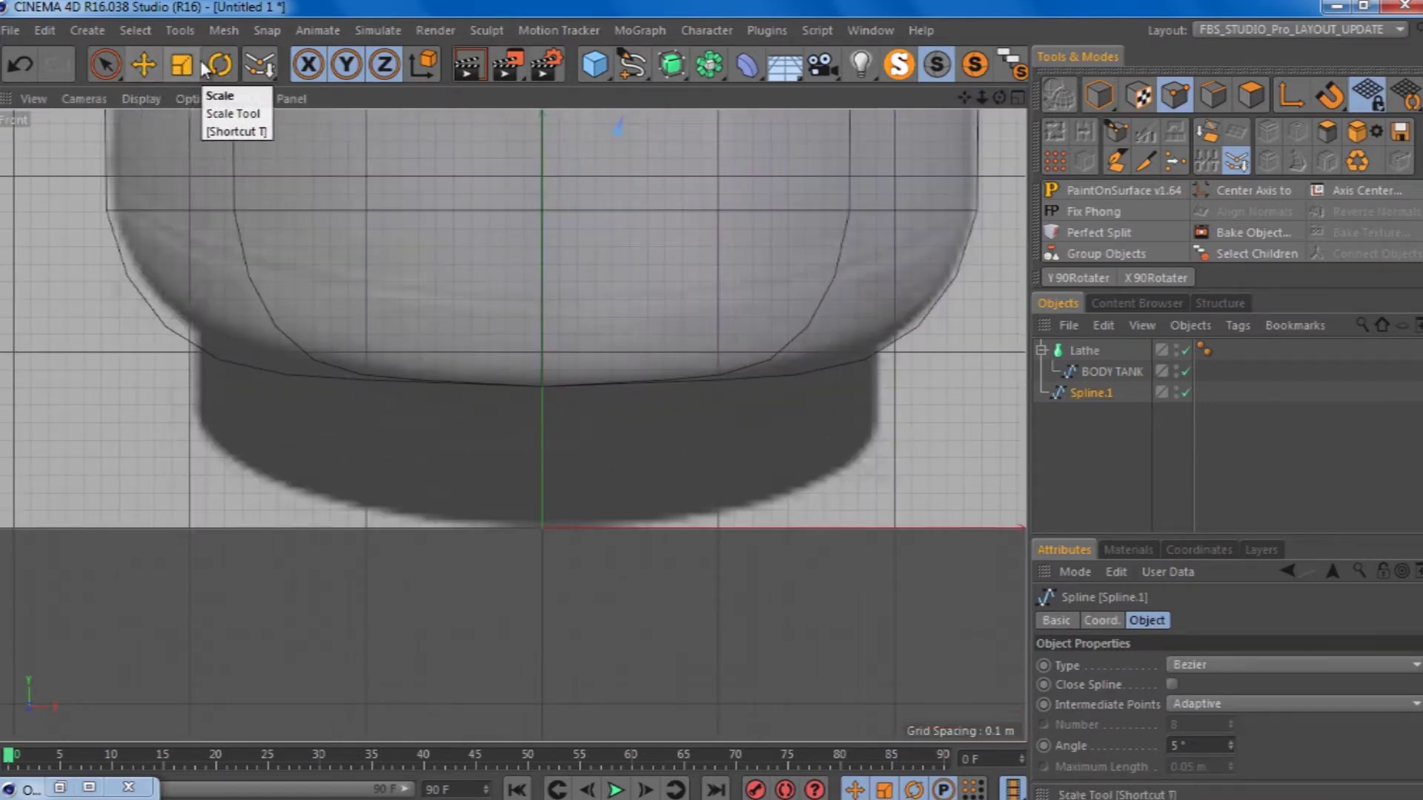
left_click(631, 65)
left_click(631, 65)
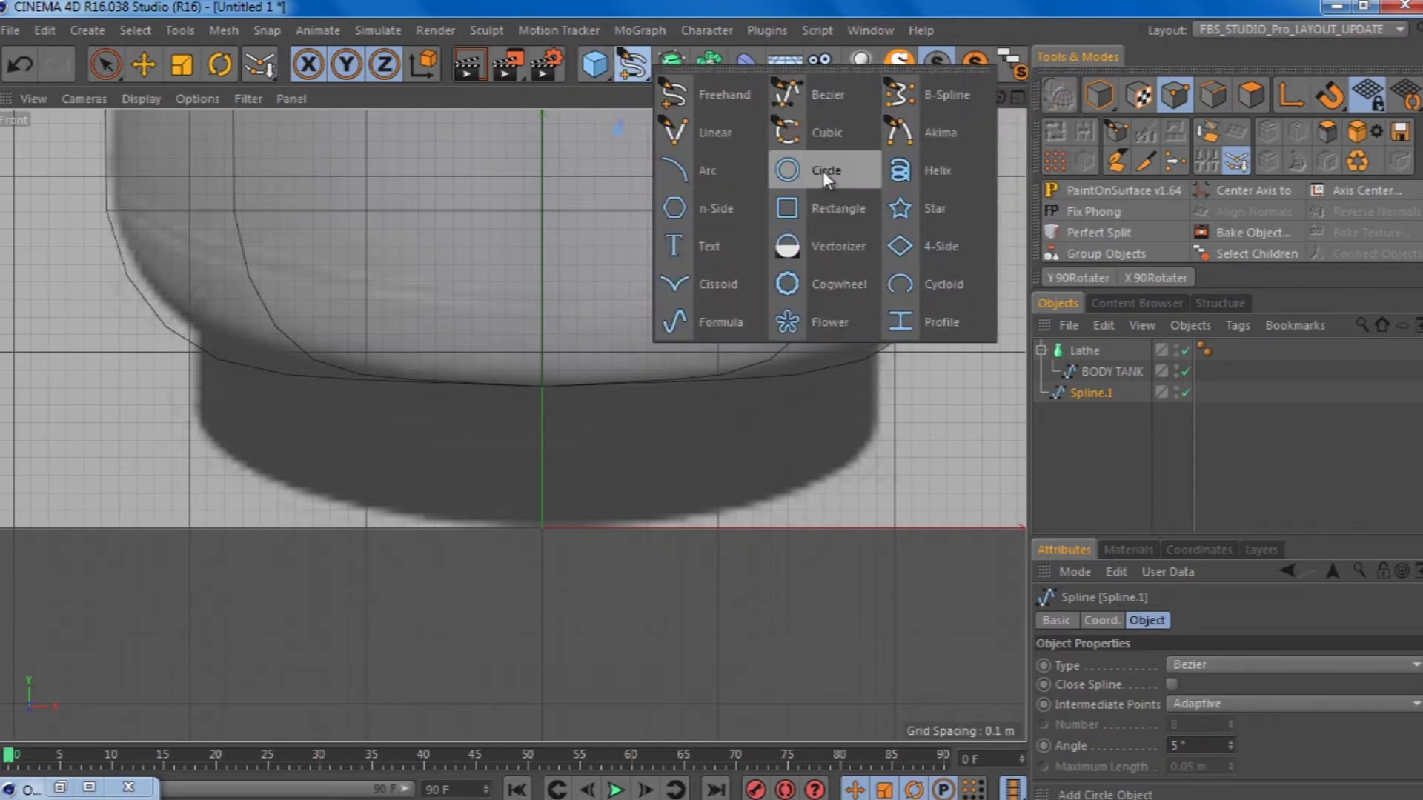
left_click(819, 166)
scroll("down", 3)
key("t")
left_click_drag(606, 358, 551, 435)
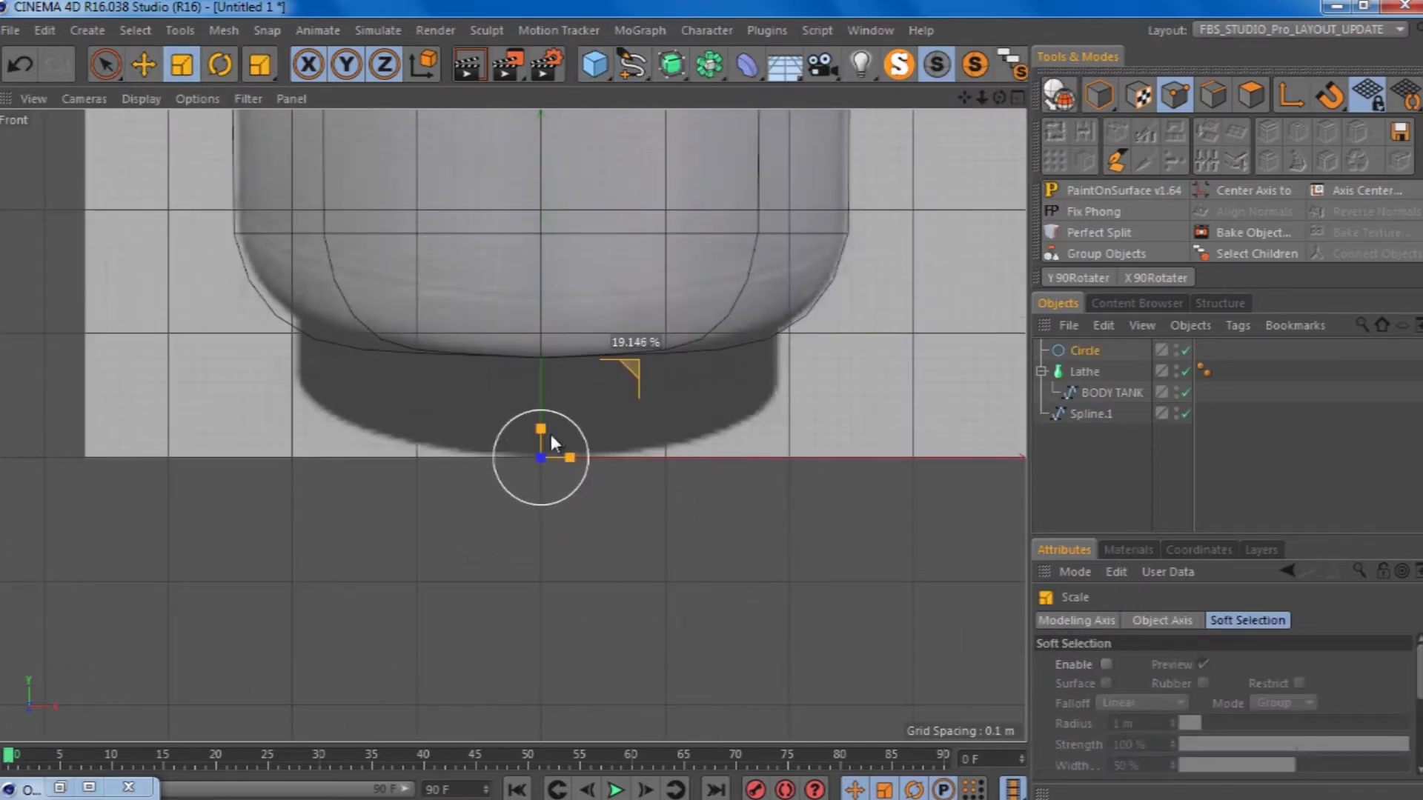
Step: Move Spline.1 above the Lathe in the hierarchy and create a Sweep object
left_click_drag(1088, 376, 1080, 359)
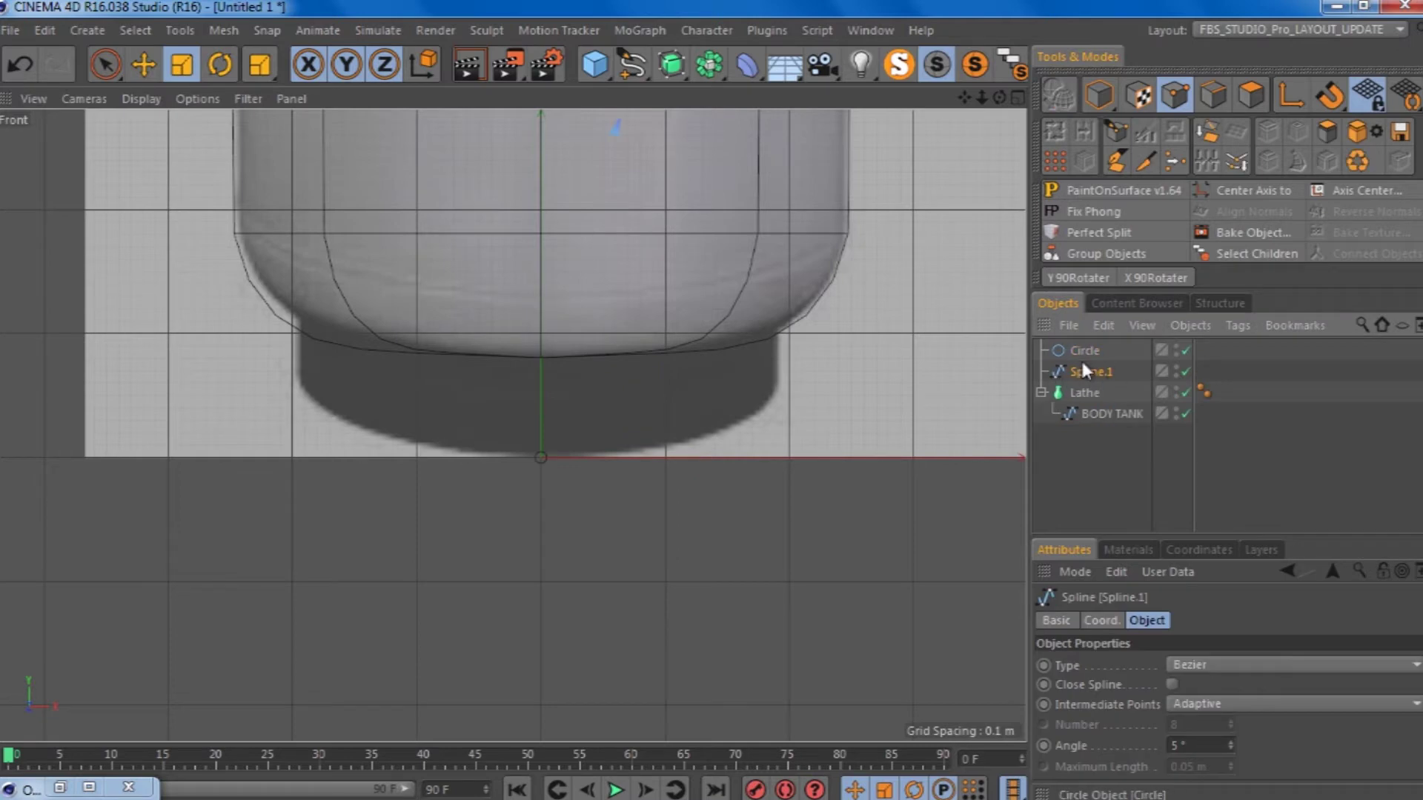
double_click(1092, 371)
key("Return")
scroll("down", 3)
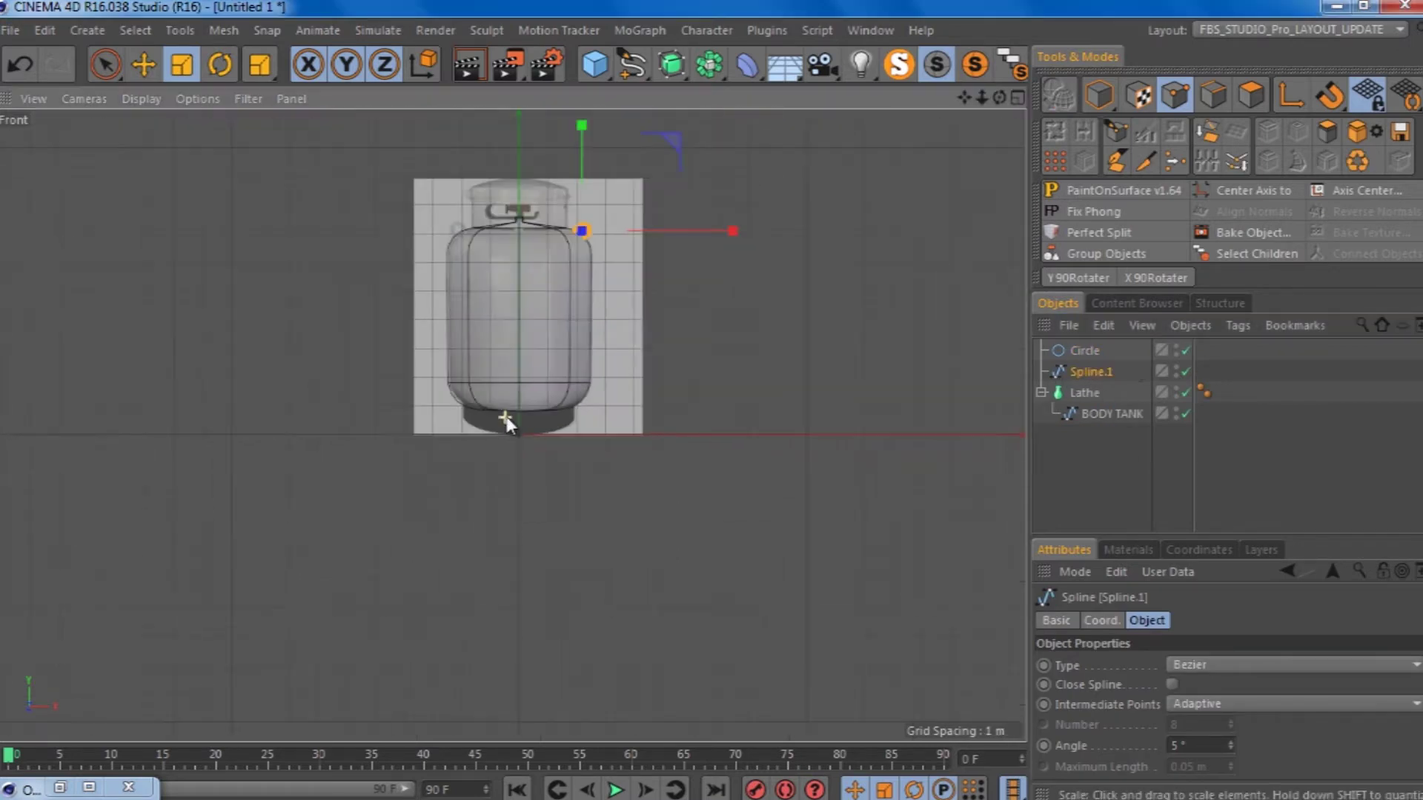
scroll("up", 3)
left_click_drag(631, 65, 759, 185)
left_click(757, 180)
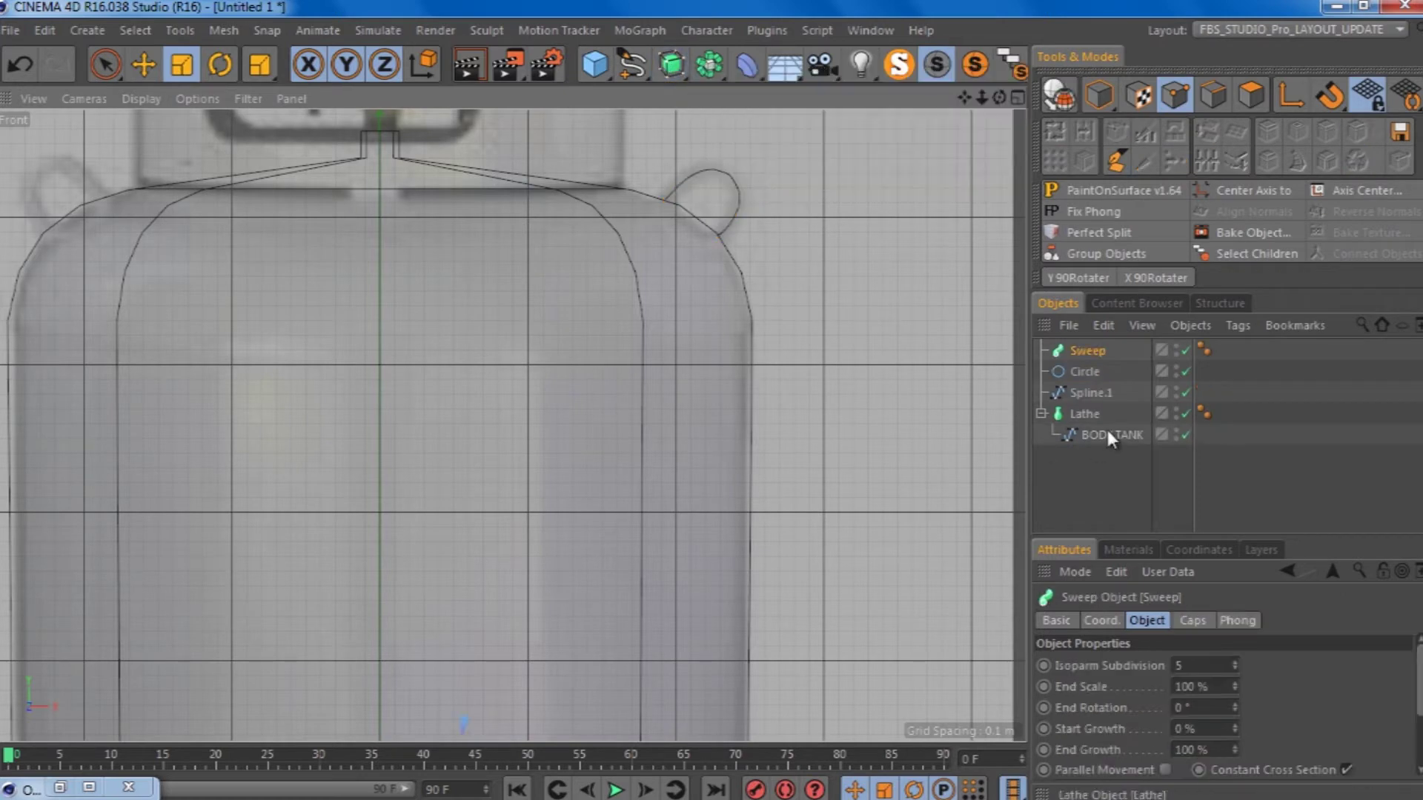
Step: Place the Circle and Spline.1 inside the Sweep and solo the Sweep in the view
left_click_drag(1078, 371, 1096, 380)
scroll("up", 3)
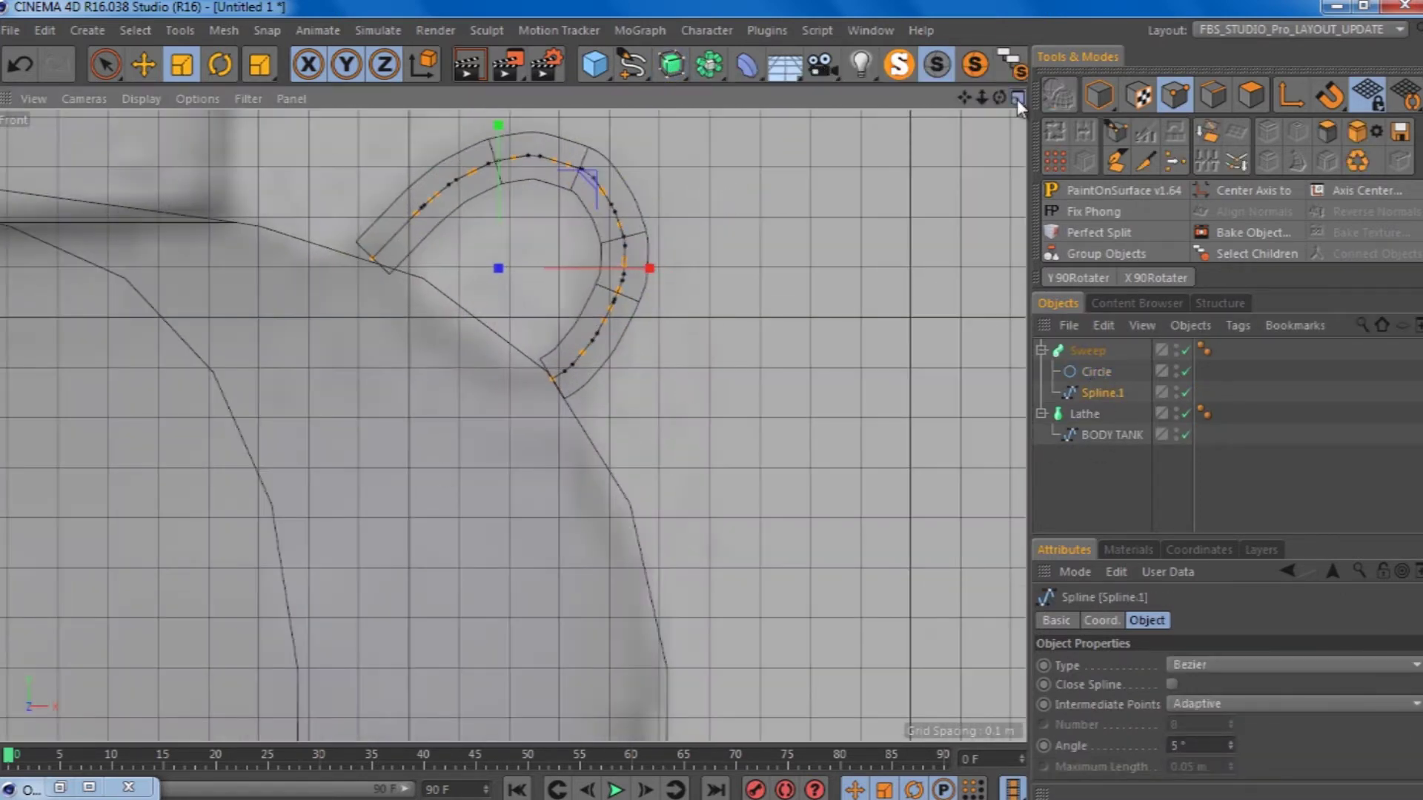
left_click(1017, 97)
left_click(500, 98)
left_click_drag(656, 299, 508, 423)
scroll("up", 3)
left_click_drag(718, 408, 738, 130)
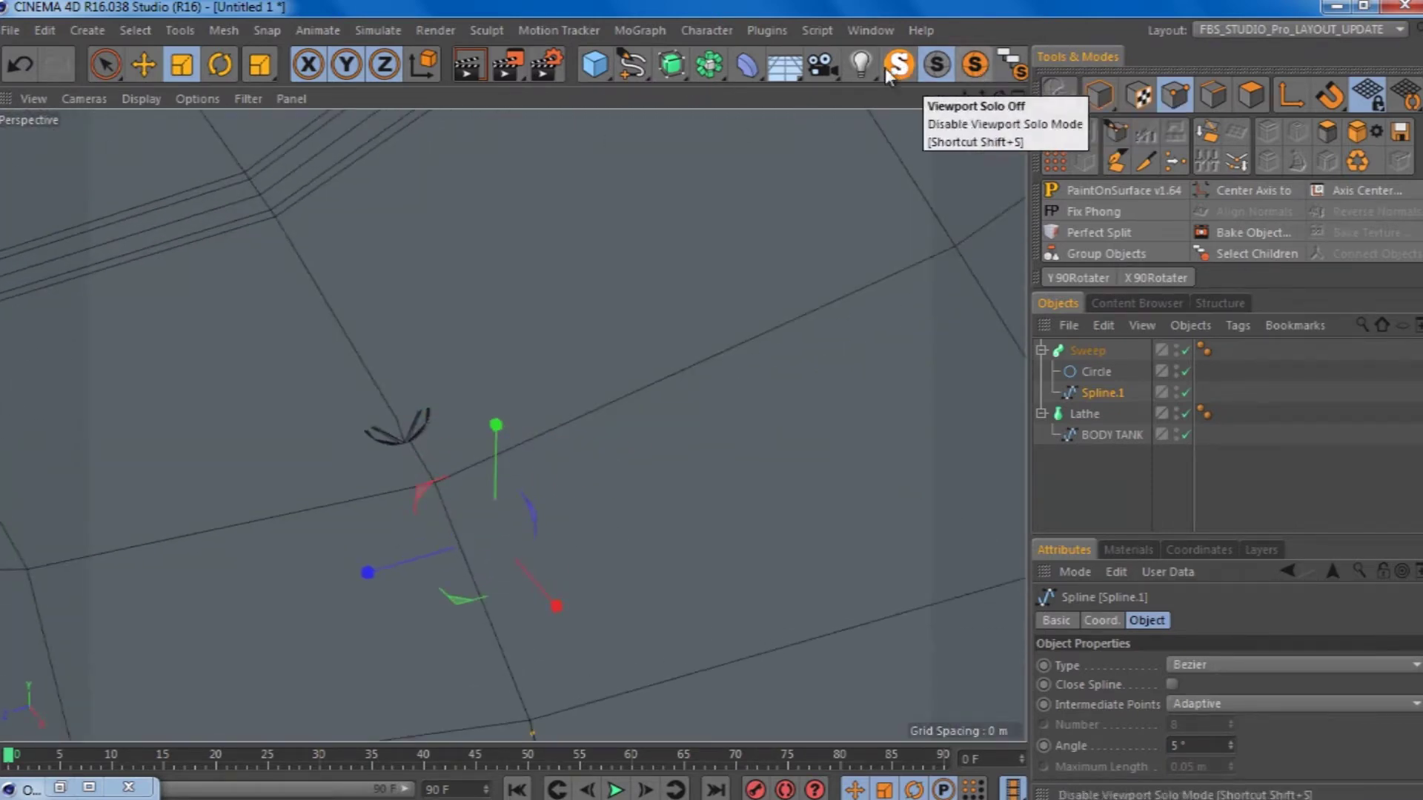
left_click(937, 66)
key("ctrl+z")
left_click(1087, 350)
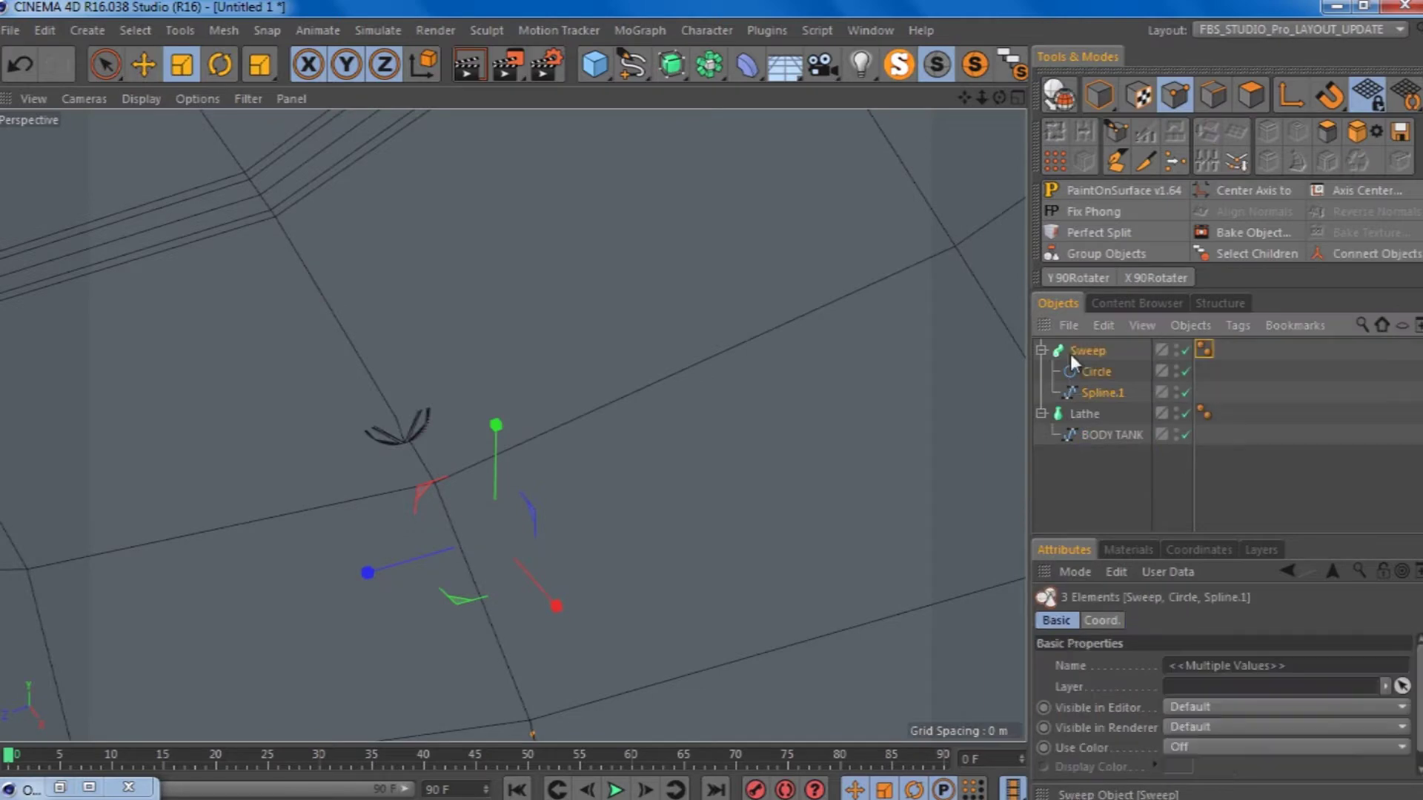
left_click(937, 67)
scroll("up", 3)
scroll("up", 3)
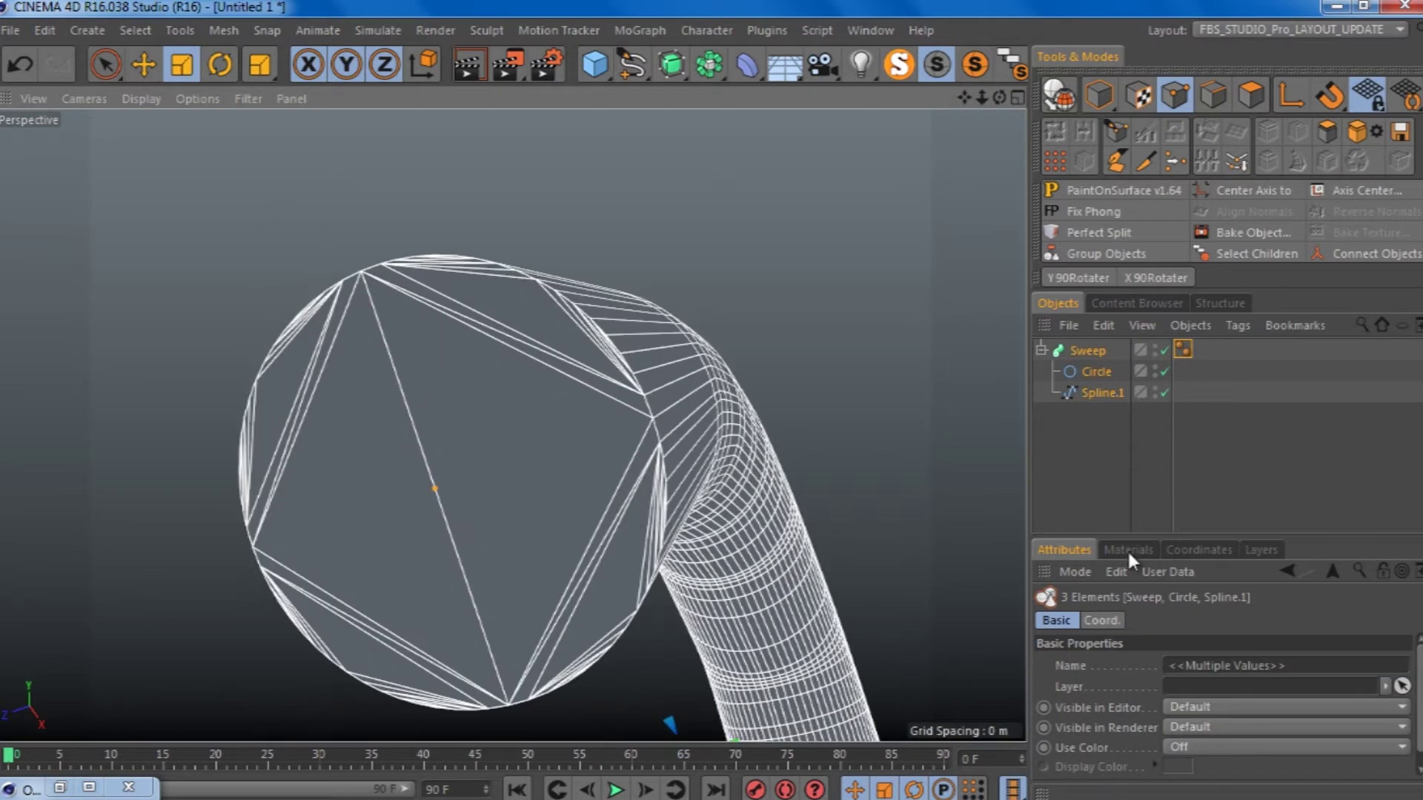
Step: Set both the Sweep's start and end caps to None
left_click(1086, 353)
left_click(1192, 621)
left_click(1260, 665)
left_click(1233, 696)
left_click(1259, 727)
left_click(1238, 642)
scroll("down", 3)
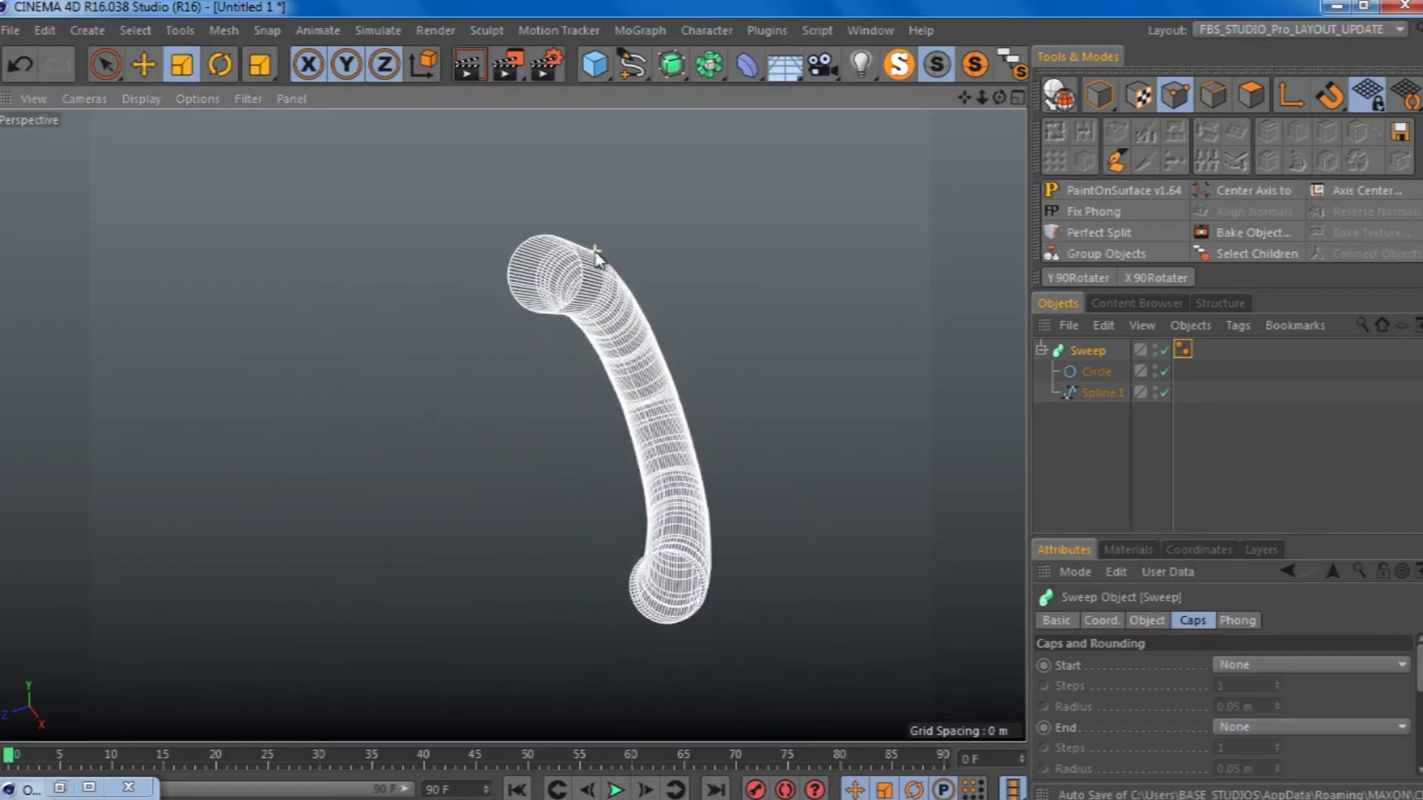
scroll("up", 3)
left_click(1096, 372)
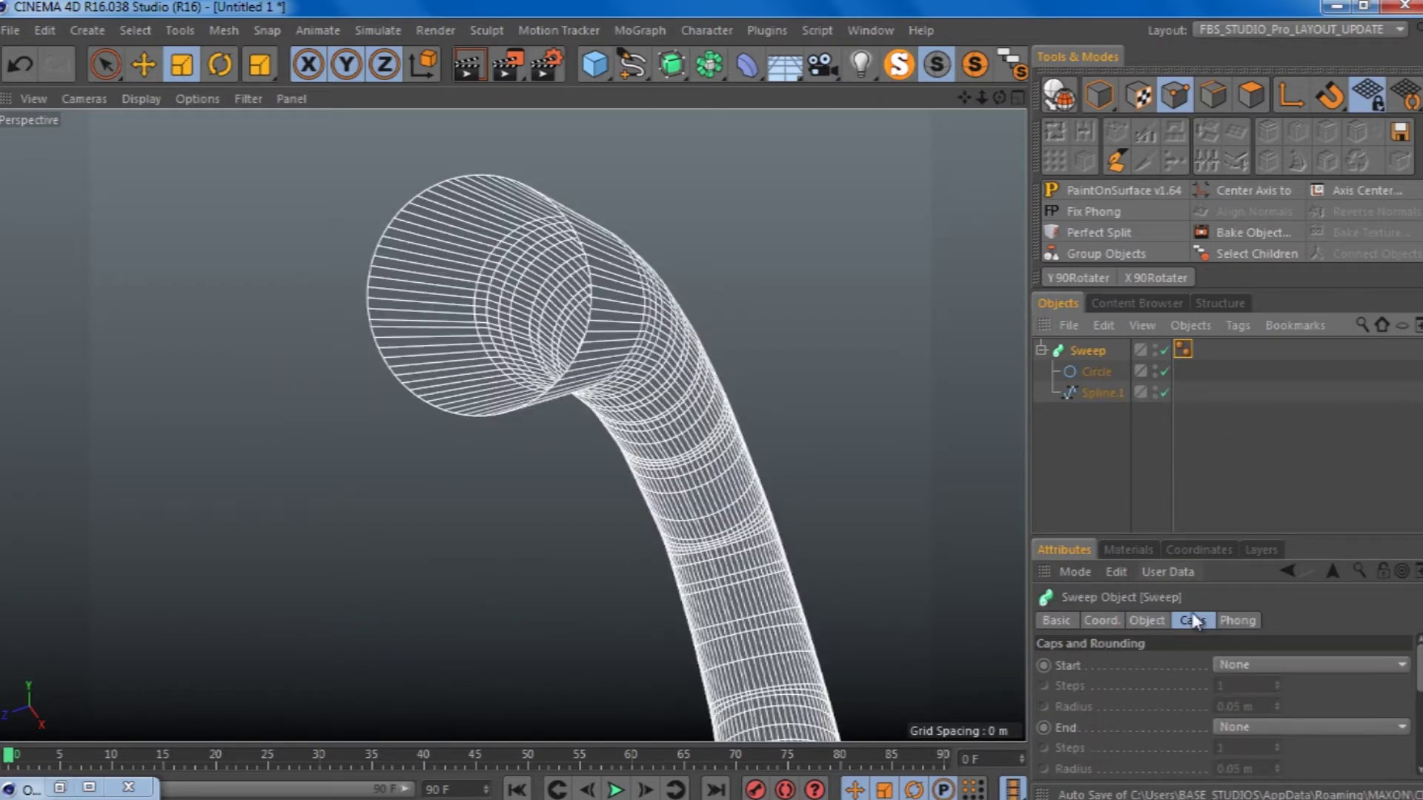
left_click(1146, 620)
scroll("down", 3)
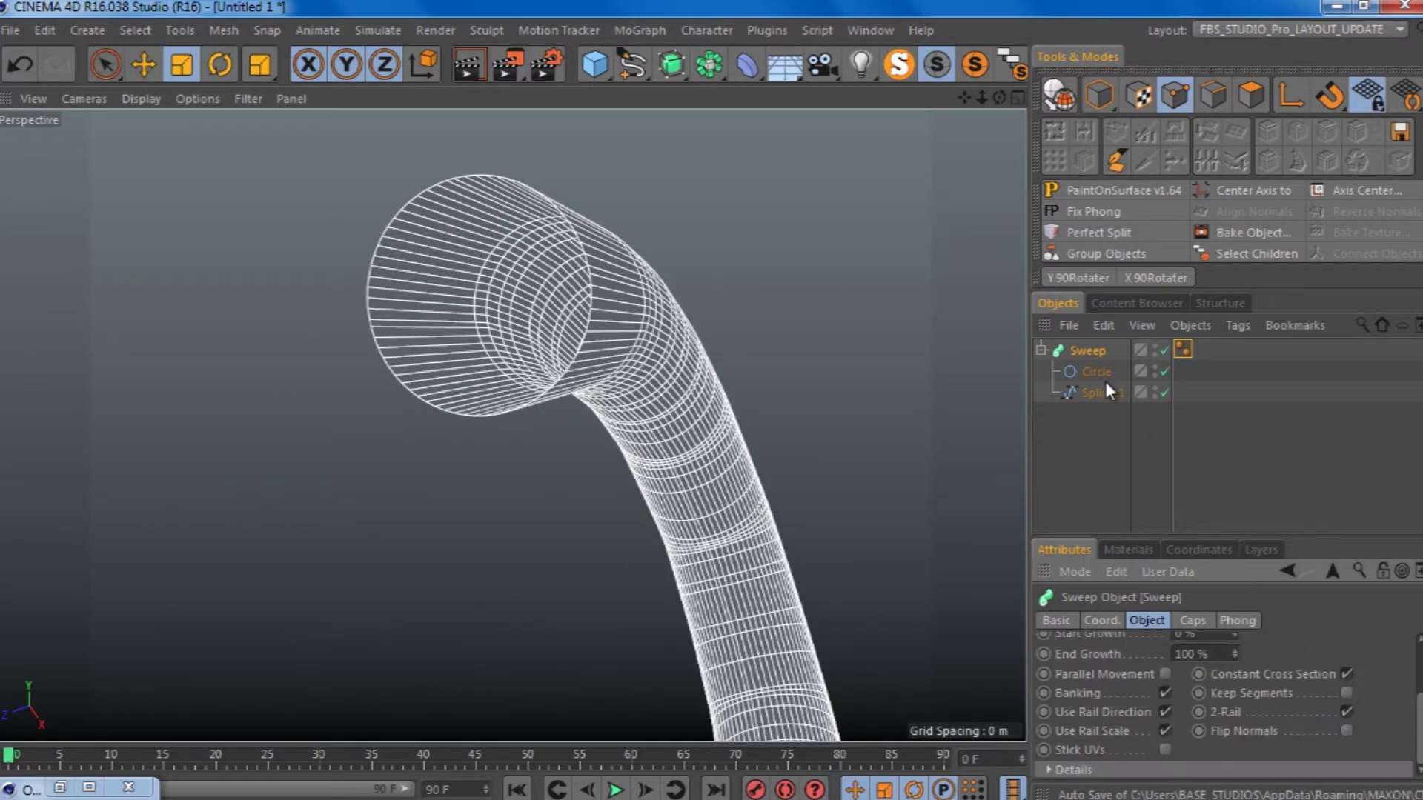
Step: Set the Circle profile to the XY plane and lower its point count to 1
left_click(1096, 372)
left_click(1282, 670)
left_click(1206, 674)
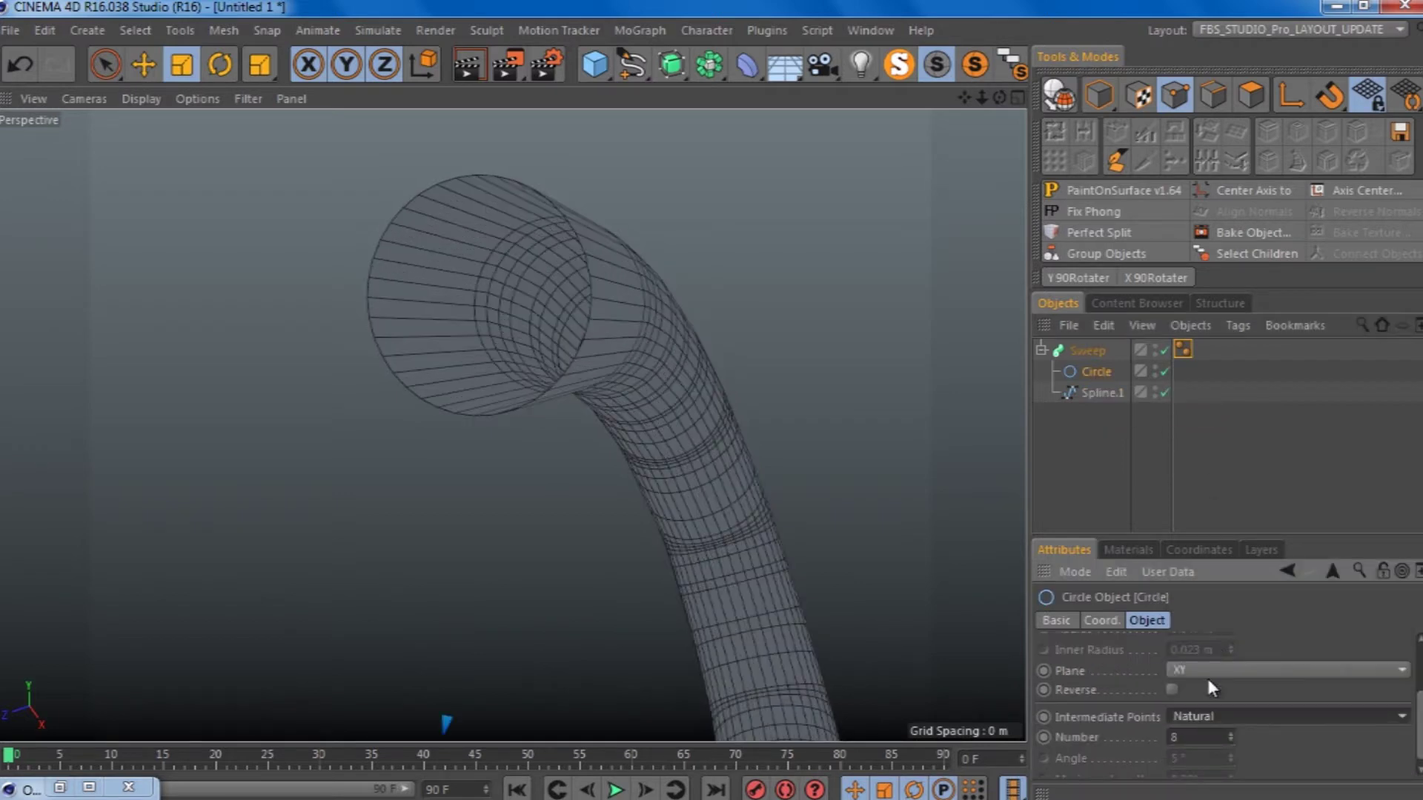
left_click_drag(1230, 737, 1230, 749)
left_click_drag(603, 454, 714, 406)
left_click_drag(1230, 736, 1233, 741)
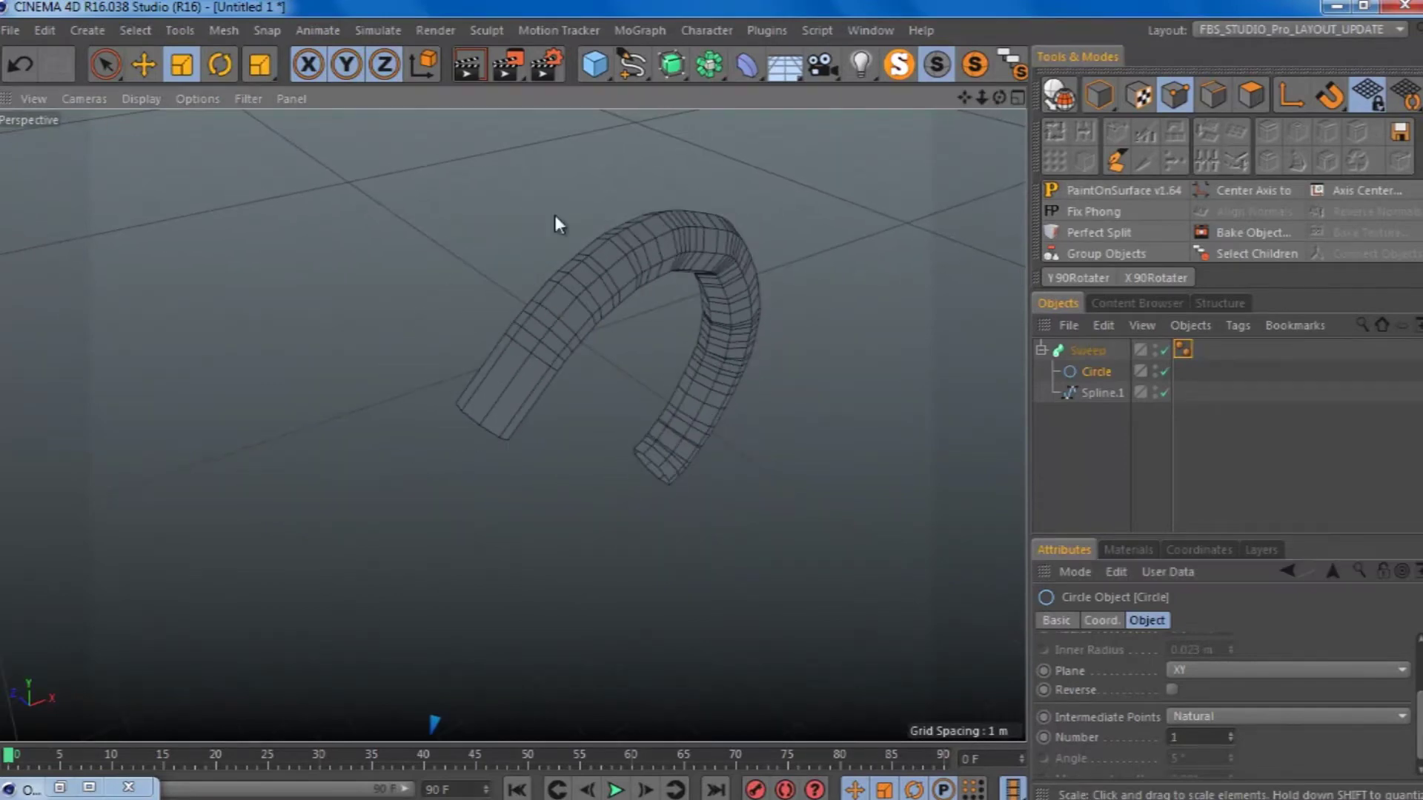
scroll("up", 3)
left_click_drag(841, 244, 715, 407)
scroll("down", 3)
left_click_drag(698, 336, 406, 501)
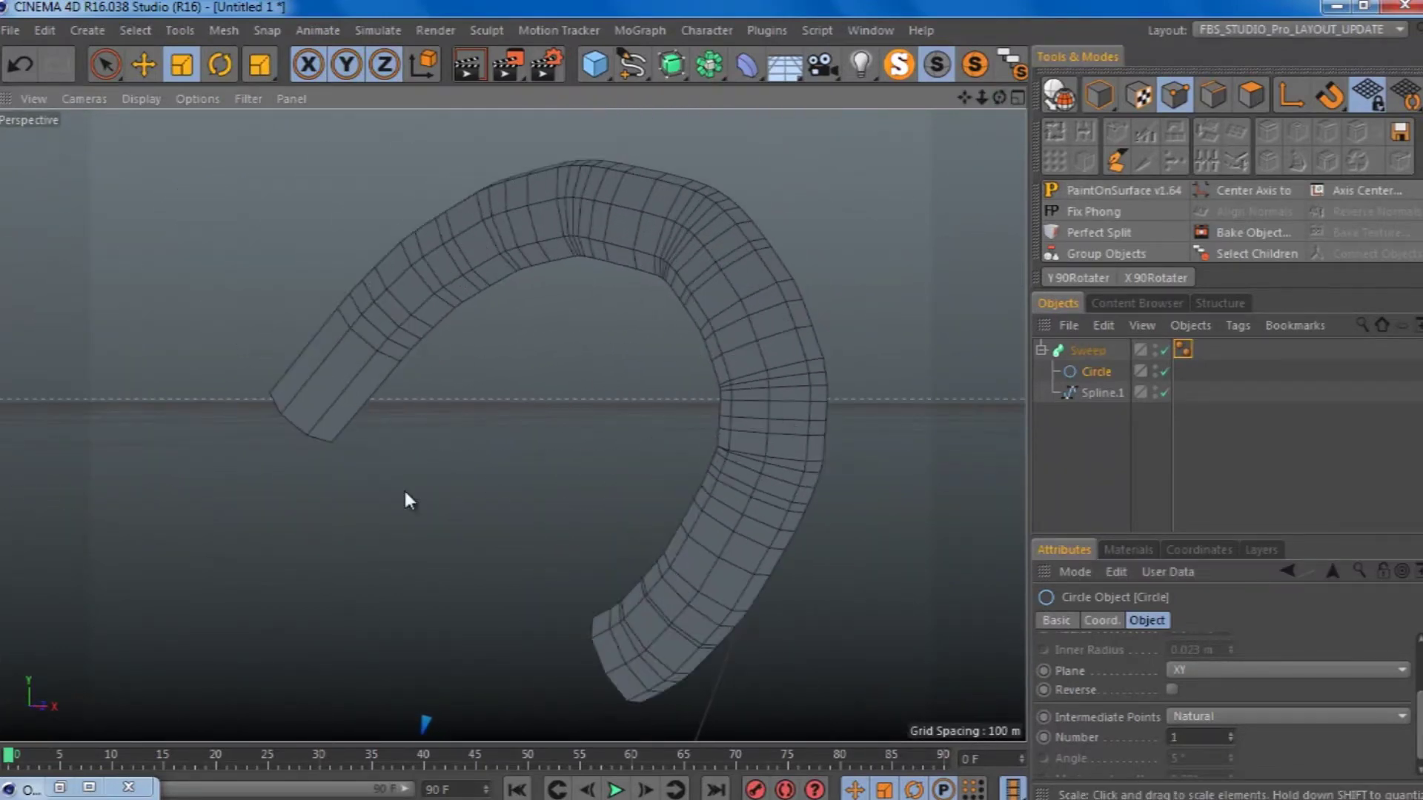
scroll("up", 3)
scroll("down", 3)
scroll("down", 3)
Step: Reshape the handle by moving Spline.1's points, then turn solo off to show the tank body
left_click(1102, 392)
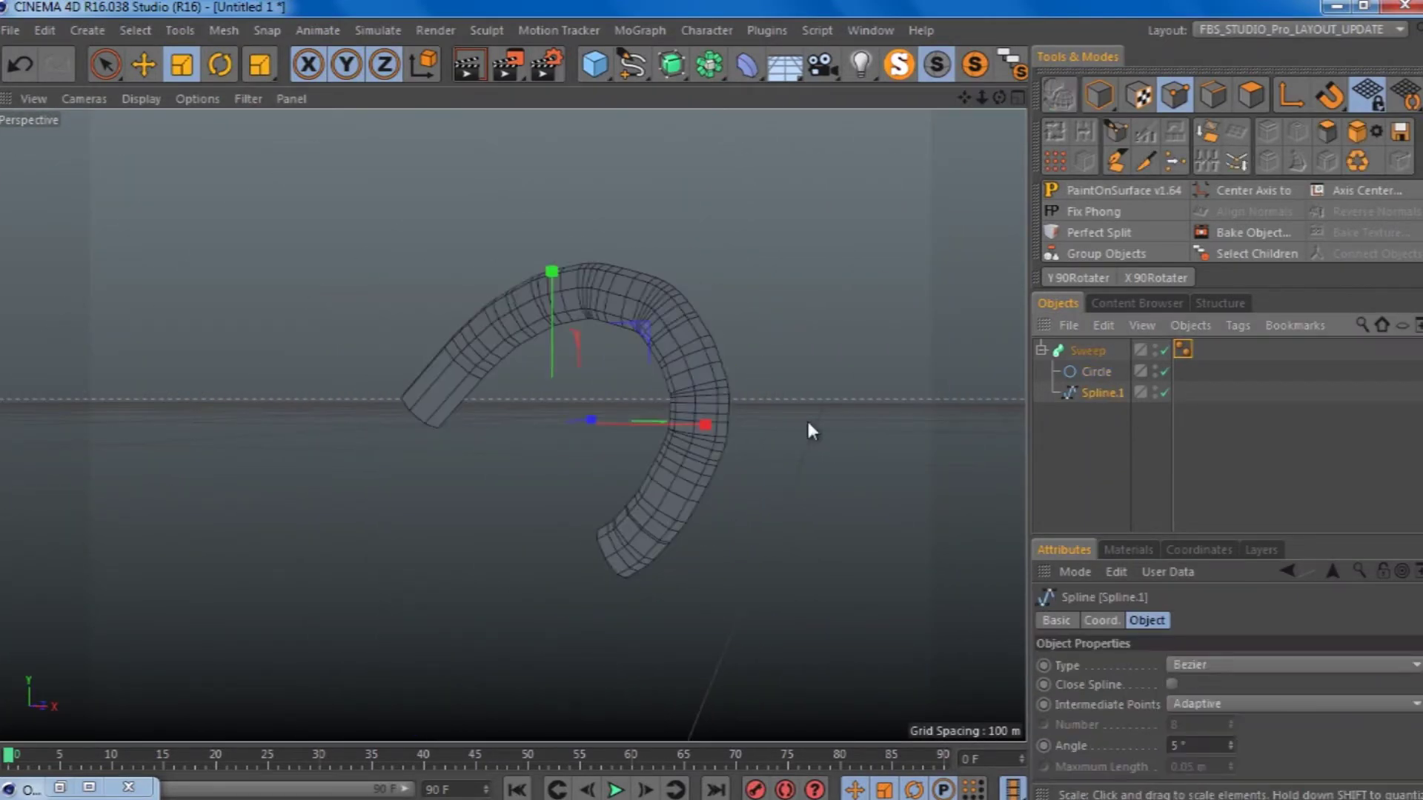
scroll("up", 3)
left_click_drag(998, 97, 233, 403)
key("e")
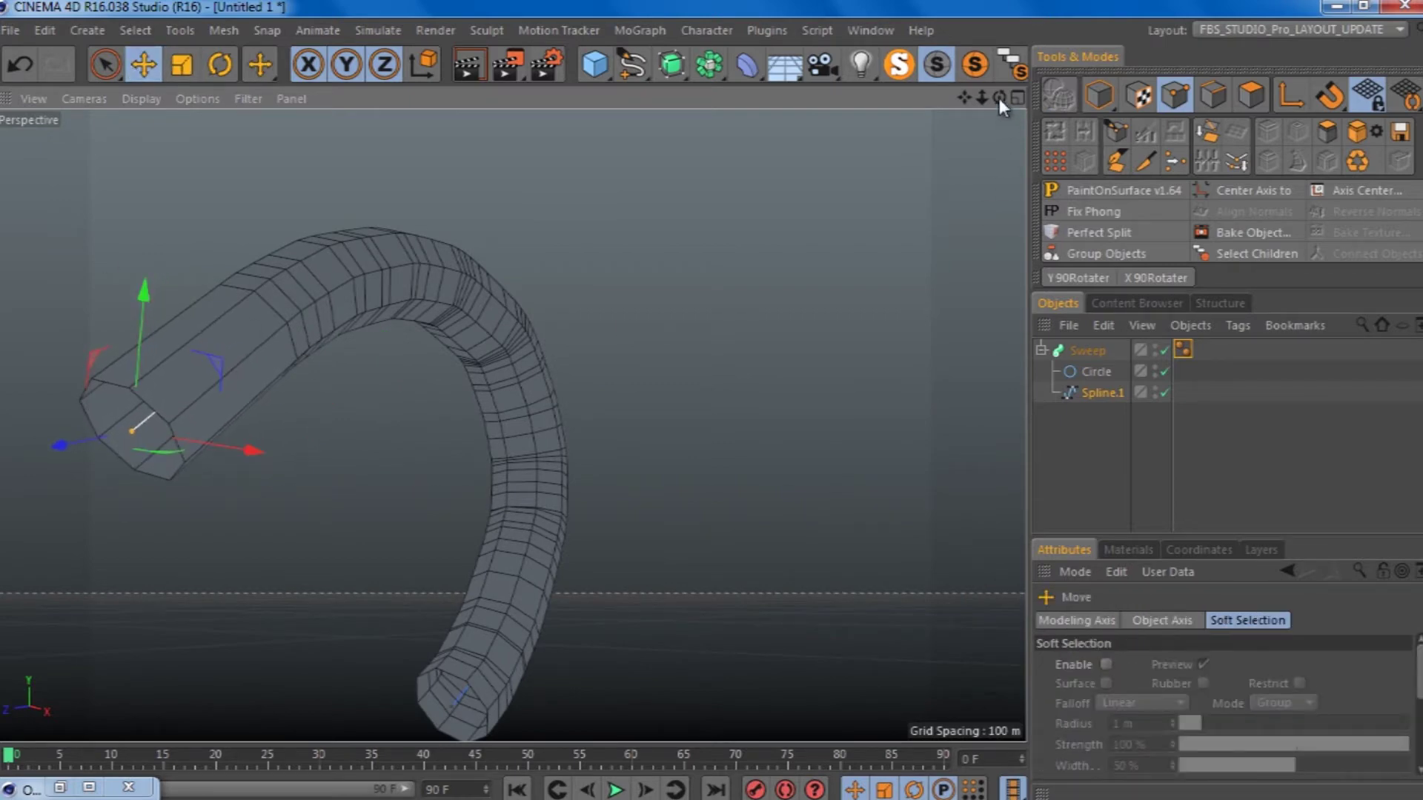
left_click_drag(711, 400, 725, 400)
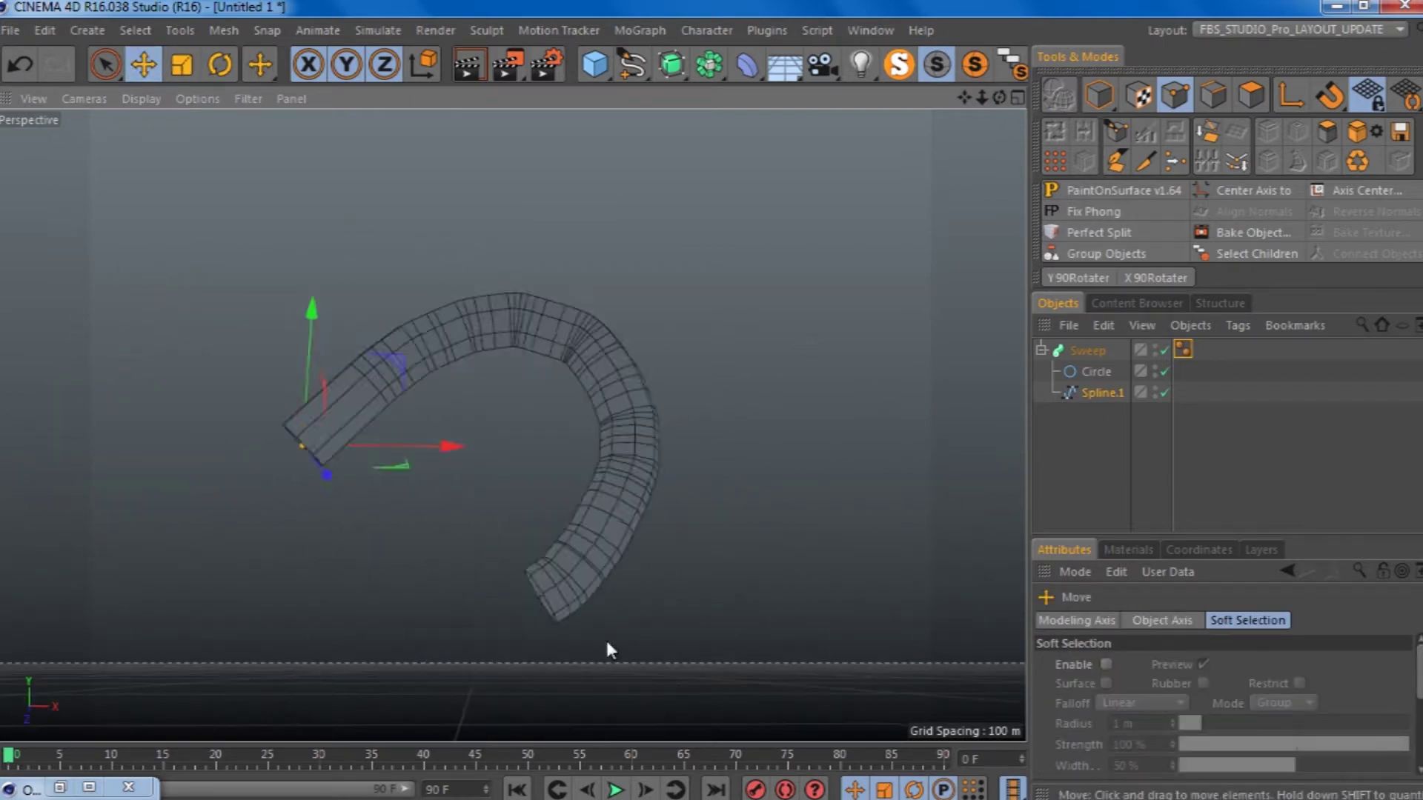
scroll("up", 3)
left_click(393, 410)
left_click_drag(495, 328, 447, 349)
scroll("down", 3)
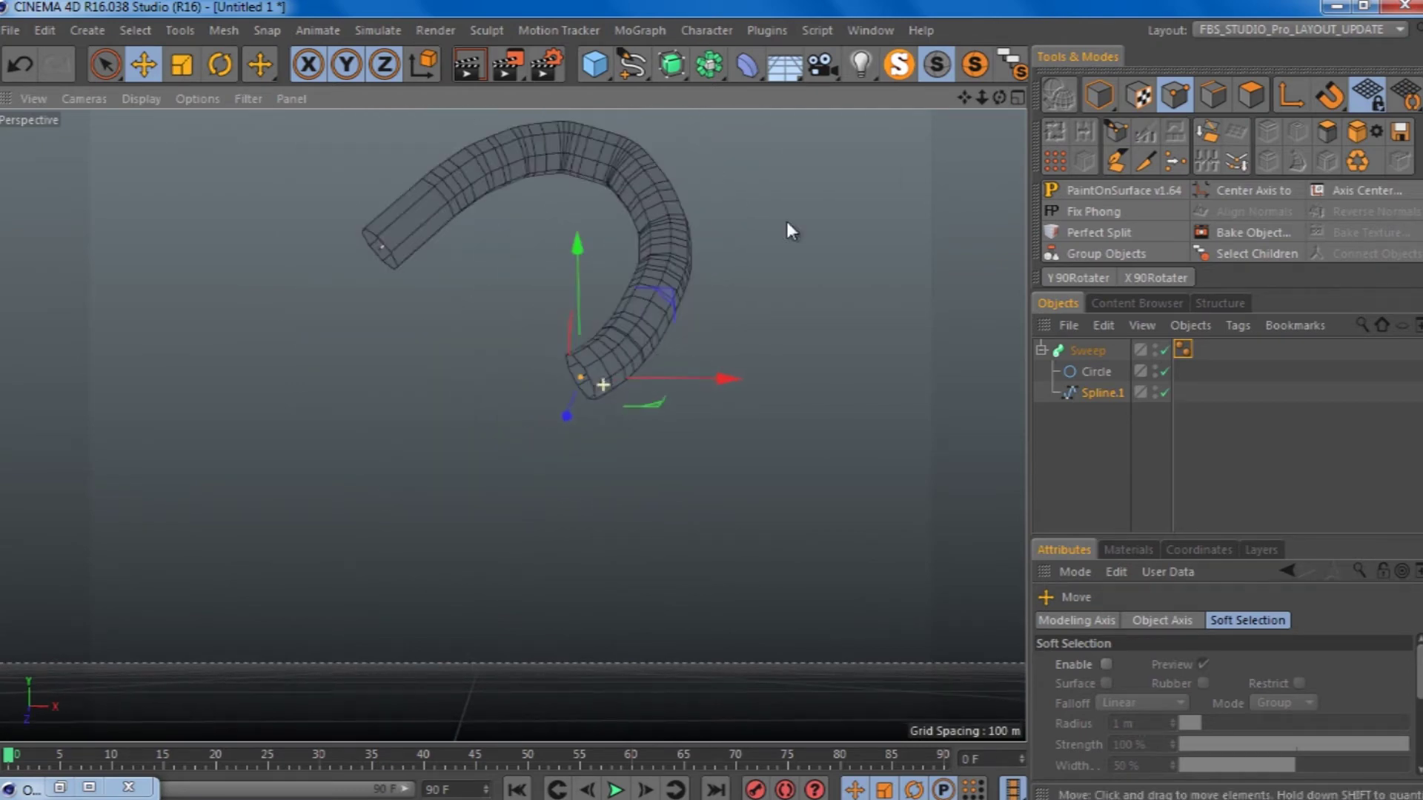
left_click(1041, 350)
left_click(899, 64)
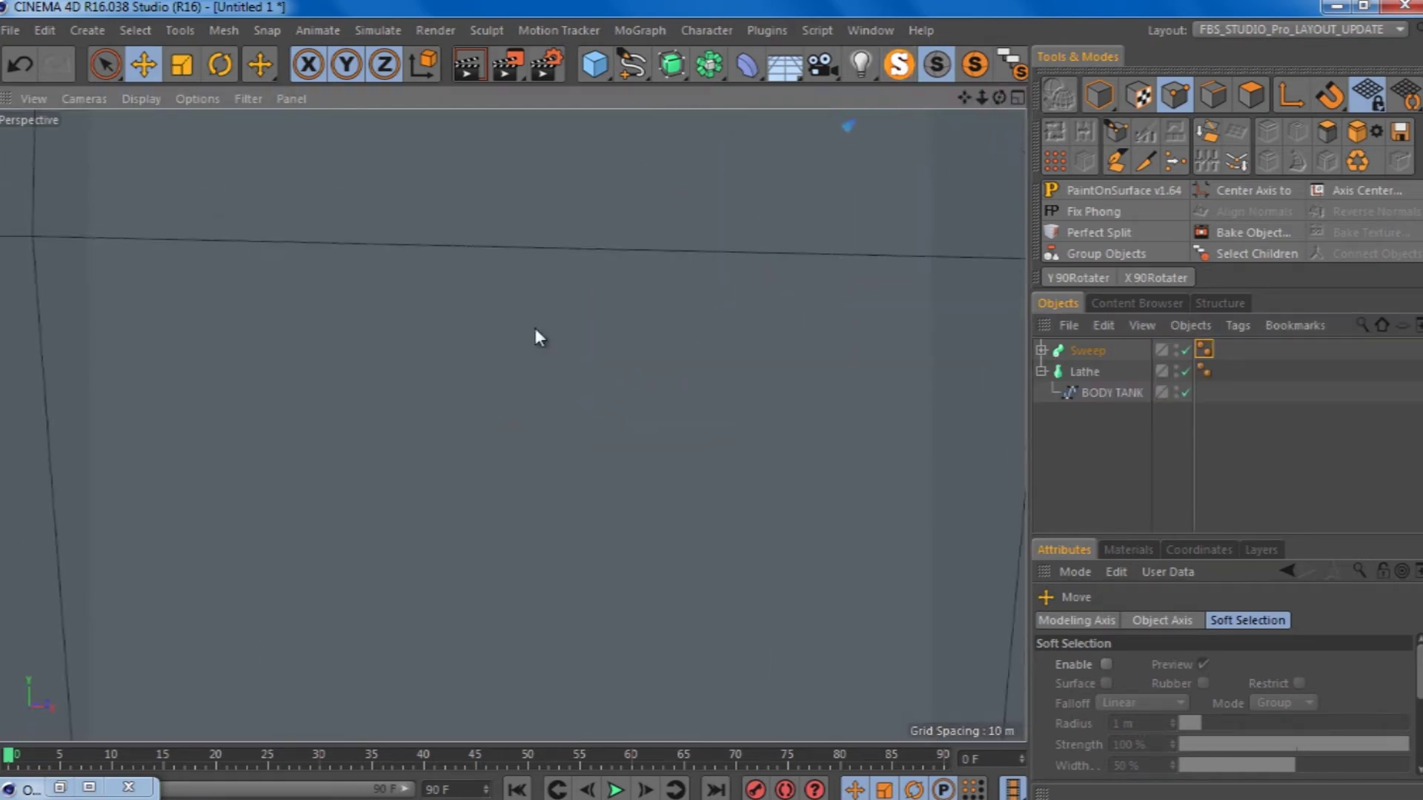
Step: Group the Sweep and Lathe into a null named 'temp tank'
scroll("down", 3)
left_click_drag(526, 437, 449, 195)
scroll("up", 3)
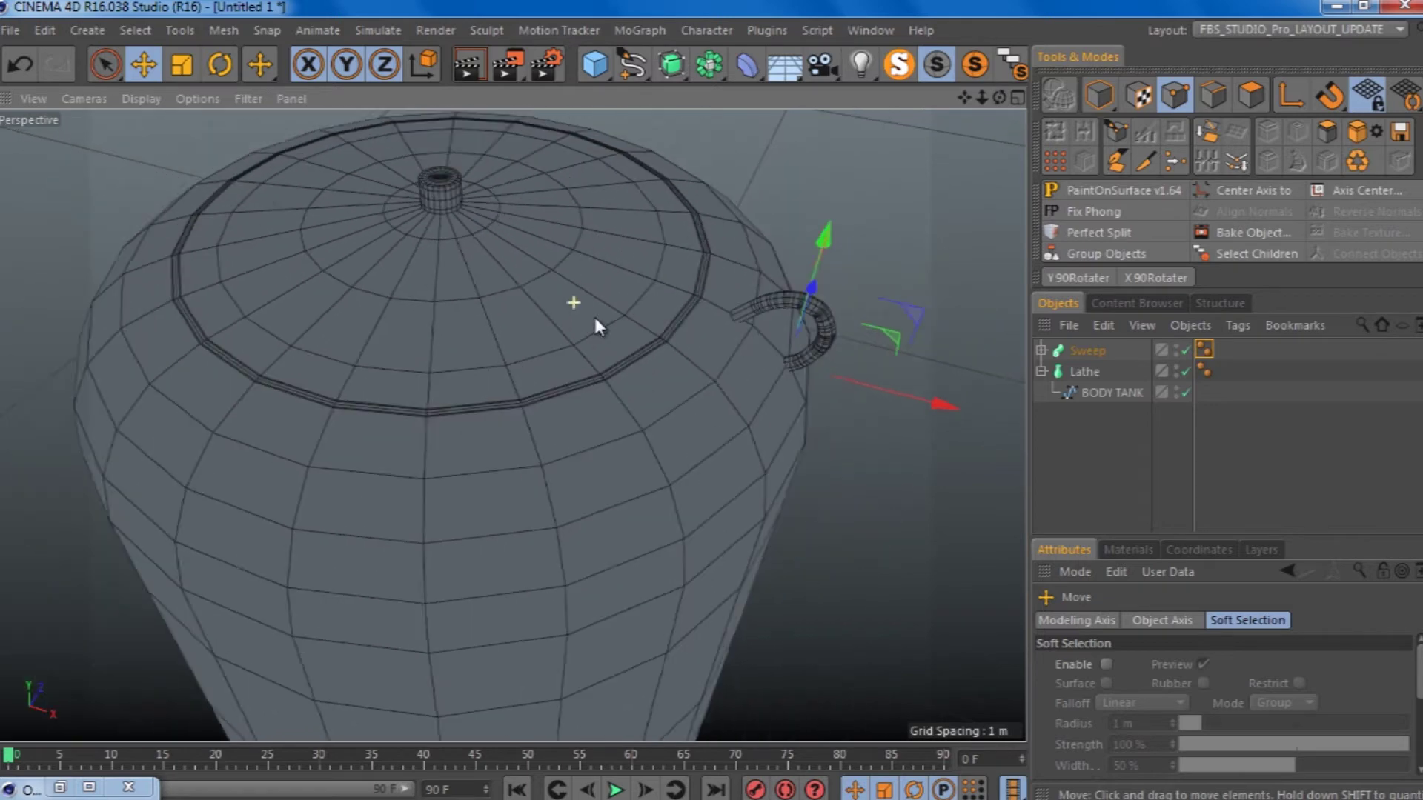
scroll("up", 3)
left_click(1041, 371)
left_click_drag(1059, 337, 1145, 435)
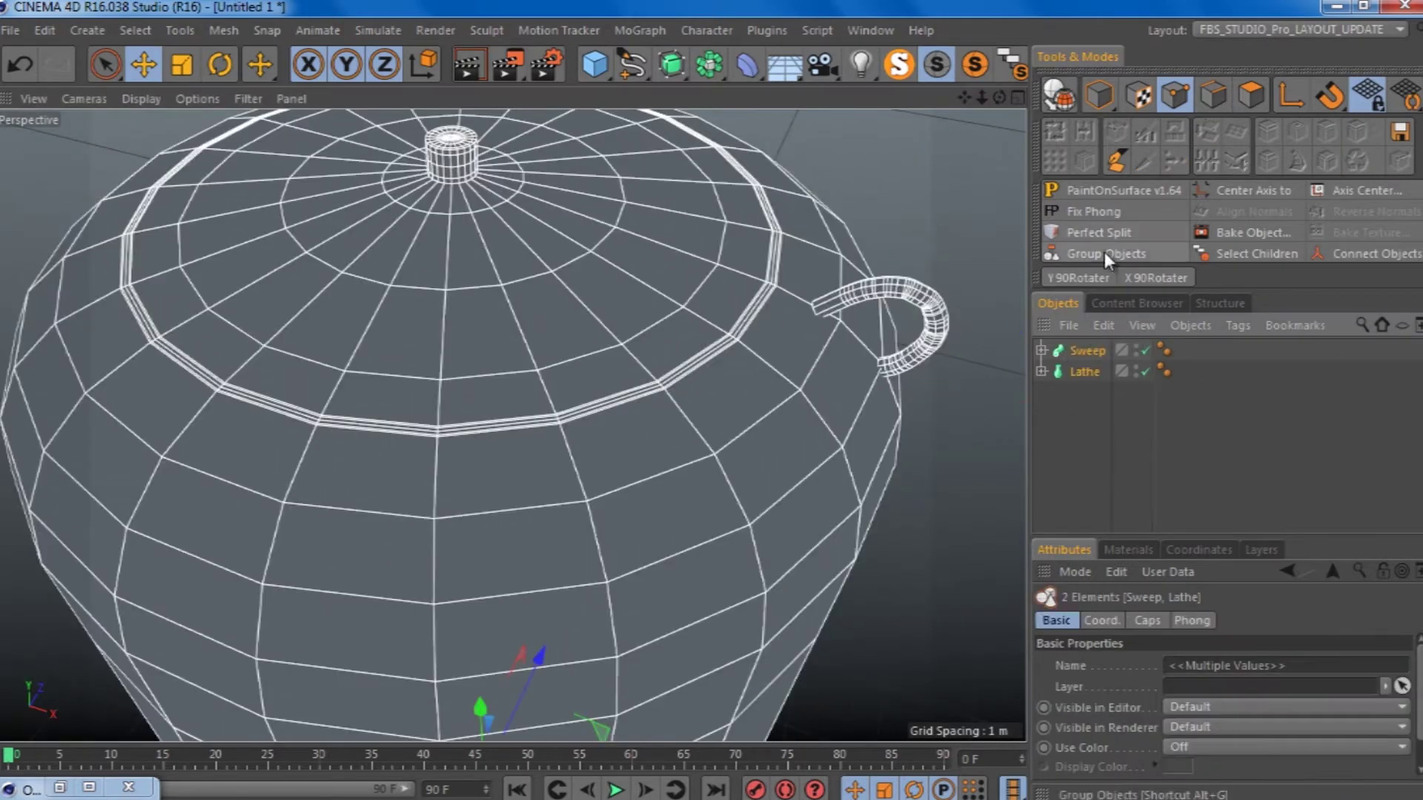
left_click(1105, 254)
double_click(1079, 350)
type("temp tank")
key("Return")
Step: Duplicate the group as 'main tank' and hide 'temp tank'
key("ctrl+c")
key("ctrl+v")
double_click(1079, 350)
type("main tank")
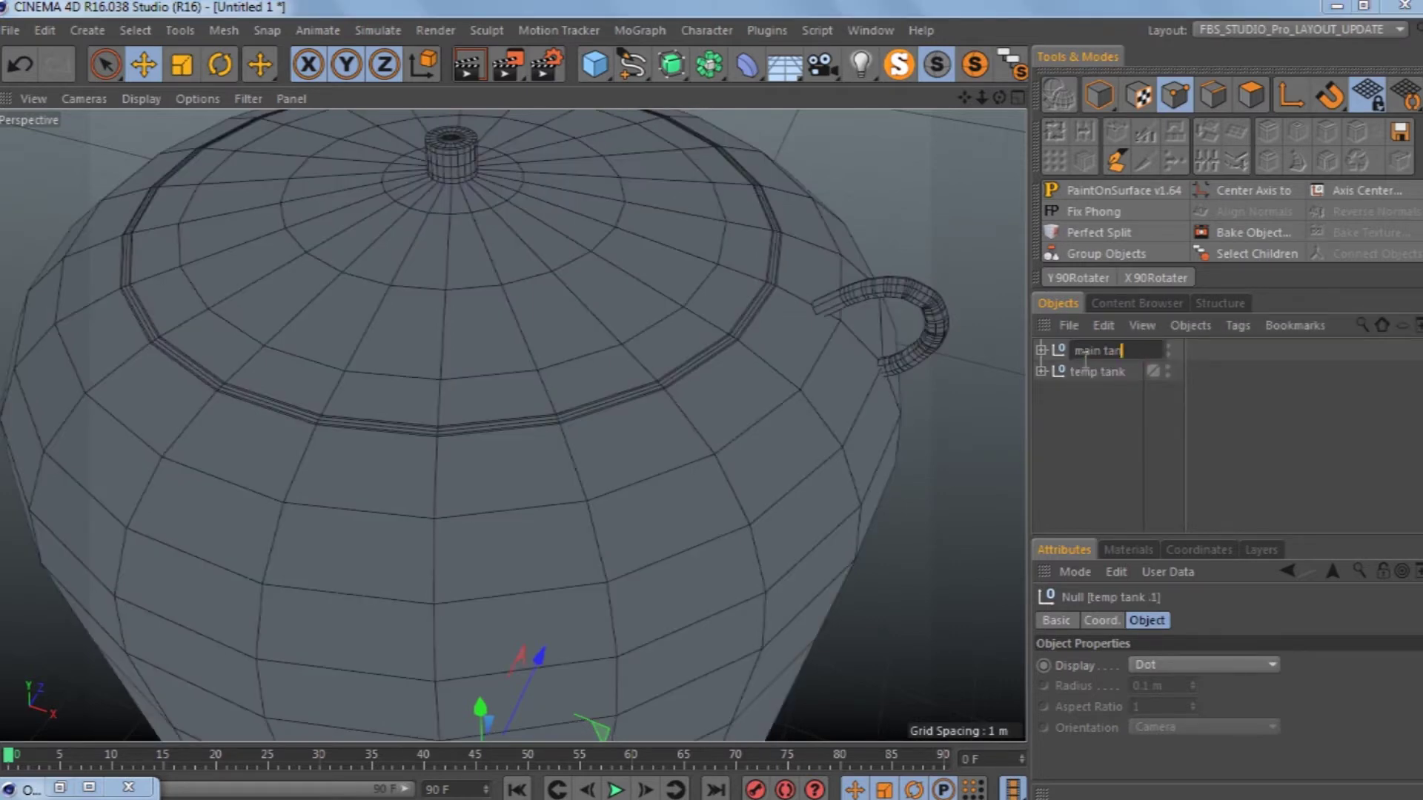
key("Return")
left_click(1157, 369)
left_click(1041, 349)
Step: Make the Sweep and Lathe inside 'main tank' editable polygon objects
left_click(1105, 394)
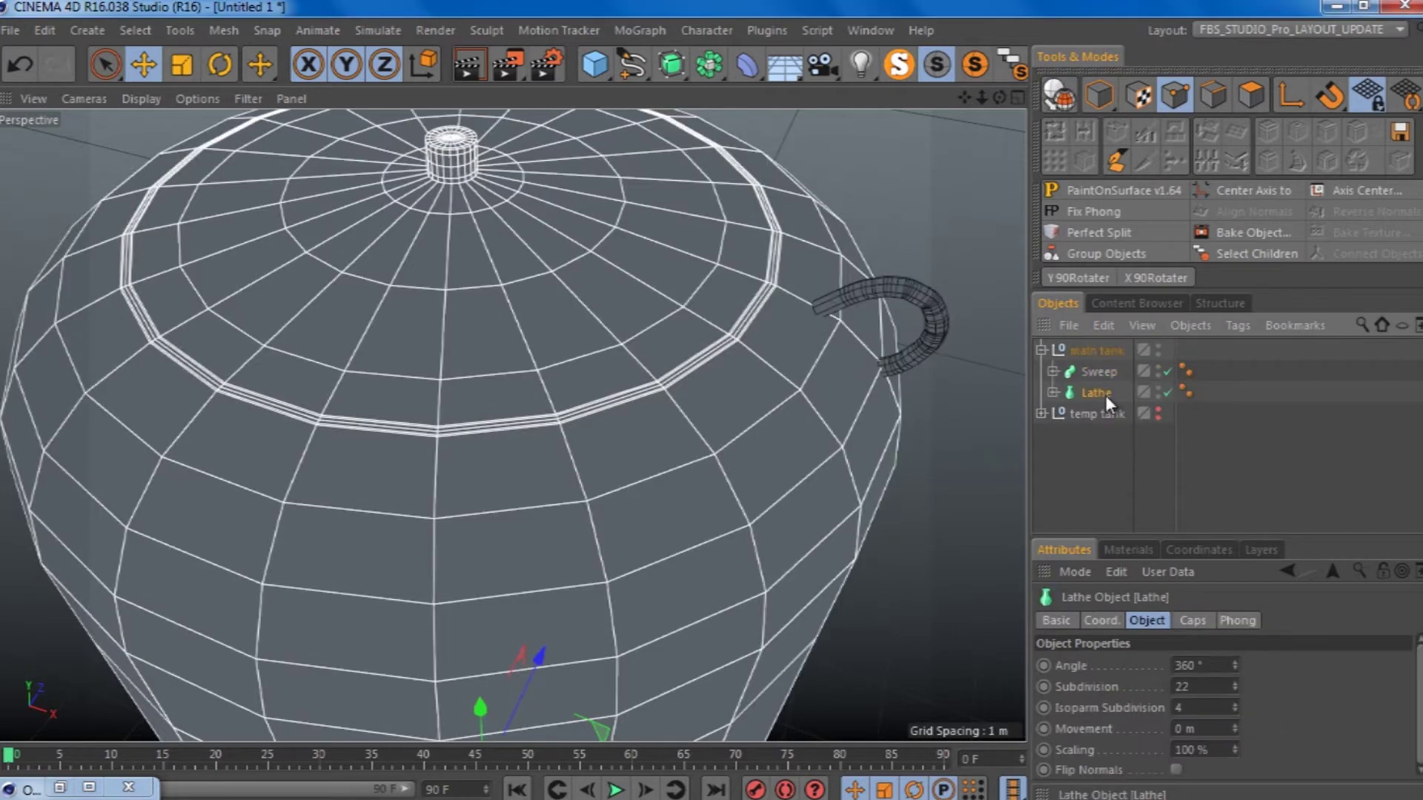
key("c")
scroll("down", 3)
scroll("up", 3)
left_click_drag(751, 464, 508, 613)
scroll("down", 3)
scroll("up", 3)
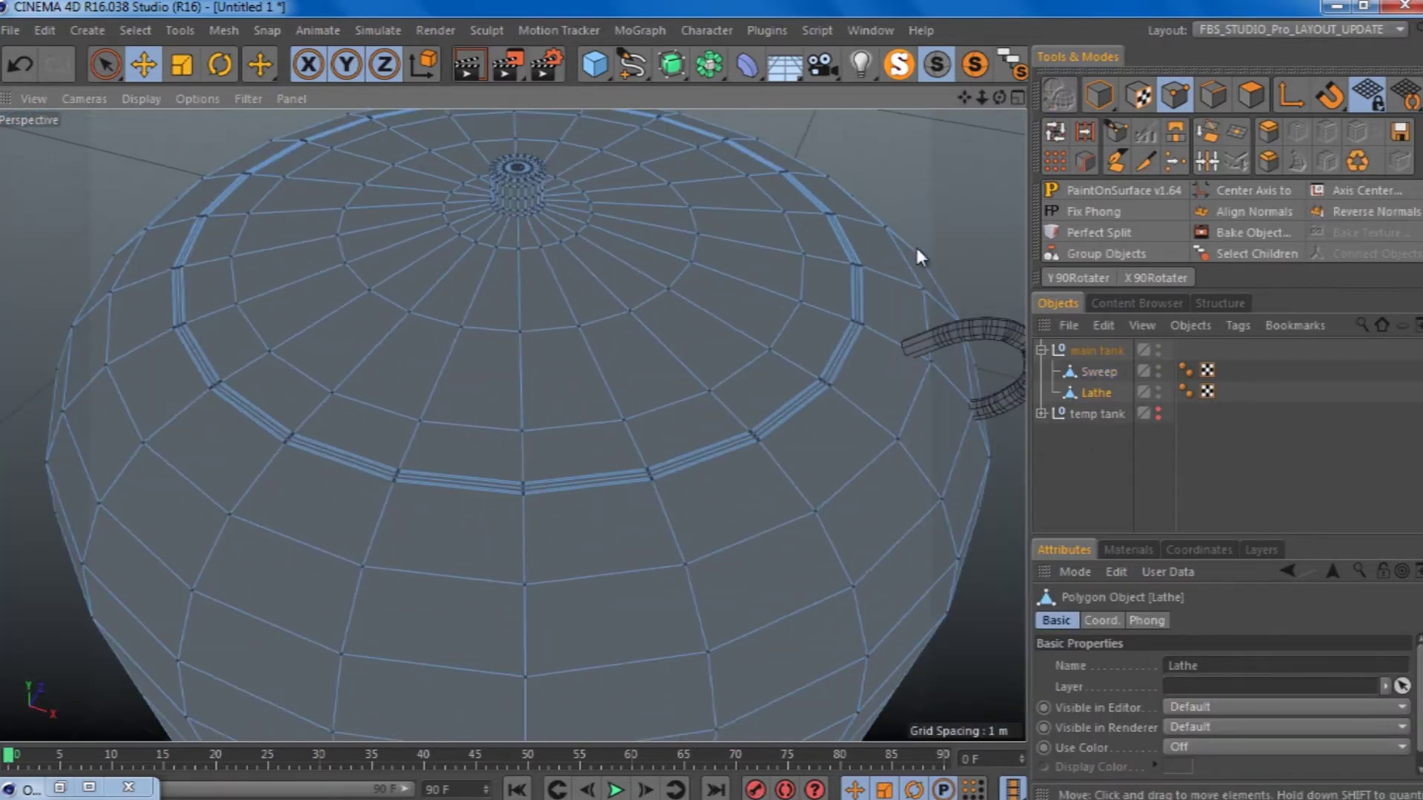
Step: Loop-select the tank's top edge loop and raise it to the cap height in Front view
left_click(1016, 97)
scroll("down", 3)
scroll("down", 3)
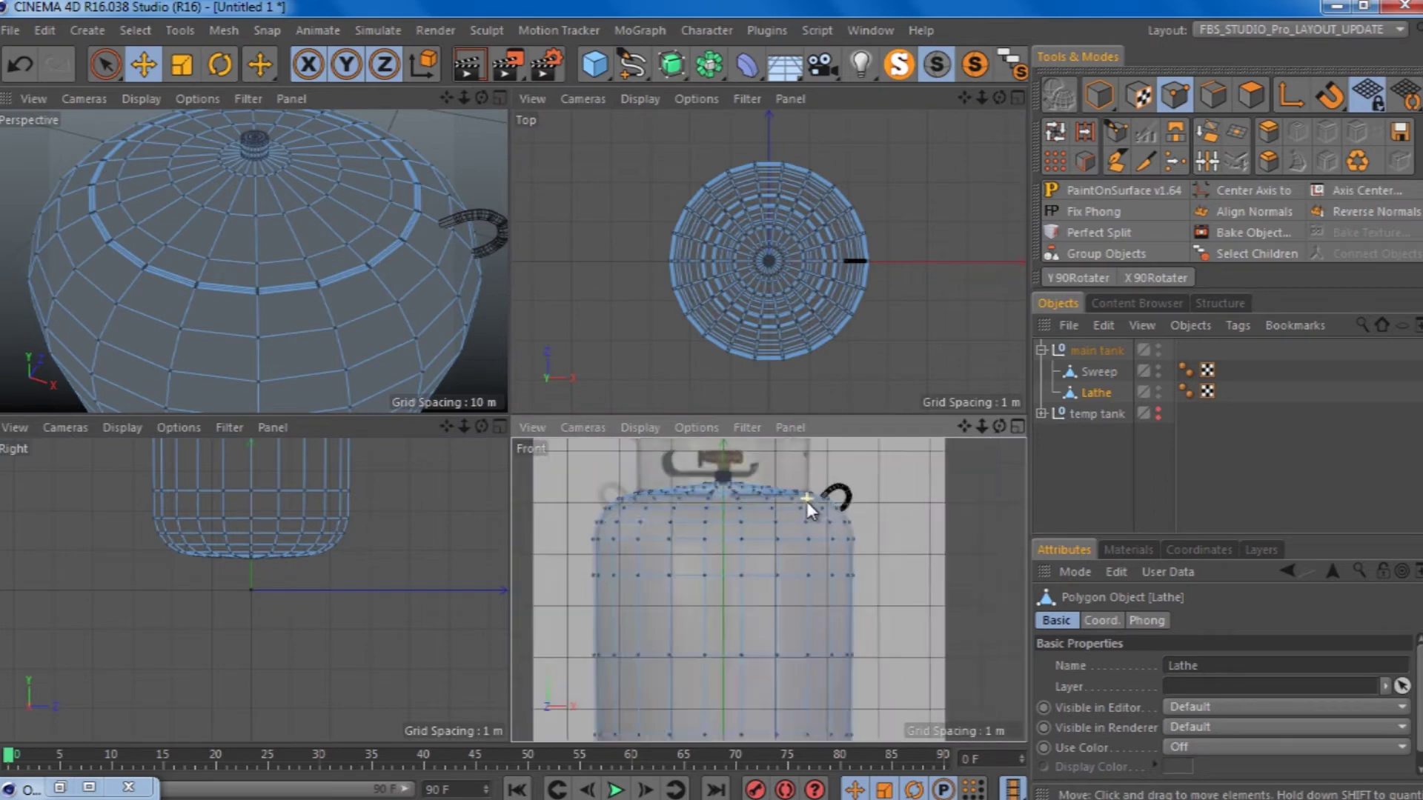
scroll("down", 3)
left_click(500, 98)
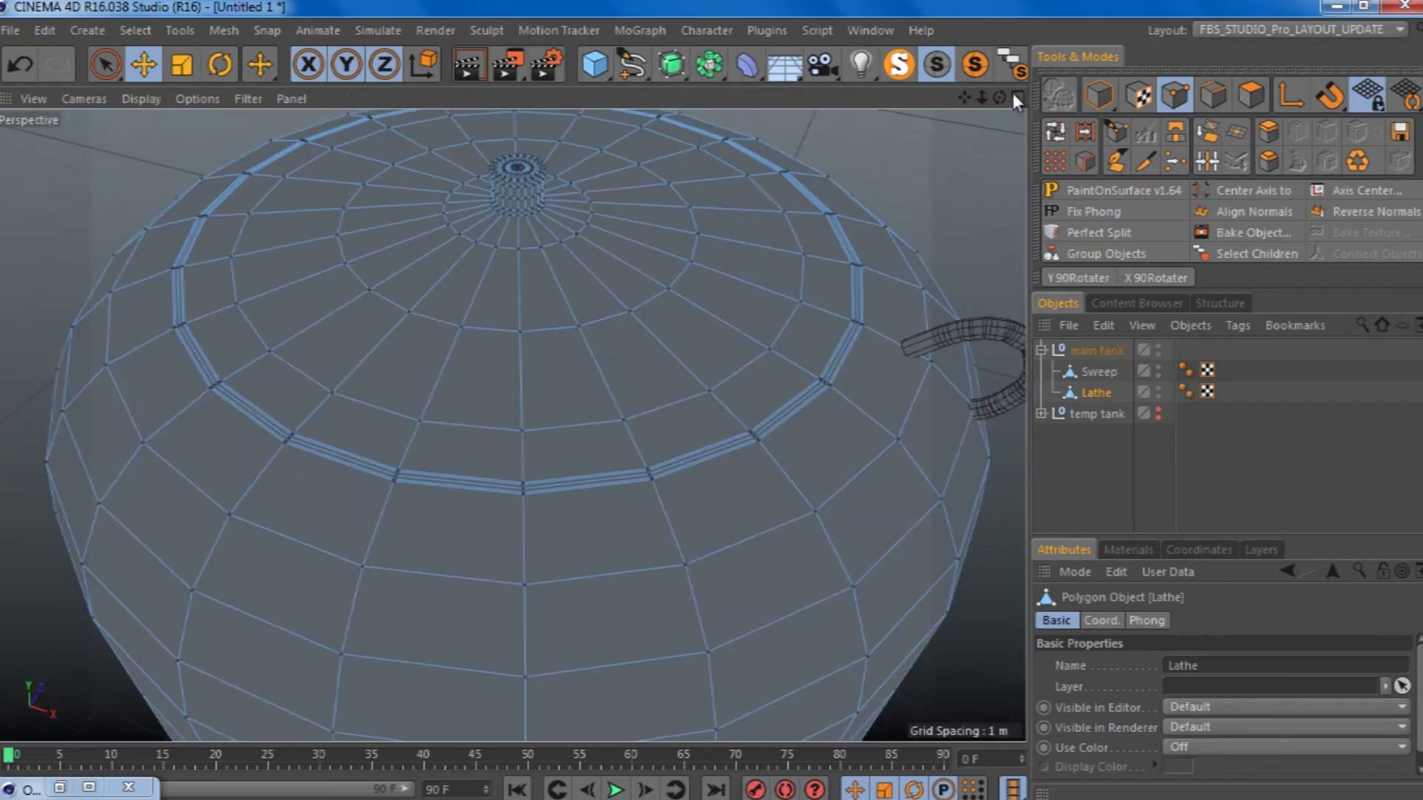
left_click(1017, 97)
left_click(1017, 426)
scroll("up", 3)
scroll("up", 3)
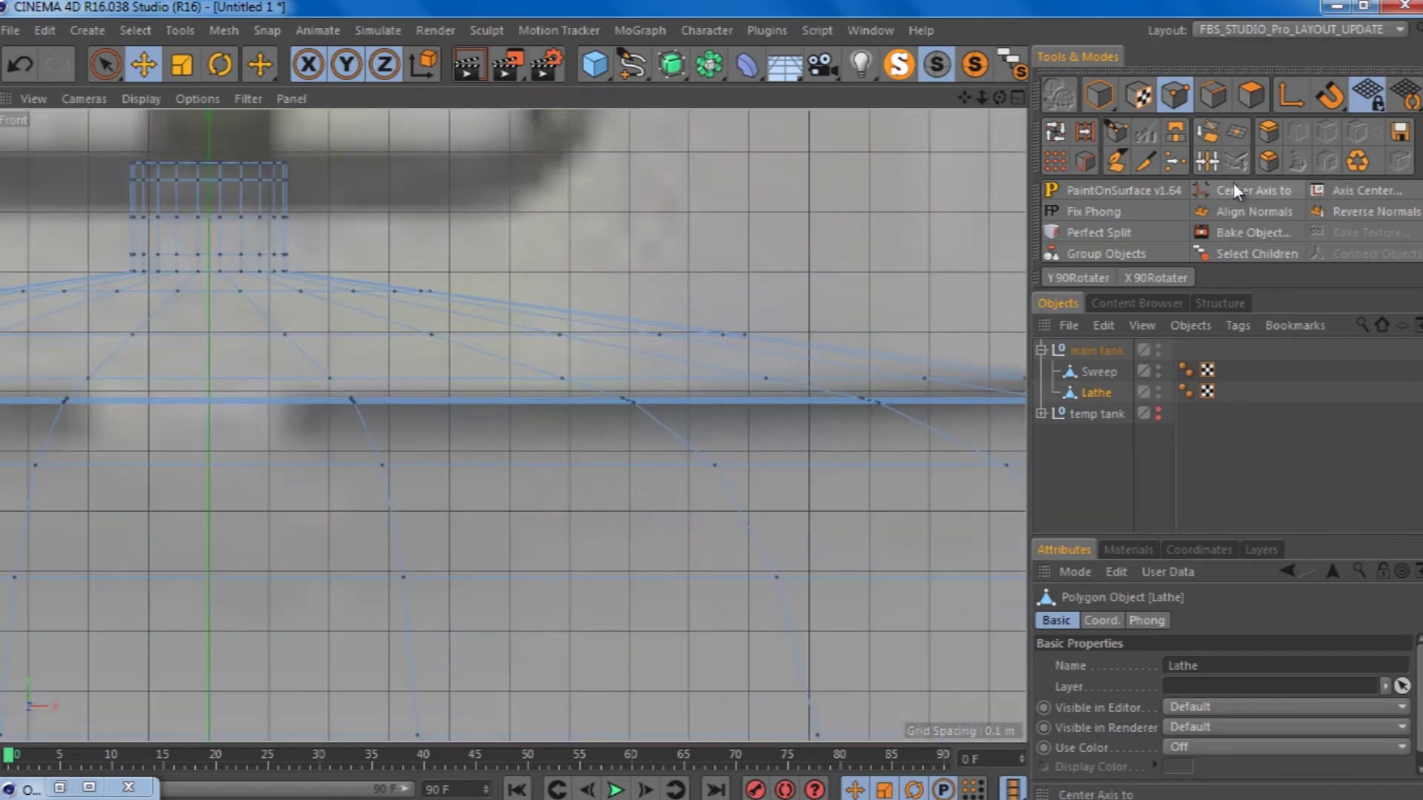
left_click(1213, 94)
scroll("down", 3)
key("u")
key("l")
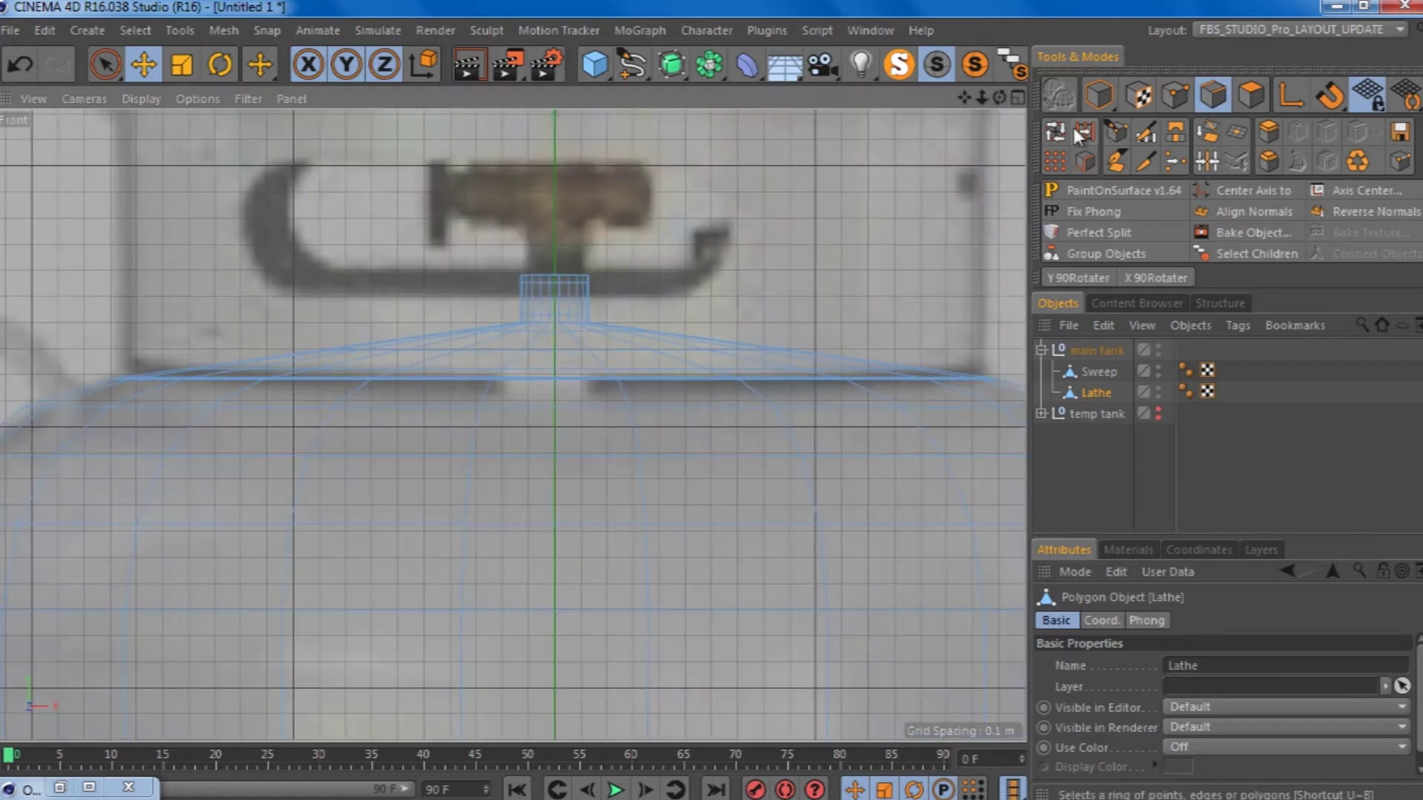
scroll("up", 3)
scroll("up", 3)
scroll("down", 3)
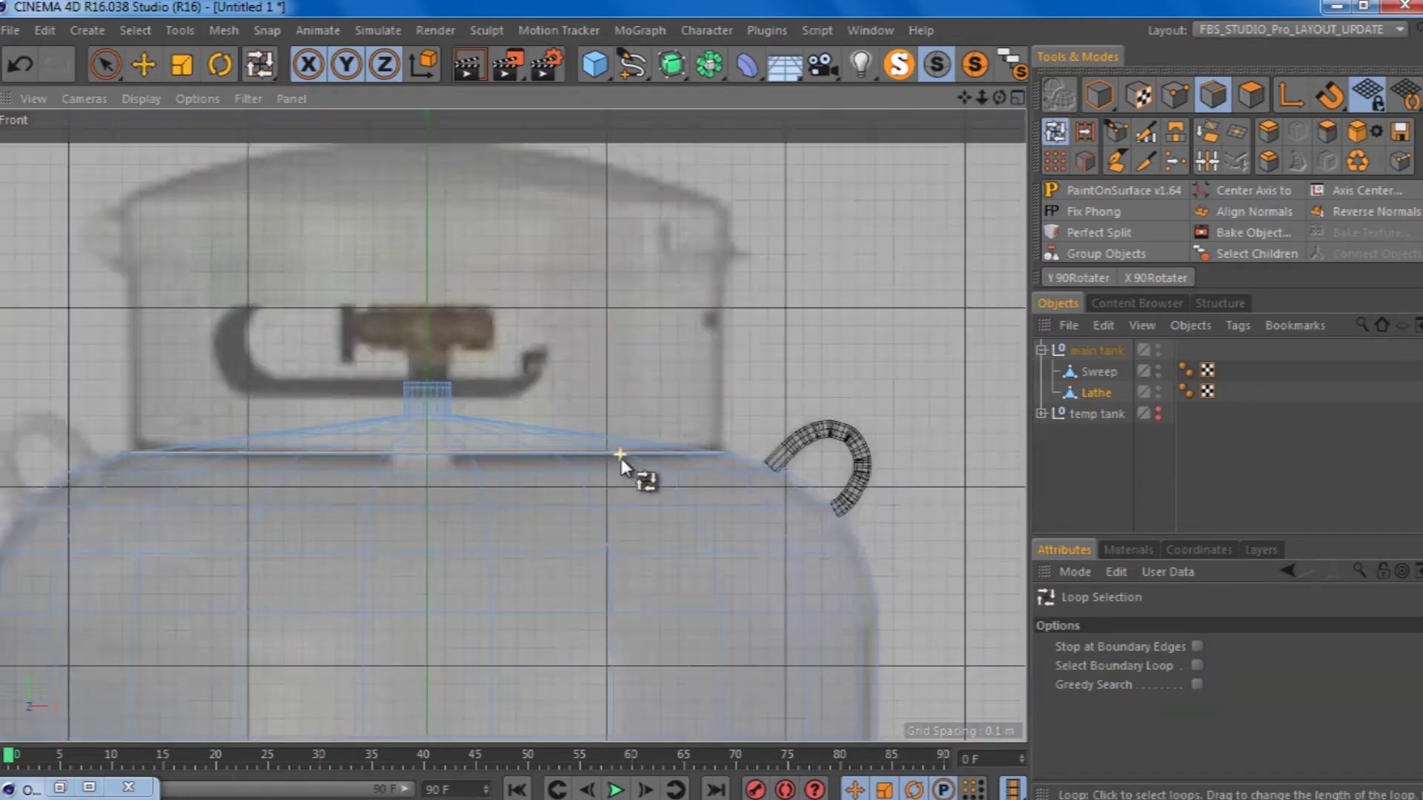
left_click(621, 458)
scroll("down", 3)
key("e")
left_click_drag(514, 277, 518, 159)
Step: Scale the top rim down to a 19.6% central ring and lift it above the cap top
scroll("up", 3)
scroll("up", 3)
scroll("up", 3)
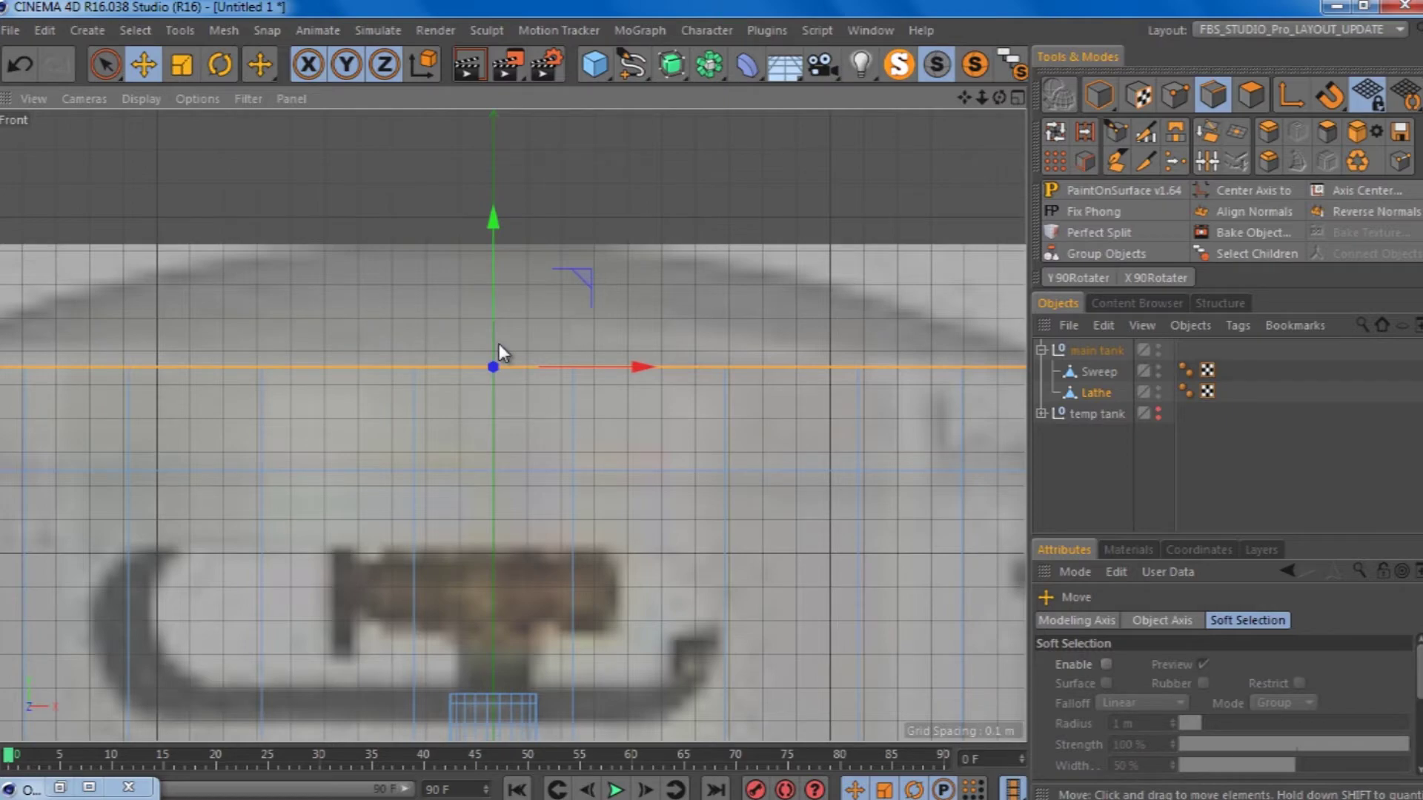
scroll("up", 3)
scroll("down", 3)
scroll("down", 3)
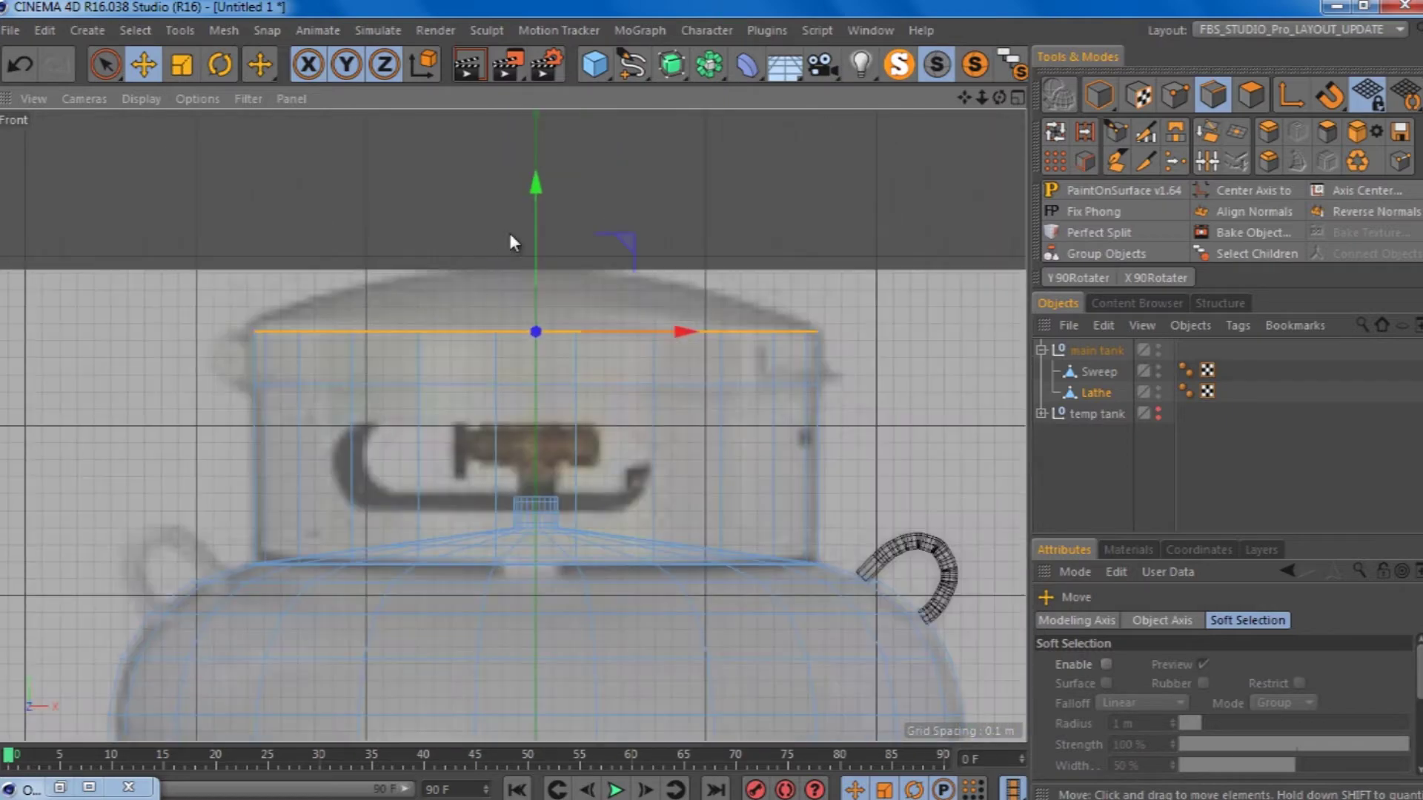
scroll("down", 3)
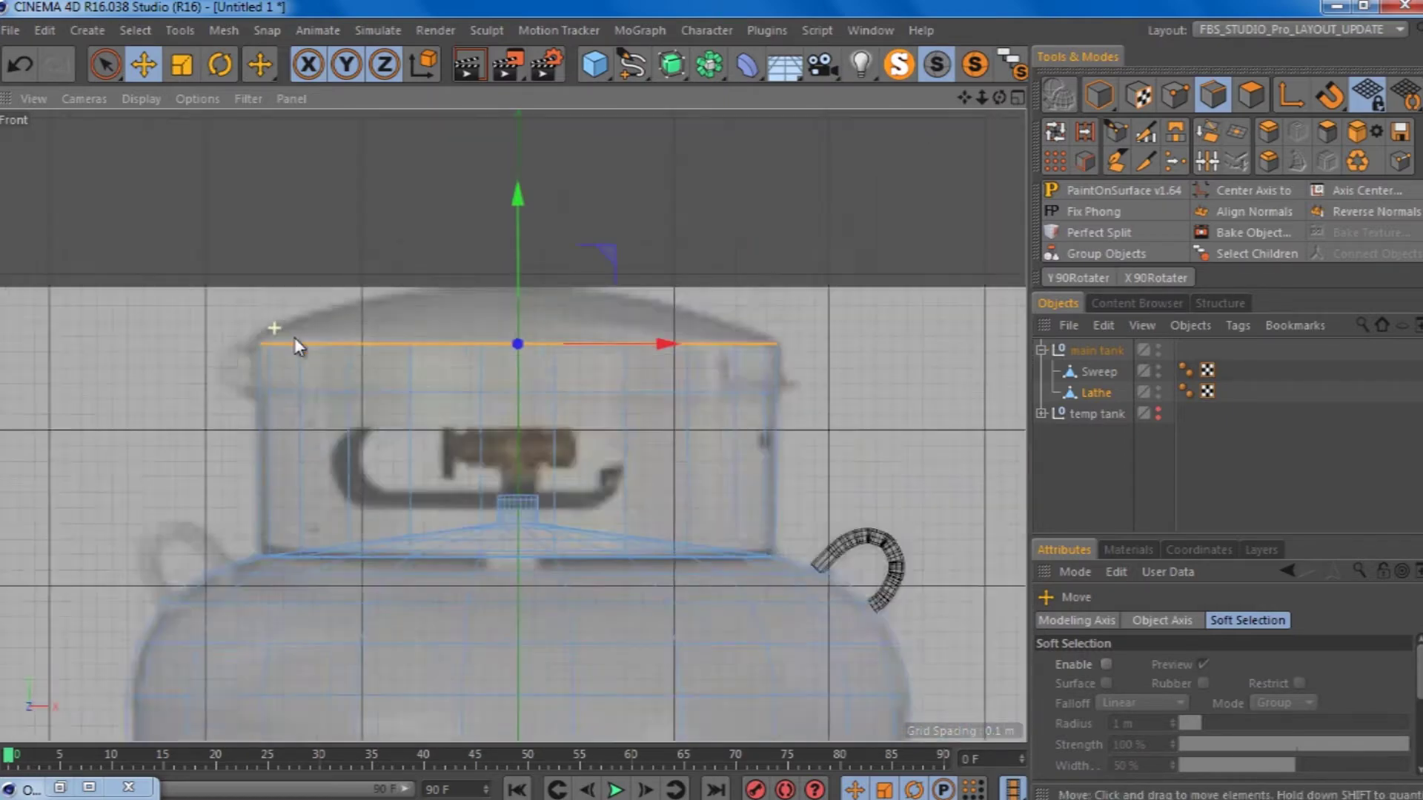
scroll("up", 3)
scroll("down", 3)
scroll("down", 3)
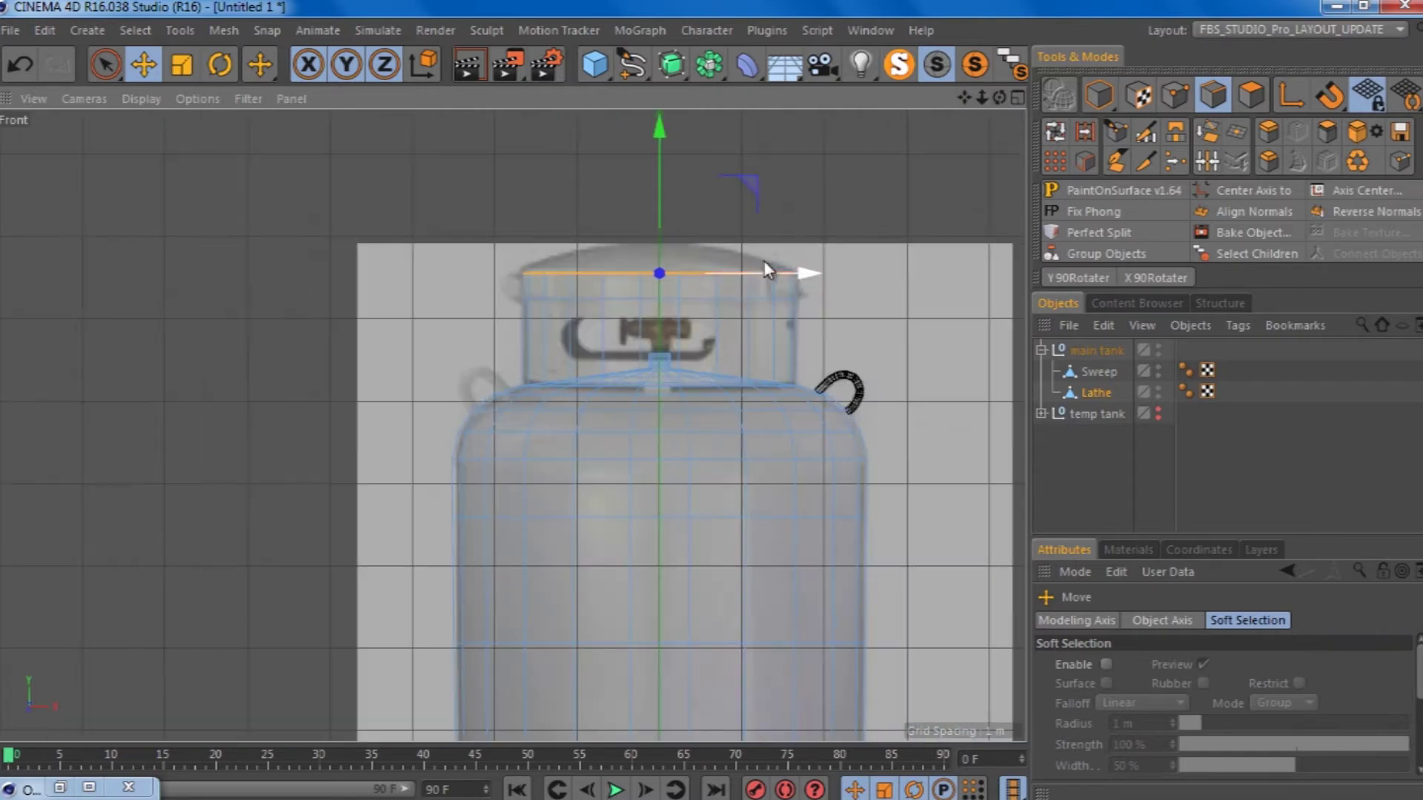
scroll("up", 3)
scroll("up", 3)
scroll("down", 3)
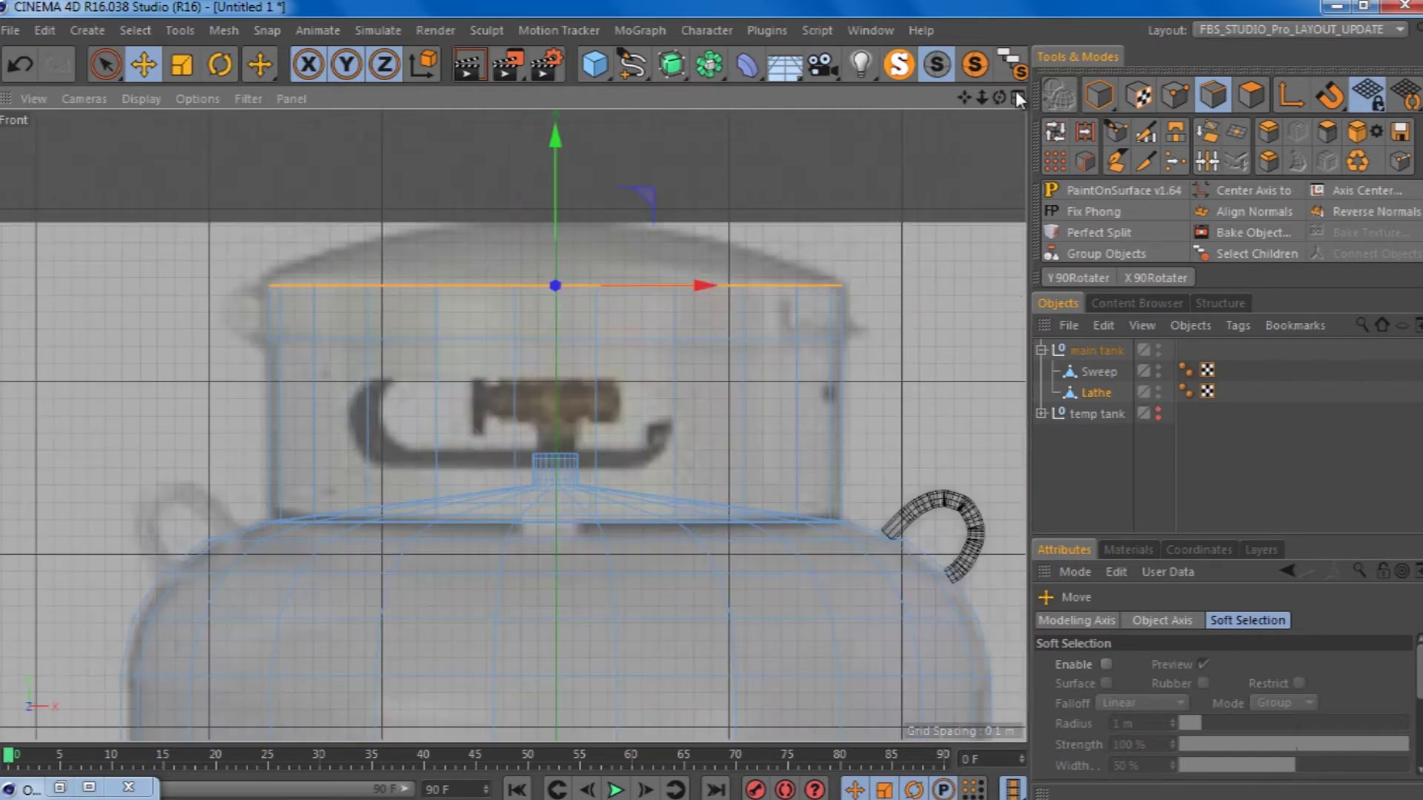
left_click(1017, 96)
left_click(510, 99)
left_click_drag(358, 399, 407, 202)
scroll("up", 3)
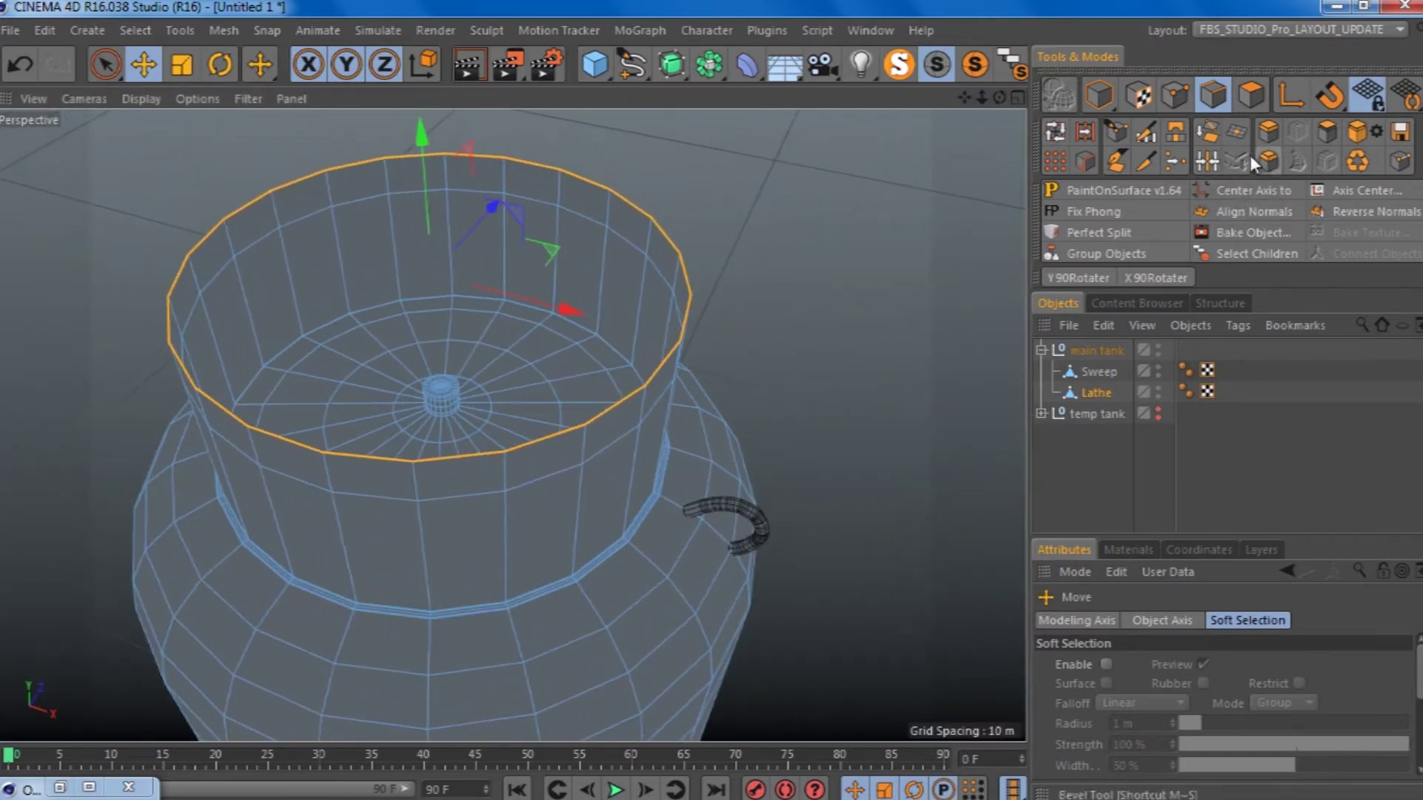
scroll("up", 3)
scroll("down", 3)
left_click(182, 66)
left_click_drag(585, 255, 327, 279)
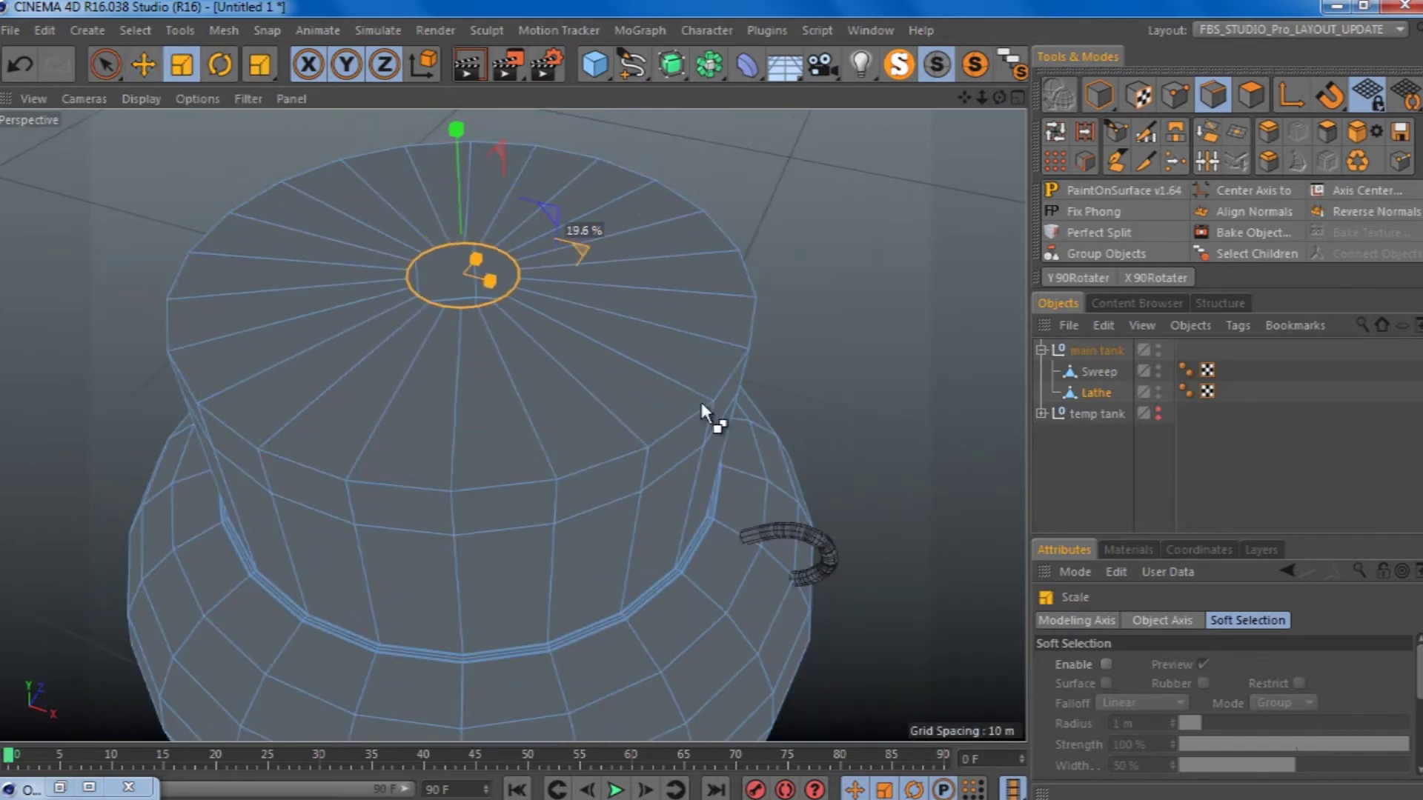
left_click_drag(701, 402, 713, 398)
left_click(143, 65)
left_click_drag(458, 194, 594, 183)
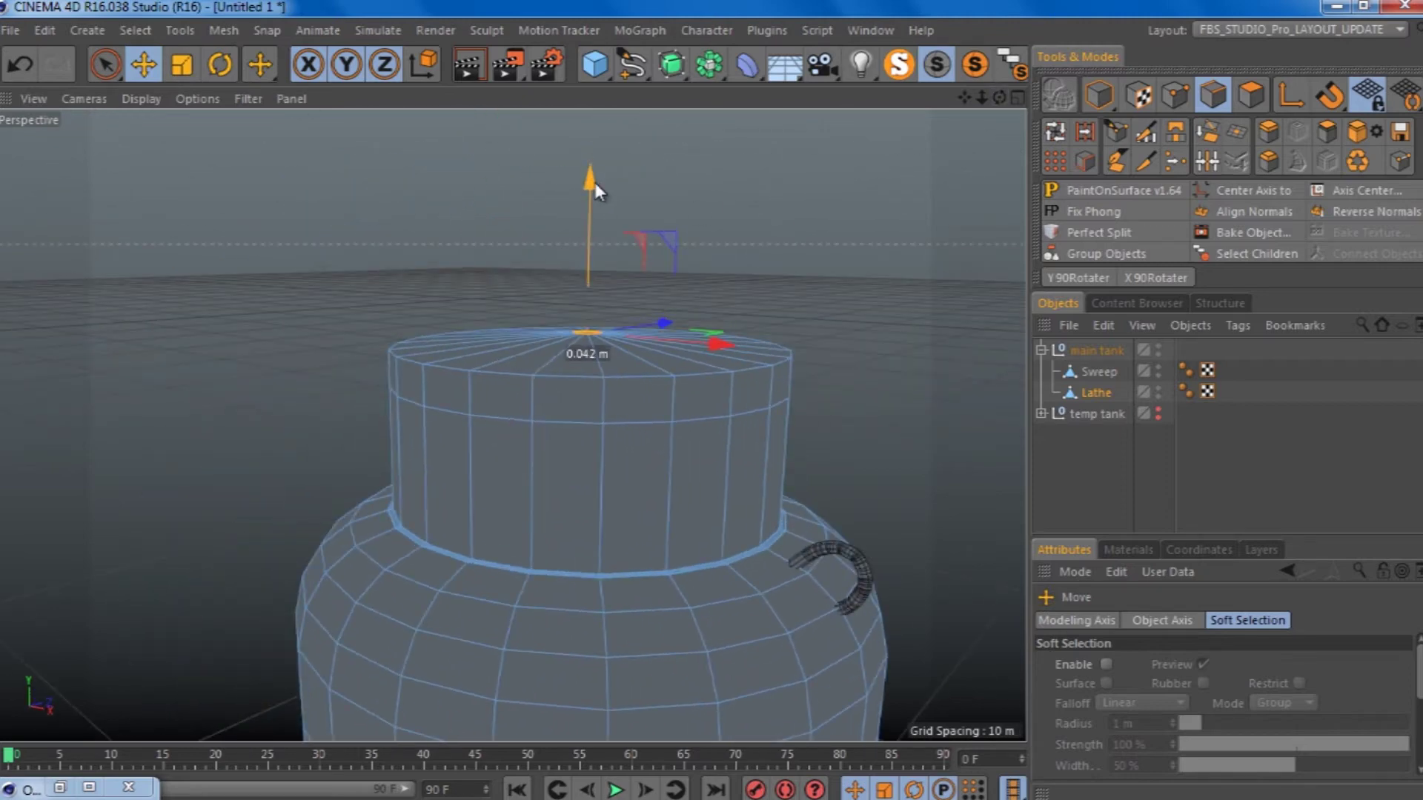
Step: Loop-select the cap's top polygons and scale them up to about 107%
left_click(1055, 132)
left_click(1251, 95)
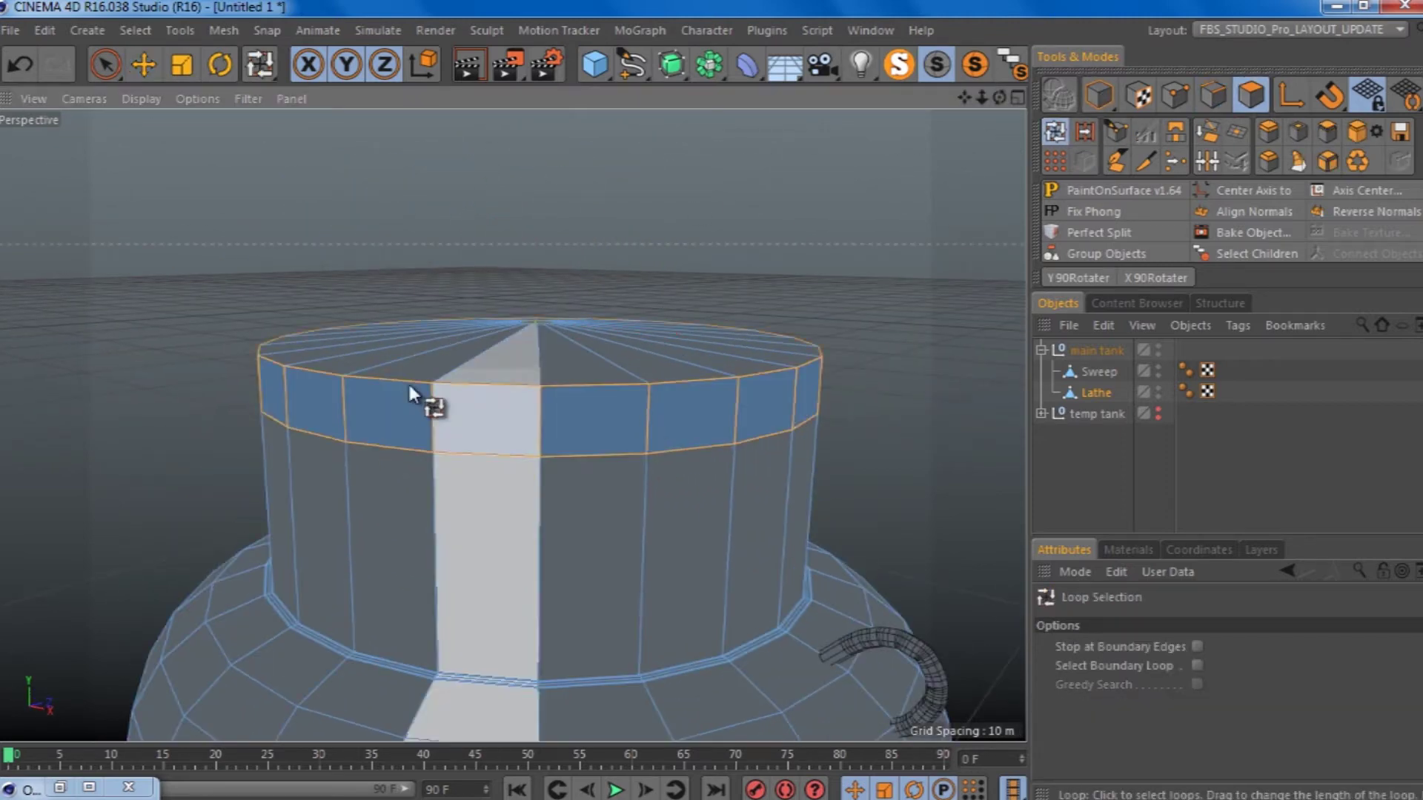
left_click(412, 393)
key("t")
left_click_drag(620, 314, 720, 280)
left_click_drag(999, 98, 1336, 217)
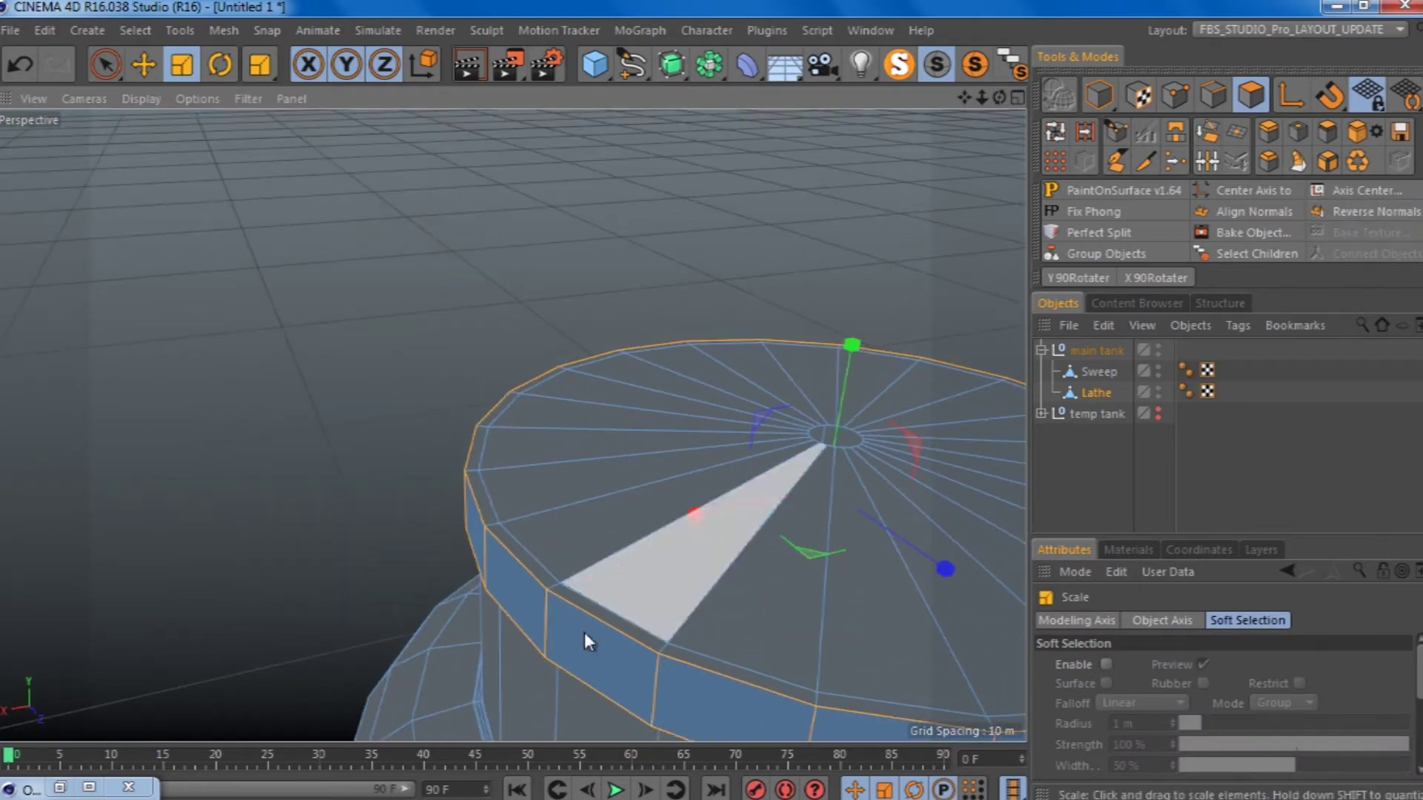
left_click(229, 99)
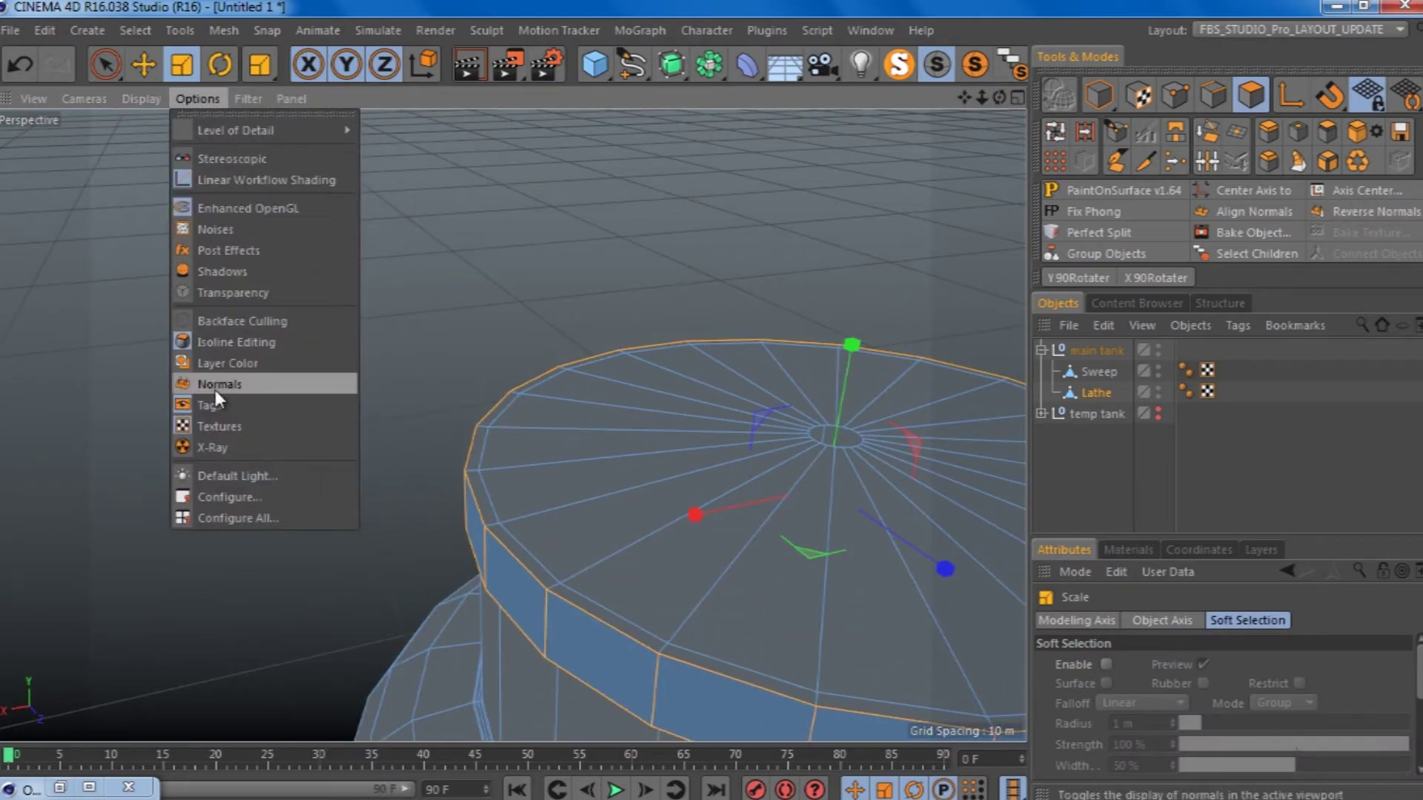
Step: Turn on Normals display and select the cap's side polygon ring
left_click(215, 384)
left_click(806, 643)
left_click_drag(741, 300, 730, 508)
scroll("up", 3)
scroll("down", 3)
left_click_drag(705, 407, 714, 491)
left_click_drag(999, 97, 532, 388)
scroll("down", 3)
scroll("up", 3)
left_click_drag(743, 409, 571, 556)
scroll("down", 3)
scroll("up", 3)
Step: Loop-select the tank's bottom edge loop and move it along Y to reshape the base foot
key("u")
key("l")
scroll("down", 3)
left_click(546, 530)
key("e")
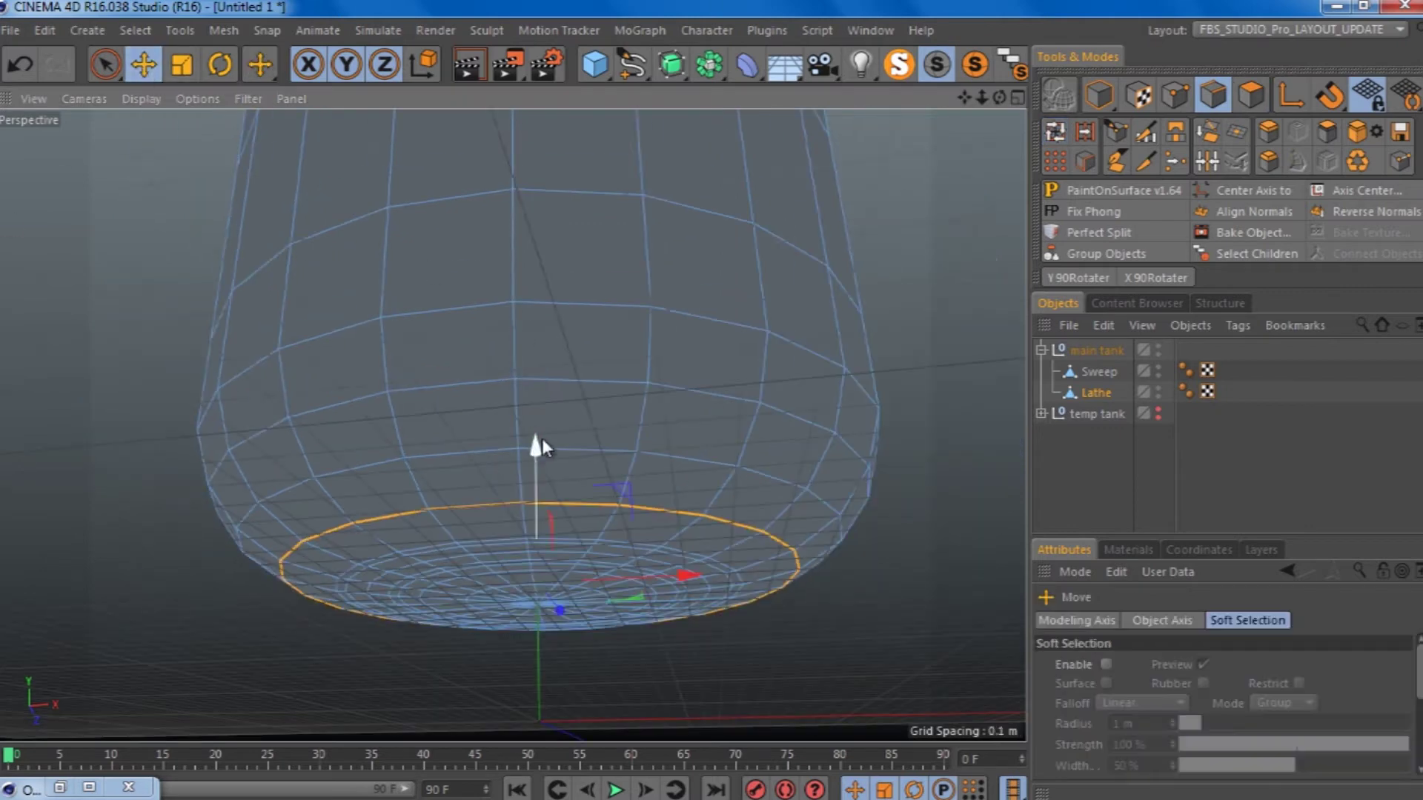
middle_click(536, 445)
key("F4")
scroll("down", 3)
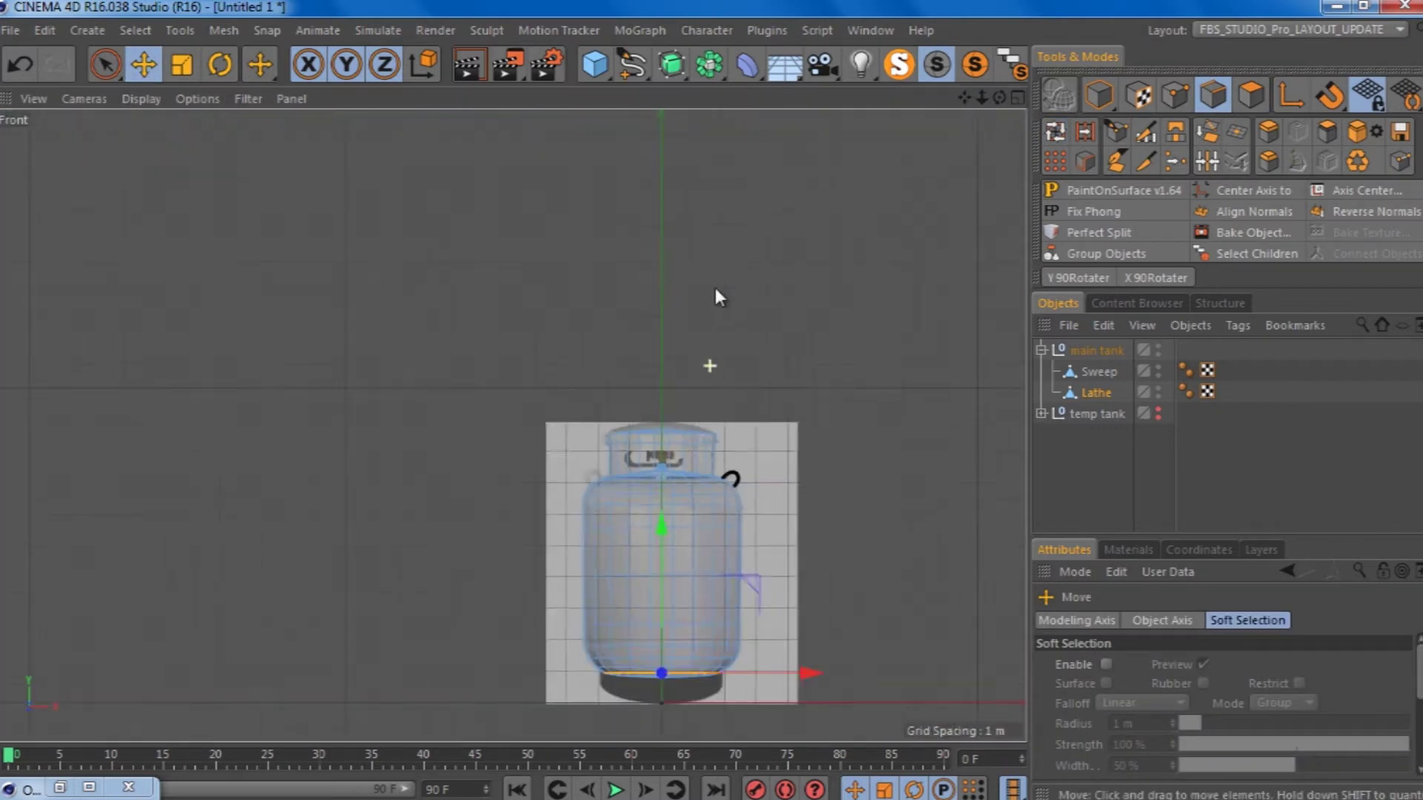
scroll("up", 3)
left_click_drag(698, 254, 700, 263)
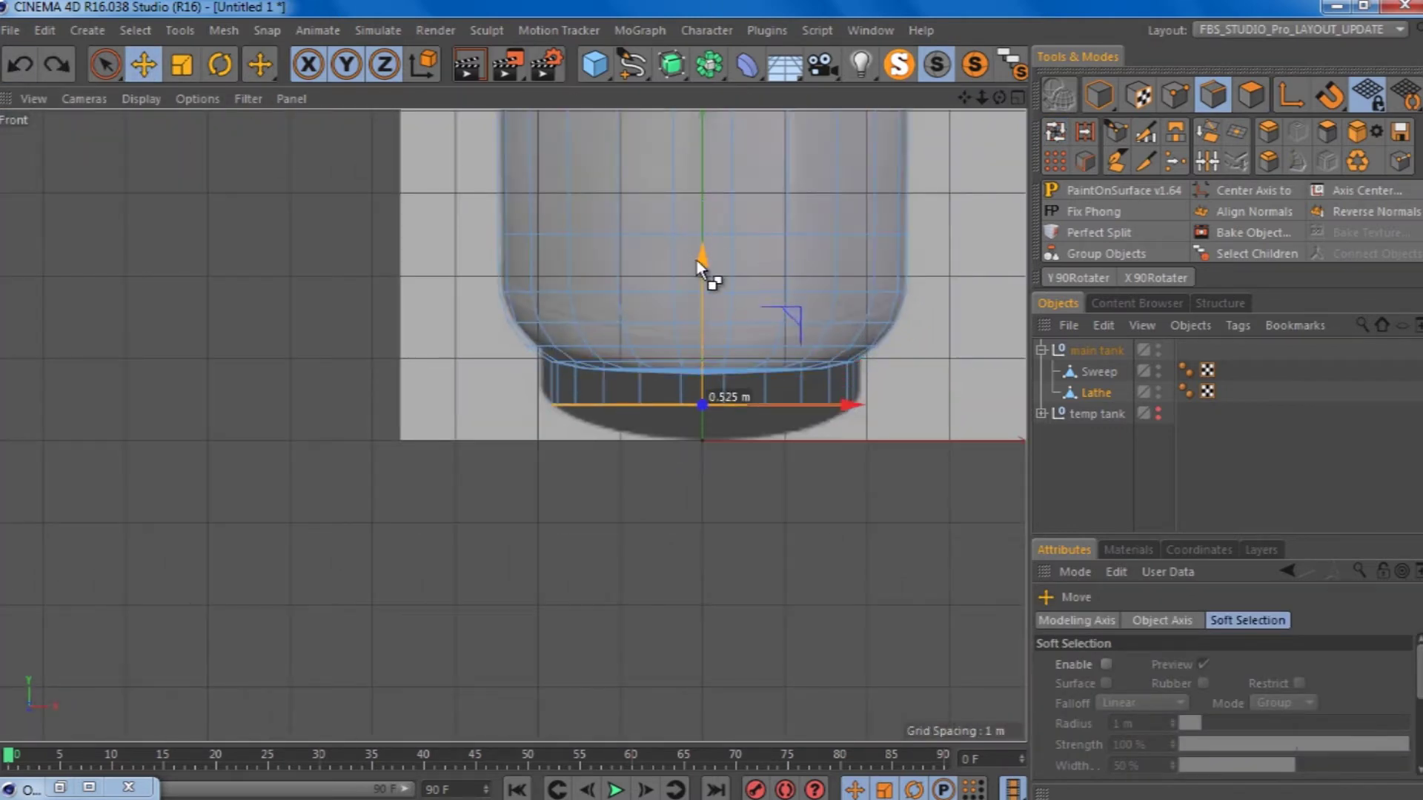
left_click_drag(696, 259, 691, 292)
key("F5")
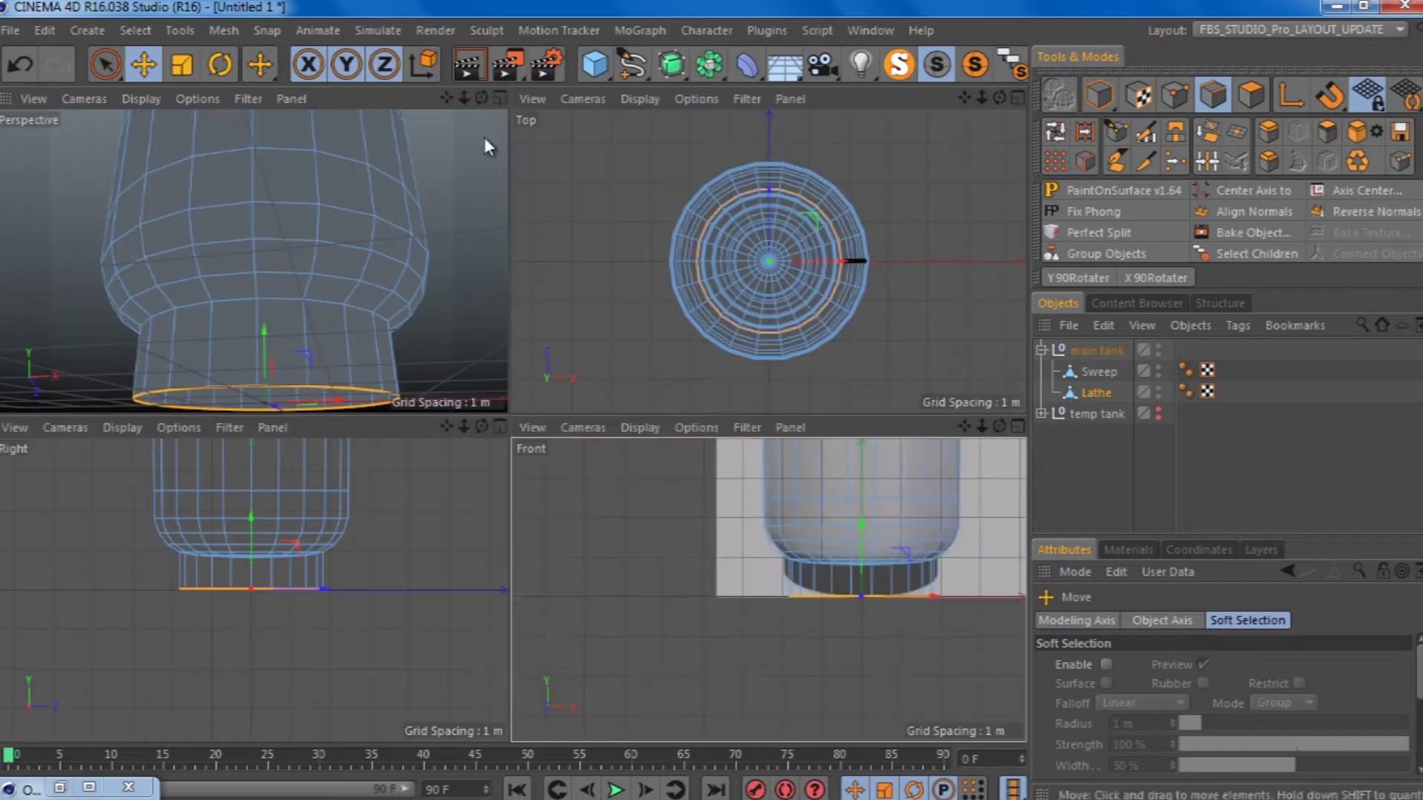
middle_click(485, 145)
left_click_drag(498, 511, 500, 492)
left_click(1017, 96)
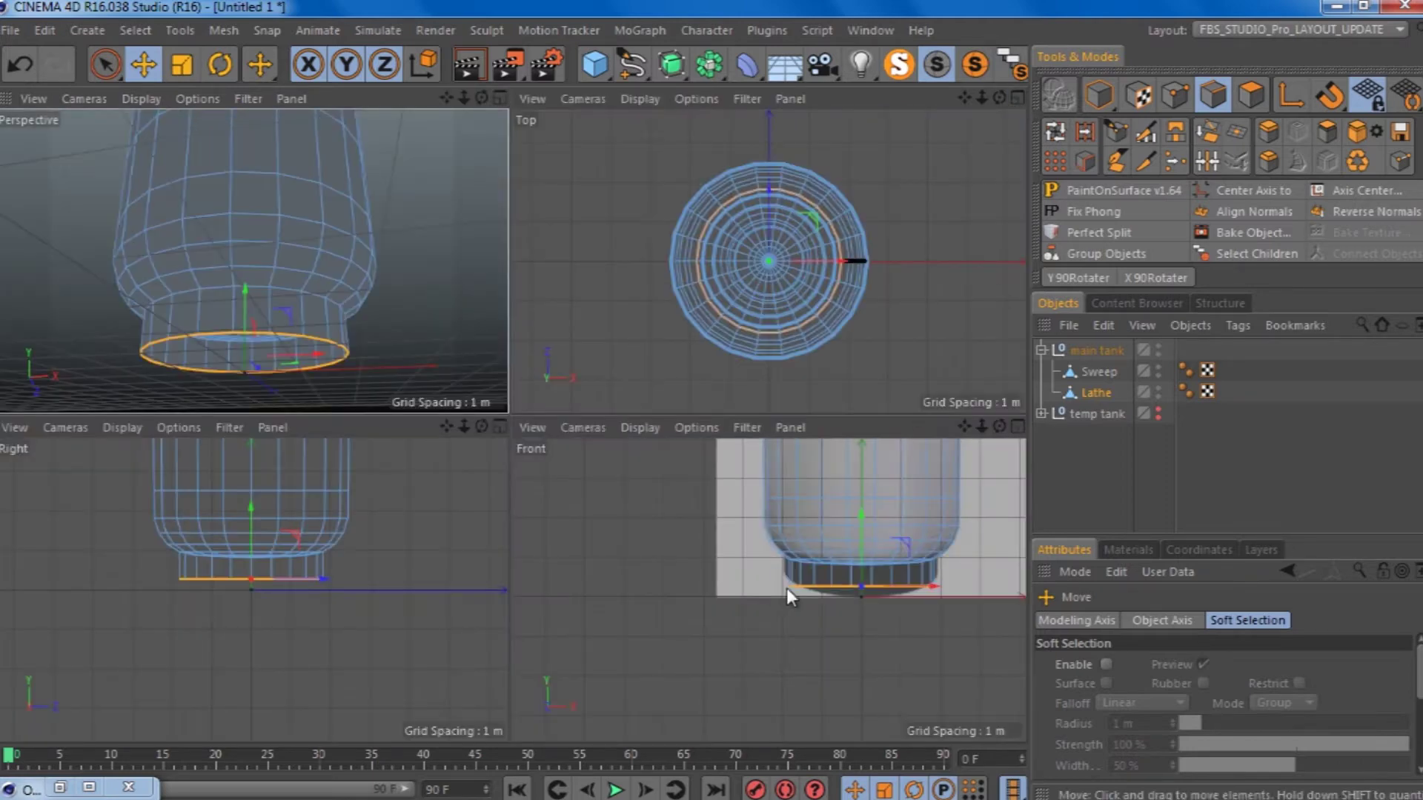
key("F1")
Step: Loop-select the centre ring on the cap top and scale it out into a wider opening
scroll("down", 3)
left_click_drag(712, 401, 612, 236)
scroll("down", 3)
scroll("up", 3)
scroll("down", 3)
scroll("up", 3)
scroll("down", 3)
scroll("up", 3)
left_click_drag(705, 418, 589, 142)
scroll("up", 3)
key("u")
key("l")
left_click(585, 290)
key("t")
scroll("down", 3)
scroll("up", 3)
left_click(1236, 131)
Step: Rename the handle Sweep object to LOOP
left_click_drag(598, 230, 712, 399)
scroll("down", 3)
scroll("down", 3)
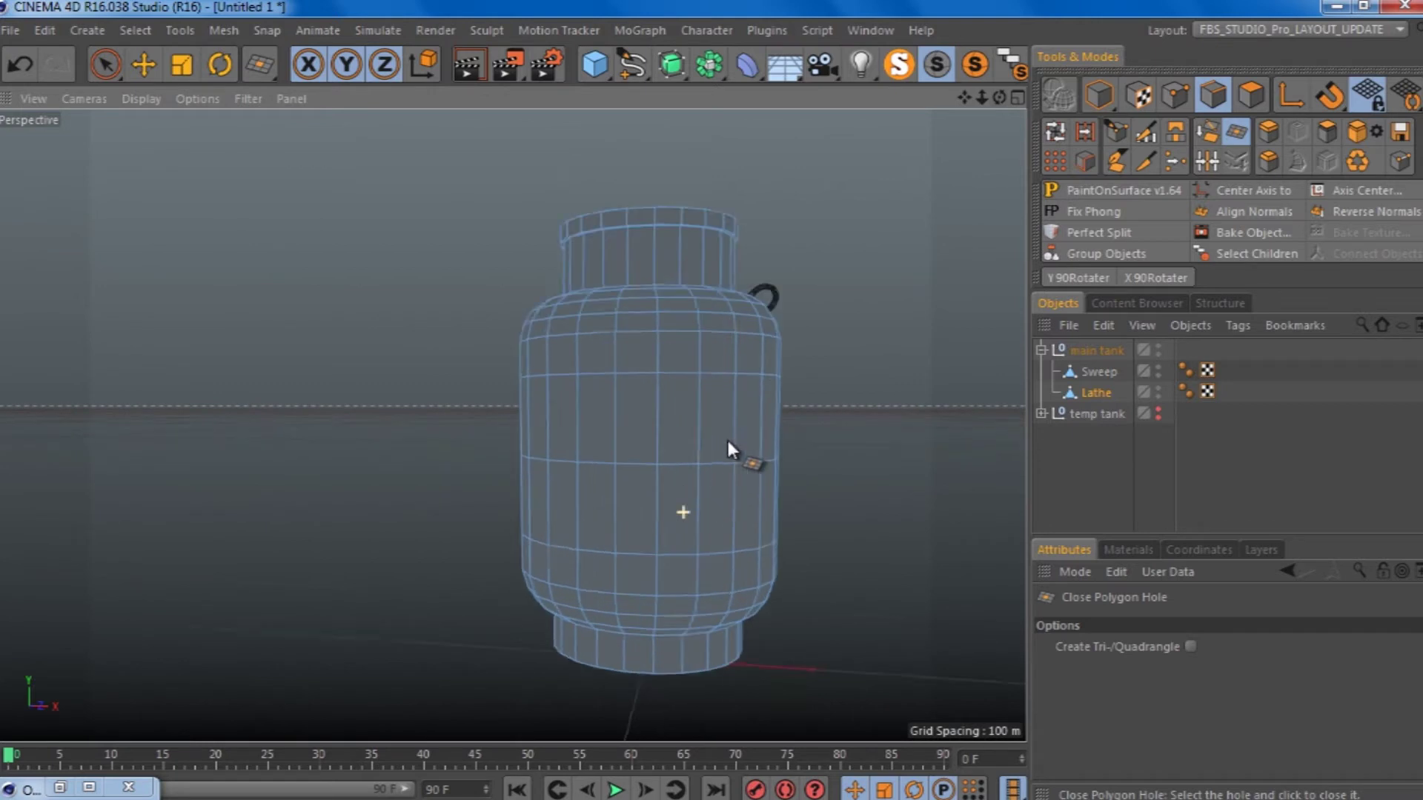
left_click_drag(1099, 371, 1016, 363)
double_click(1097, 370)
type("LOOP")
key("Return")
Step: Add a Symmetry object with LOOP nested inside to mirror the handle, then select the Lathe
scroll("up", 3)
left_click(135, 31)
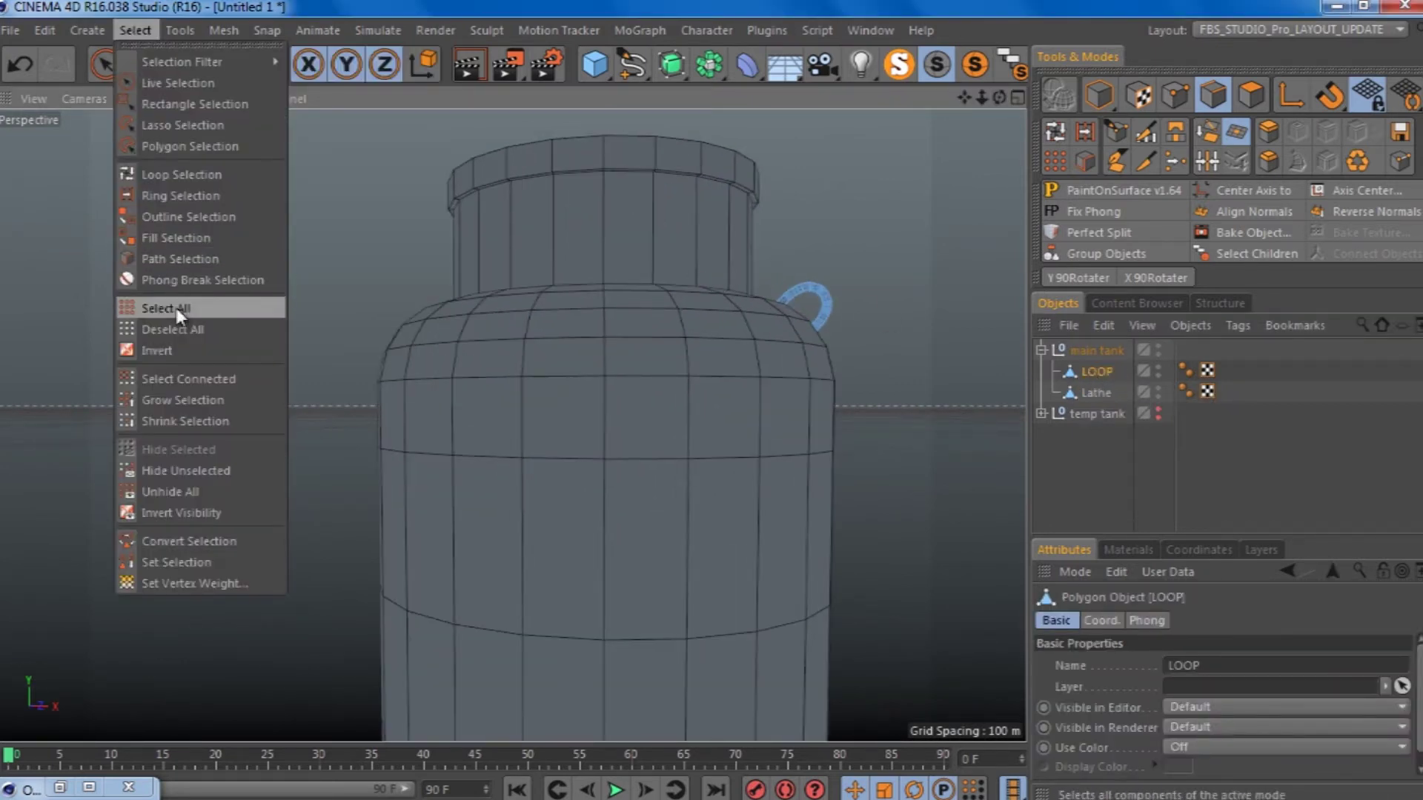
left_click(708, 66)
left_click(948, 165)
left_click_drag(1098, 354, 1095, 349)
left_click_drag(931, 178, 687, 278)
scroll("down", 3)
scroll("down", 3)
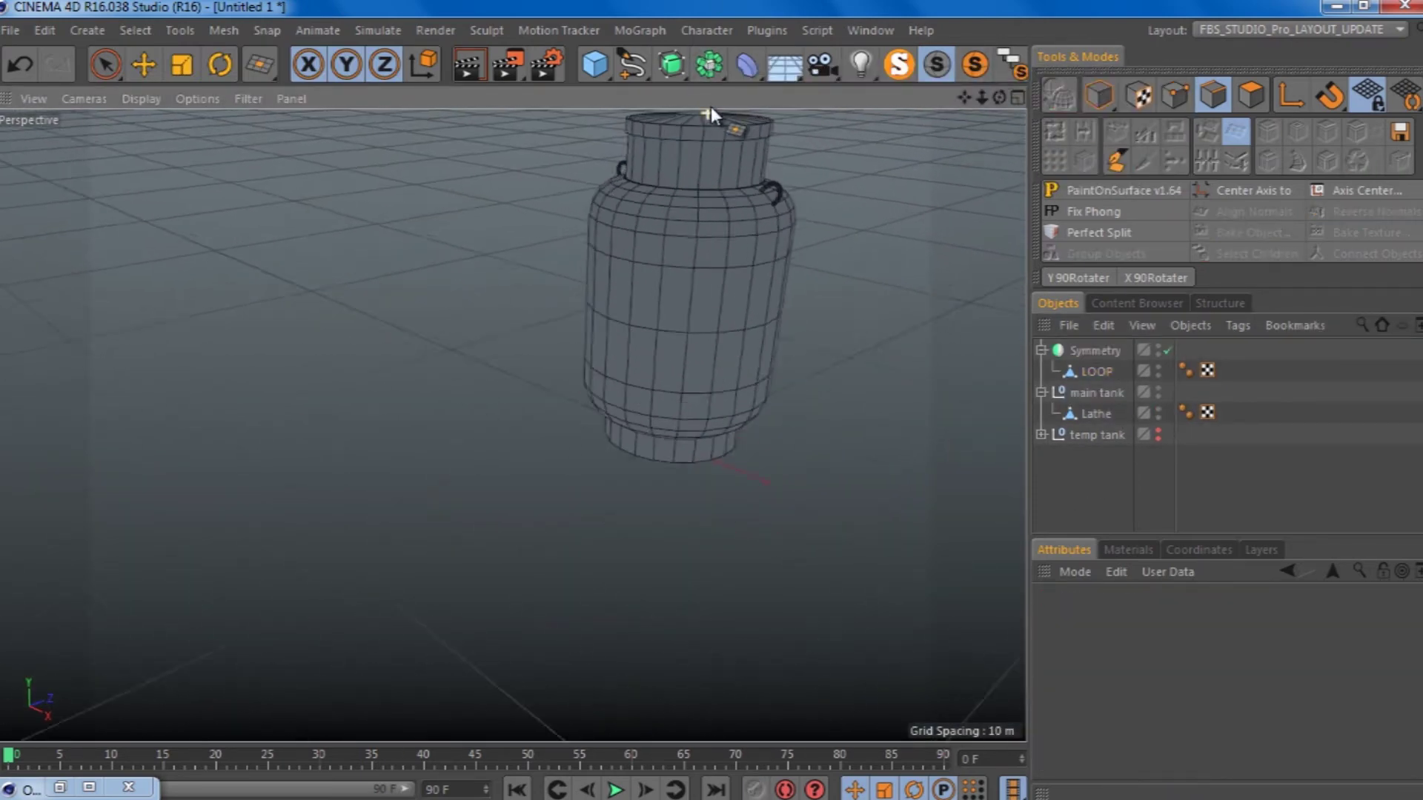
scroll("up", 3)
left_click(1095, 413)
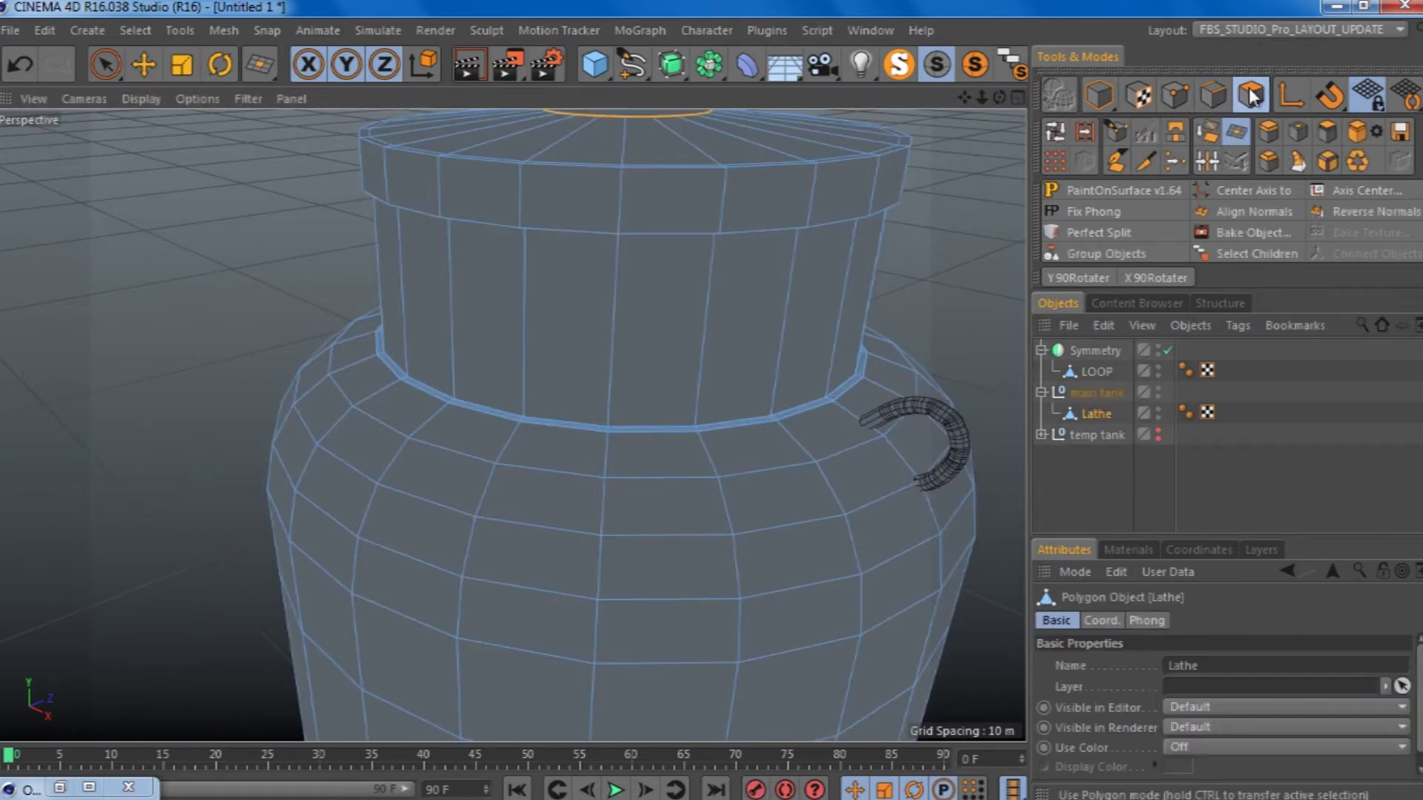
Step: Loop-select the neck polygons and reverse their normals
left_click(1251, 94)
left_click(1055, 132)
left_click(851, 355)
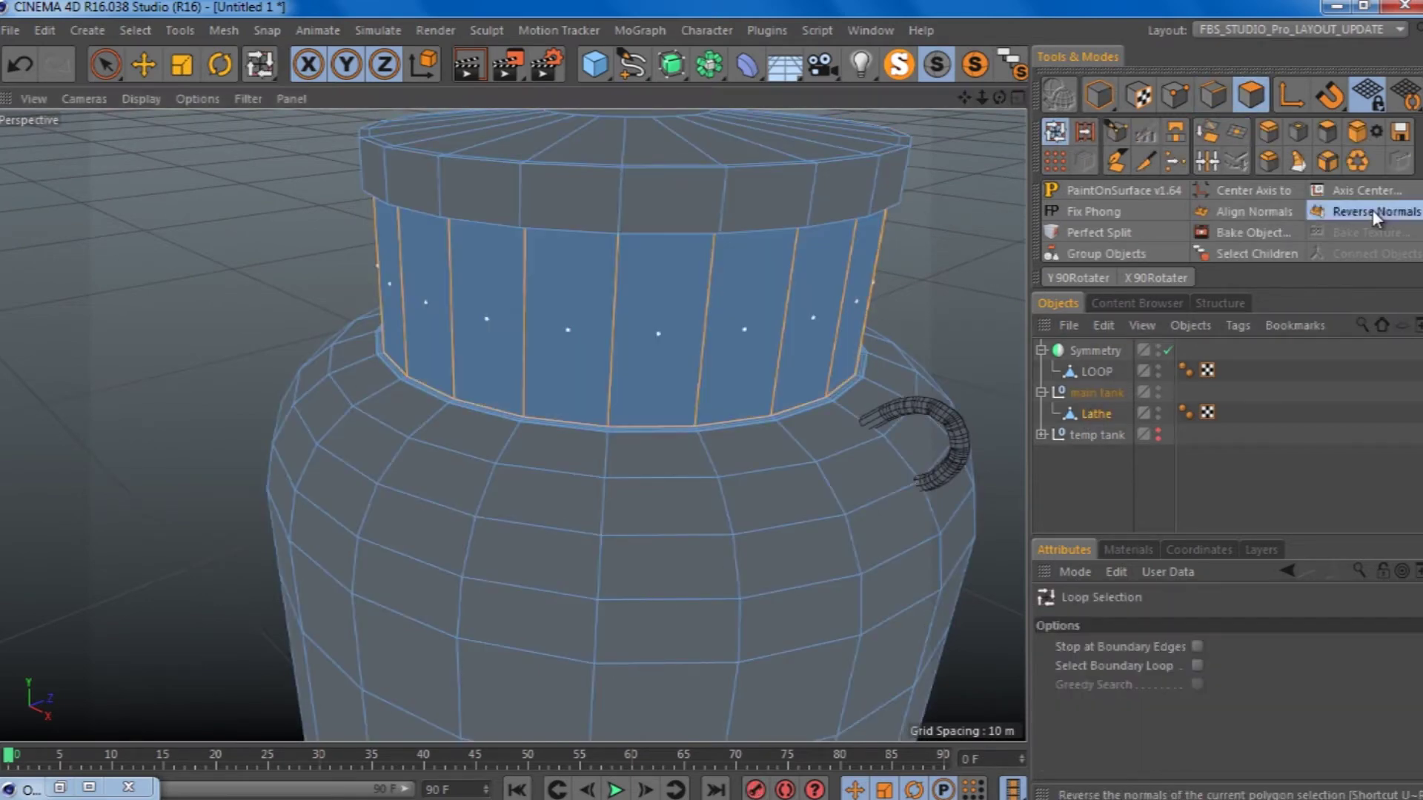
left_click(1324, 215)
Step: Select the cap's top ring loop and its inner cap polygon
left_click_drag(621, 371, 719, 364)
scroll("down", 3)
left_click(593, 274)
scroll("down", 3)
left_click(728, 343)
scroll("down", 3)
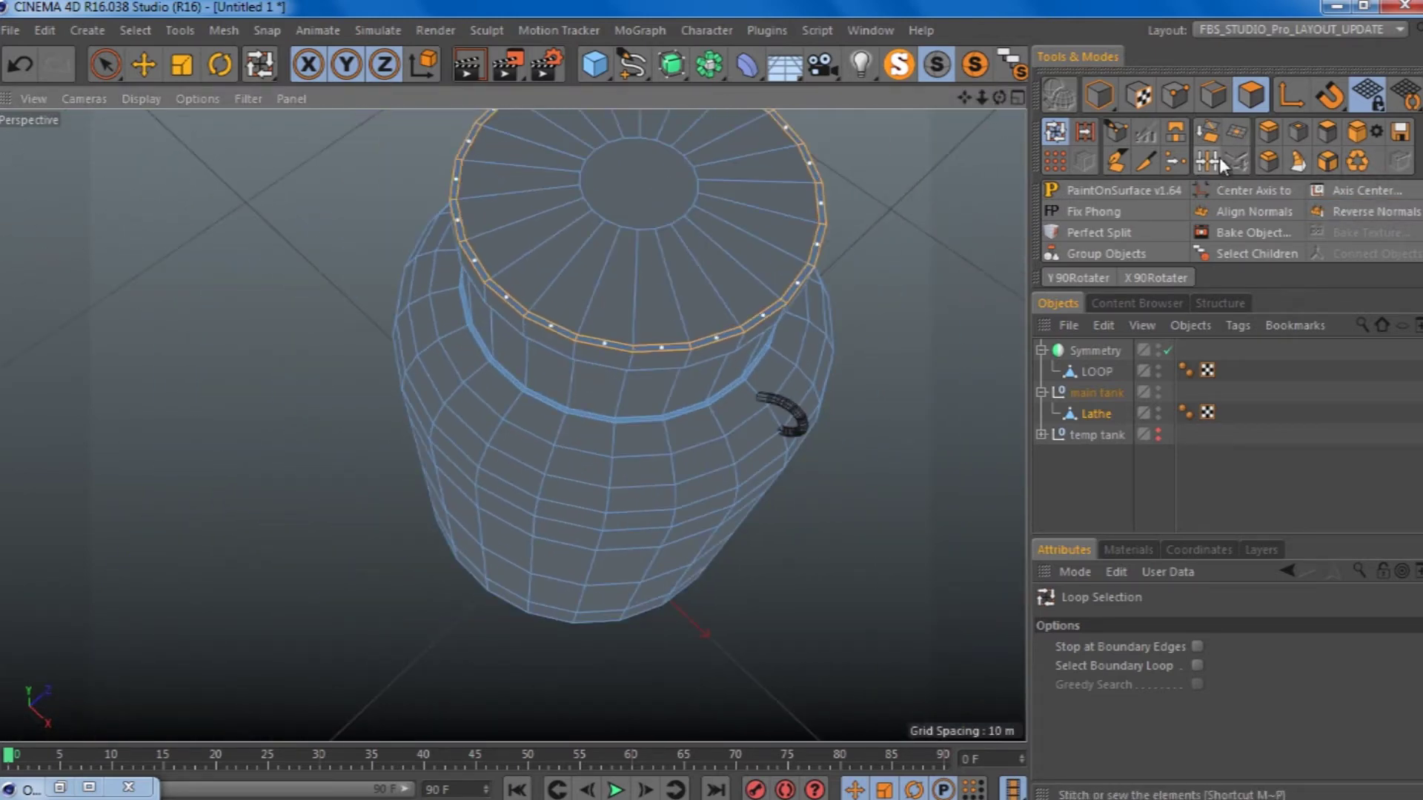
scroll("up", 3)
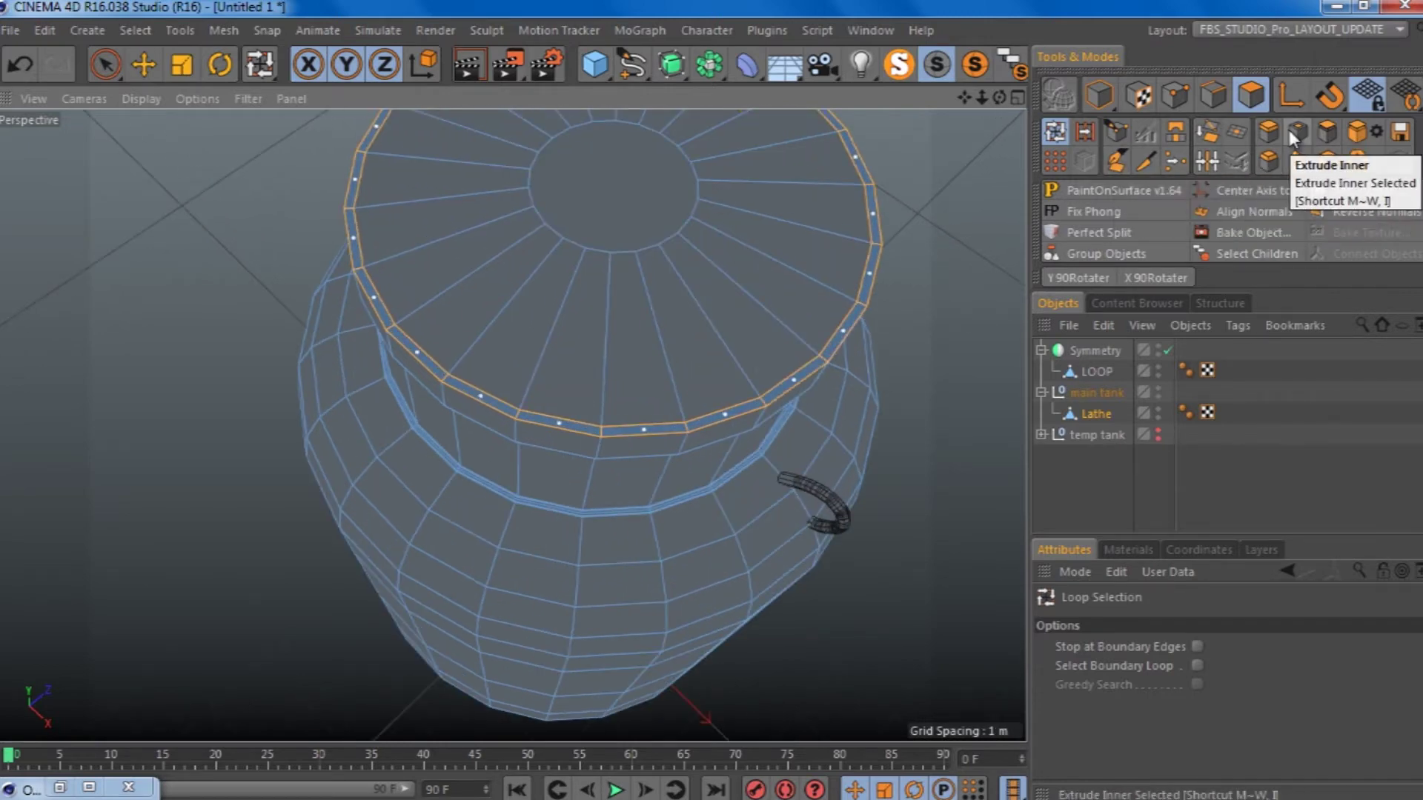
scroll("down", 3)
left_click(620, 274)
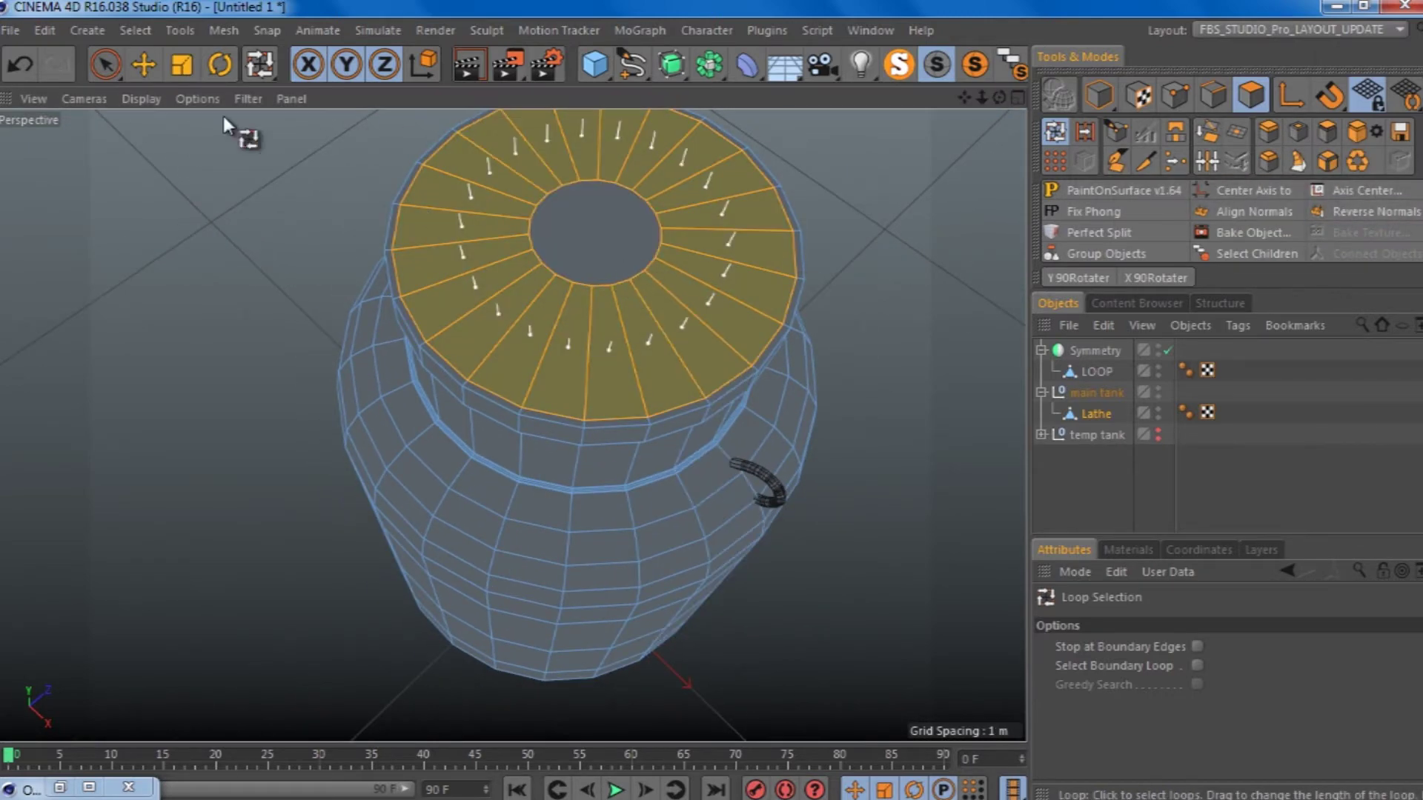
key("e")
left_click(592, 218)
left_click_drag(593, 222, 721, 252)
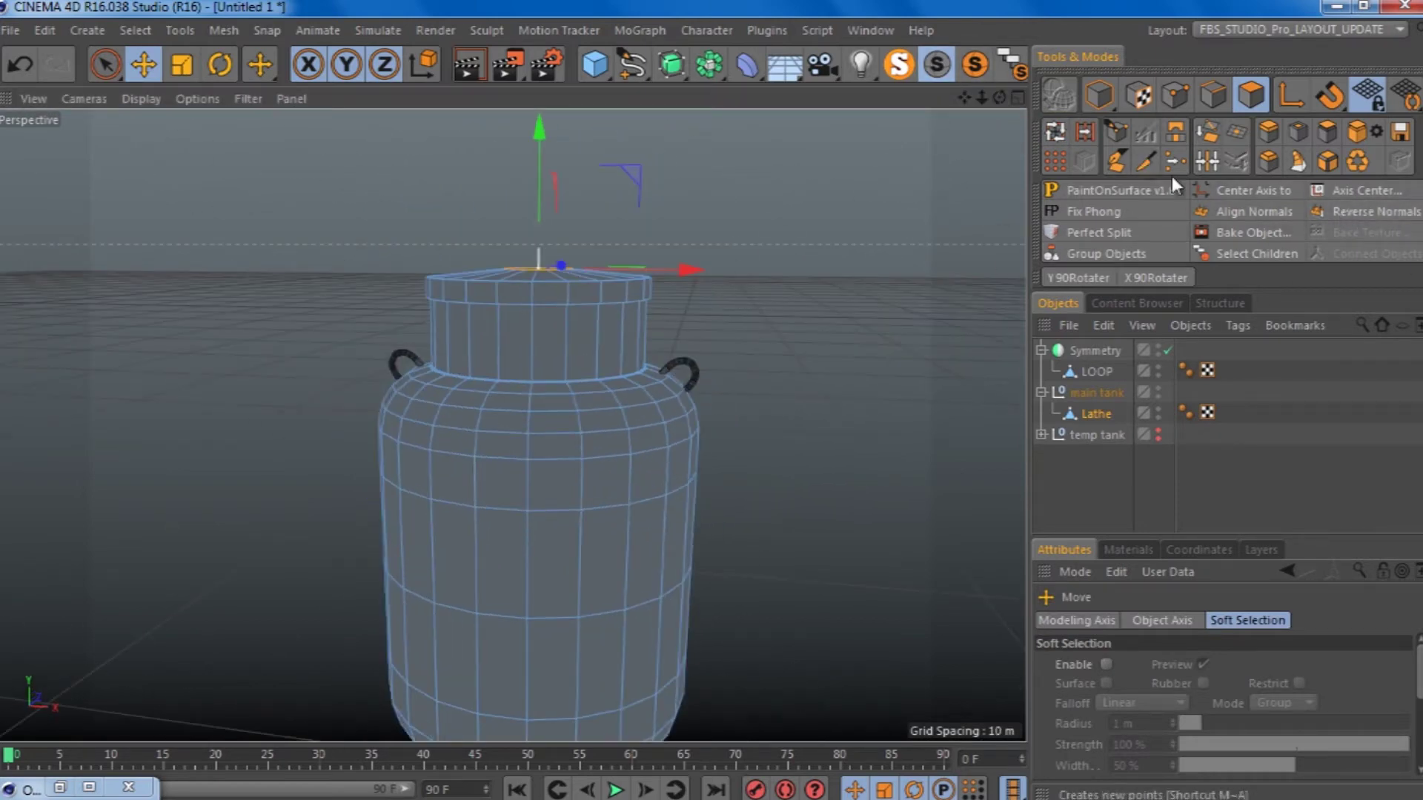
Step: Loop-select the ring below the cap top and extend the selection over the whole cap
key("u")
key("l")
left_click(623, 314)
scroll("up", 3)
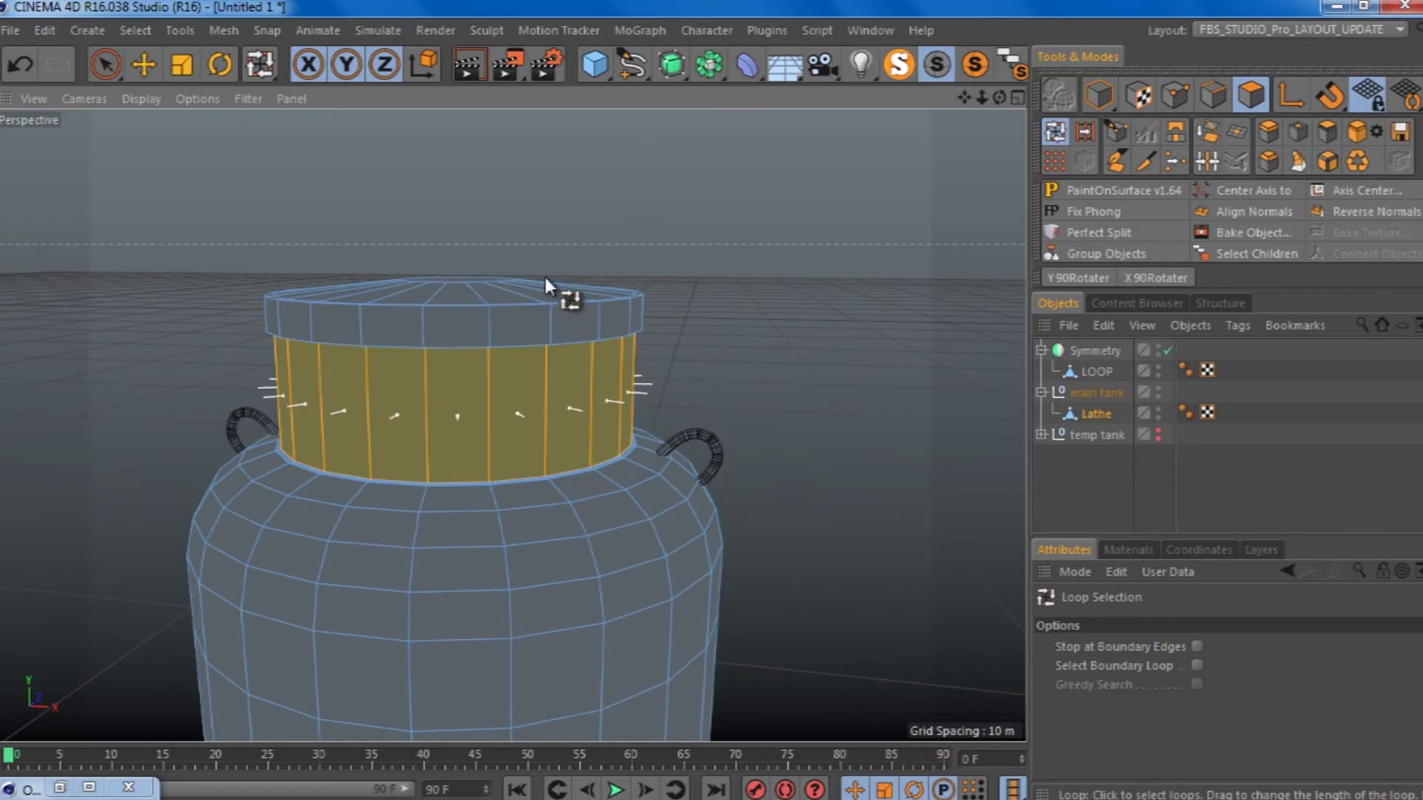
left_click_drag(548, 286, 558, 327)
scroll("up", 3)
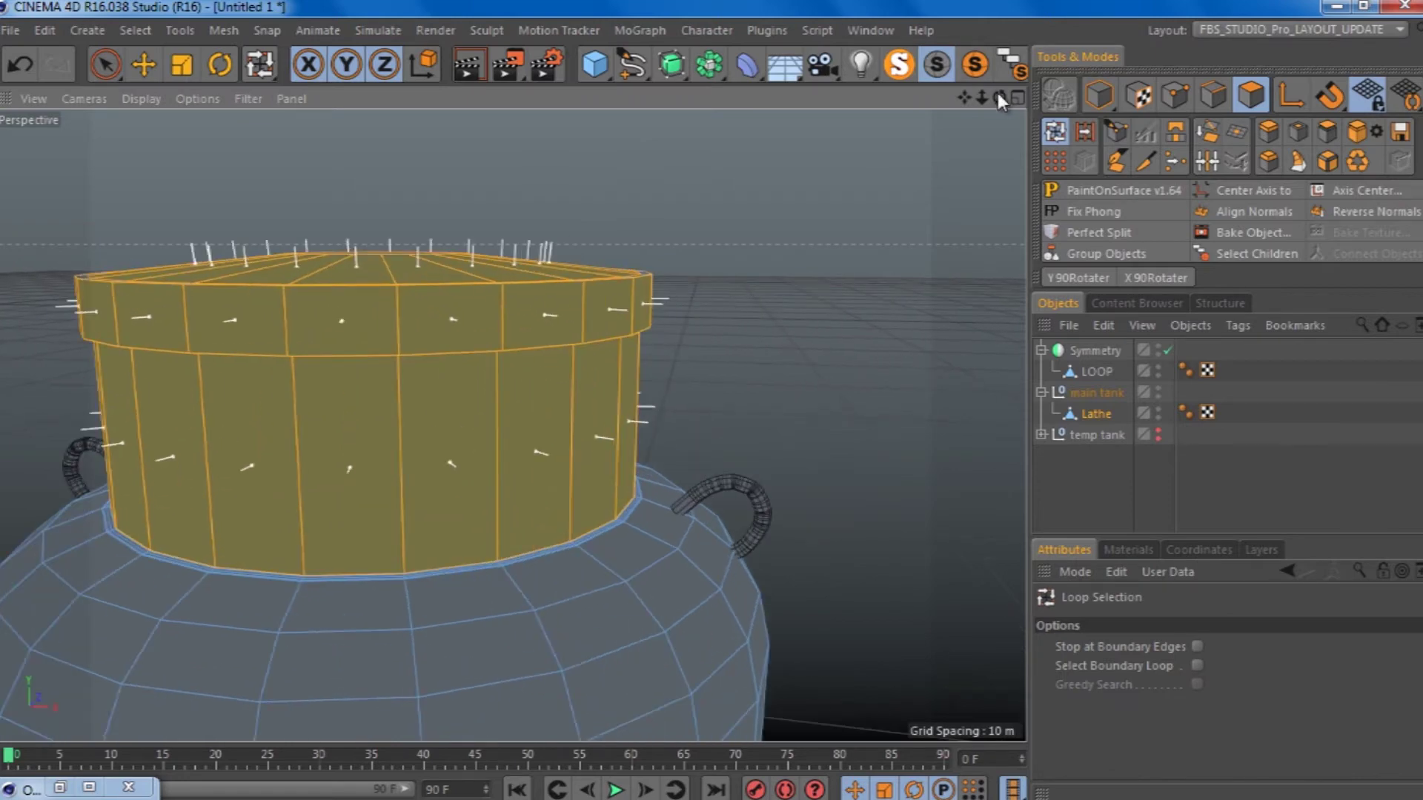
scroll("up", 3)
scroll("down", 3)
left_click_drag(999, 97, 838, 188)
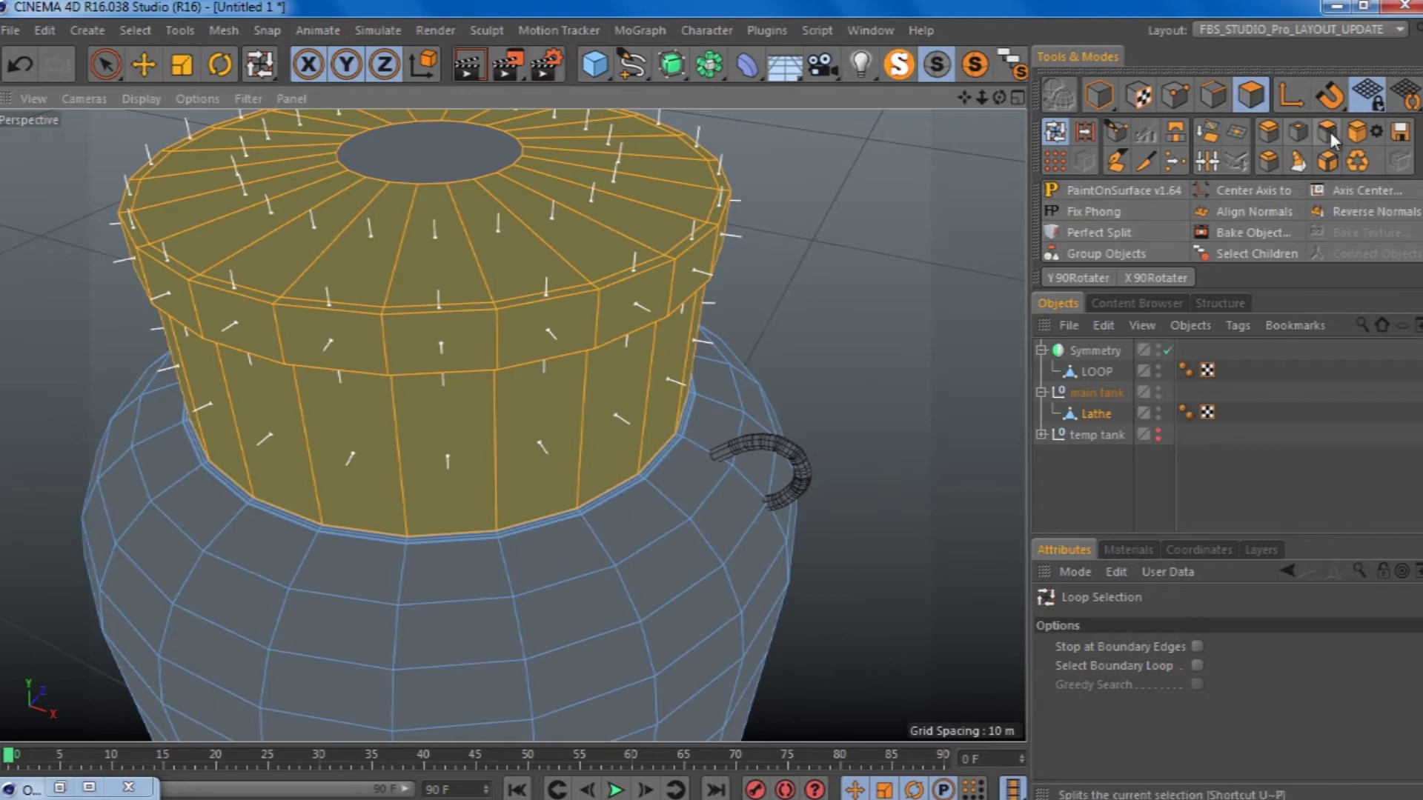
Step: Perfect Split the cap polygons into a new object named 'CAP OF TANK'
left_click(1099, 232)
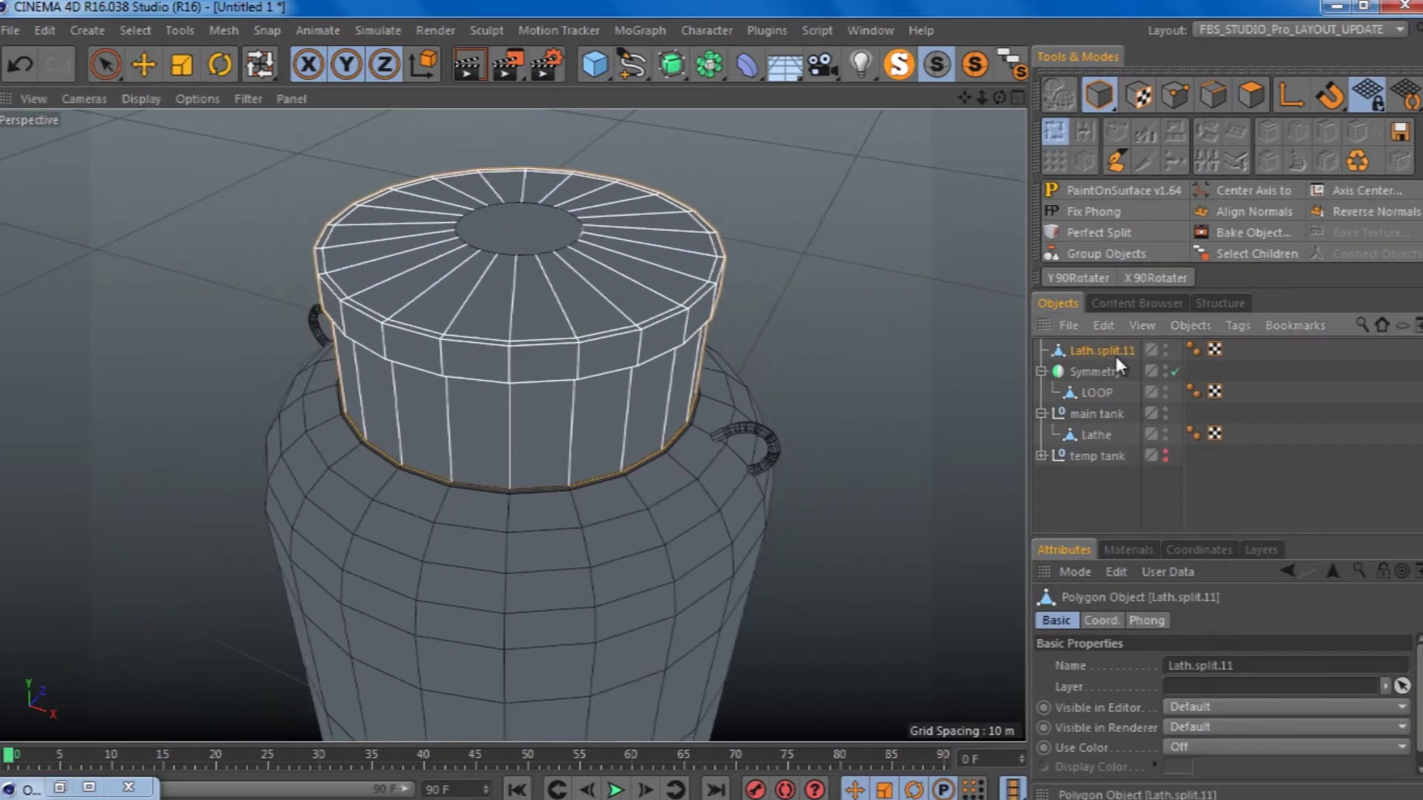
double_click(1111, 350)
type("CA")
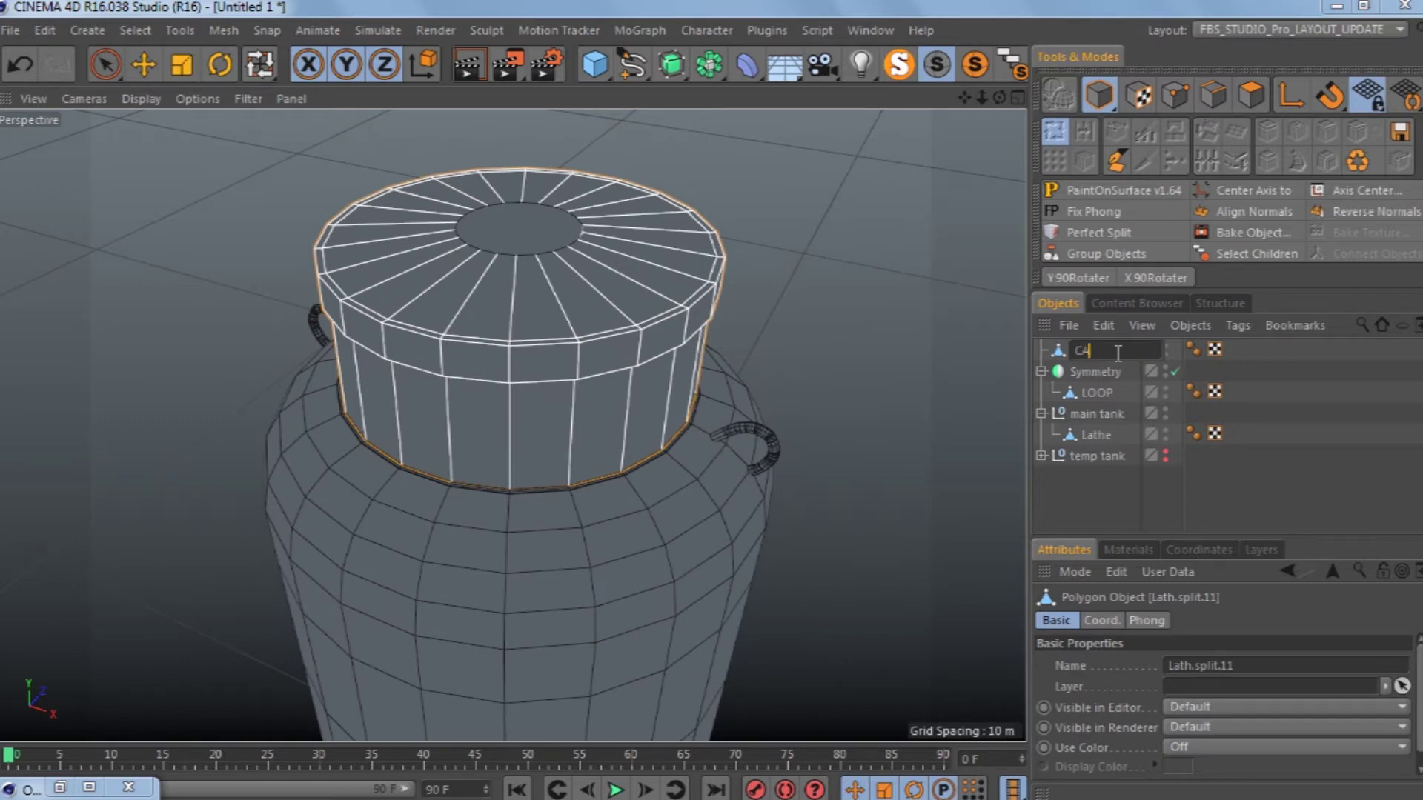
type("P")
type(" OF")
type(" TANK")
key("Return")
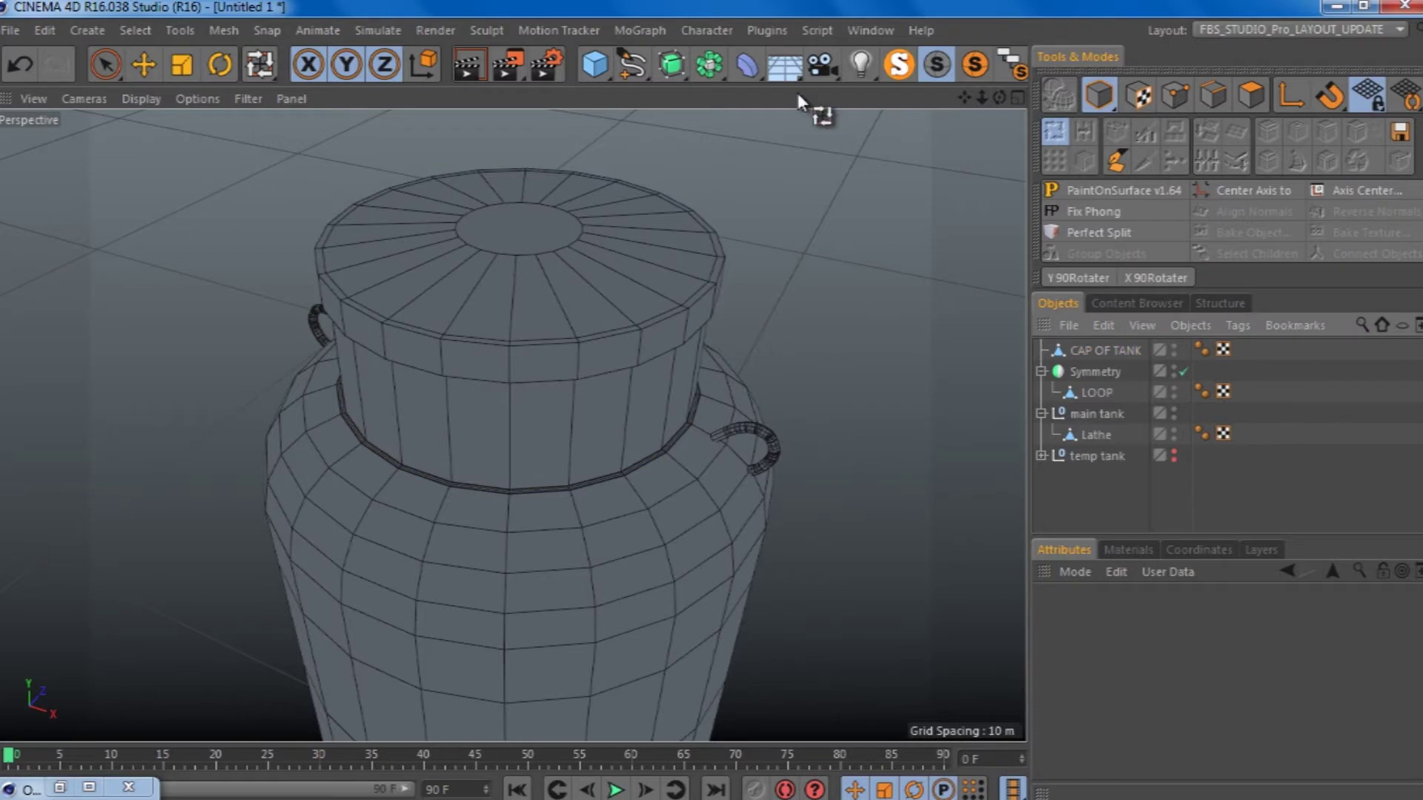
scroll("down", 3)
left_click_drag(637, 376, 661, 388)
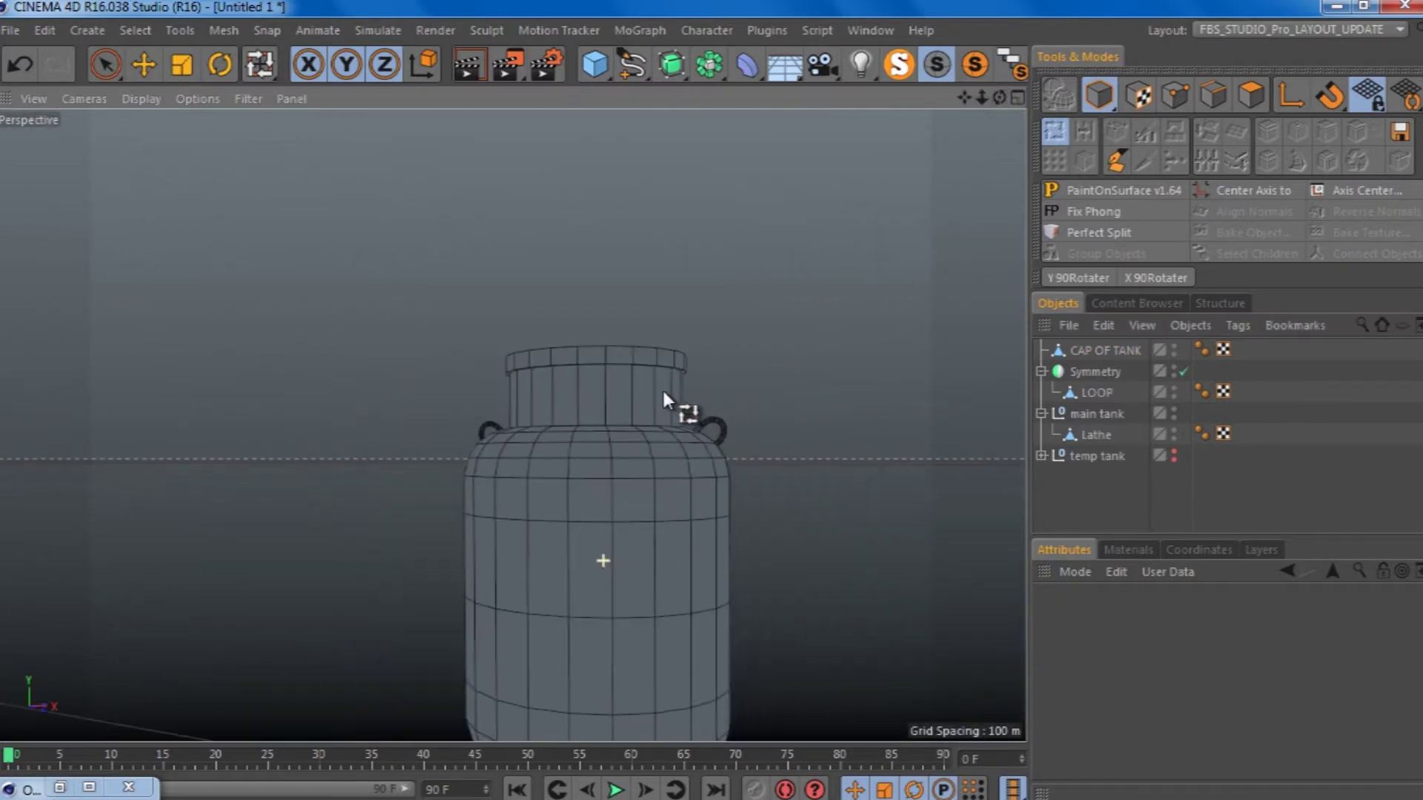
left_click_drag(661, 389, 788, 510)
left_click_drag(1018, 443, 511, 370)
Step: Loop-select three horizontal edge loops on the body and dissolve them
key("ctrl+shift+z")
key("ctrl+shift+z")
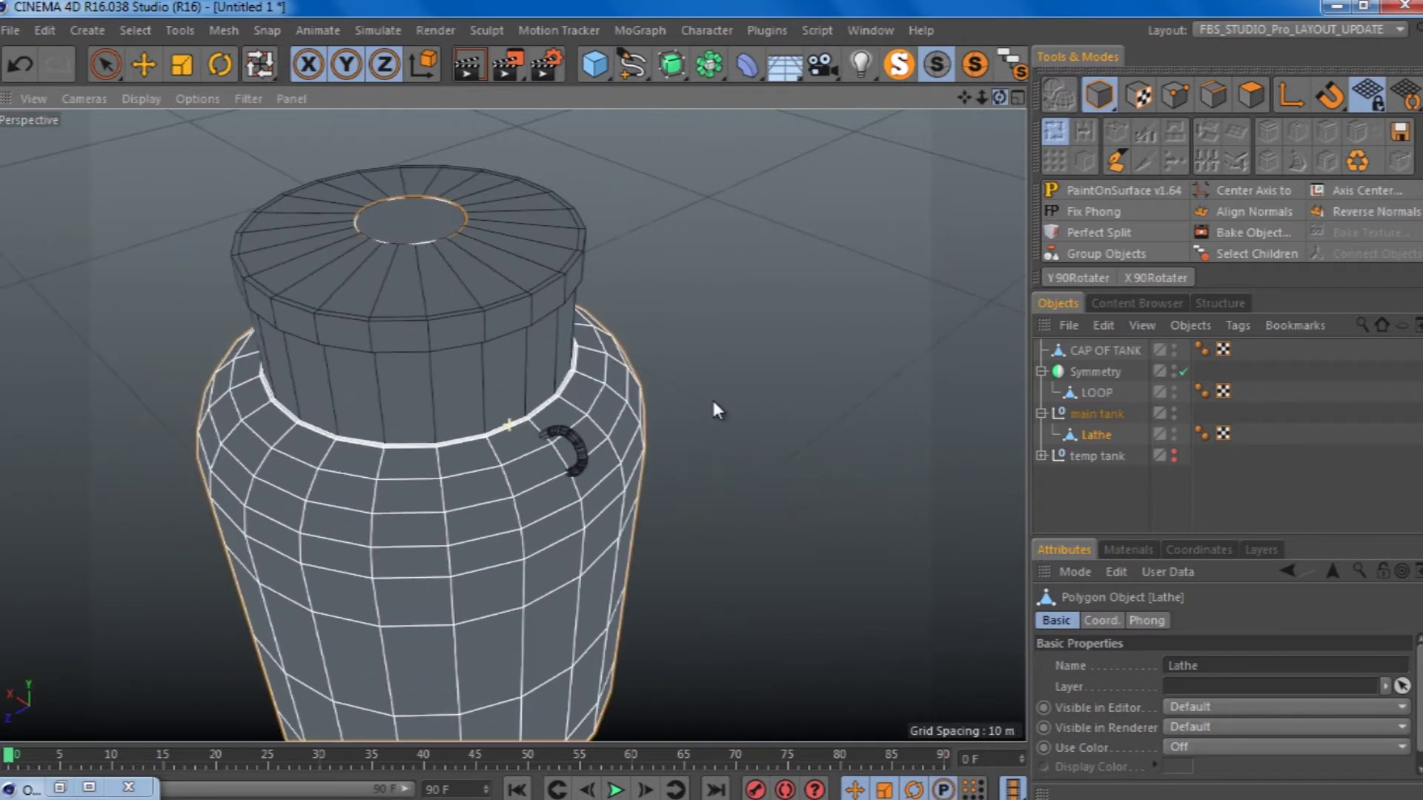
key("ctrl+shift+z")
key("ctrl+shift+z")
key("ctrl+shift+z")
left_click_drag(465, 96, 1211, 495)
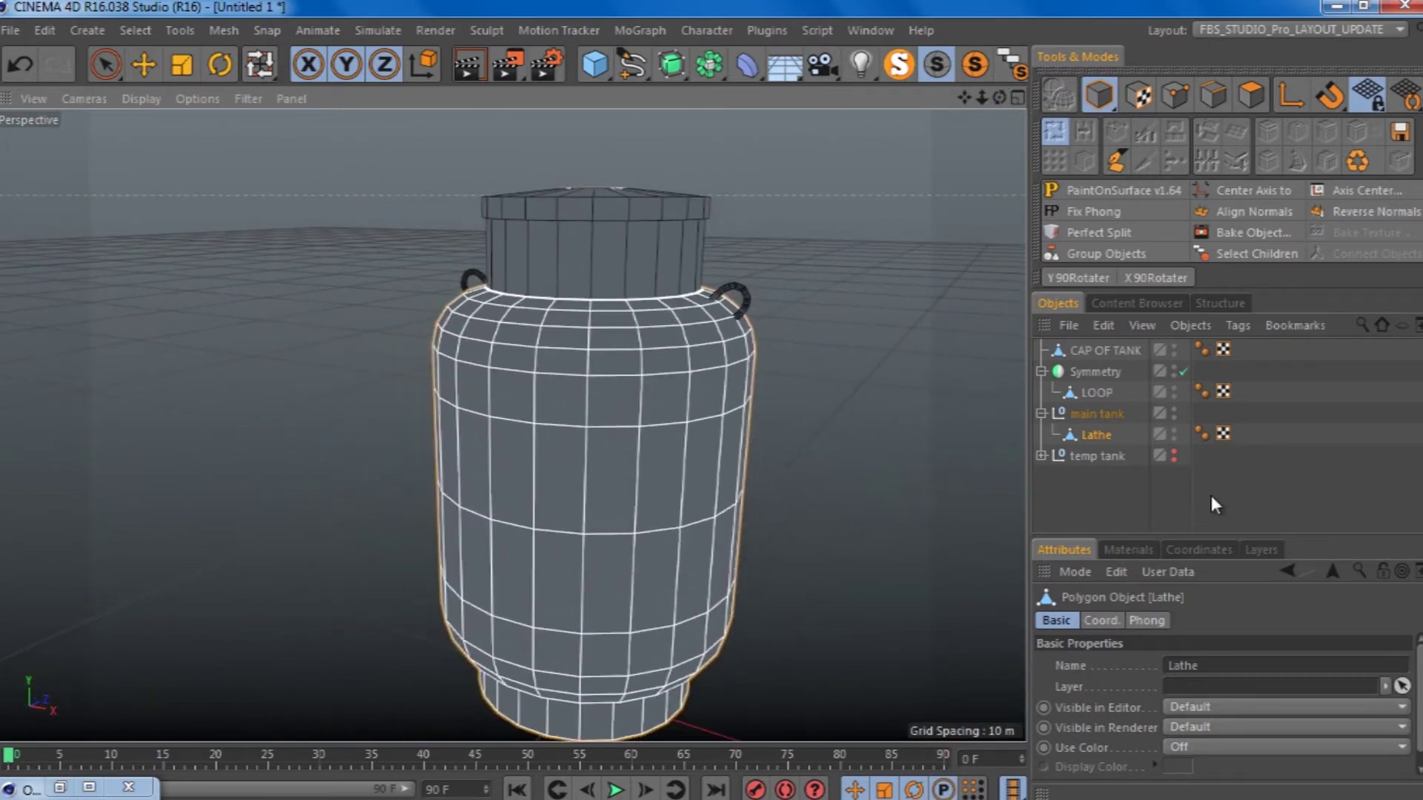
left_click(1213, 94)
key("u")
key("l")
left_click(630, 532)
left_click(627, 632)
left_click(793, 499)
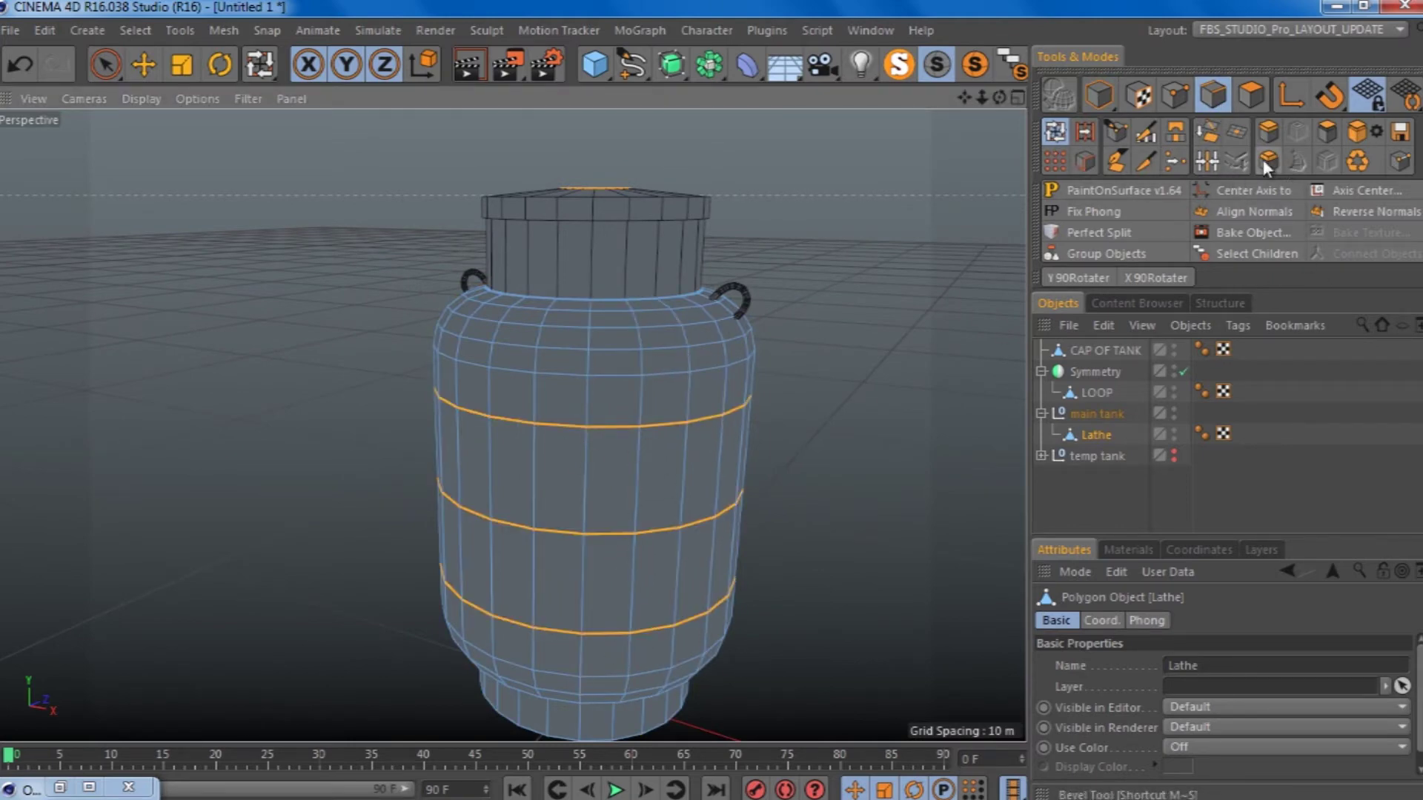
left_click(1208, 132)
Step: Undo the body loop dissolve and loop-select an edge loop around the tank neck
left_click_drag(715, 406, 724, 152)
left_click_drag(723, 152, 954, 406)
left_click(20, 64)
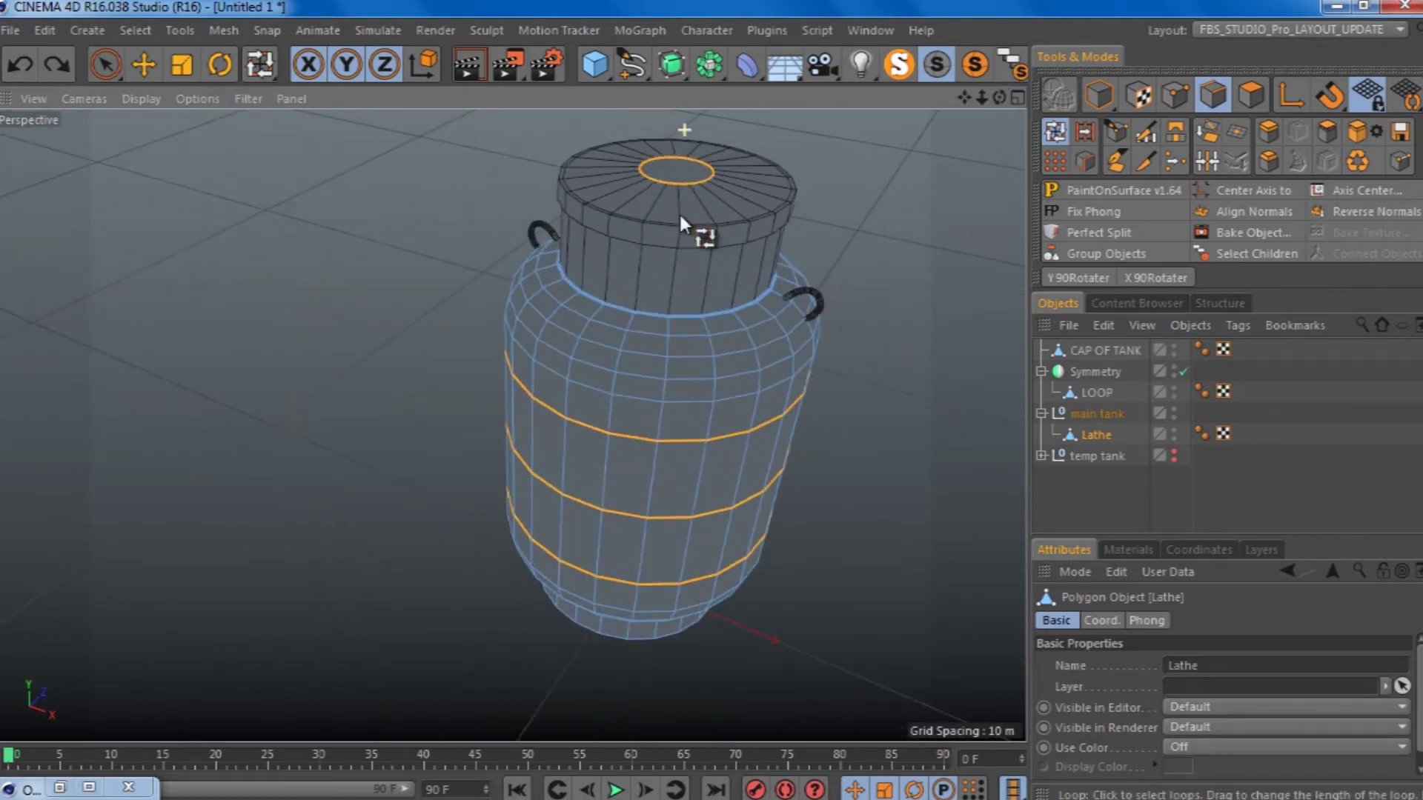
scroll("up", 3)
left_click(1250, 94)
scroll("down", 3)
left_click(1213, 94)
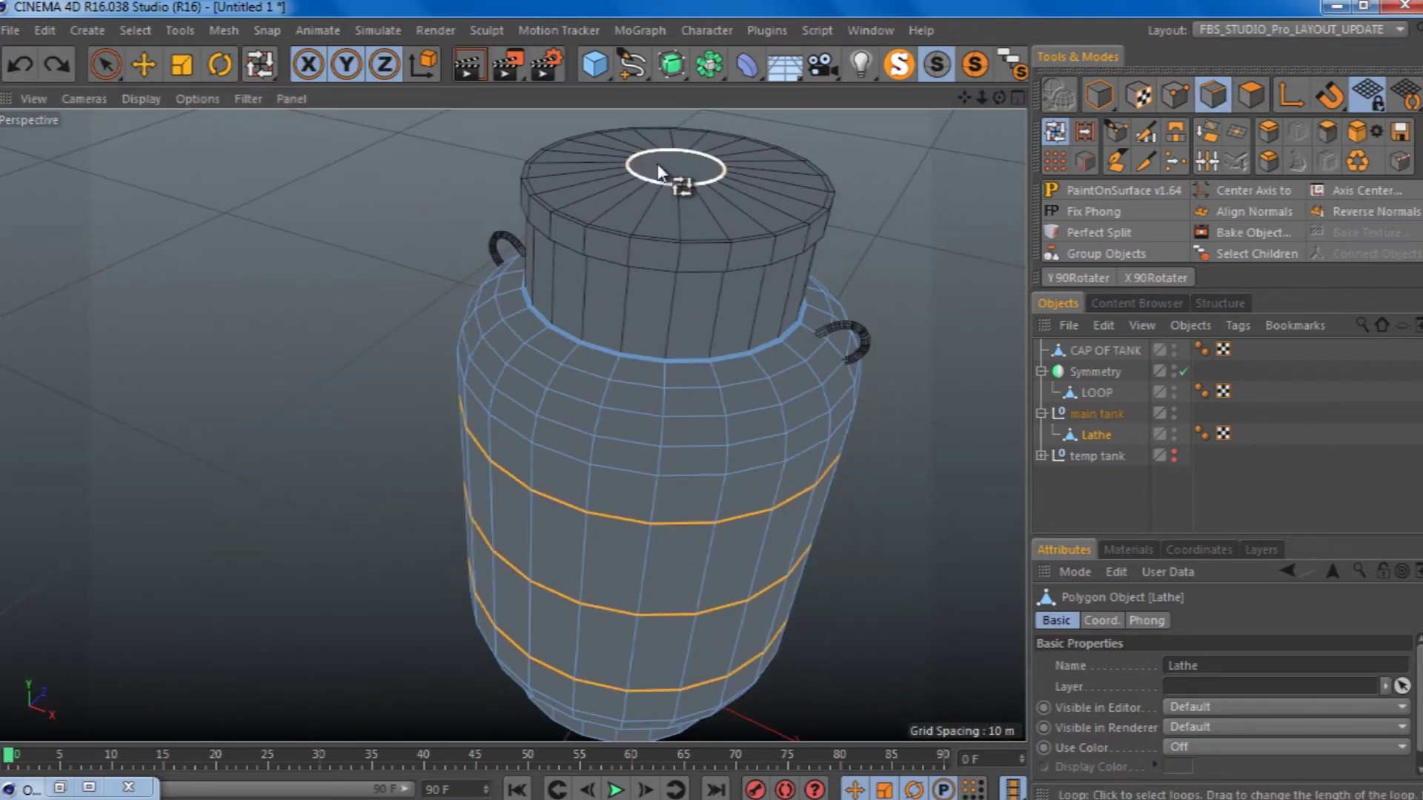
left_click(1207, 127)
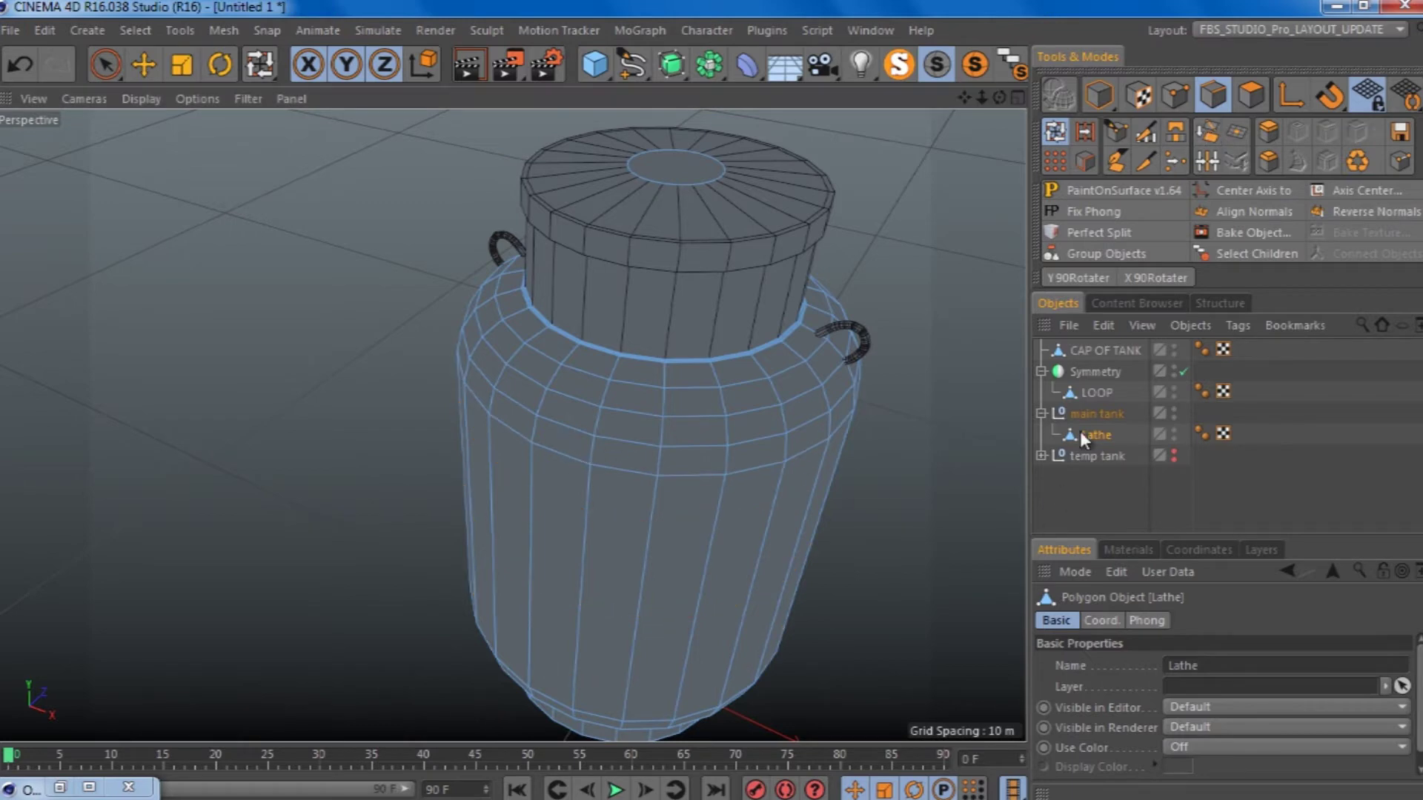
scroll("up", 3)
scroll("up", 3)
left_click(931, 302)
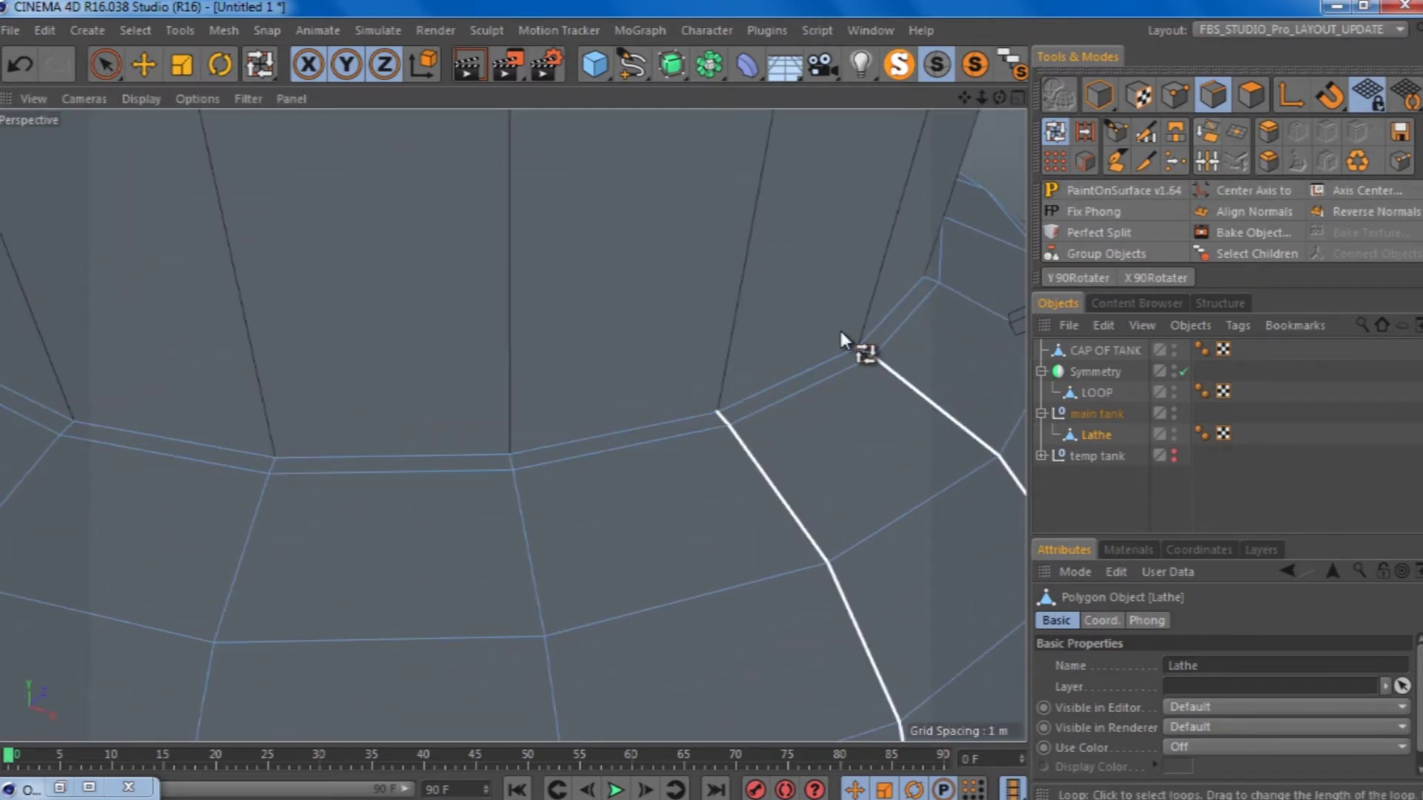
Step: Select four concentric edge loops on the tank's bottom
scroll("down", 3)
left_click_drag(775, 272, 433, 351)
scroll("up", 3)
left_click(1247, 93)
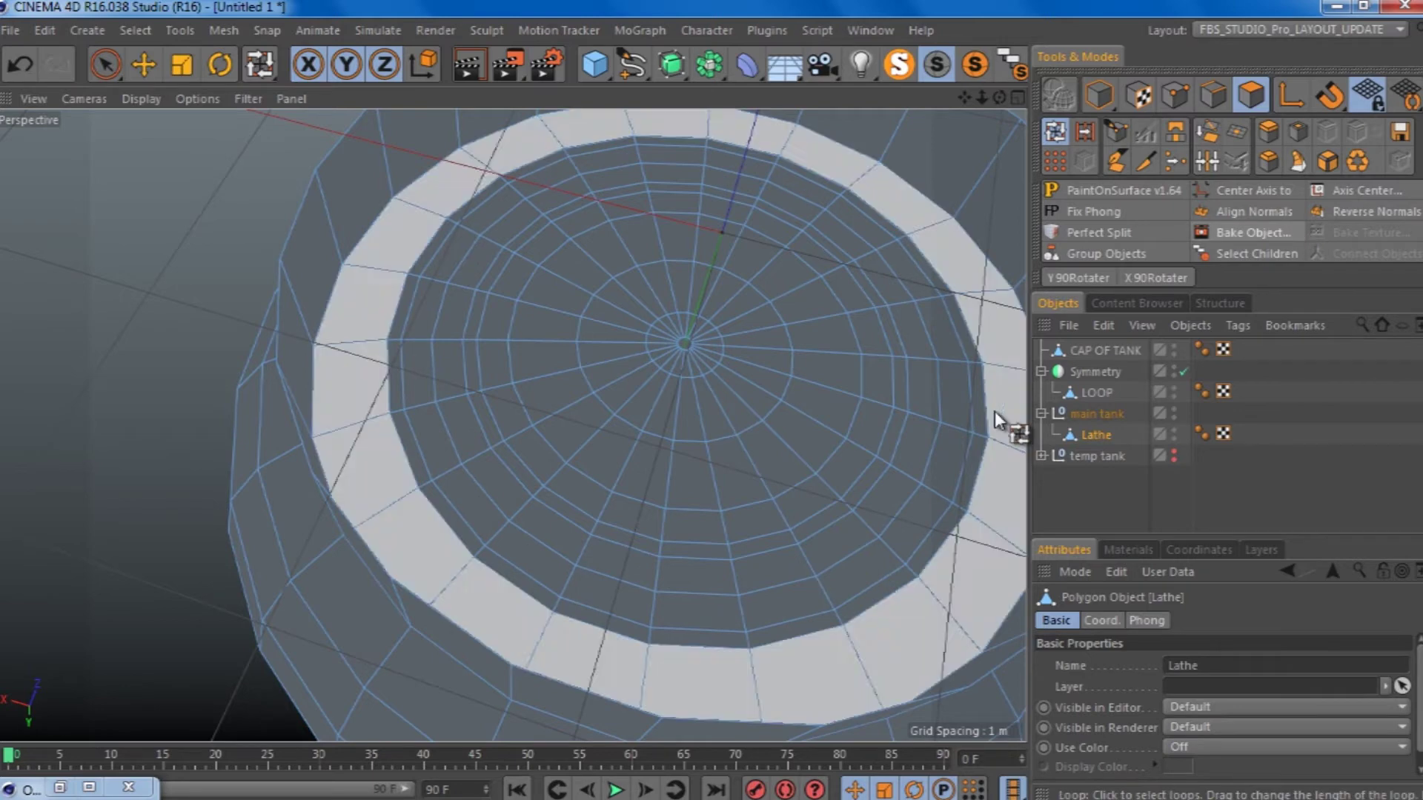
left_click(1213, 94)
left_click(819, 526)
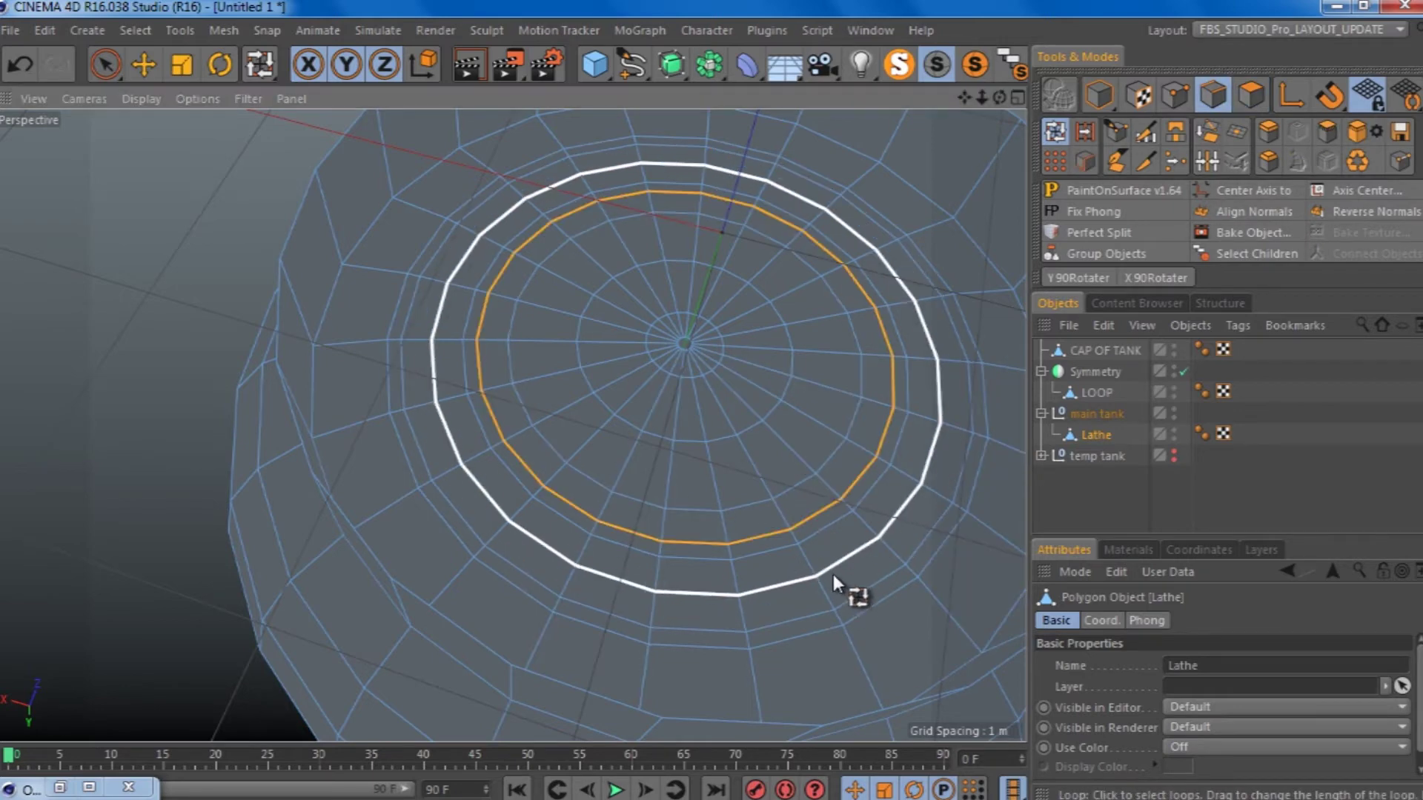
left_click(833, 576)
left_click(889, 591)
left_click(961, 591)
Step: Add the remaining bottom loops to the selection and dissolve them
left_click(848, 412)
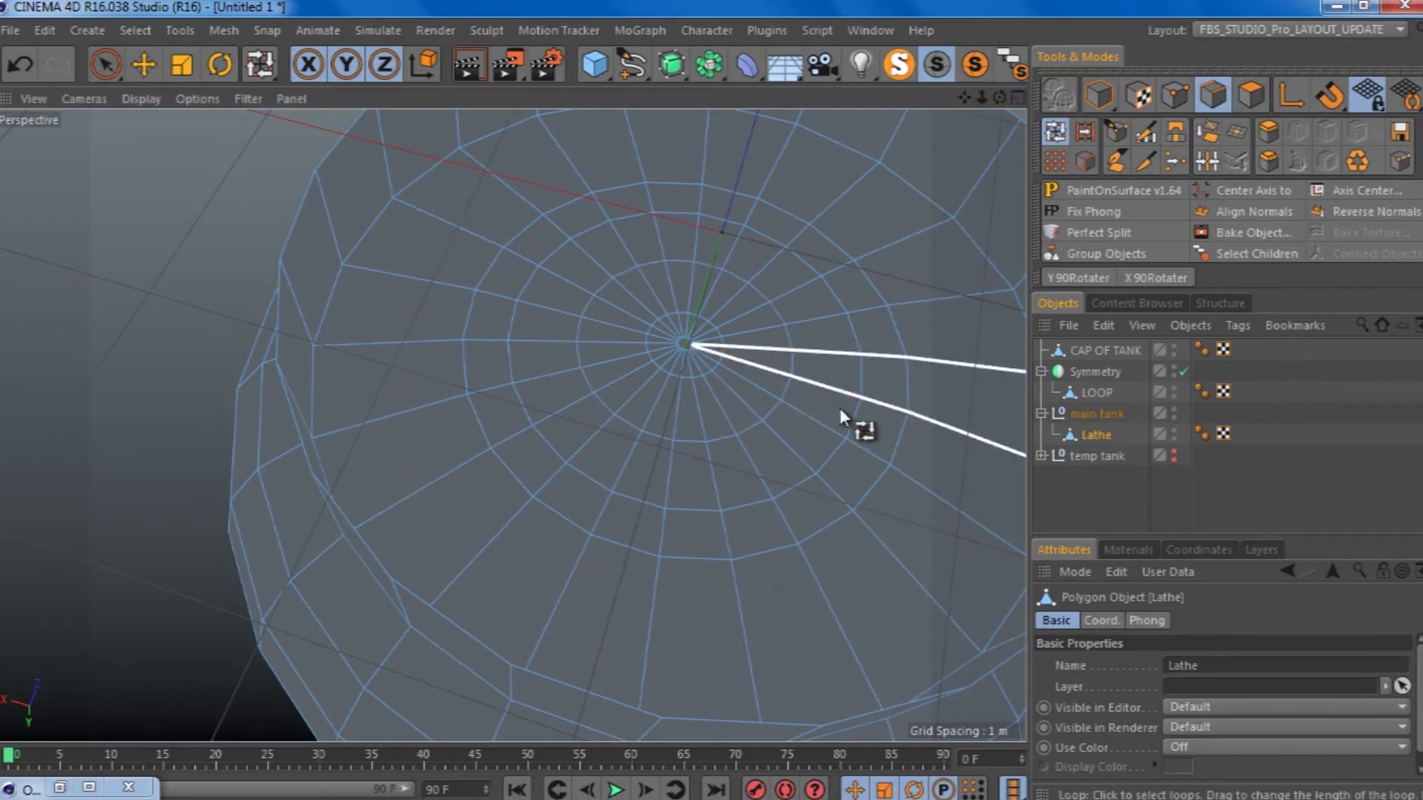
scroll("down", 3)
left_click_drag(999, 97, 789, 349)
left_click(774, 363)
left_click(1208, 154)
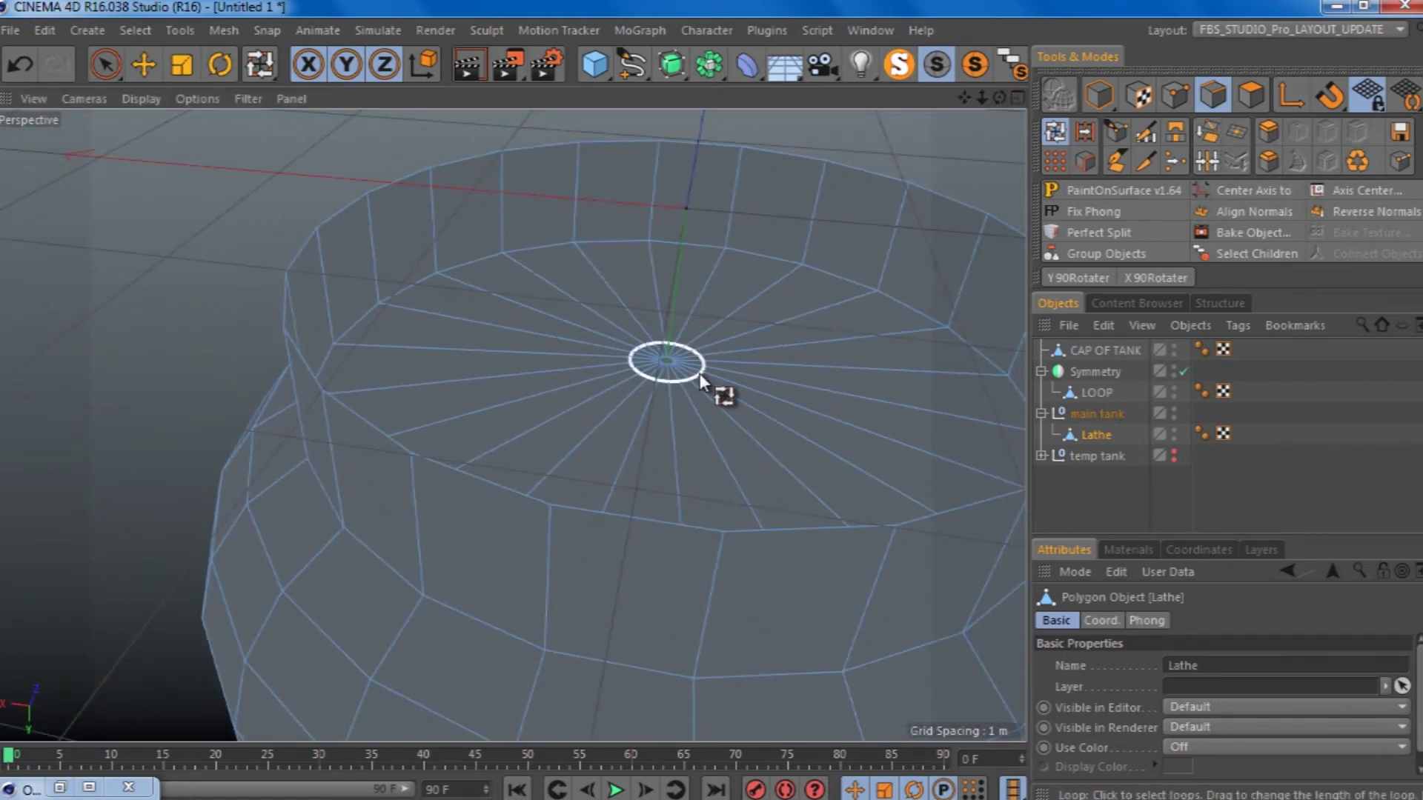
Step: Select the small loop around the bottom centre and inspect the underside
left_click(699, 372)
scroll("down", 3)
left_click_drag(583, 385, 623, 165)
scroll("up", 3)
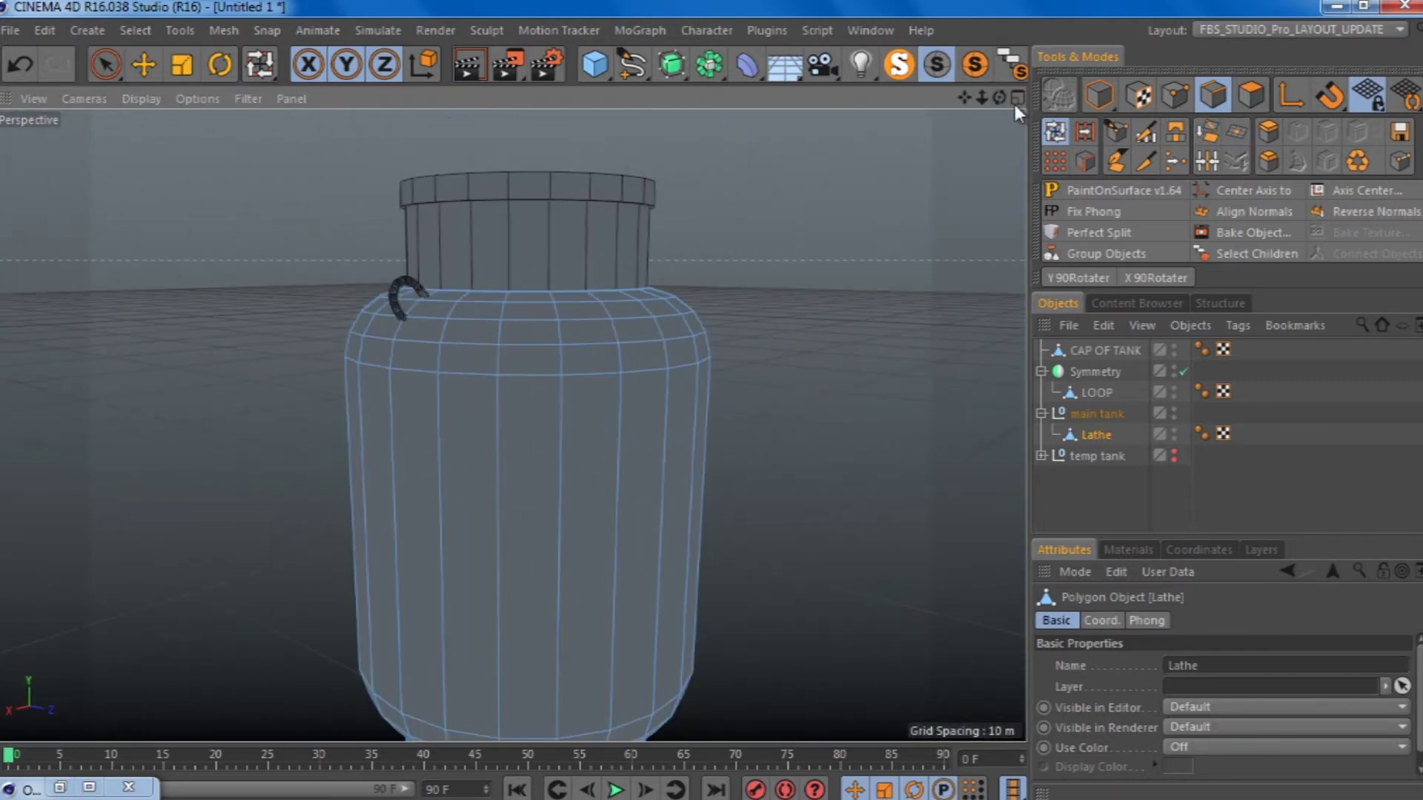
Step: Select CAP OF TANK and view the cap from a near-level front angle
scroll("up", 3)
left_click_drag(709, 401, 779, 216)
scroll("down", 3)
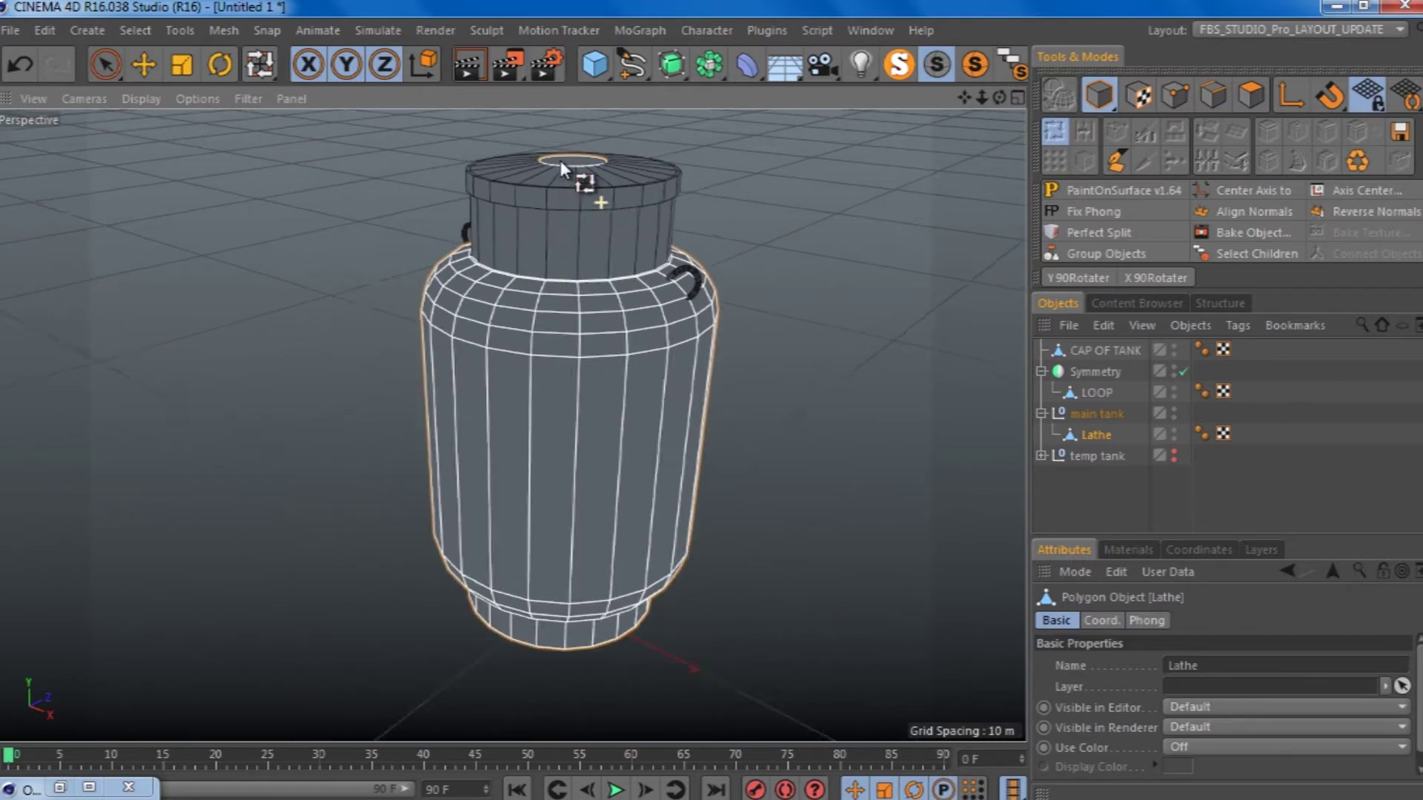
left_click(563, 178)
scroll("up", 3)
left_click_drag(889, 244, 713, 397)
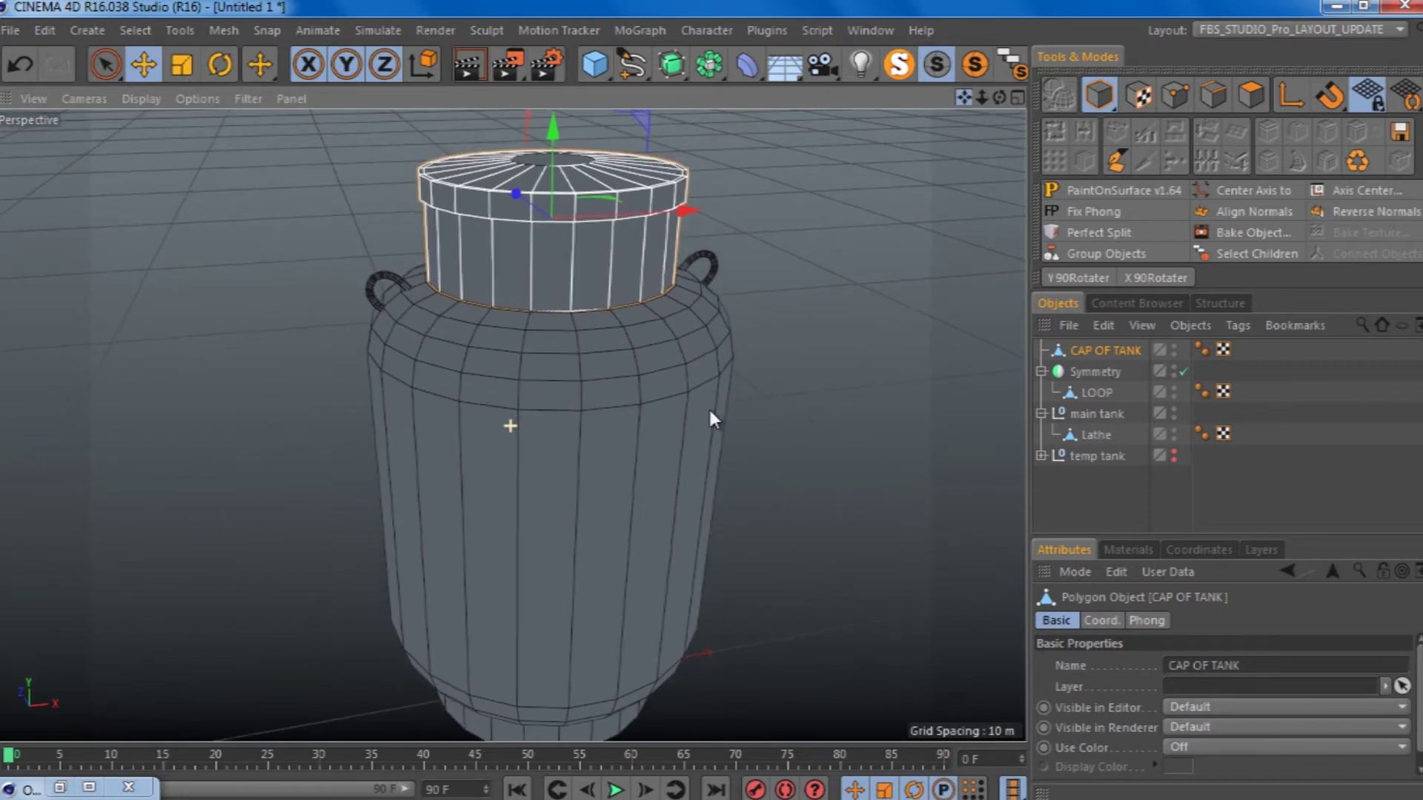
scroll("up", 3)
scroll("down", 3)
scroll("up", 3)
scroll("down", 3)
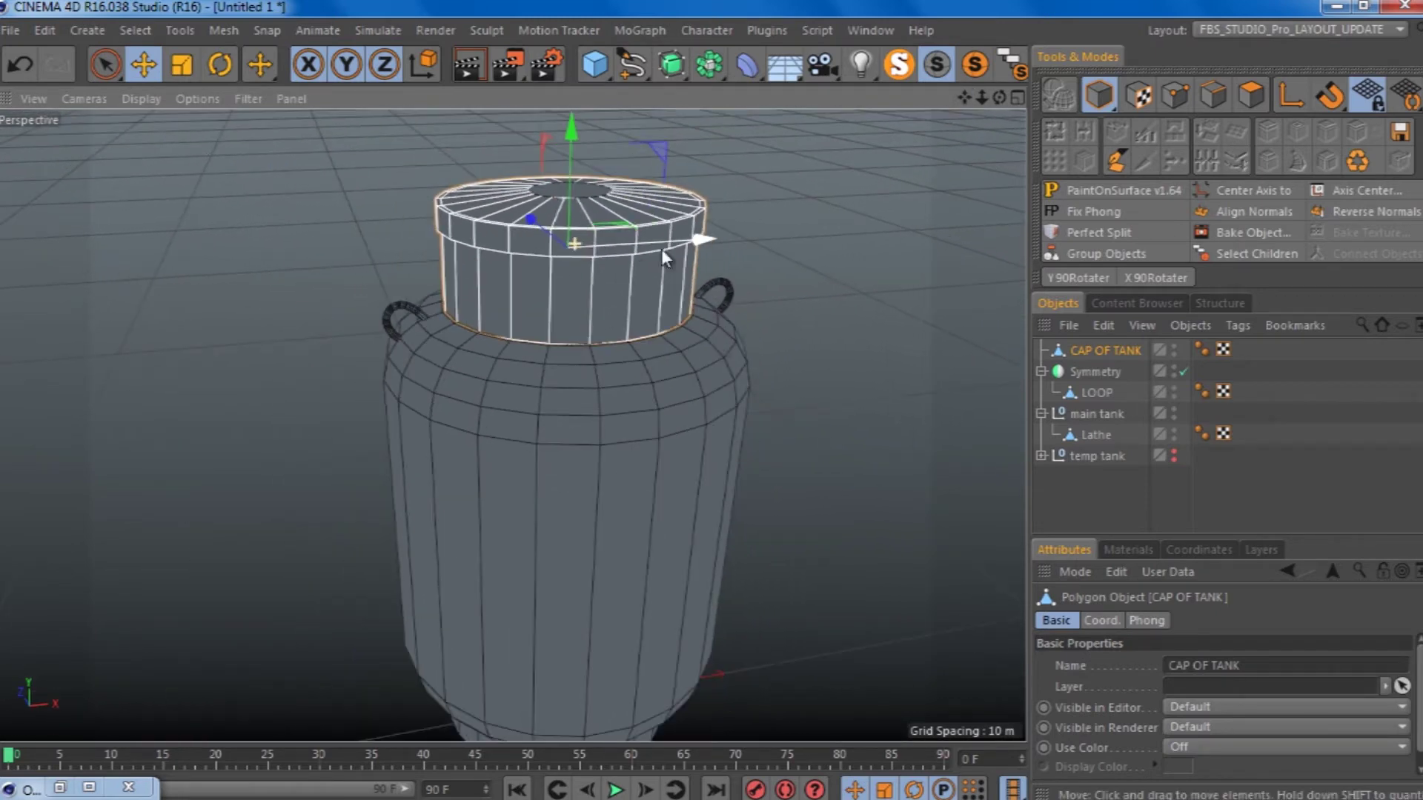
left_click_drag(710, 334, 699, 399)
scroll("up", 3)
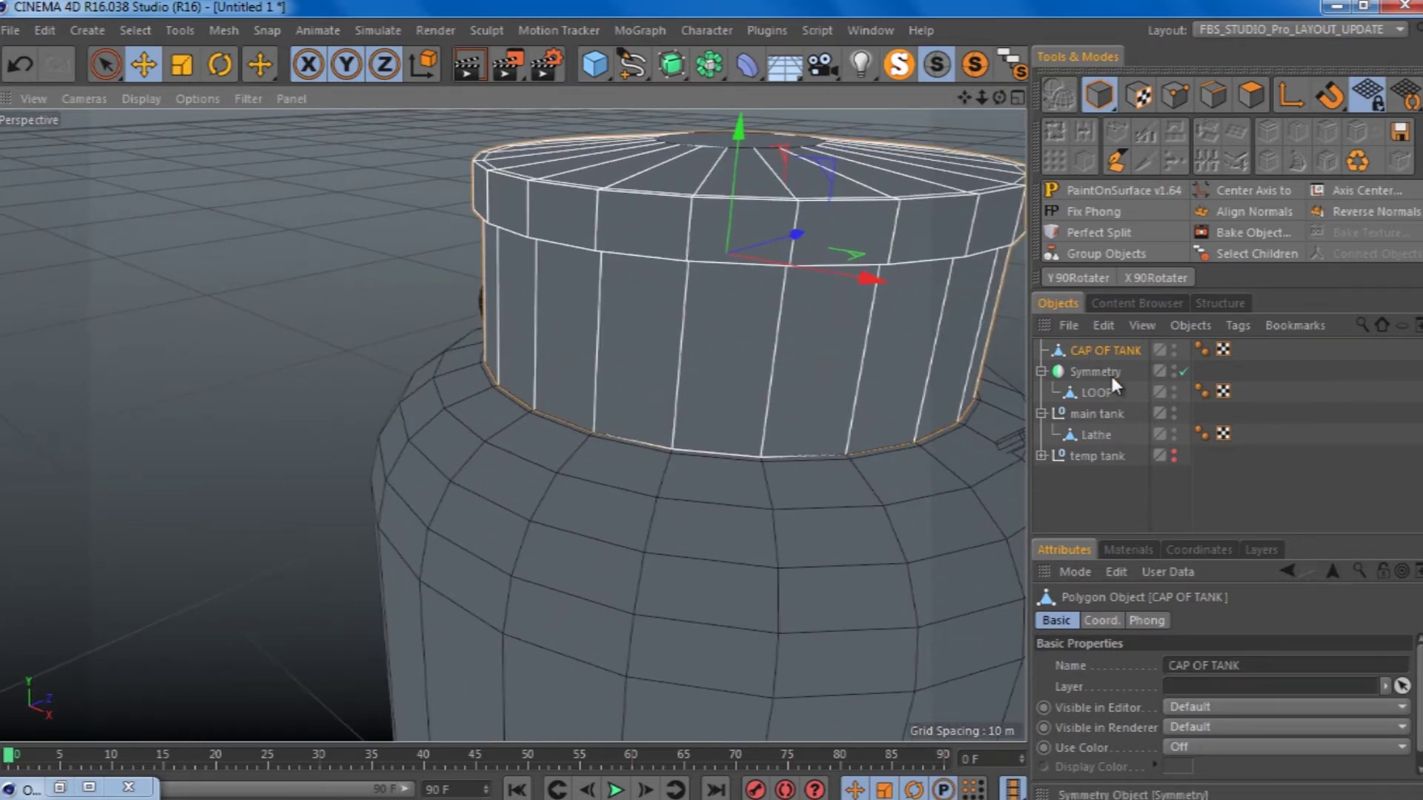
Step: Select the Lathe object and solo it
left_click(1095, 435)
left_click(899, 65)
scroll("down", 3)
scroll("up", 3)
scroll("down", 3)
left_click(1213, 94)
Step: Loop-select the middle and bottom neck edge loops and dissolve them
key("u")
key("l")
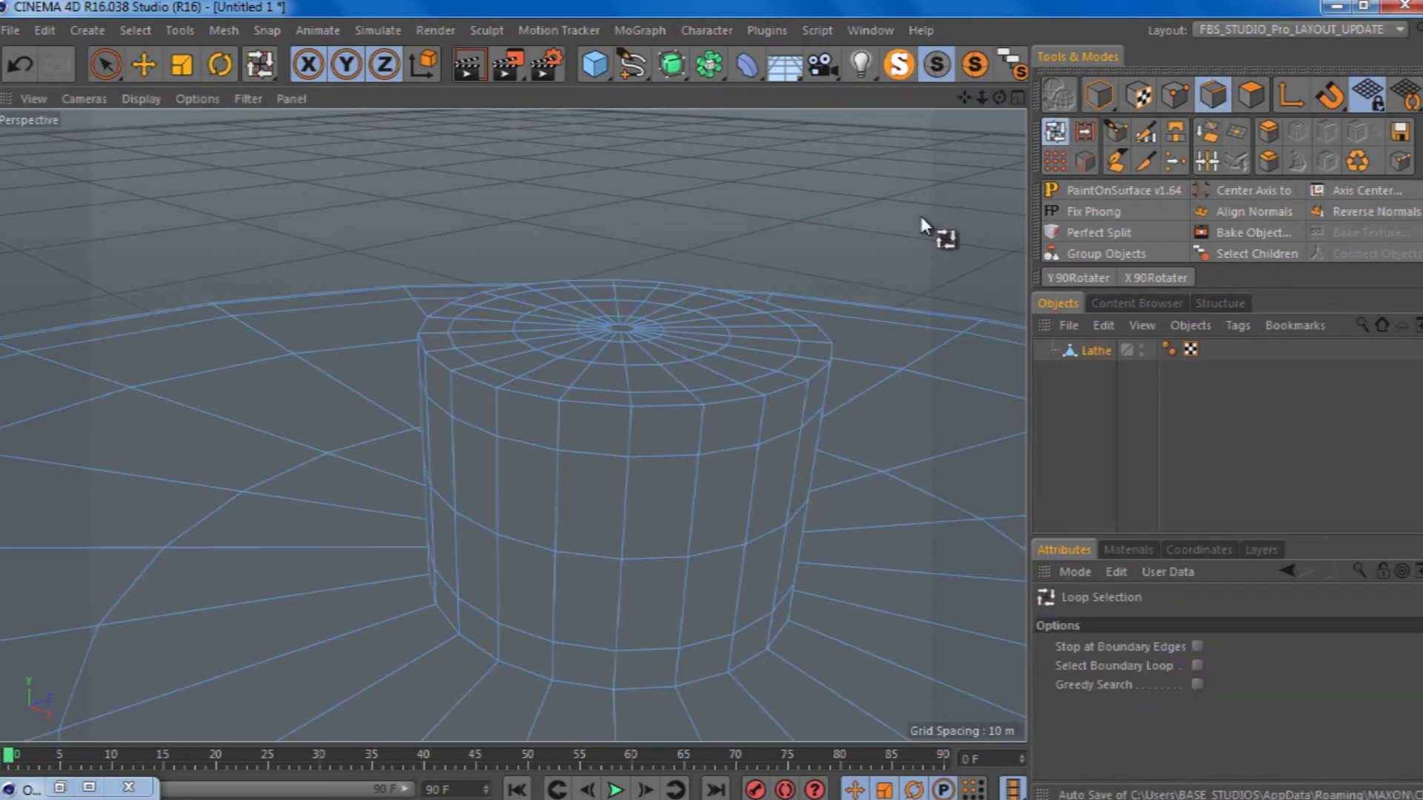
left_click(665, 556)
left_click(654, 650)
key("ctrl+shift+a")
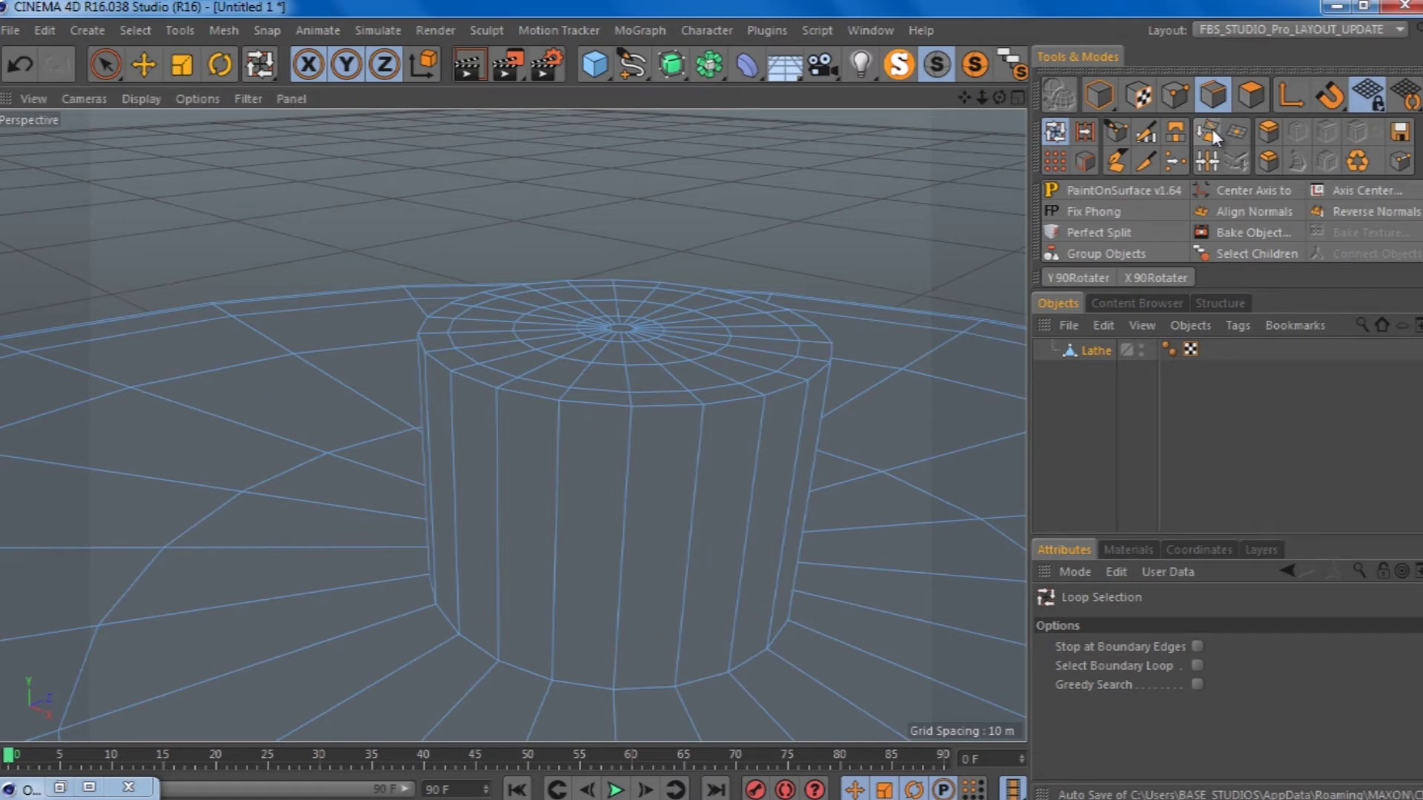
Step: Select the small inner loop on the neck top and review the whole body
left_click(646, 369)
left_click(670, 261)
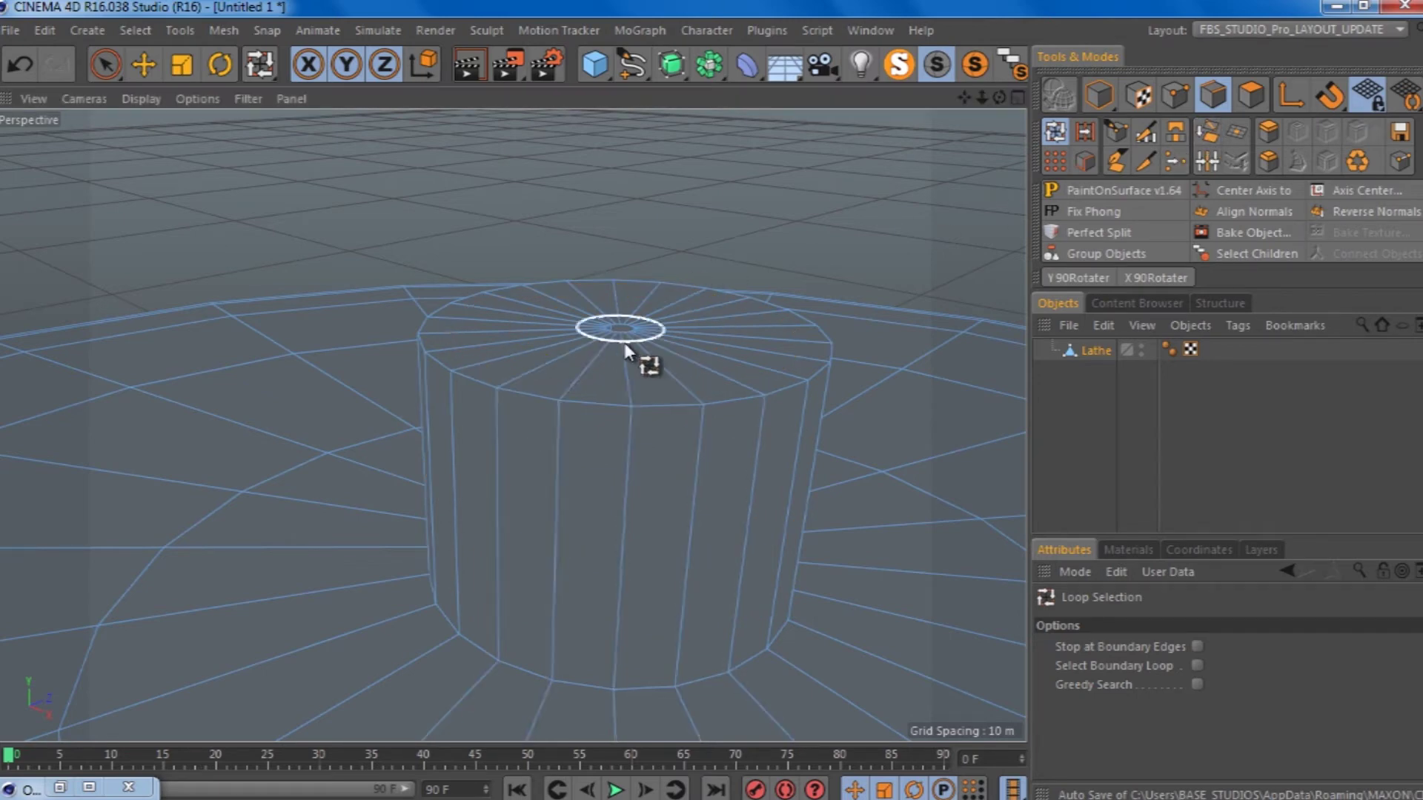
left_click(624, 341)
scroll("down", 3)
scroll("down", 3)
scroll("down", 3)
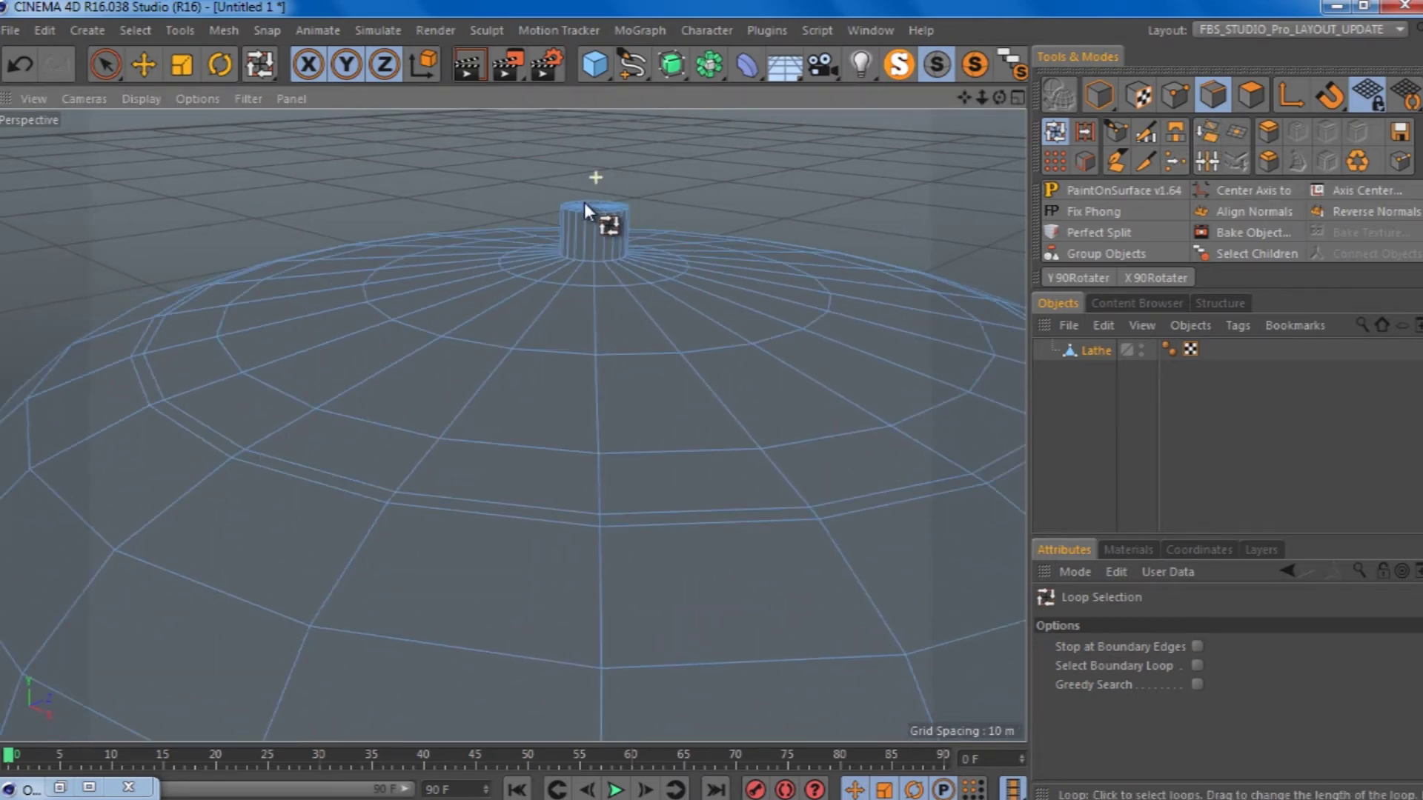
left_click_drag(584, 202, 557, 118)
scroll("down", 3)
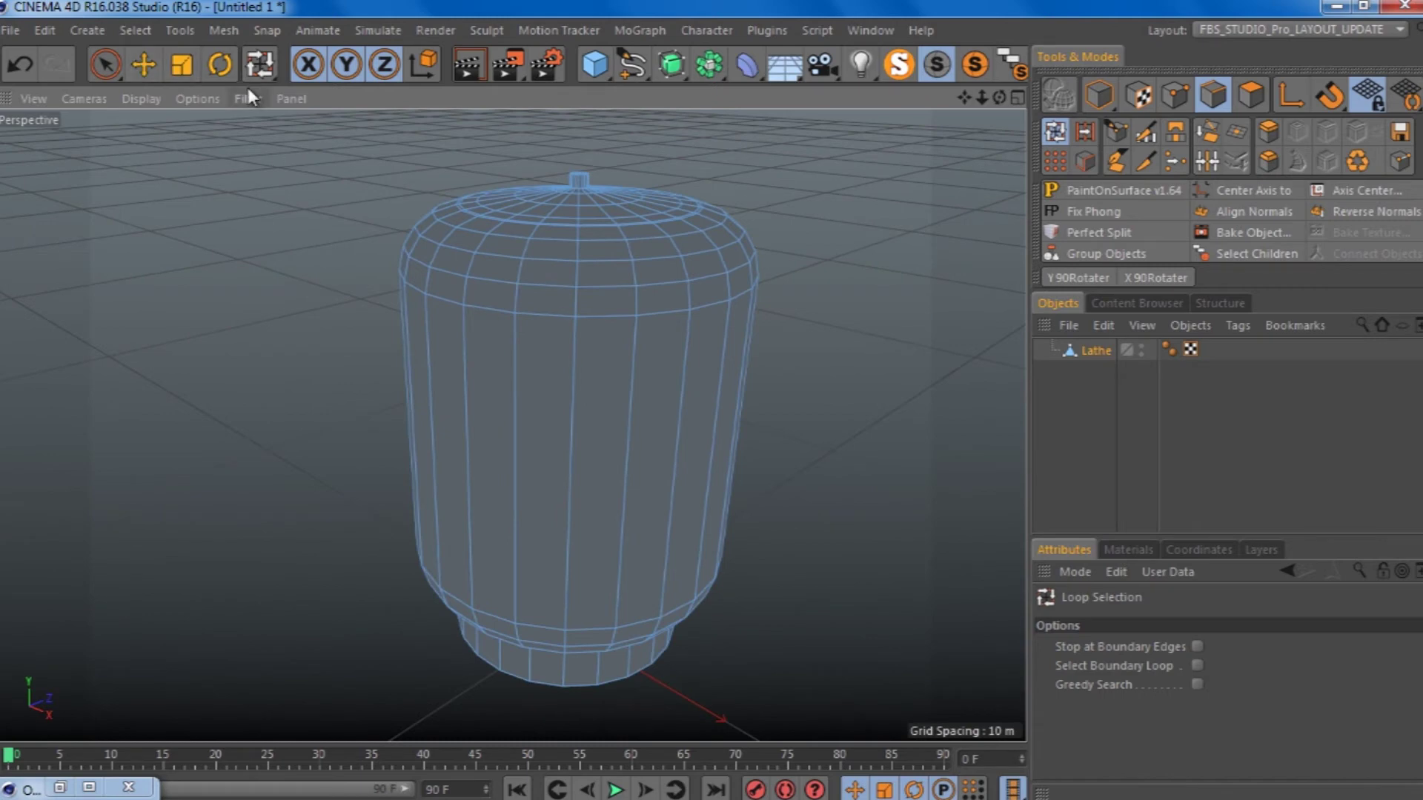
left_click_drag(481, 282, 548, 553)
left_click(197, 99)
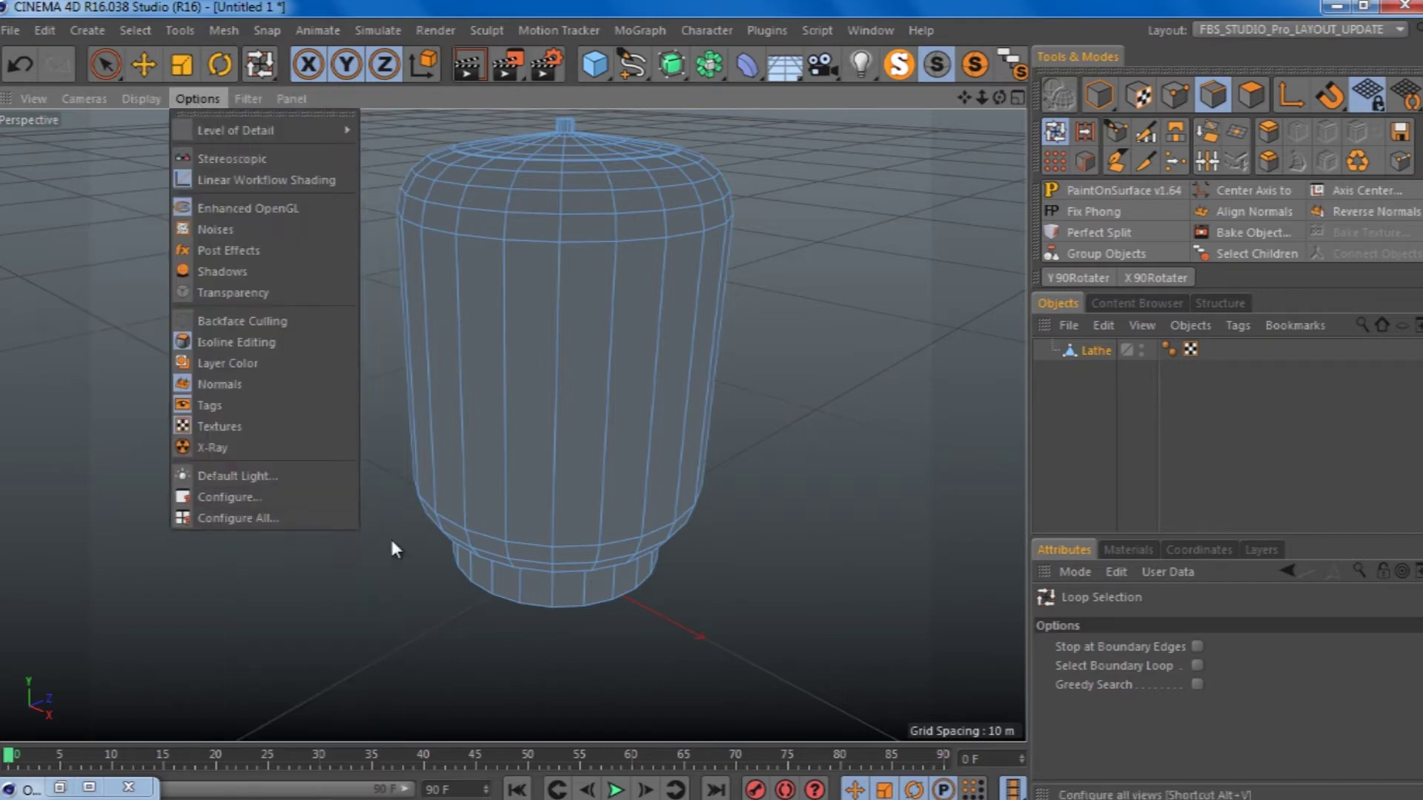
Step: Restore the full scene and add a Cylinder with 0.5 m radius and 2 m height
left_click(1083, 388)
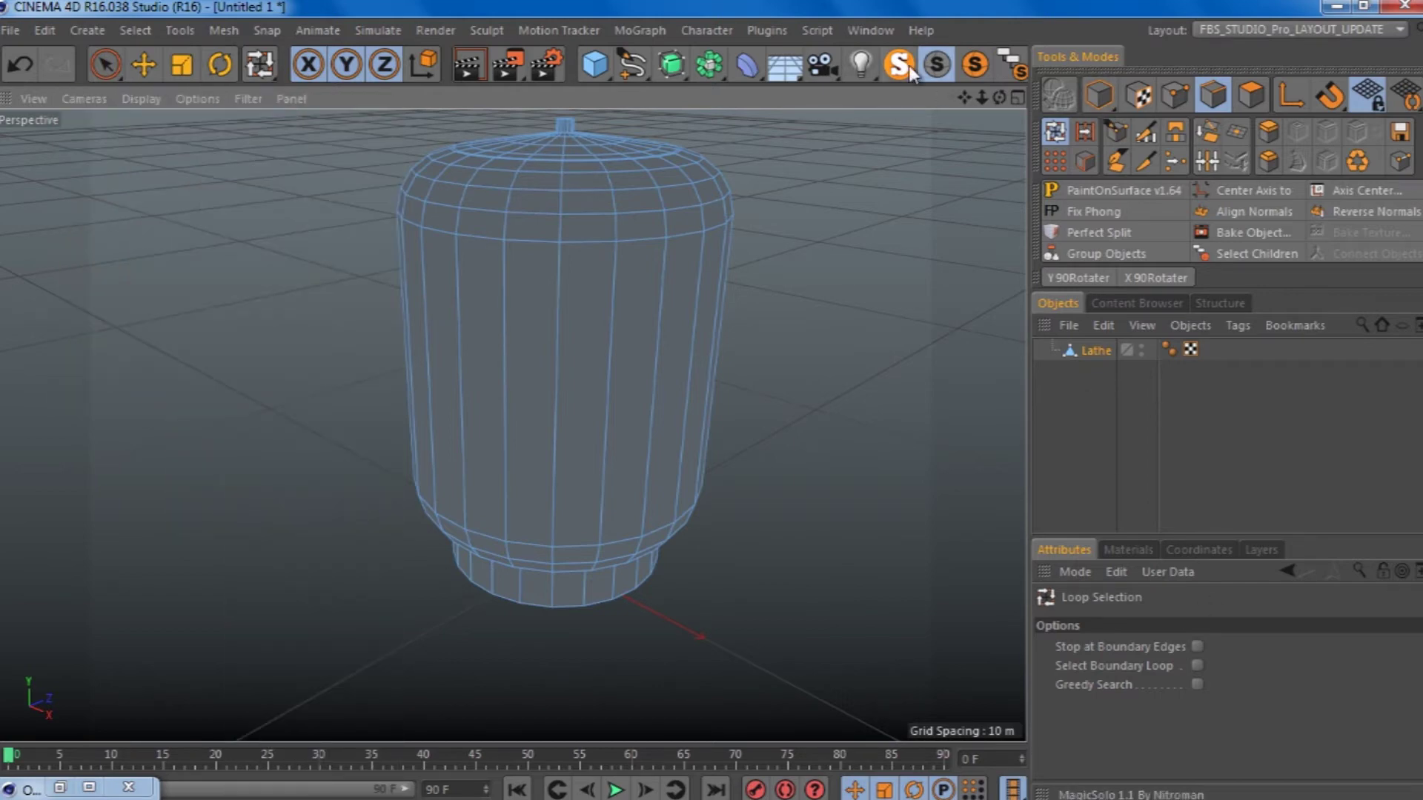
left_click(129, 28)
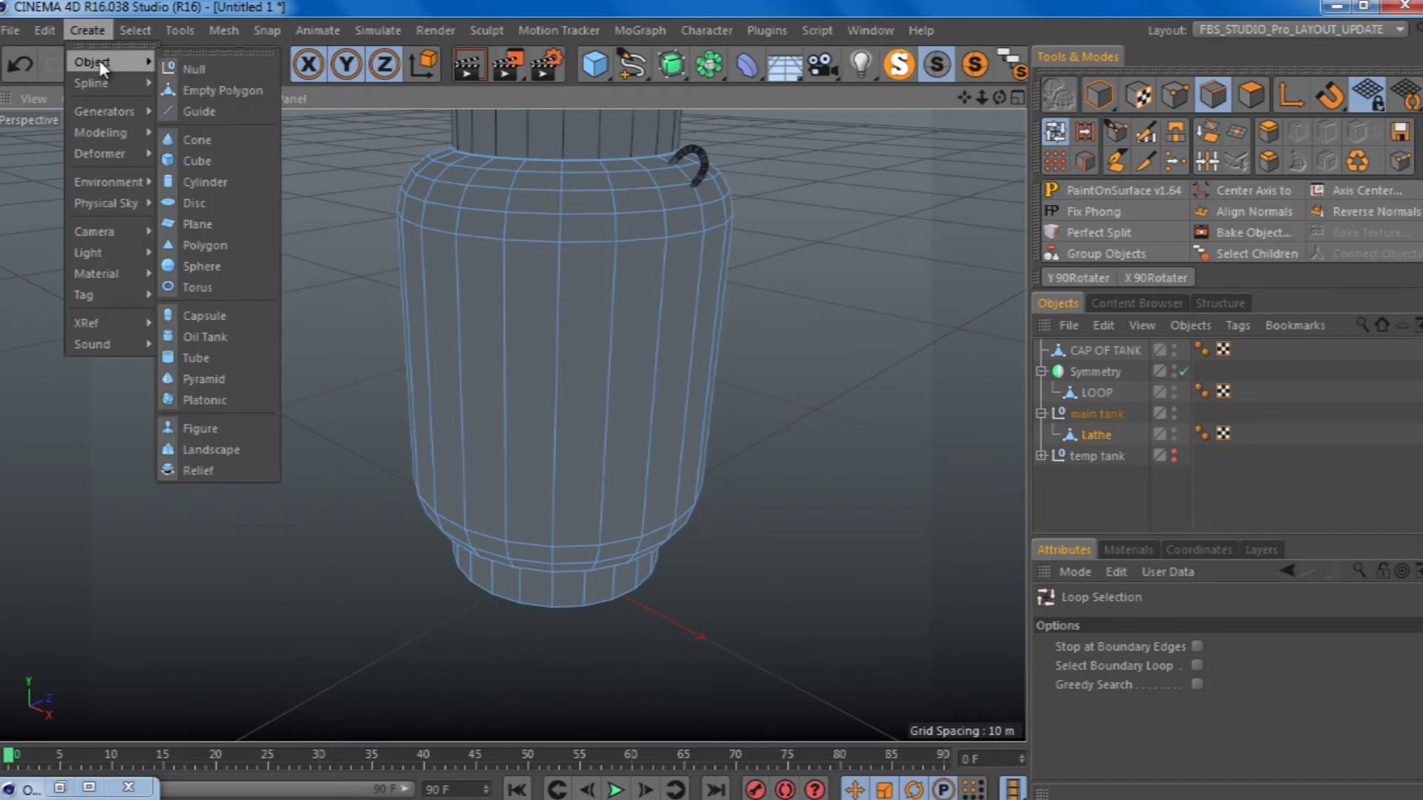
left_click(93, 36)
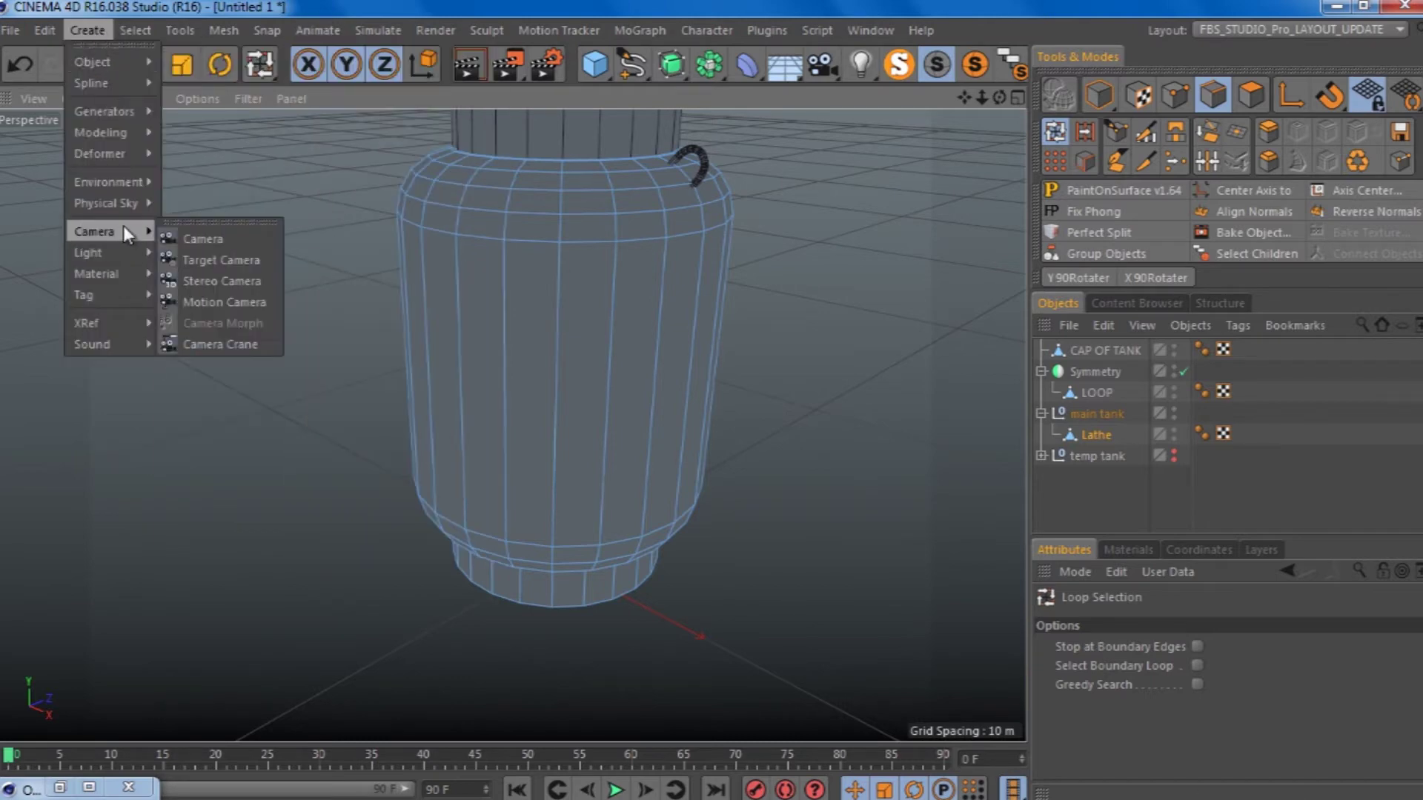
mouse_move(93, 61)
left_click(191, 185)
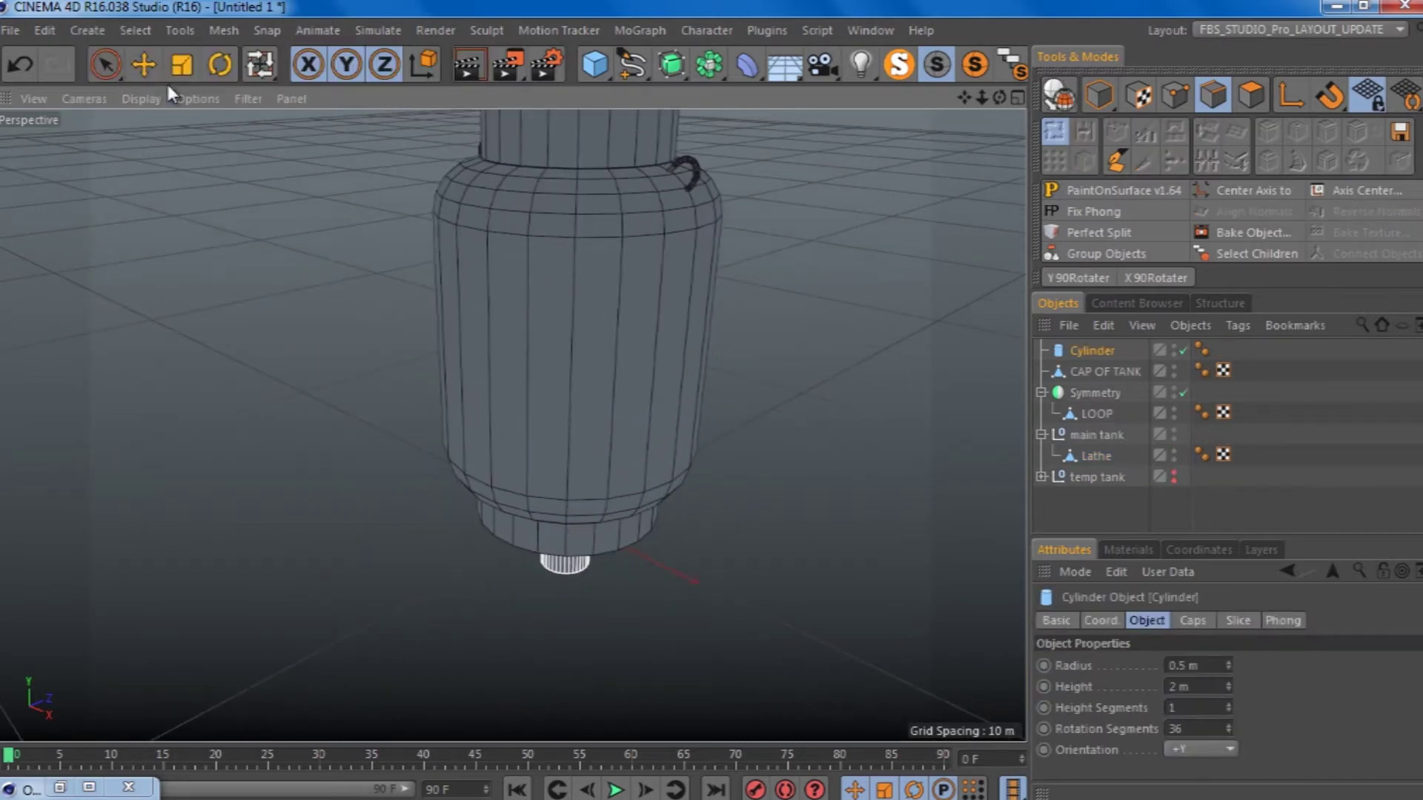
Step: Move Lathe out of the main tank group and hide CAP OF TANK in the viewport
key("e")
left_click_drag(572, 392, 618, 411)
scroll("up", 3)
scroll("up", 3)
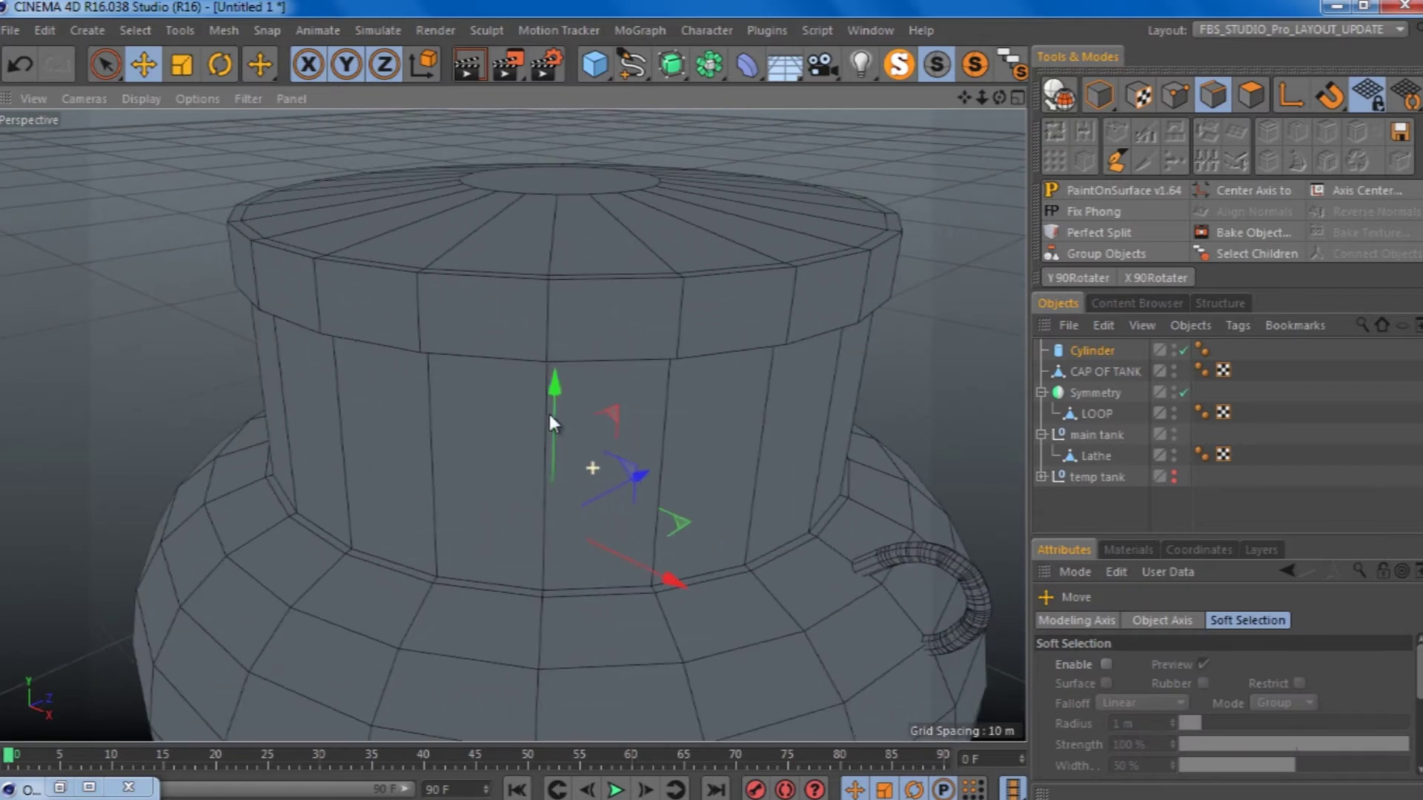
left_click(1101, 454)
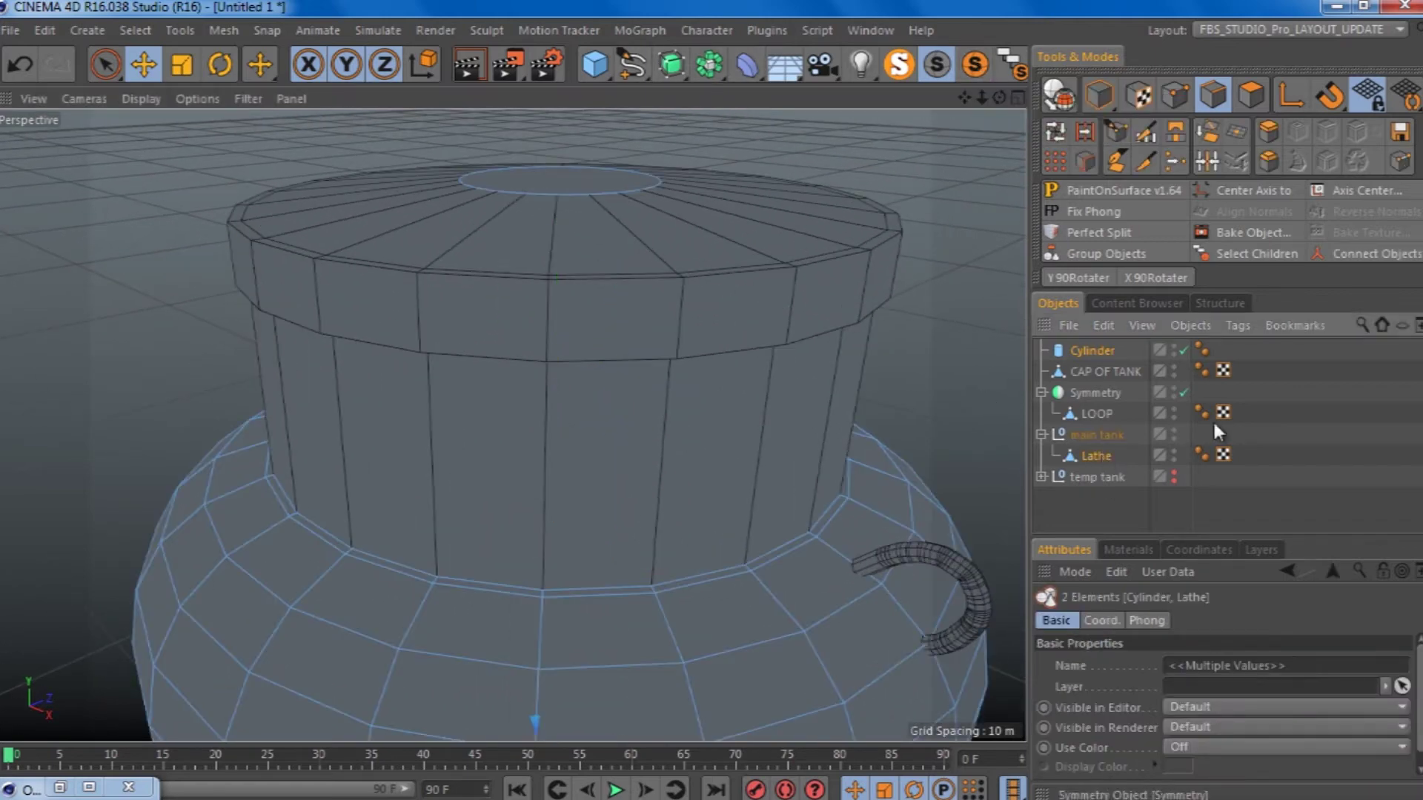
left_click_drag(1101, 455, 1087, 363)
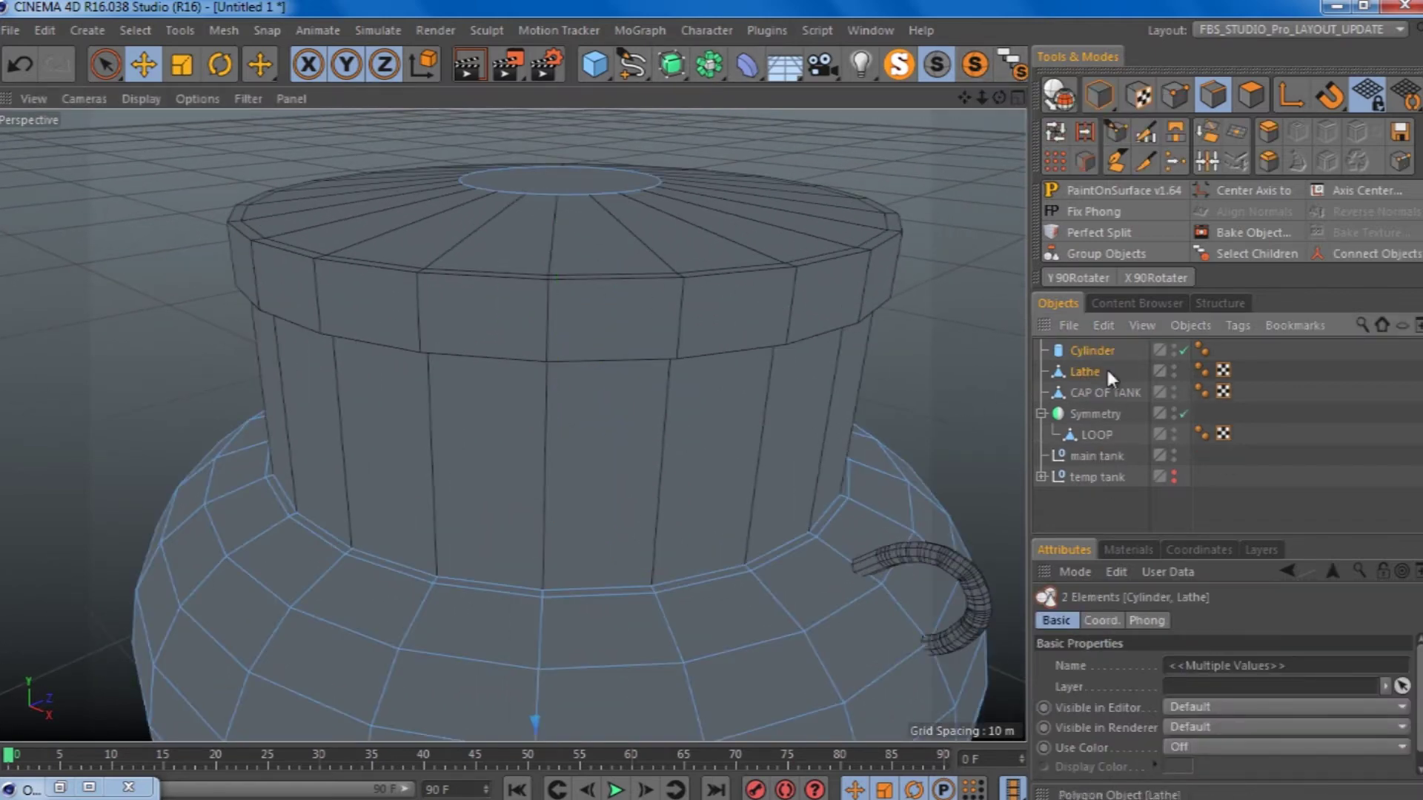
left_click(1174, 390)
left_click_drag(504, 317, 555, 258)
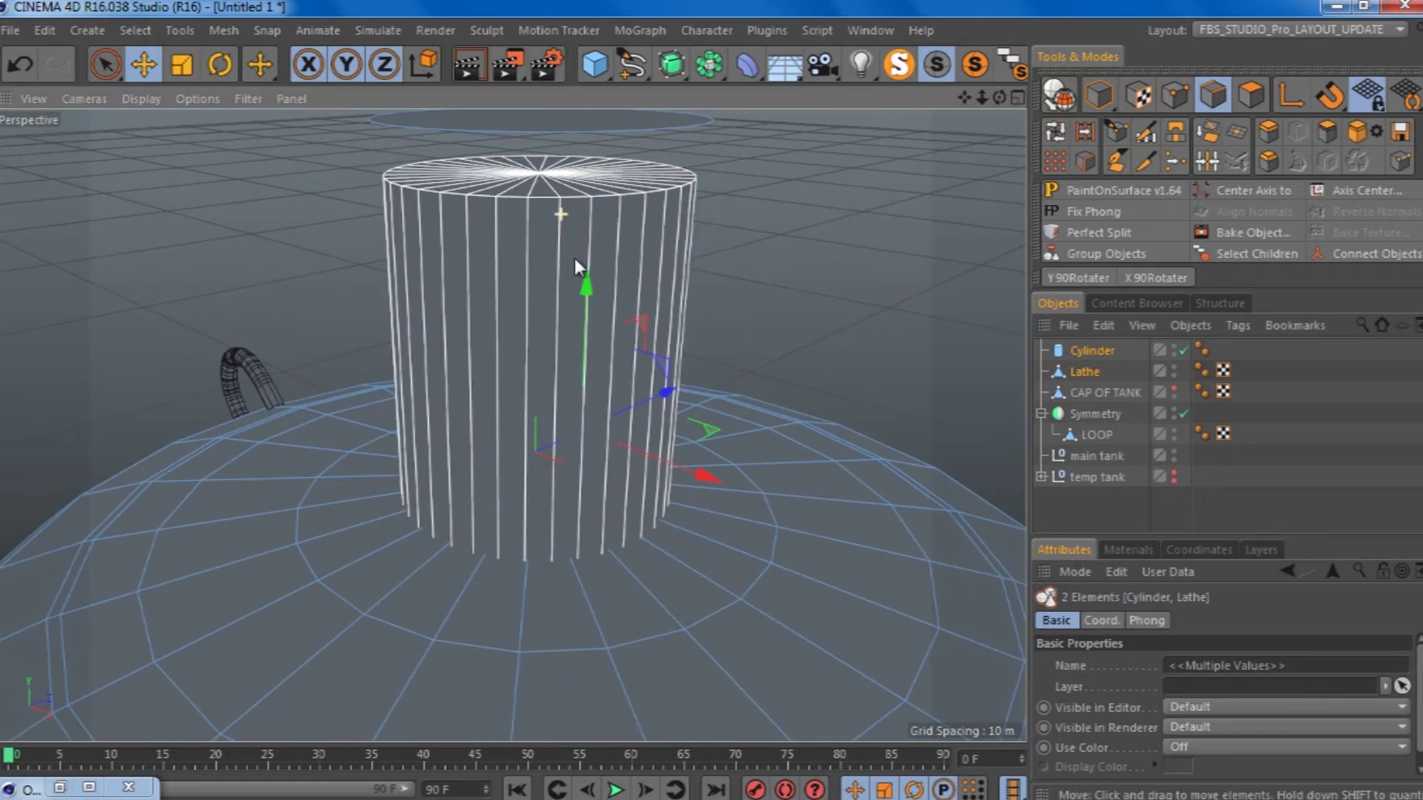
key("ctrl+z")
left_click_drag(793, 297, 714, 375)
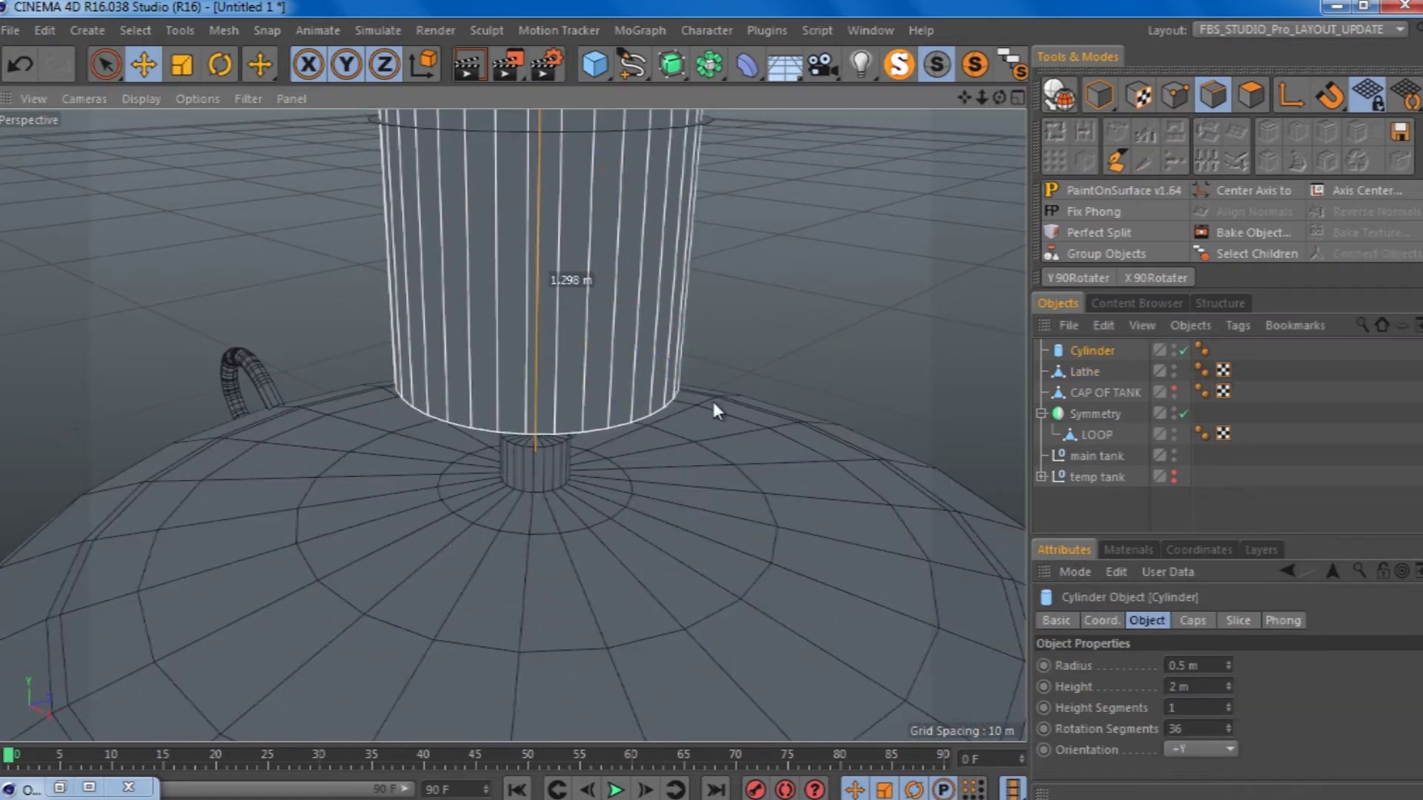
Step: Scale the cylinder down and raise it onto the tank's neck
key("t")
scroll("down", 3)
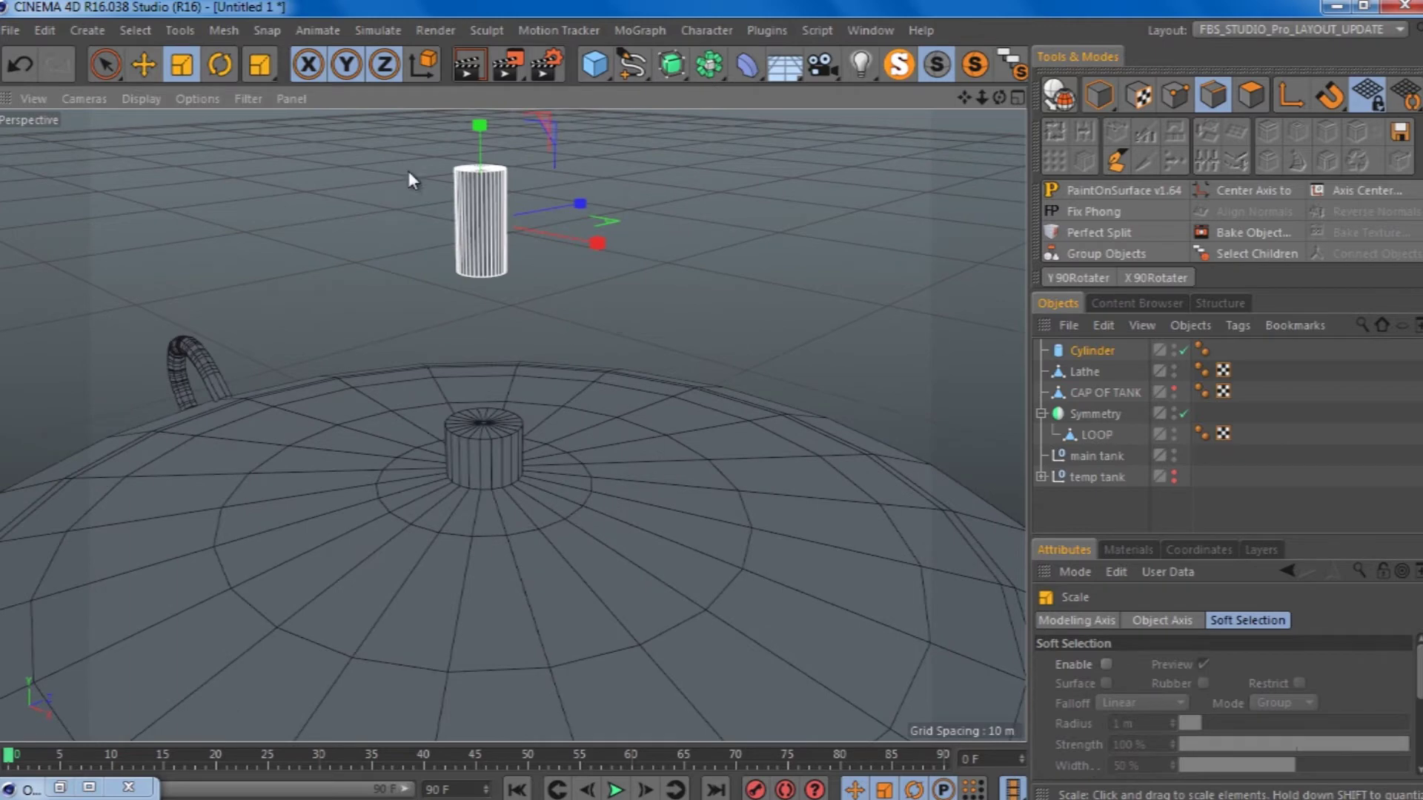
key("e")
scroll("up", 3)
scroll("up", 3)
scroll("up", 3)
left_click_drag(527, 392, 434, 206)
scroll("down", 3)
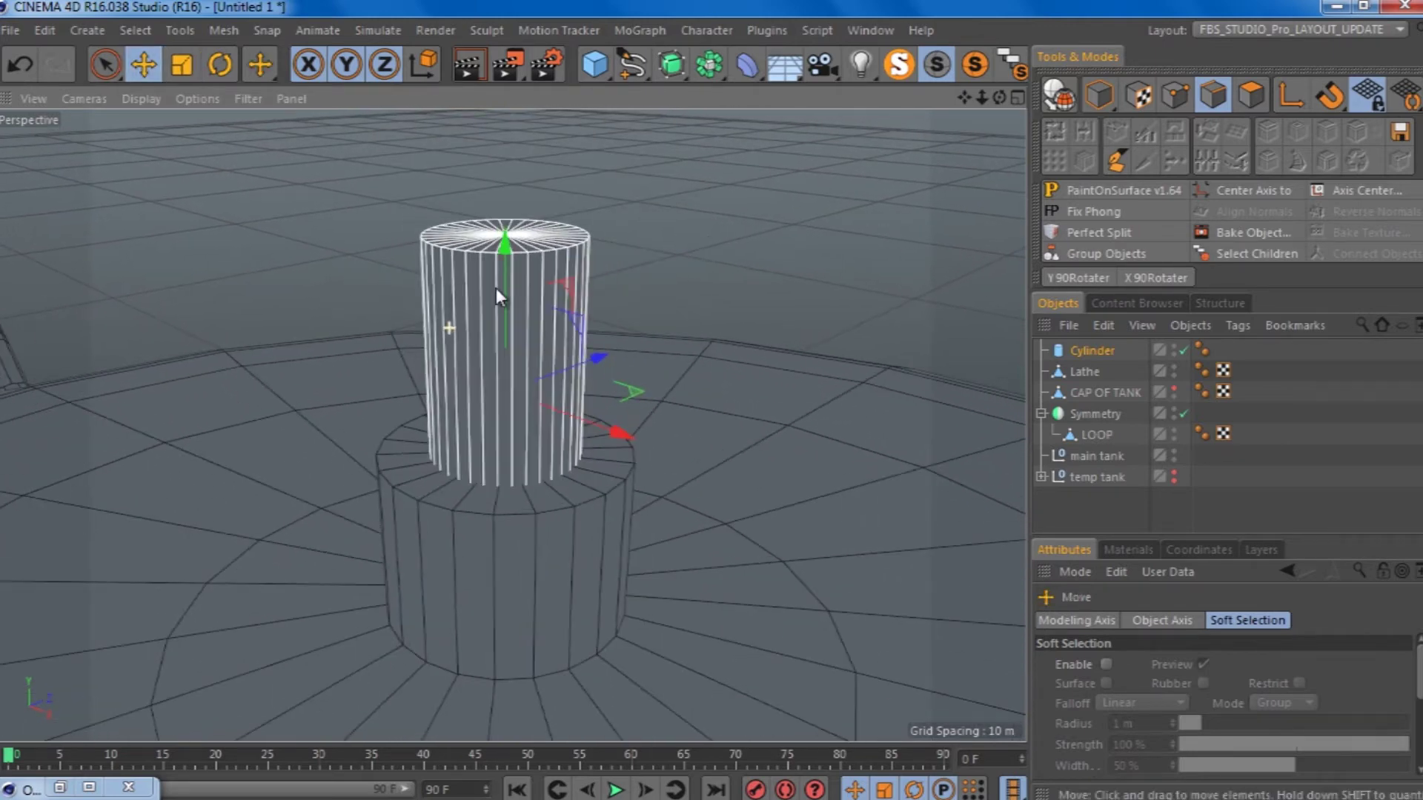
scroll("up", 3)
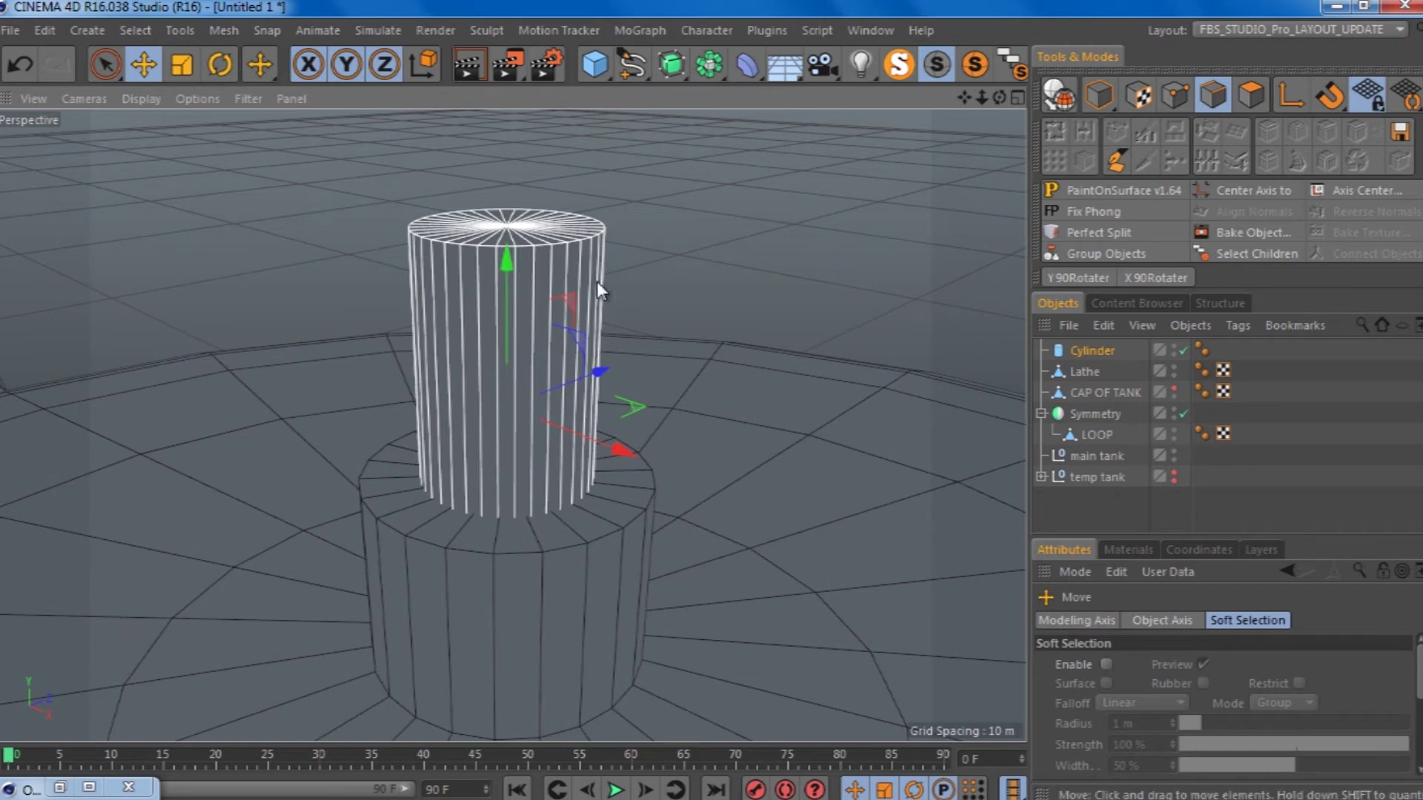
scroll("up", 3)
Step: Switch to the scale tool and show the four-view layout
key("9")
left_click(200, 65)
scroll("down", 3)
scroll("up", 3)
middle_click(692, 404)
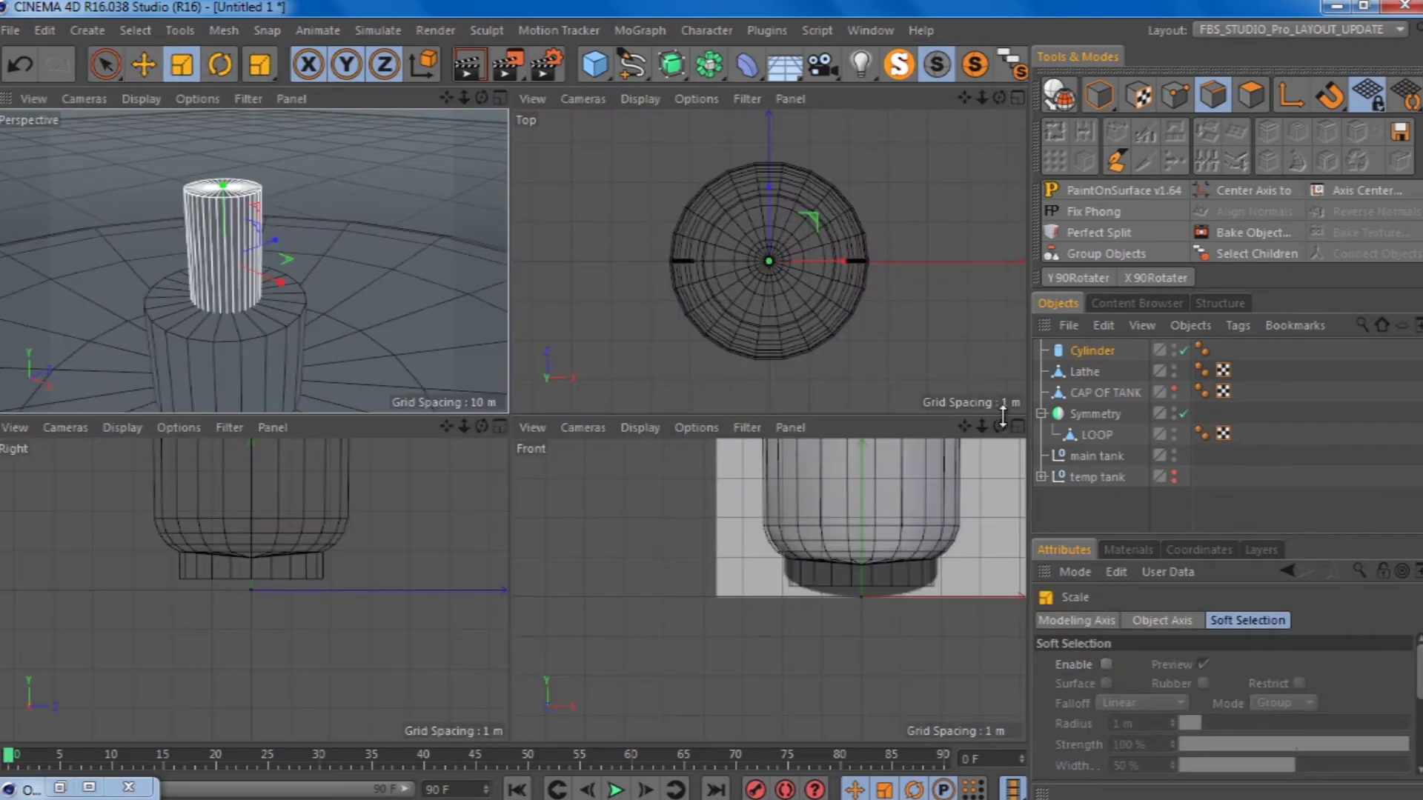
Step: Scale up the cylinder, copy it, and lengthen the horizontal crossbar slightly
scroll("up", 3)
scroll("up", 3)
left_click_drag(814, 454, 551, 226)
key("e")
key("r")
key("e")
left_click_drag(878, 324, 899, 324)
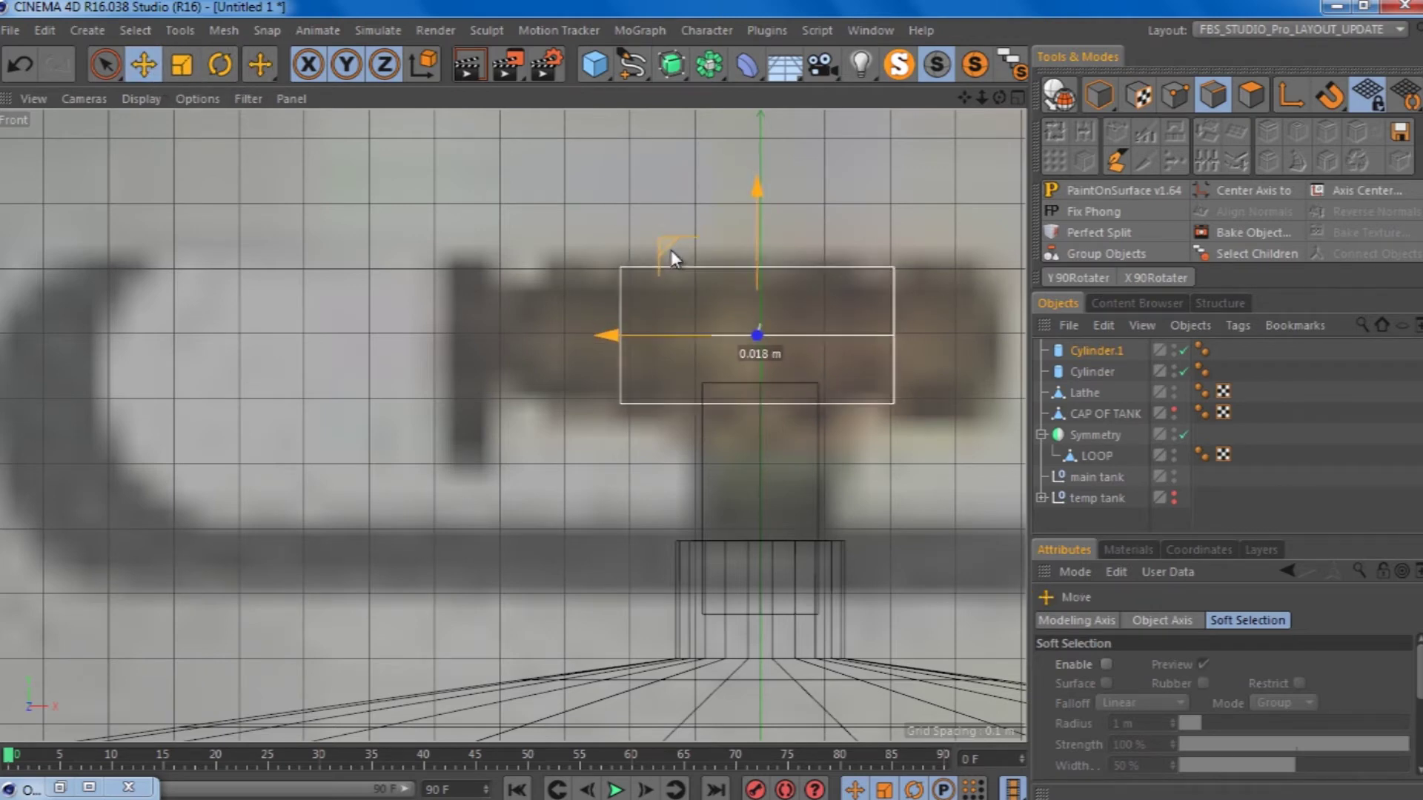
Step: Resize the horizontal valve pipe Cylinder.1 to the reference image's length from both ends
scroll("up", 3)
left_click(1099, 94)
left_click_drag(552, 320, 359, 326)
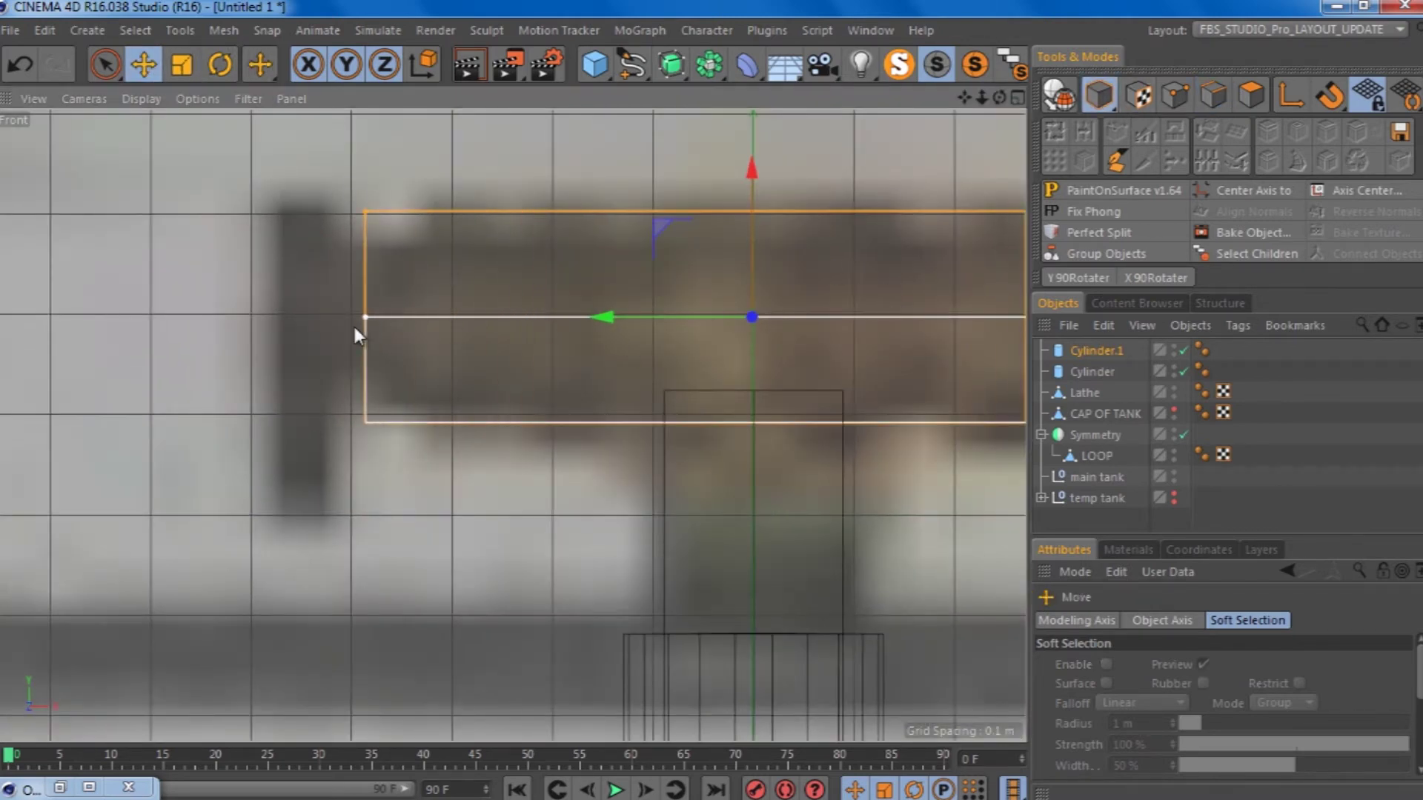
scroll("down", 3)
scroll("up", 3)
left_click_drag(222, 369, 365, 371)
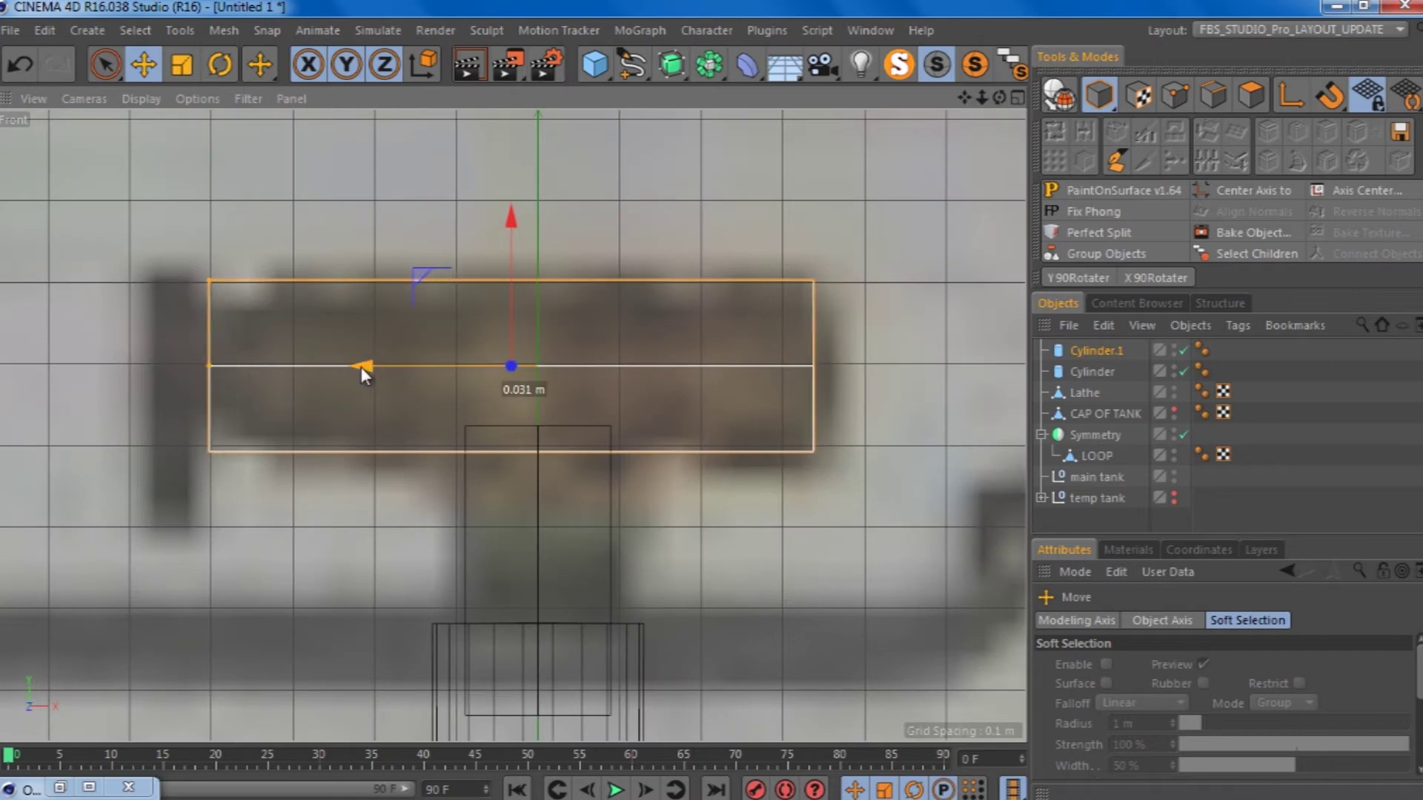
Step: Position the thin Cylinder.2 disc at the valve pipe's left end
scroll("down", 3)
scroll("down", 3)
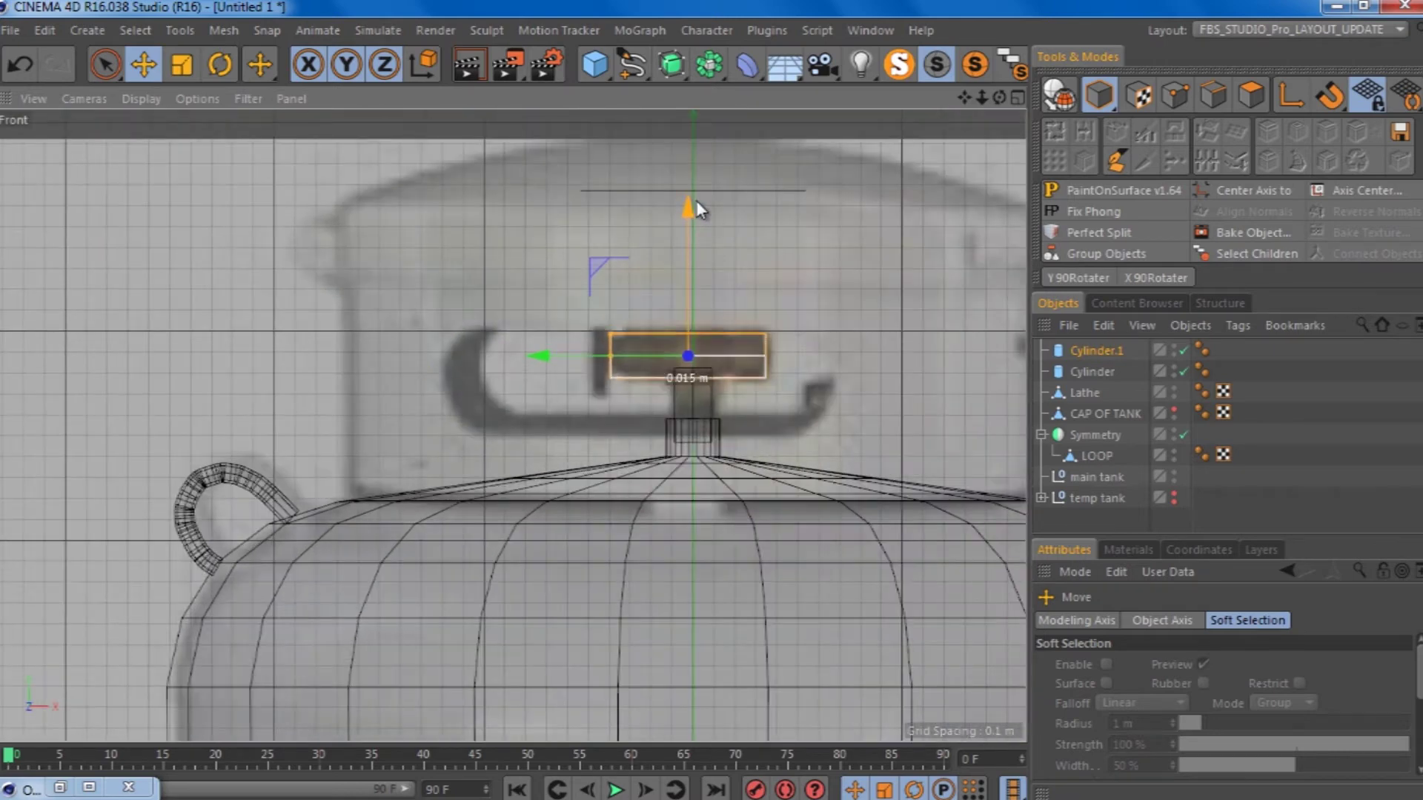
scroll("up", 3)
left_click_drag(727, 368, 675, 314)
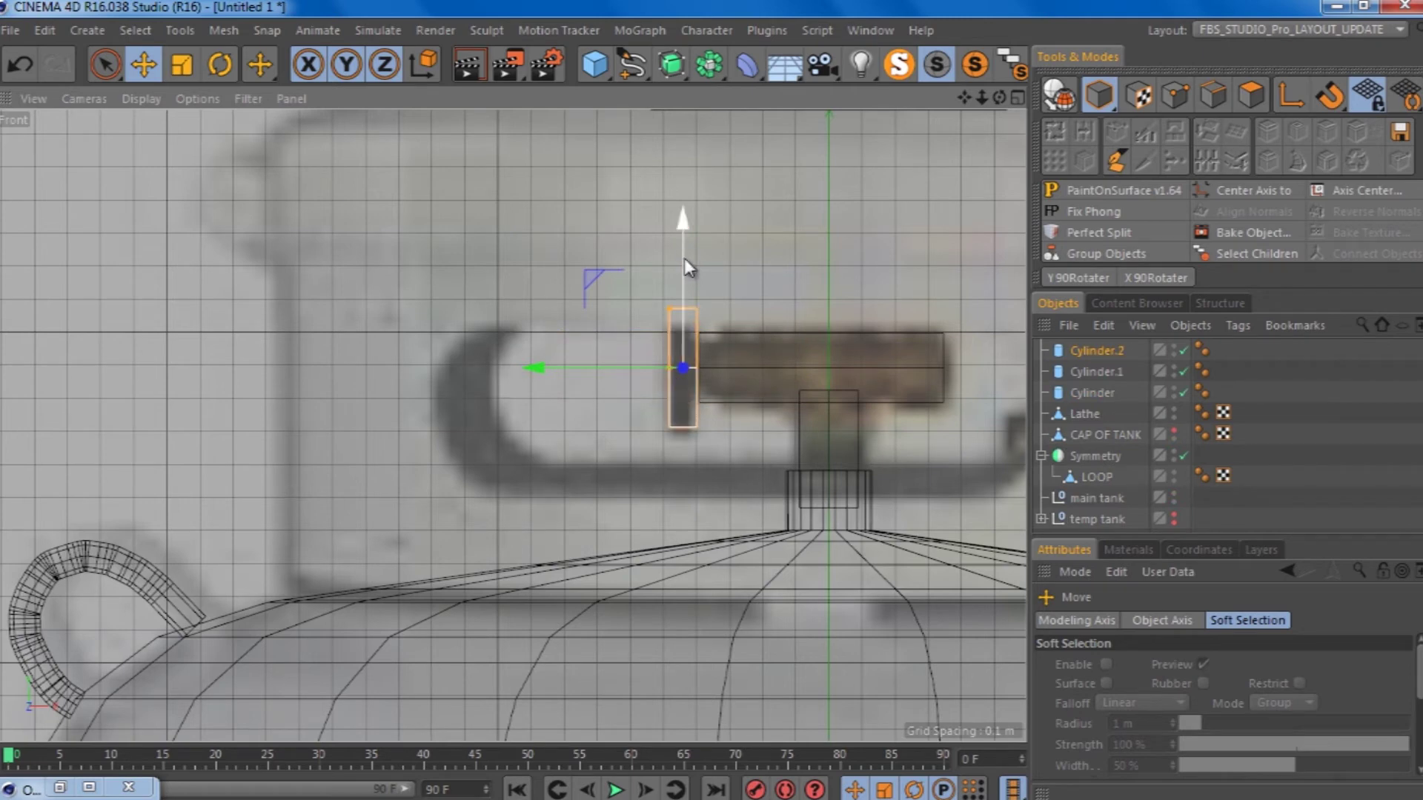
Step: Nudge the disc slightly along the pipe and close in on the valve in perspective
left_click_drag(628, 380, 631, 381)
scroll("down", 3)
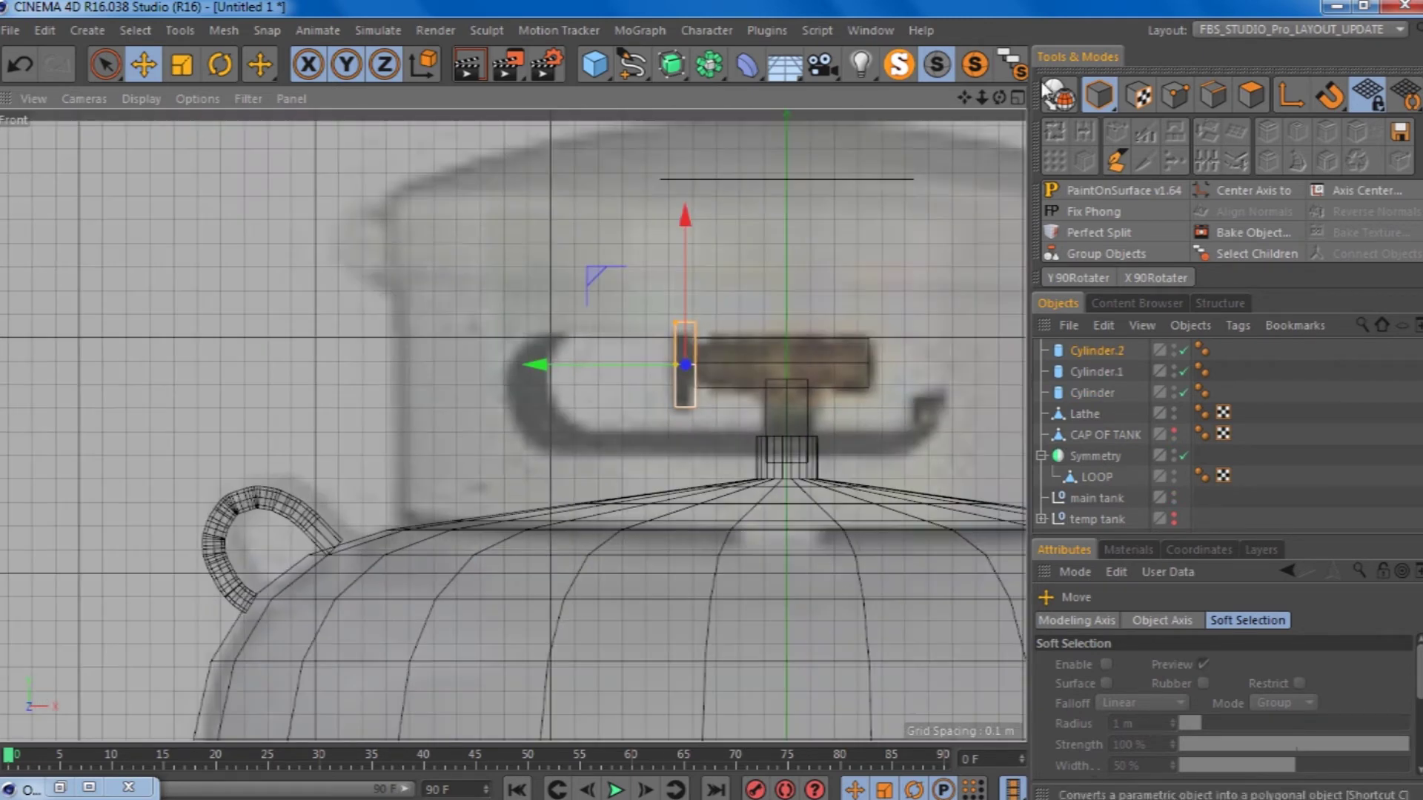
middle_click(501, 111)
middle_click(475, 327)
left_click(452, 333)
left_click_drag(464, 198, 251, 148)
scroll("up", 3)
left_click_drag(997, 99, 810, 252)
scroll("down", 3)
Step: Turn the disc into a 3-sided editable prism and scale one of its faces
left_click(681, 229)
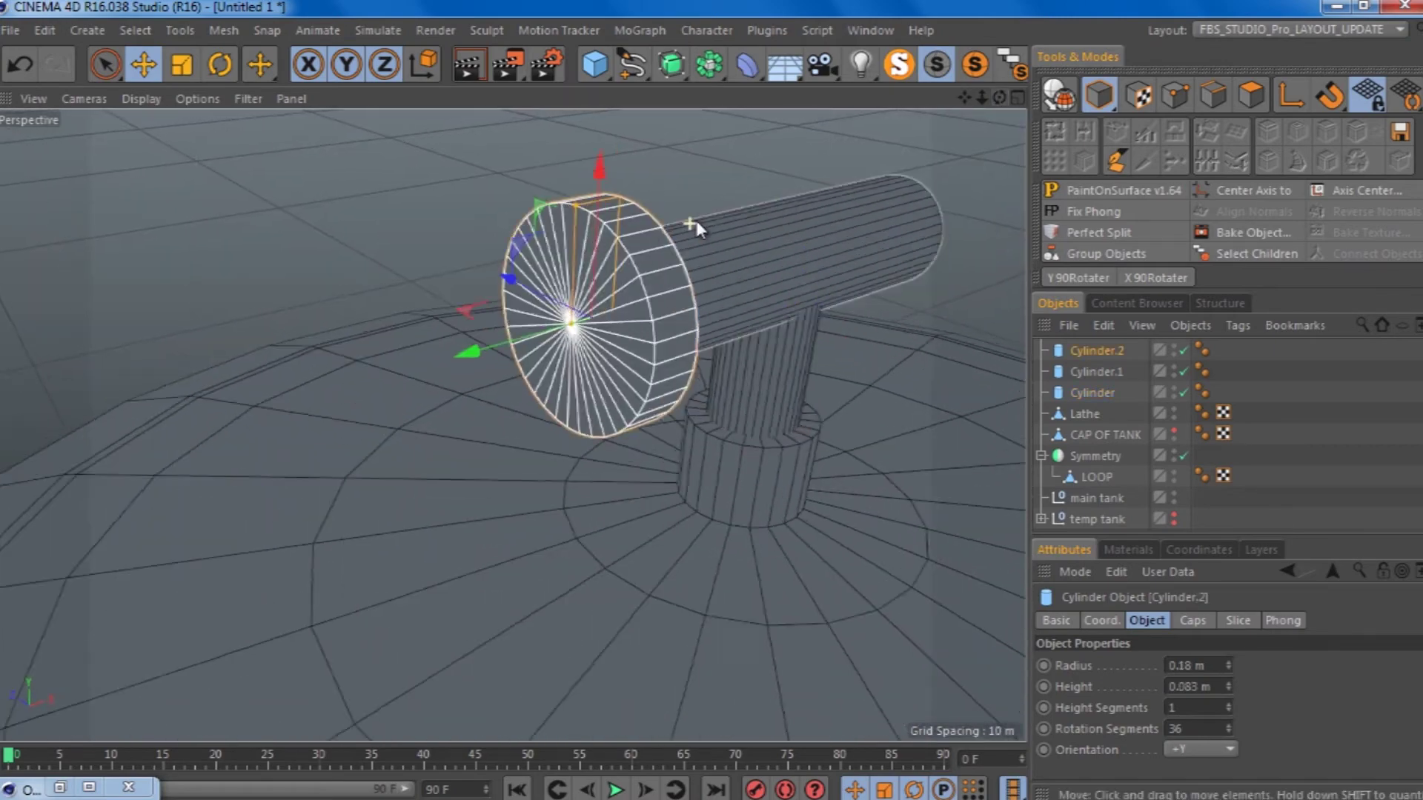
scroll("up", 3)
left_click_drag(1229, 727, 1228, 727)
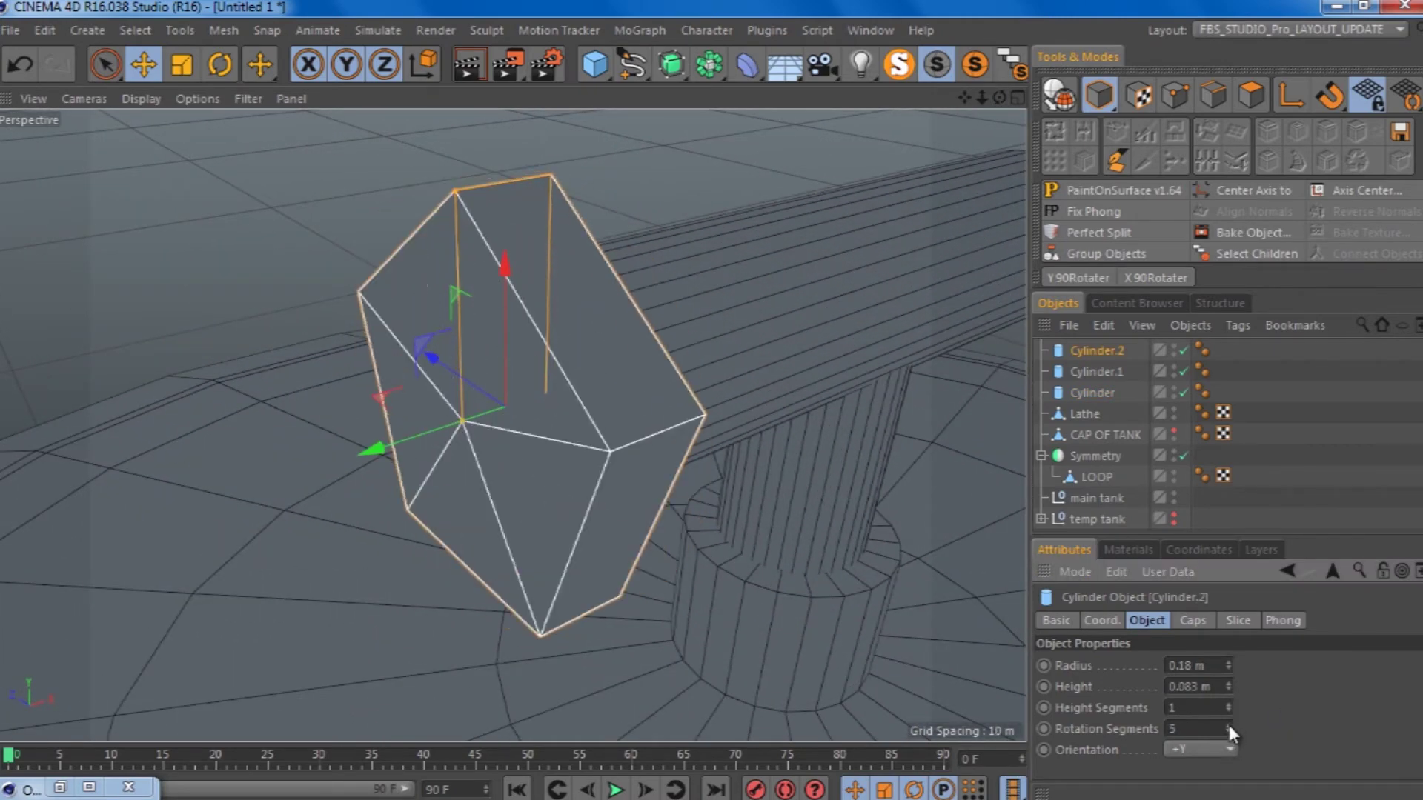
key("c")
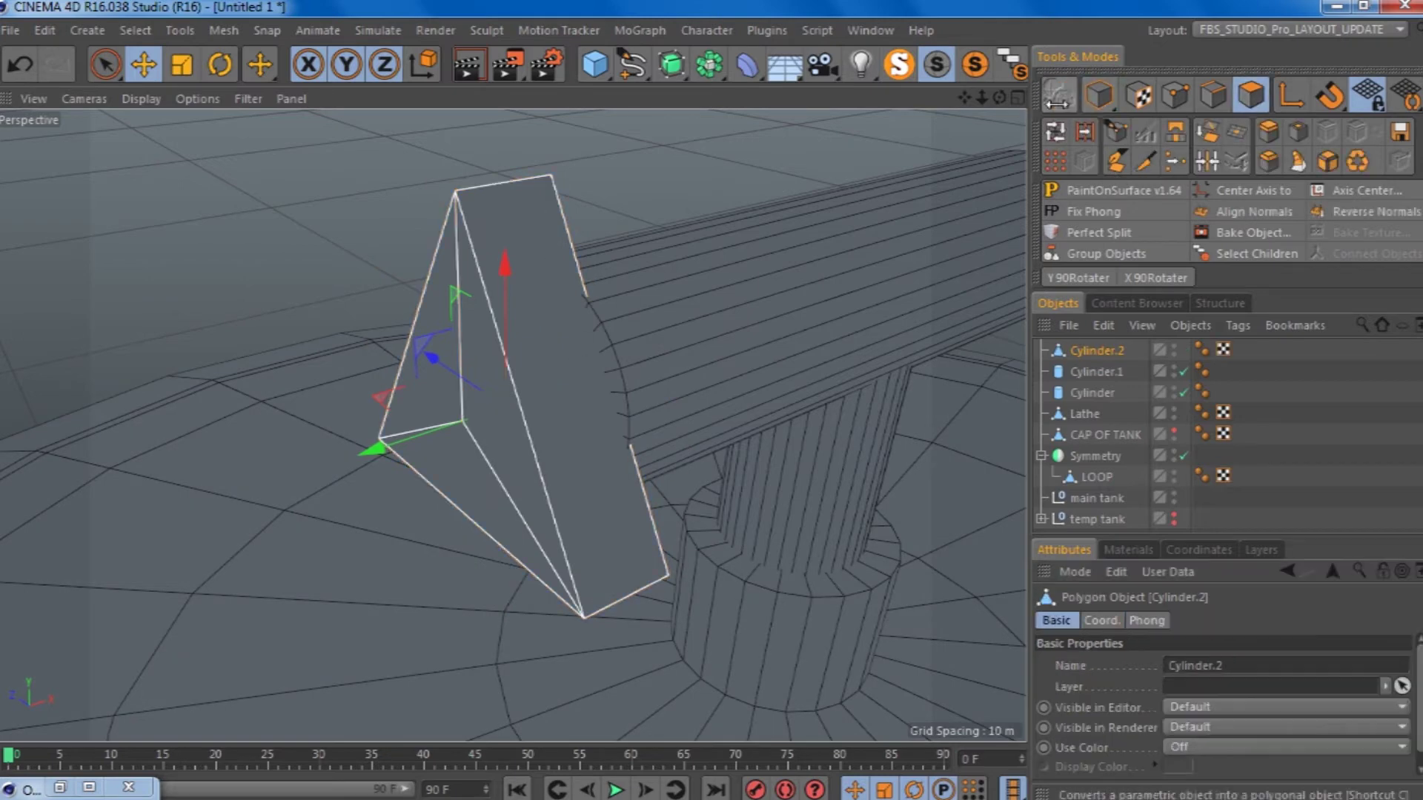
left_click(1249, 94)
left_click(565, 391)
left_click_drag(565, 390, 936, 117)
key("t")
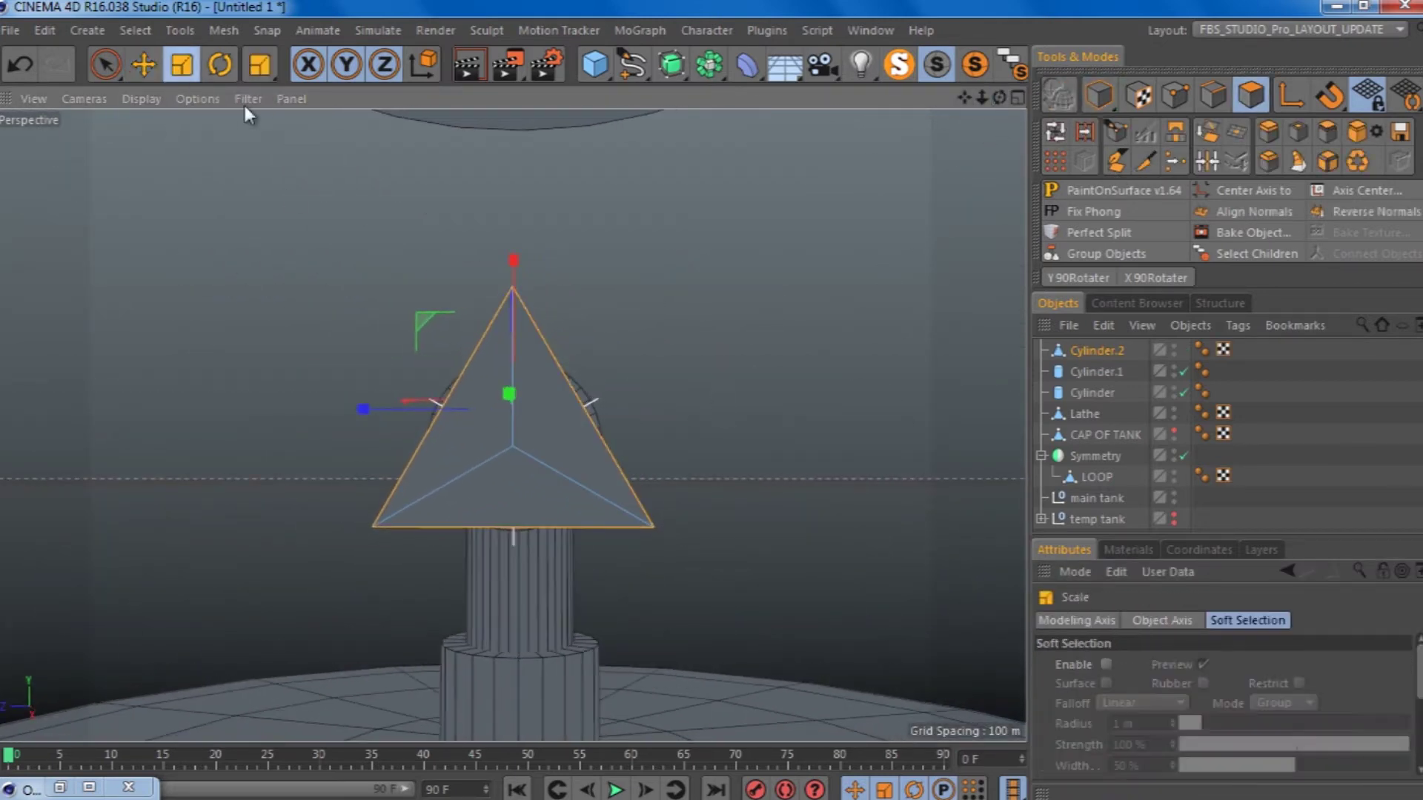
left_click_drag(335, 260, 367, 372)
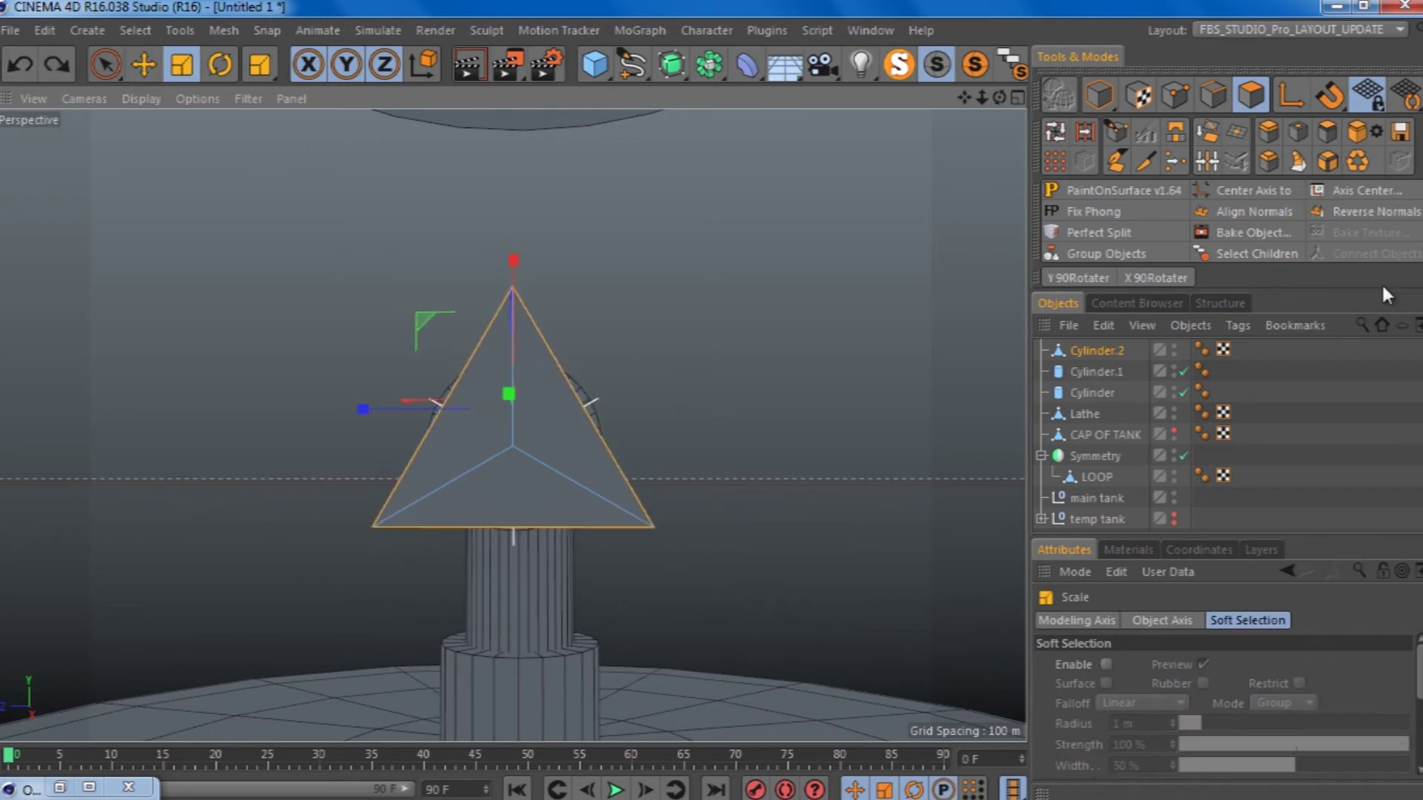
Step: Extrude the prism face and try enlarging it about 143%, undoing and redoing
key("d")
scroll("down", 3)
left_click(1086, 768)
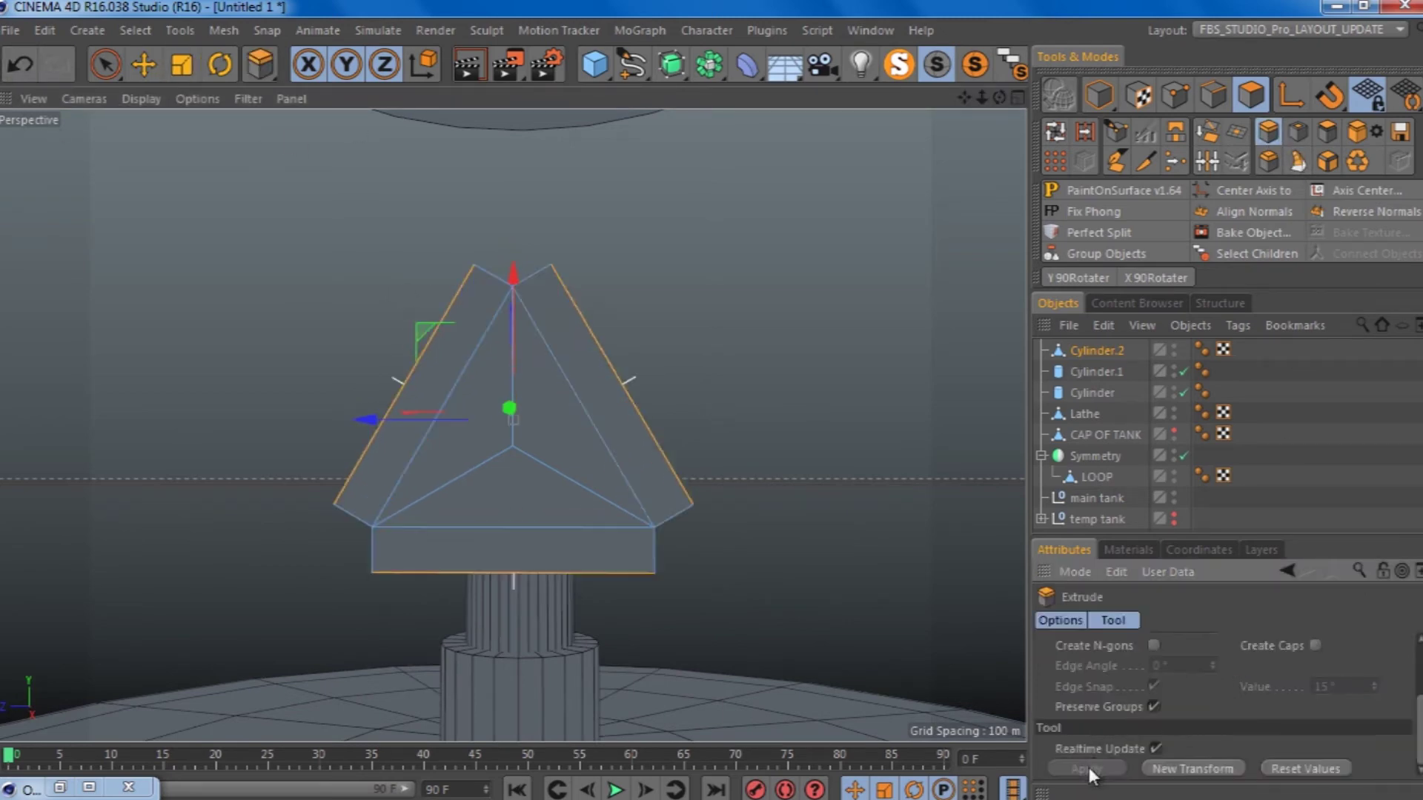
left_click_drag(981, 97, 986, 91)
left_click_drag(519, 370, 425, 327)
key("t")
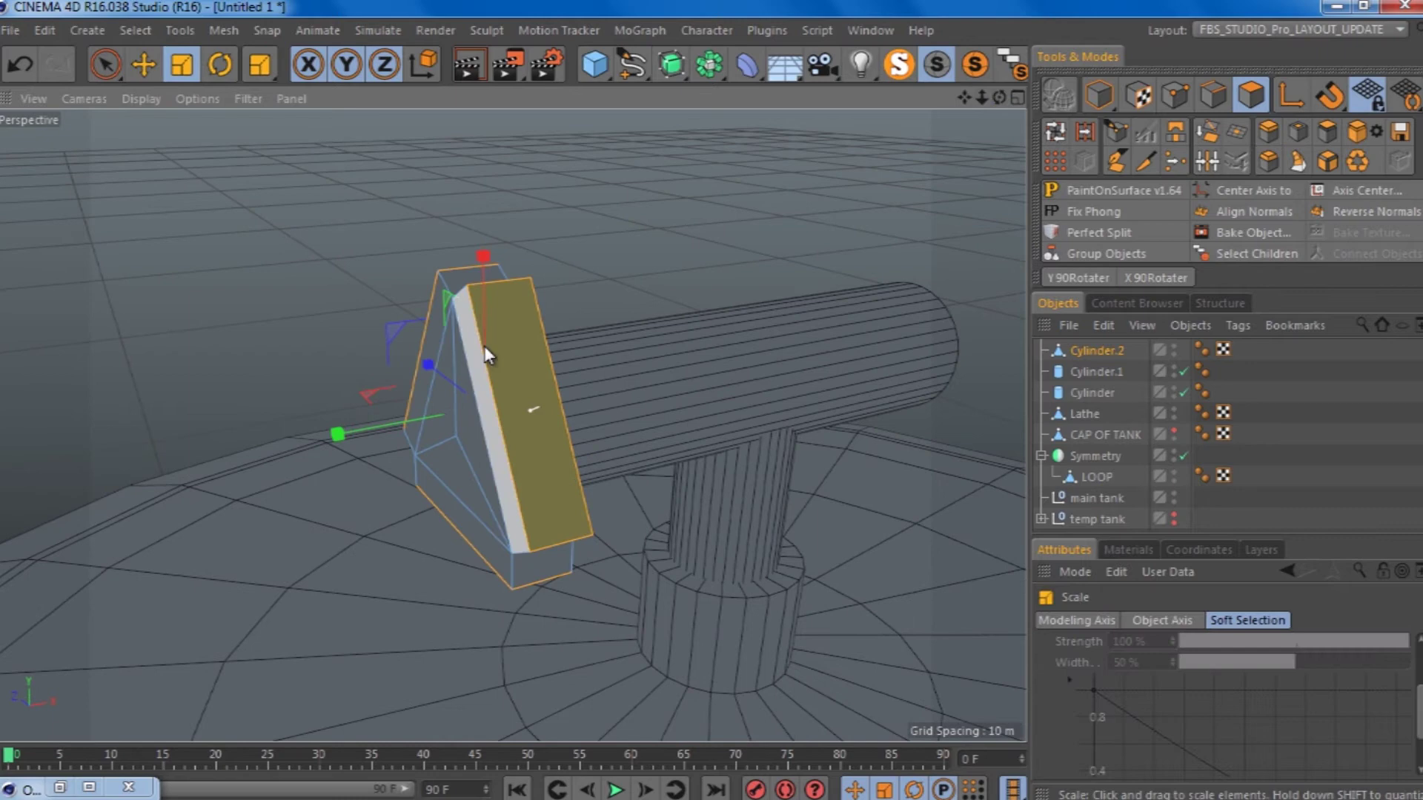
left_click_drag(506, 369, 860, 256)
key("ctrl+z")
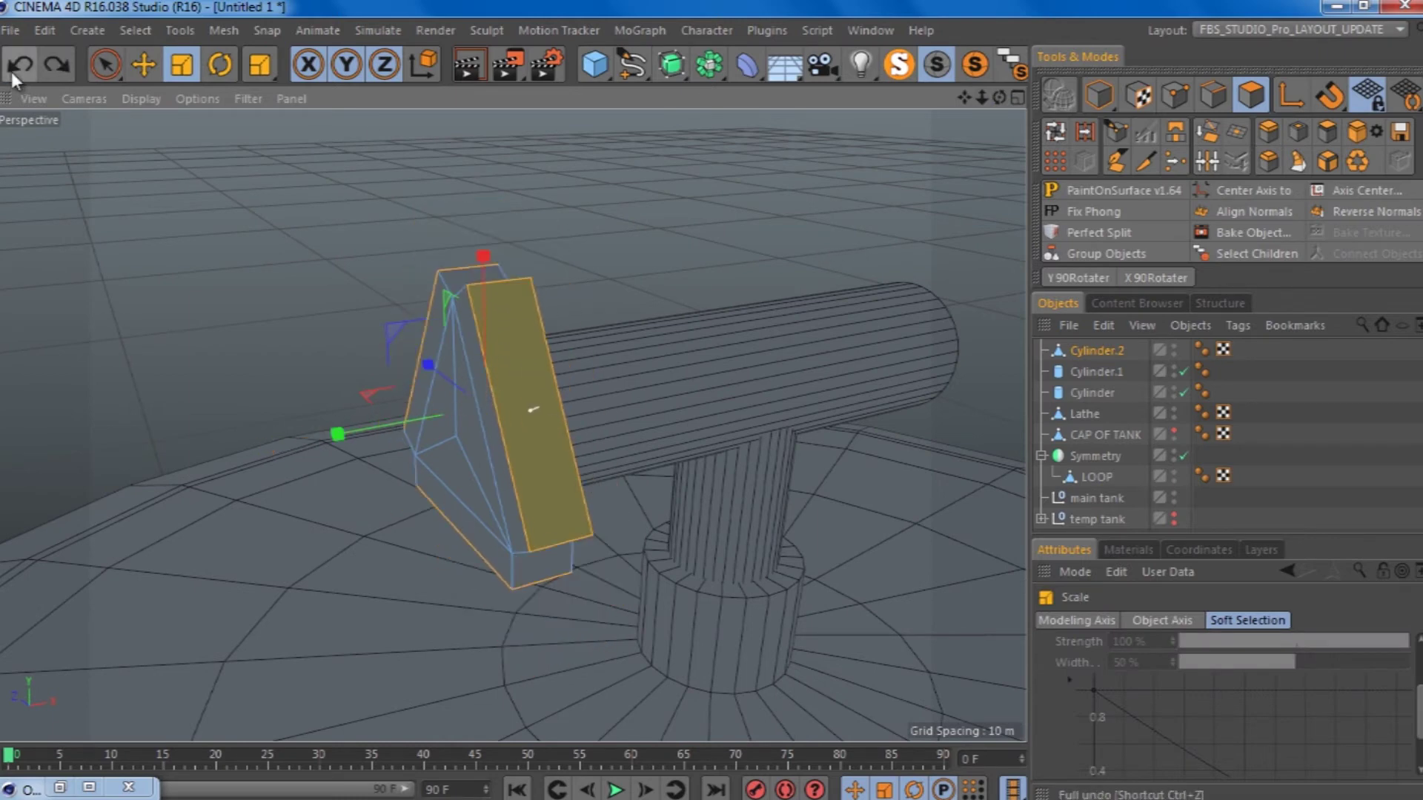
key("ctrl+shift+z")
key("ctrl+y")
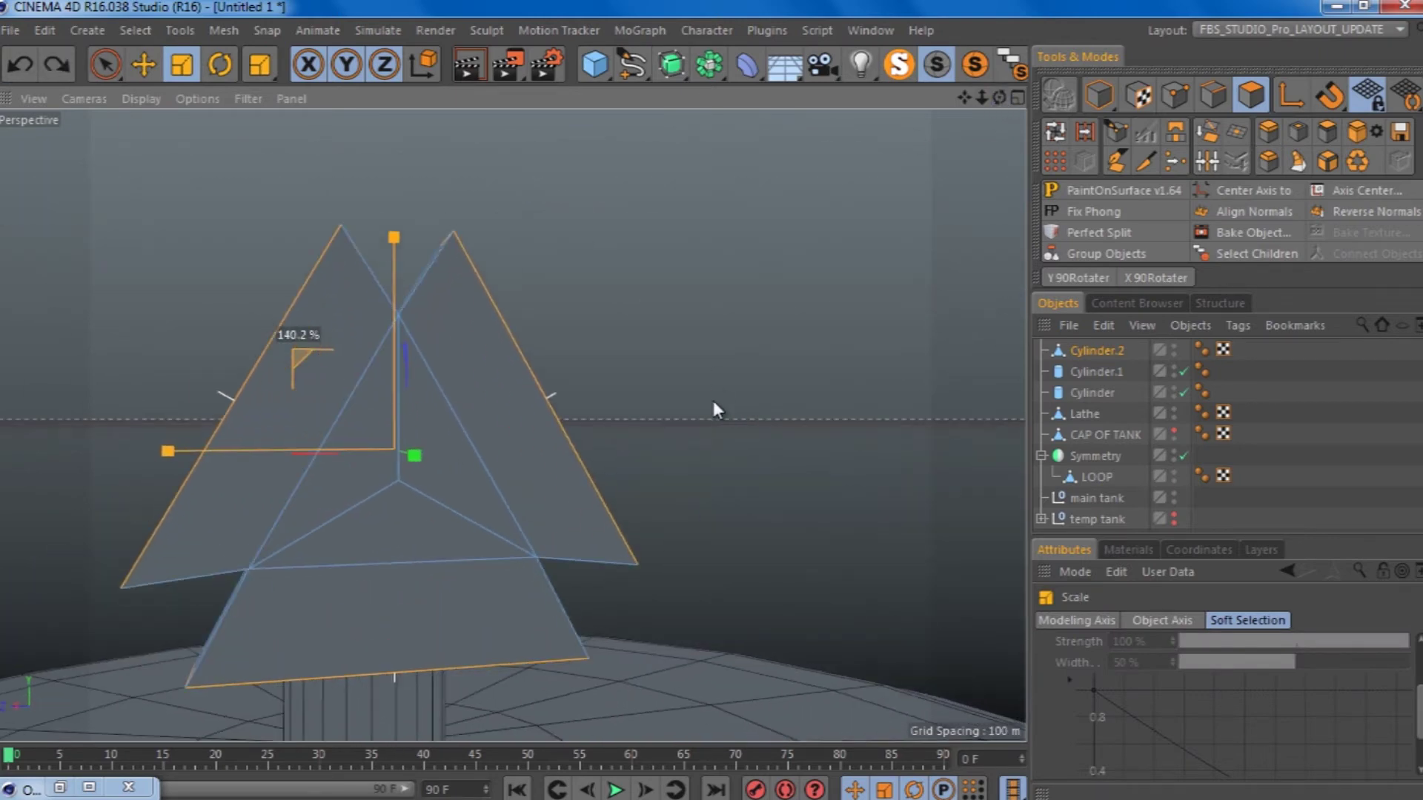
key("ctrl+shift+z")
Step: Move the prism's end face, then undo all prism edits back to the round disc
key("ctrl+shift+z")
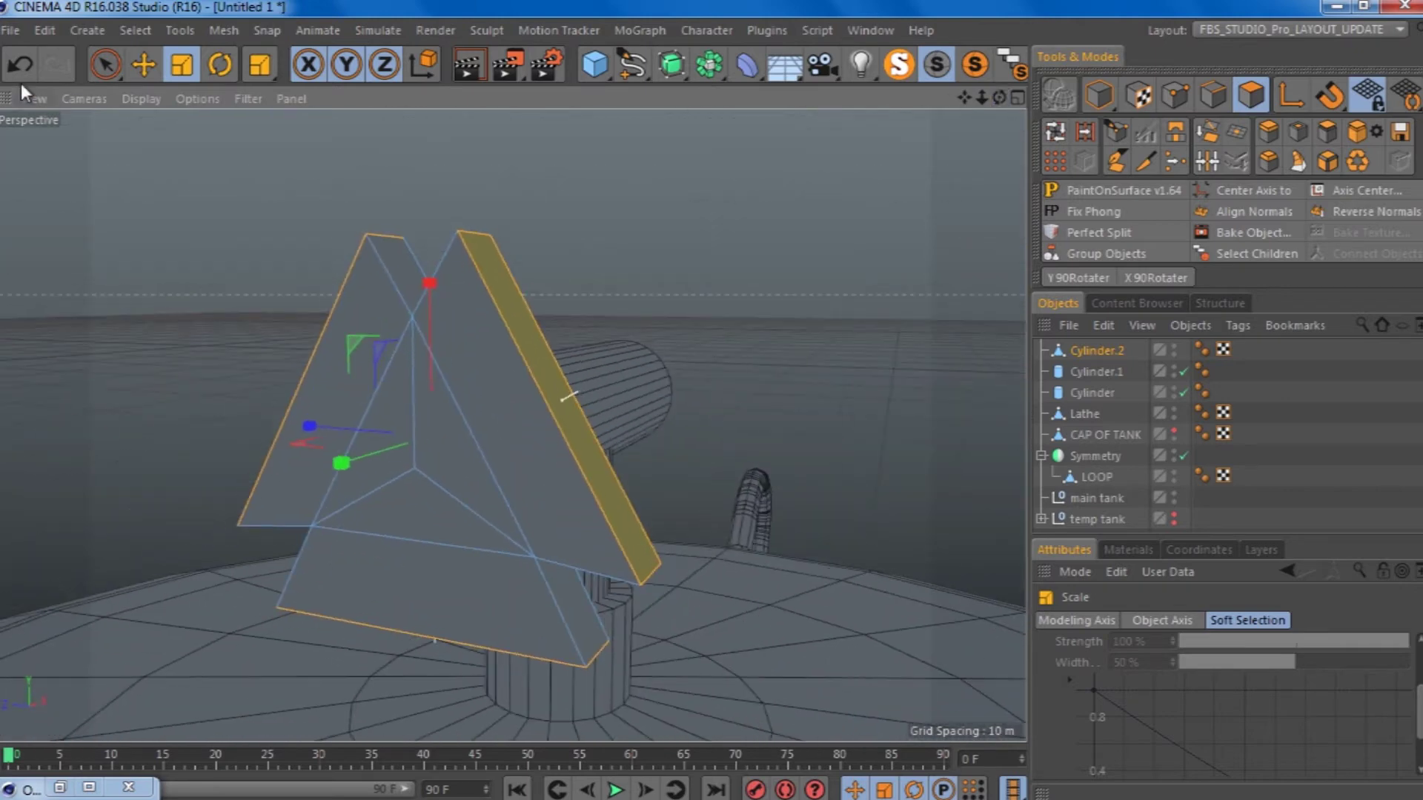
key("ctrl+z")
left_click(144, 65)
left_click_drag(708, 319, 496, 545)
key("ctrl+shift+z")
left_click_drag(695, 205, 659, 246)
left_click(449, 359)
scroll("up", 3)
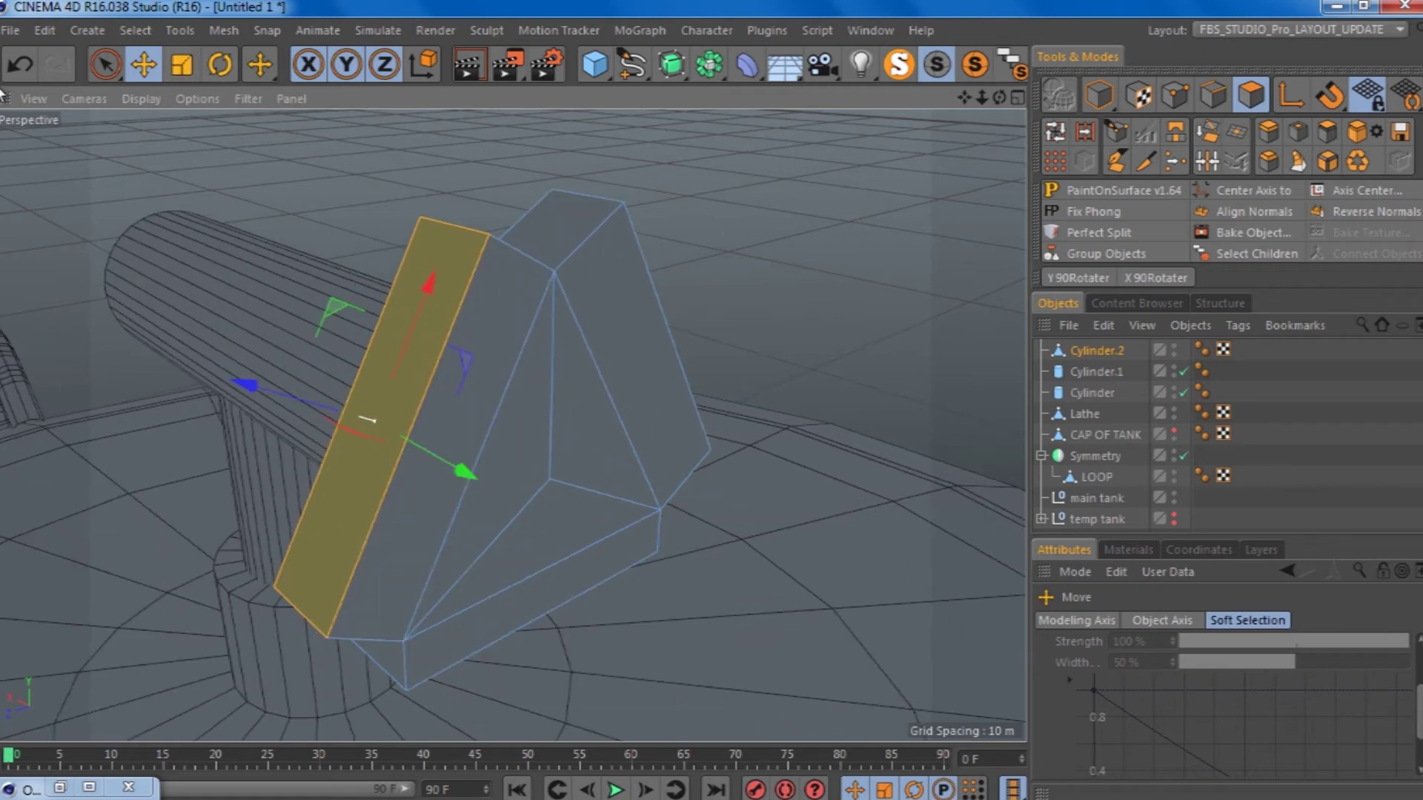
left_click(15, 67)
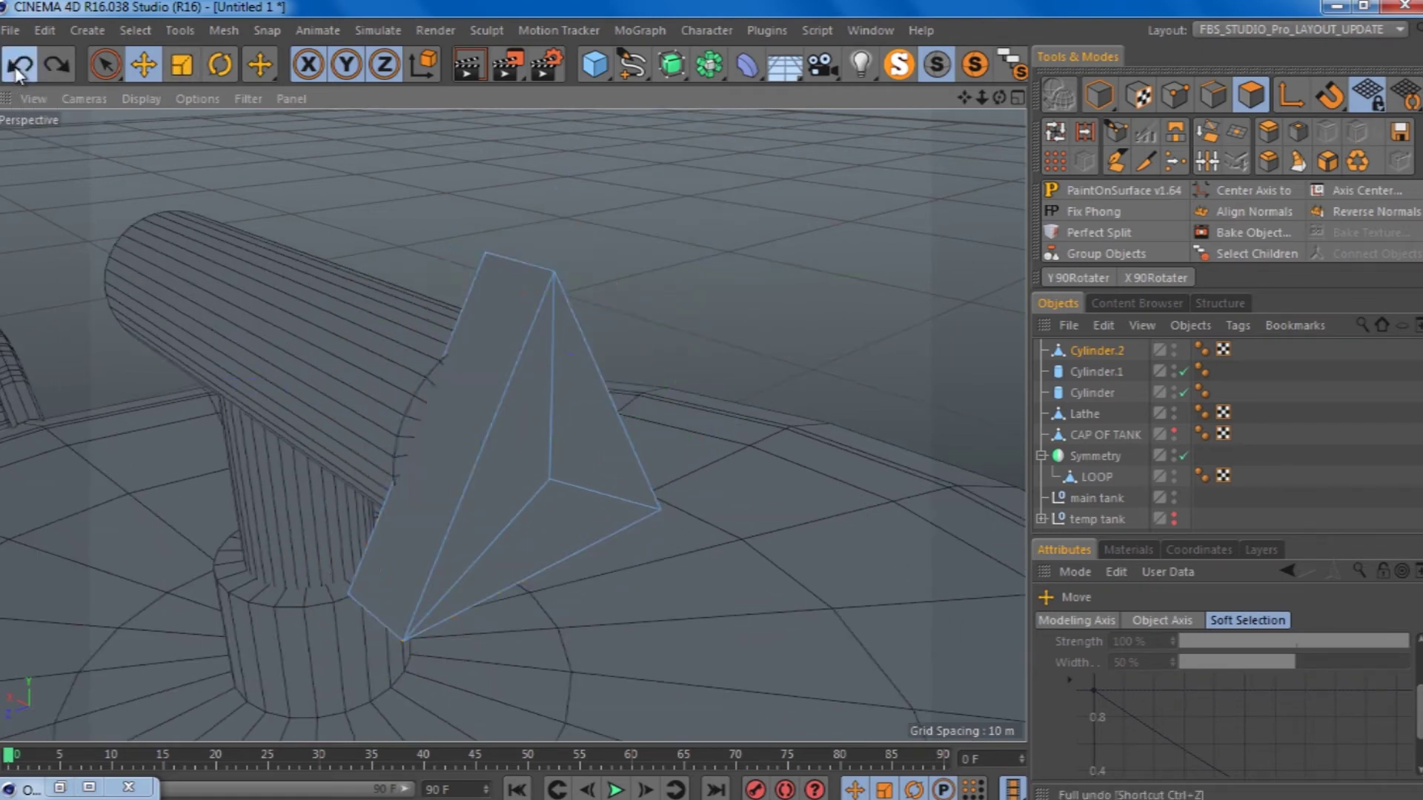
left_click(15, 67)
key("ctrl+z")
key("ctrl+z")
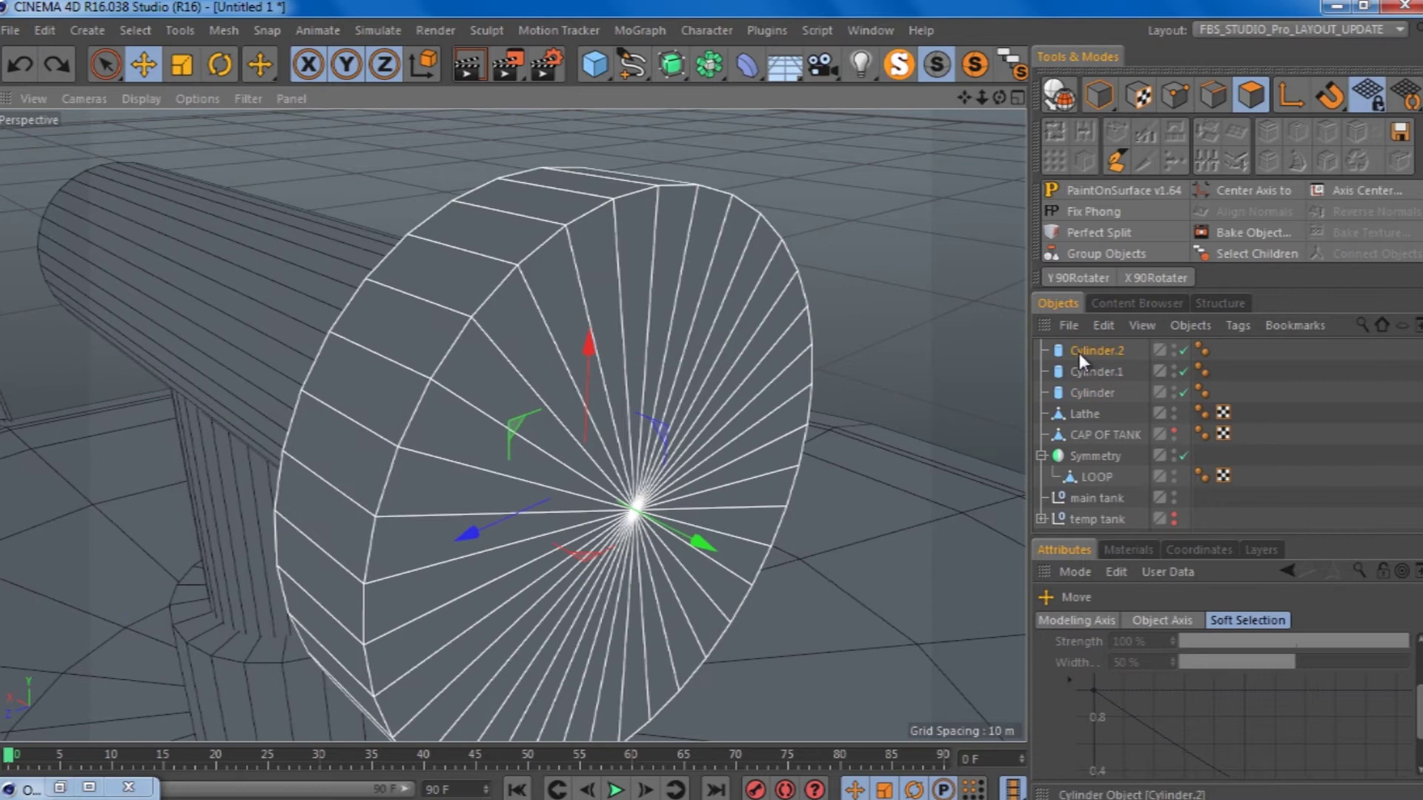
Step: Lower the disc's rotation segments, make it editable, and select alternate rim faces
left_click(1079, 351)
left_click_drag(1228, 729, 1229, 729)
left_click_drag(633, 287, 624, 196)
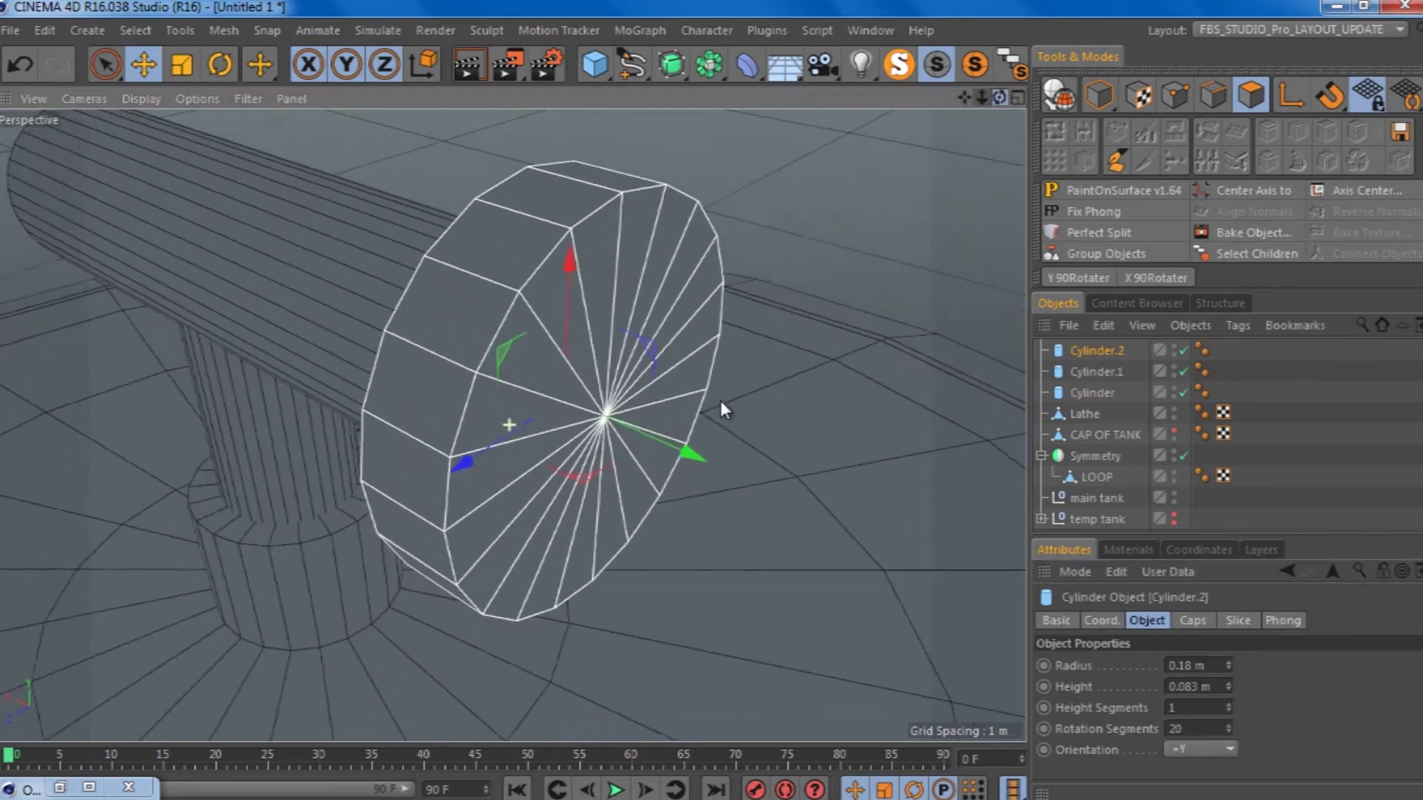
key("c")
left_click(534, 194)
left_click(445, 319)
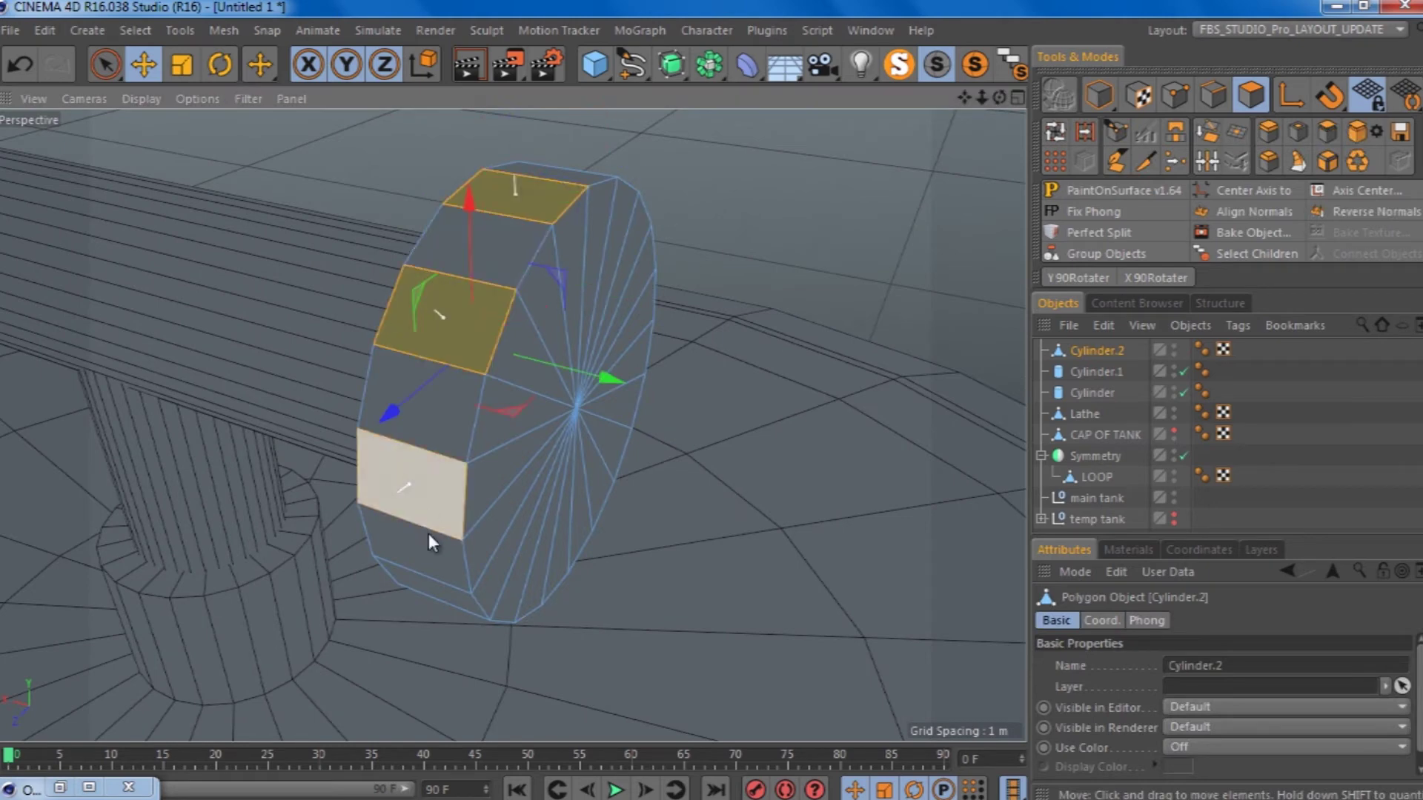
left_click(412, 485)
left_click(431, 589)
Step: Inner-extrude the selected rim faces and scale them outward
left_click_drag(431, 589, 527, 651)
left_click_drag(994, 102, 778, 375)
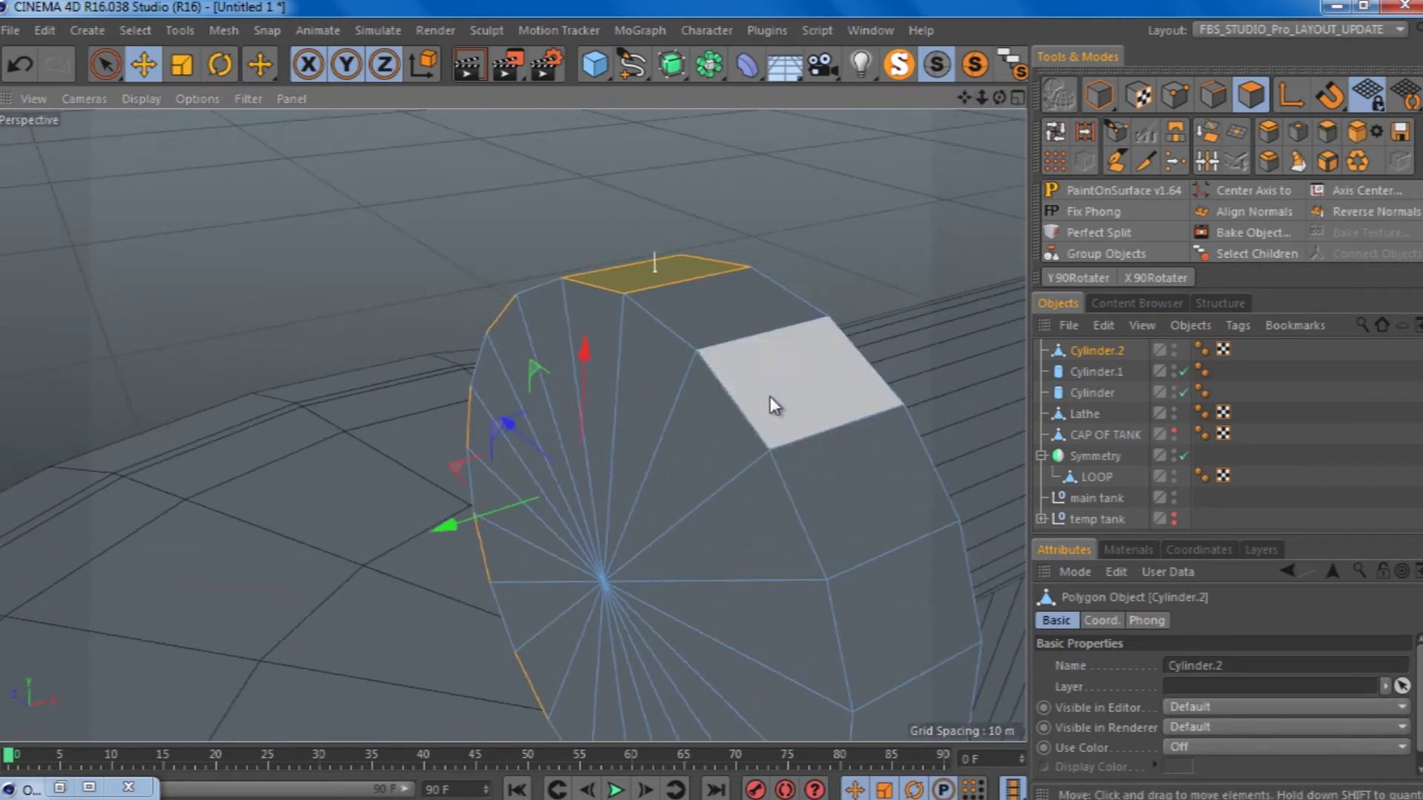
scroll("down", 3)
left_click_drag(749, 422, 648, 177)
left_click_drag(592, 222, 619, 208)
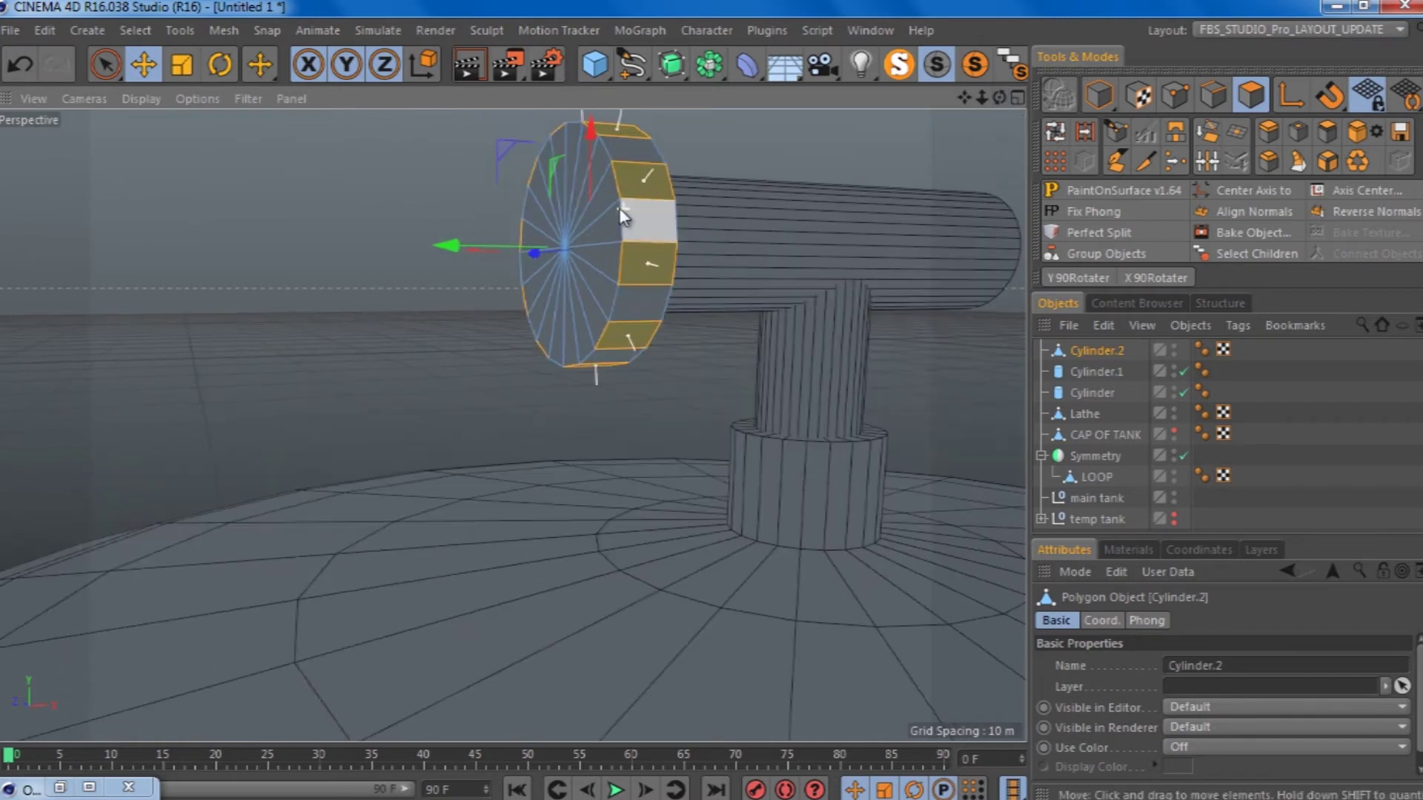
scroll("up", 3)
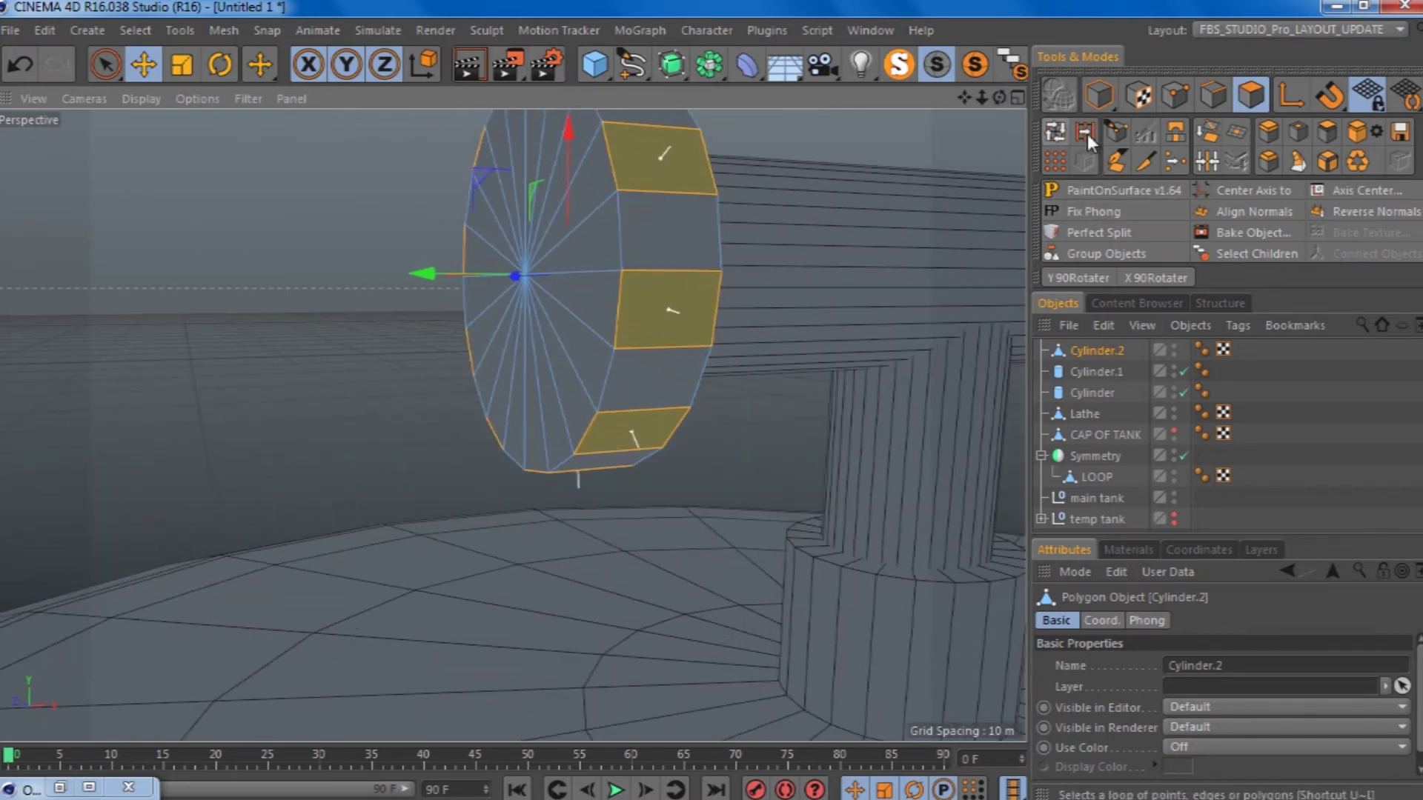
left_click(1296, 132)
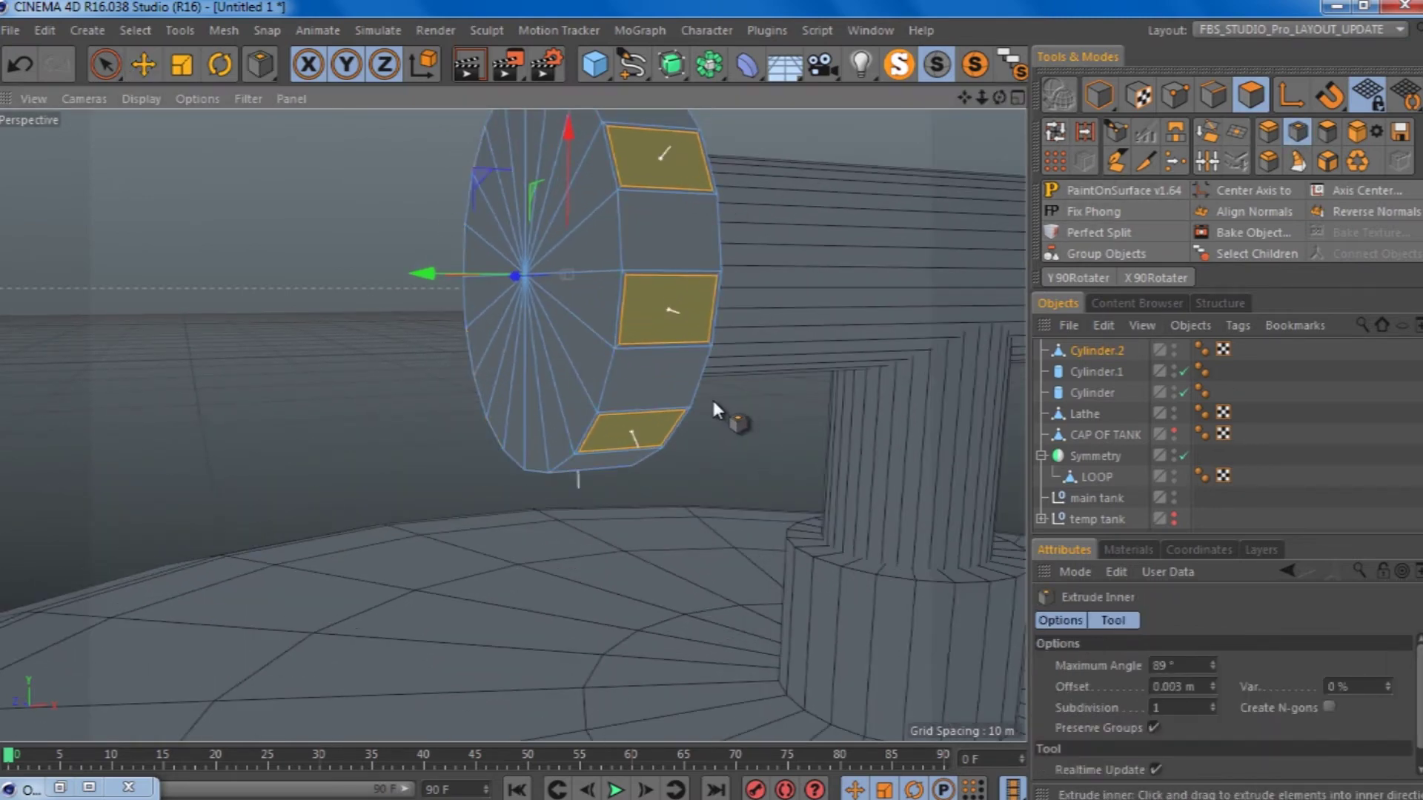
left_click(182, 65)
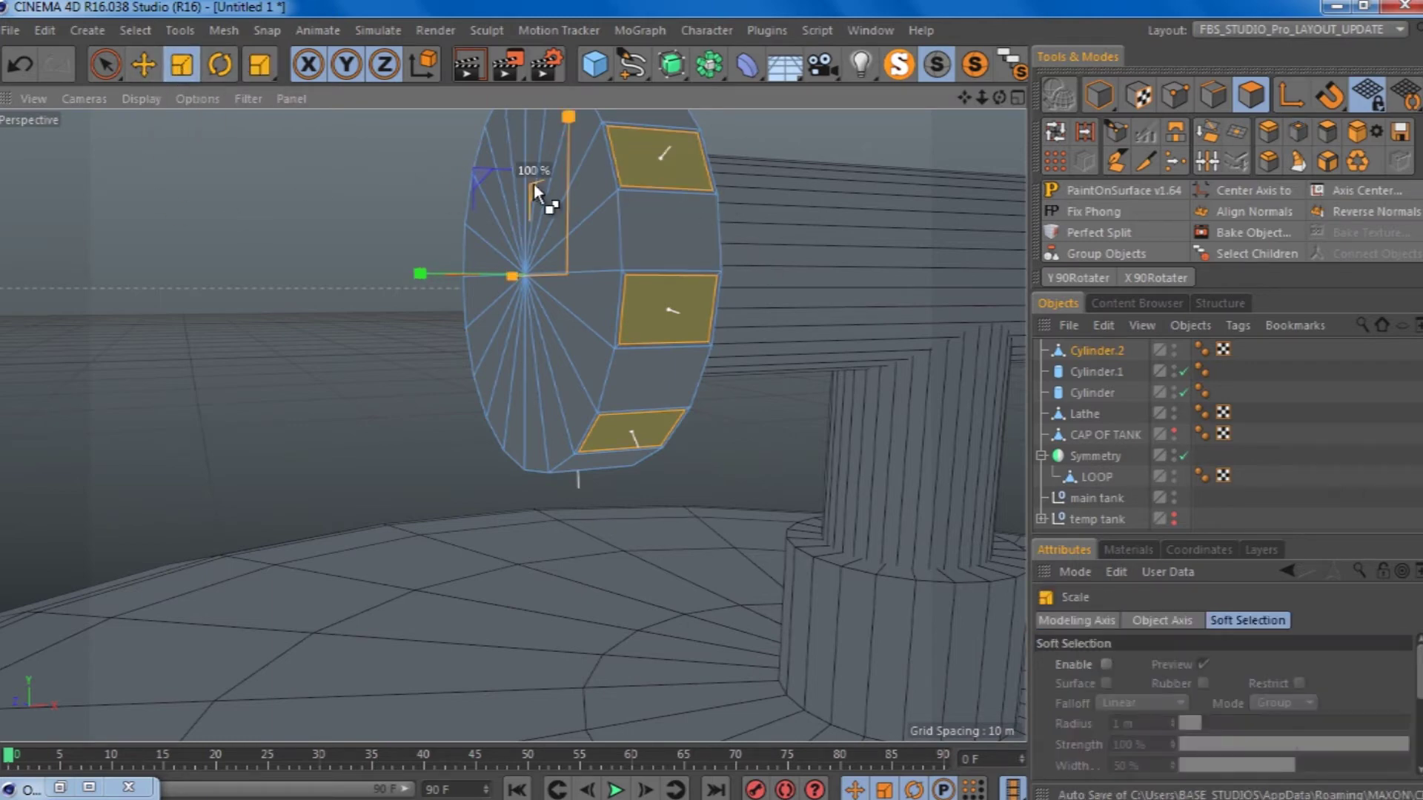
left_click_drag(540, 190, 677, 215)
Step: Bevel the rim faces outward into raised bumps around the handwheel
scroll("up", 3)
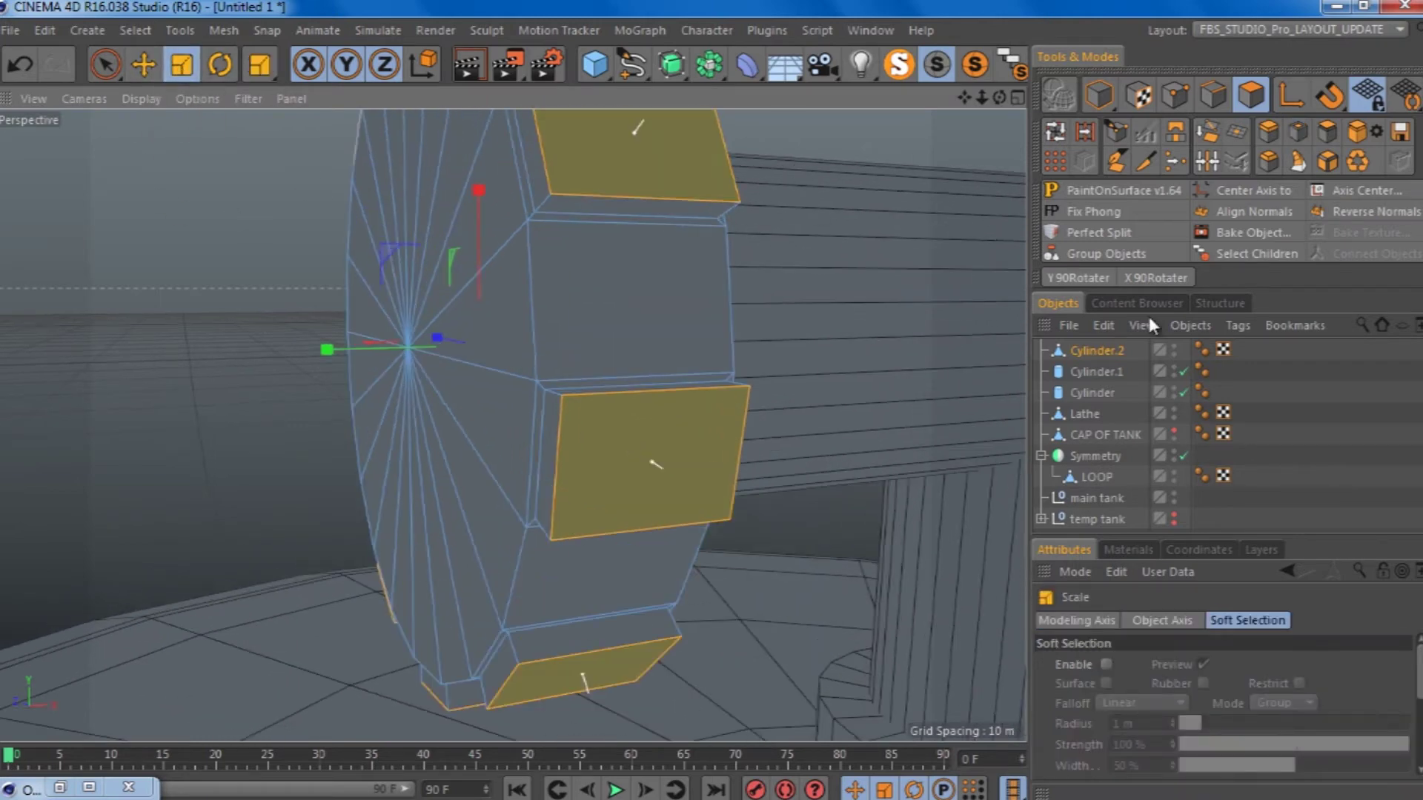
left_click(1268, 161)
left_click_drag(549, 193, 712, 403)
scroll("up", 3)
scroll("up", 3)
scroll("up", 3)
key("e")
scroll("down", 3)
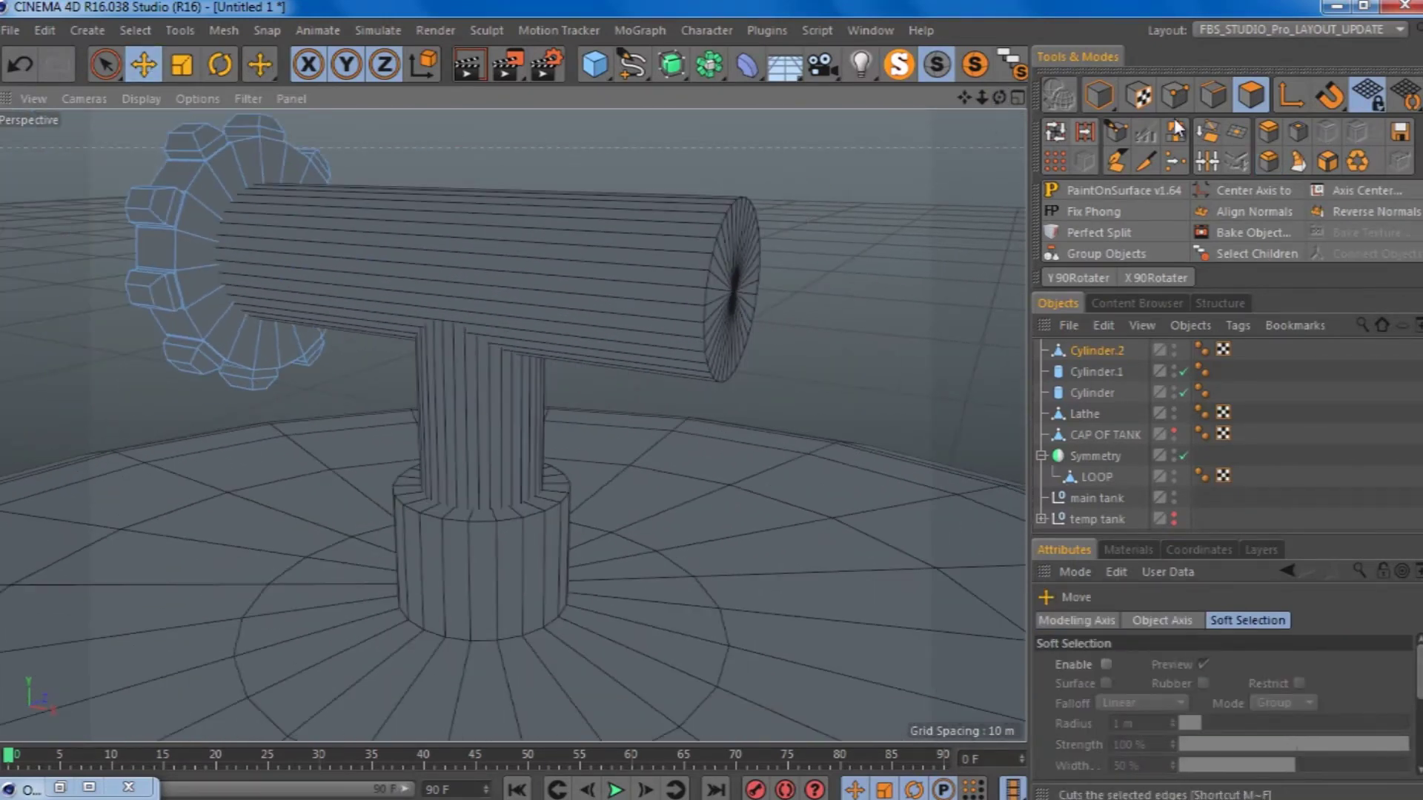
Step: Reduce the stem cylinder's sides, then briefly convert the pipe and undo it
left_click(1077, 385)
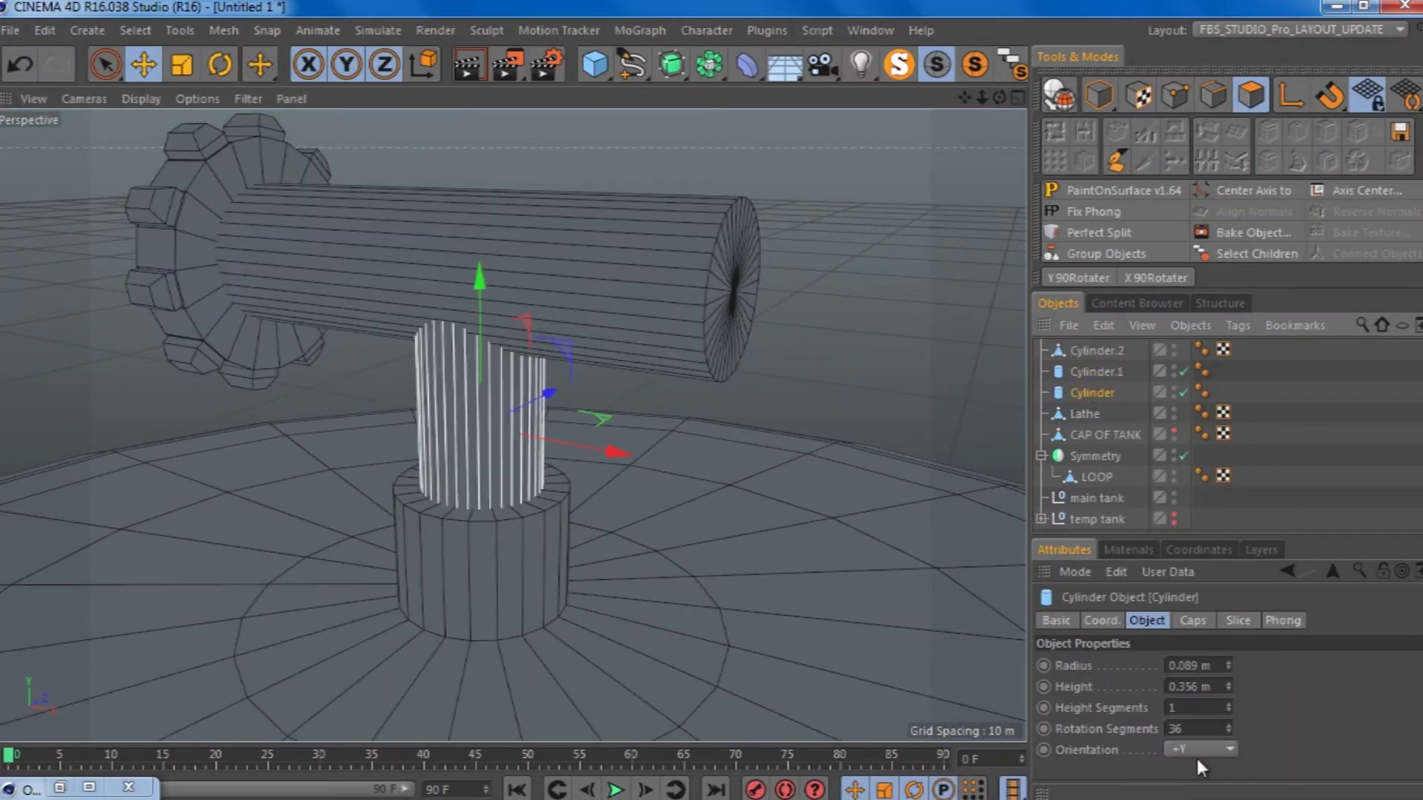
left_click_drag(1229, 736, 1228, 731)
left_click(1090, 370)
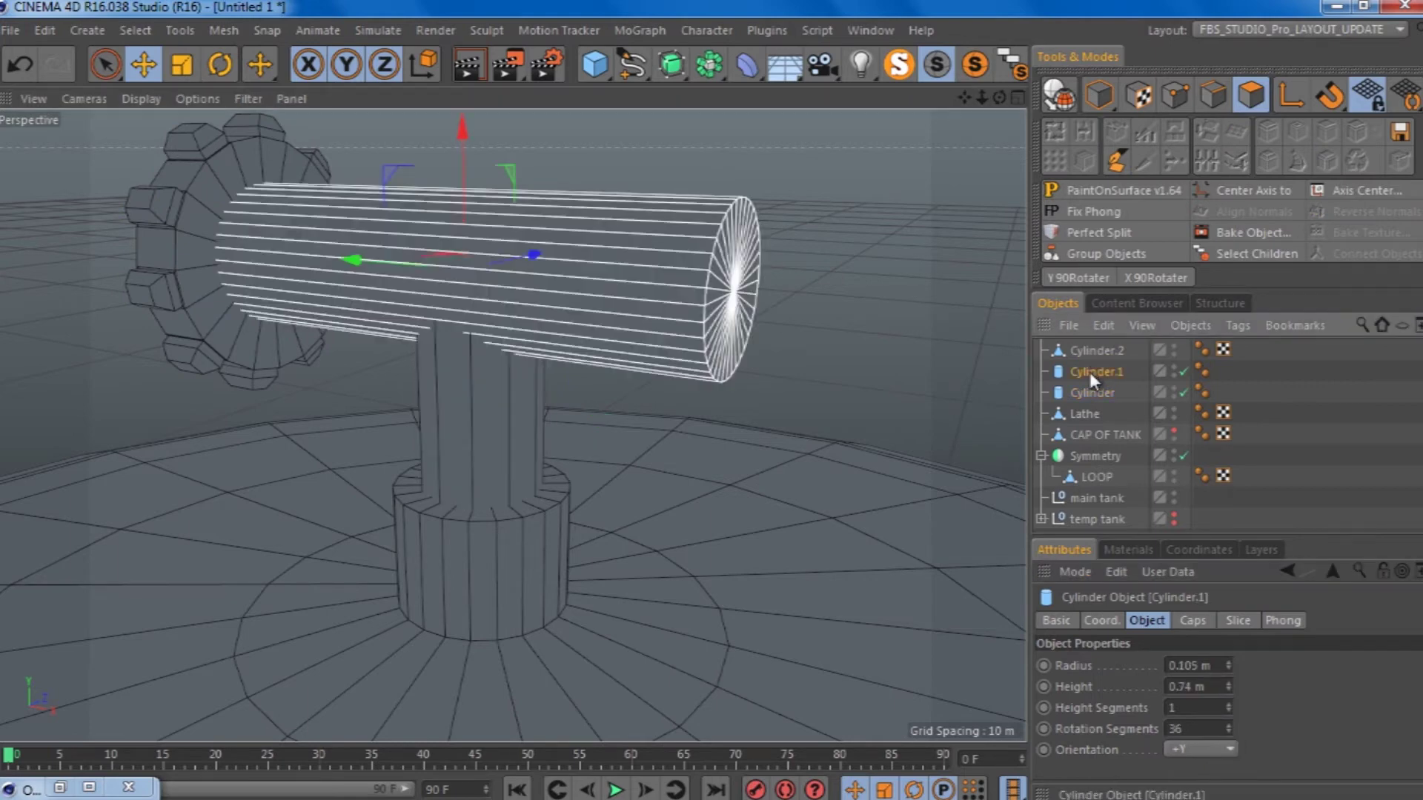
key("c")
key("9")
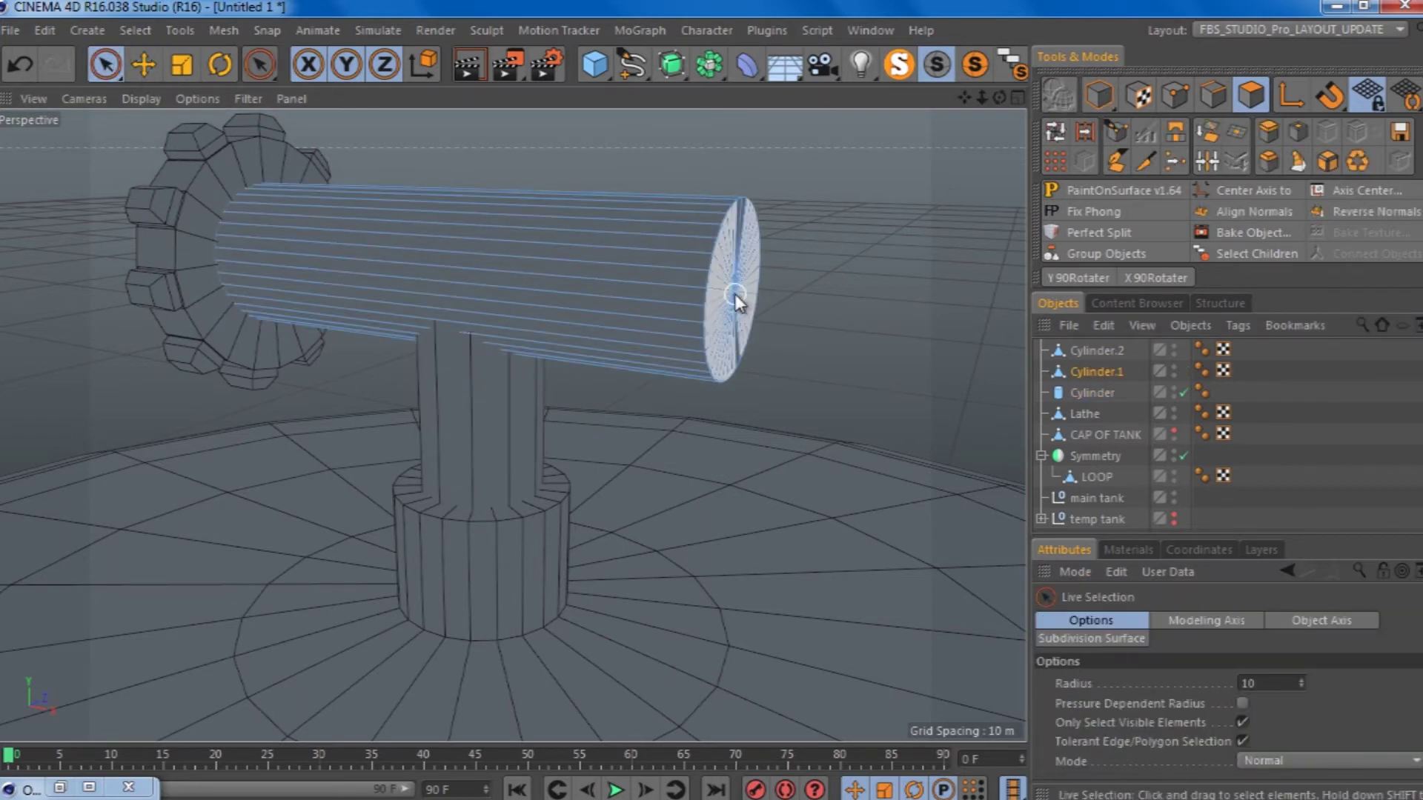
key("ctrl+z")
Step: Lower Cylinder.1's rotation segments and make it an editable polygon object
left_click_drag(1224, 732, 1224, 726)
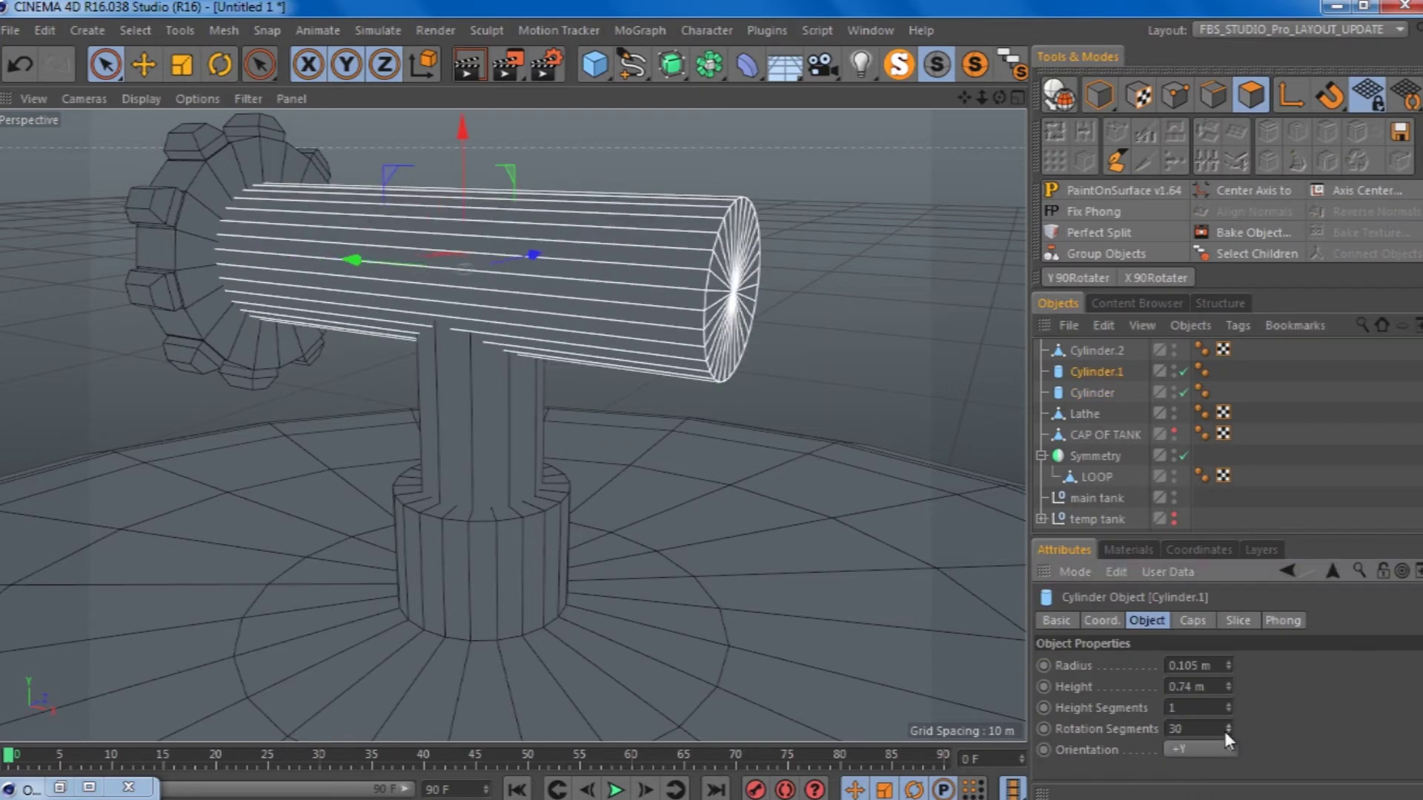
left_click(1059, 95)
left_click(734, 289)
left_click_drag(600, 280, 552, 277)
left_click(20, 64)
Step: Loop-select the rim edge loop near the valve pipe's end
left_click(657, 649)
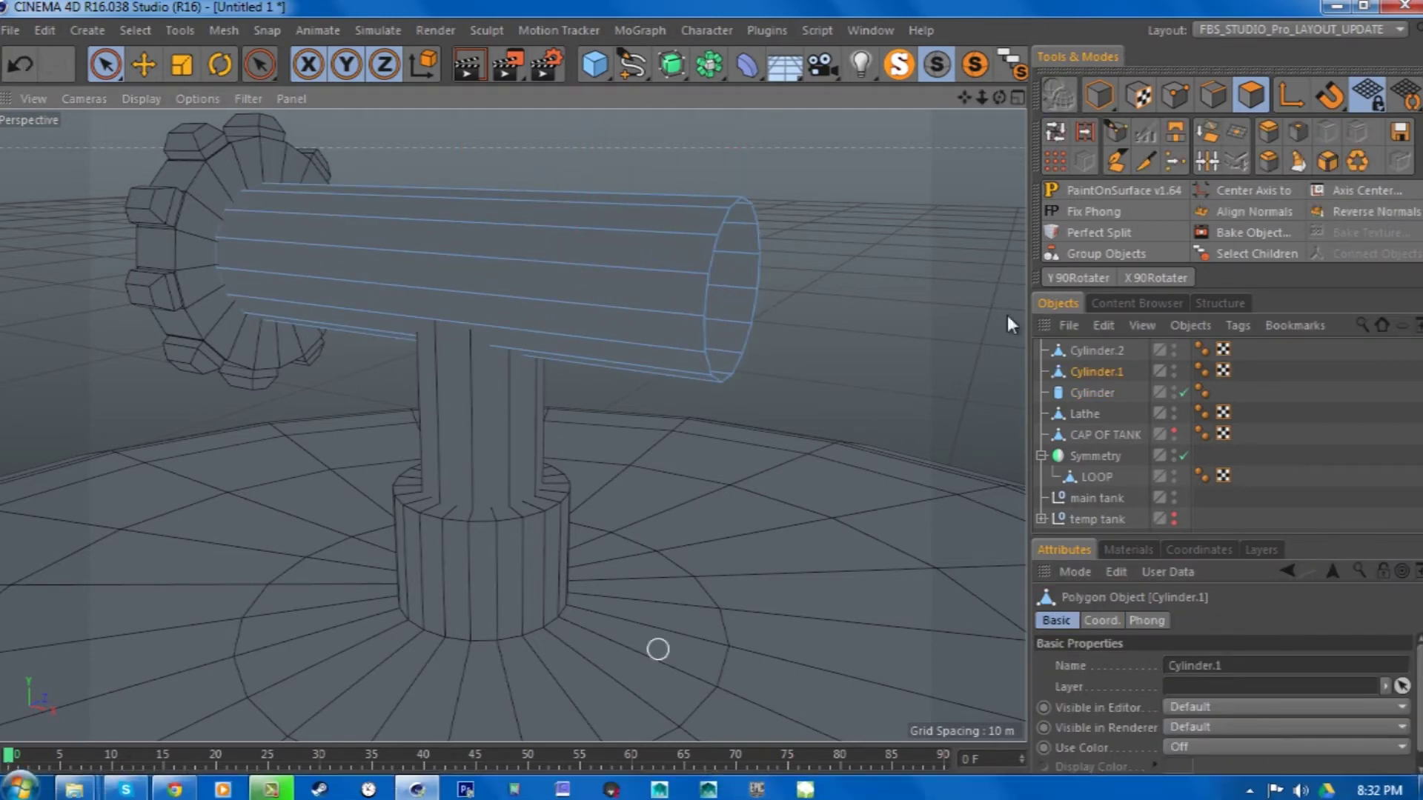
key("u")
key("l")
left_click(708, 300)
left_click(144, 63)
Step: Slide the end edge loop along the pipe and pick Close Polygon Hole
left_click_drag(599, 283, 667, 300)
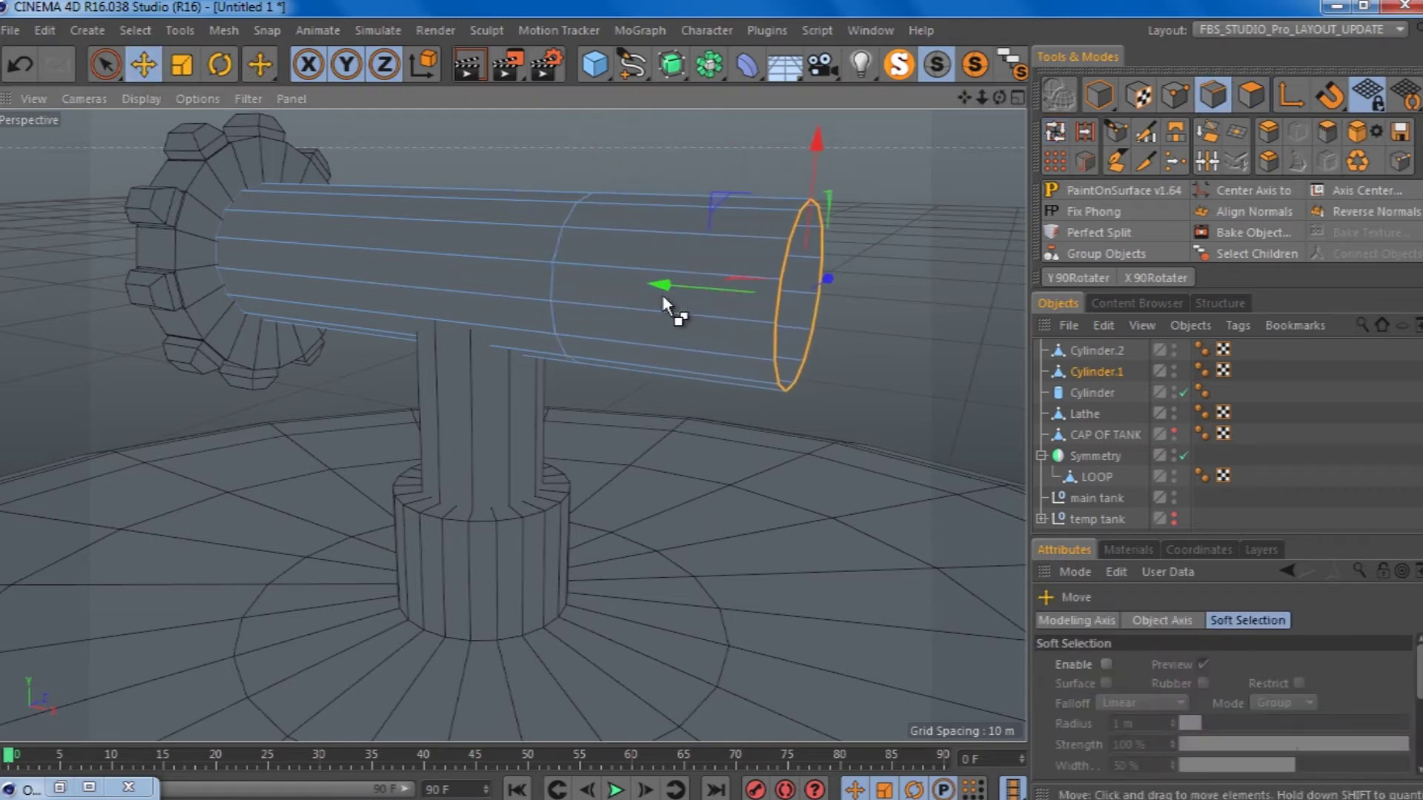
left_click_drag(704, 398, 815, 370)
left_click(1251, 94)
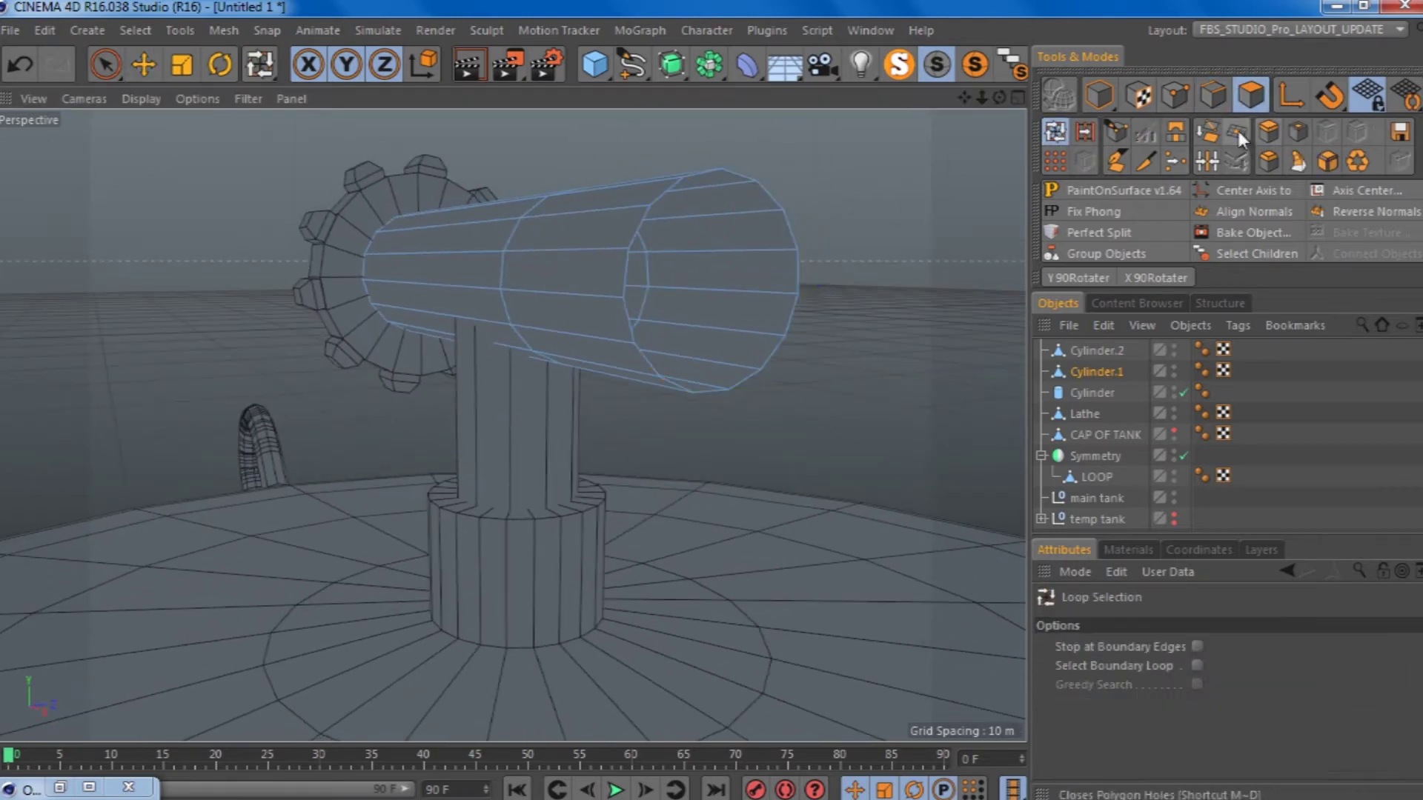
left_click(1236, 132)
left_click_drag(624, 297, 294, 296)
scroll("up", 3)
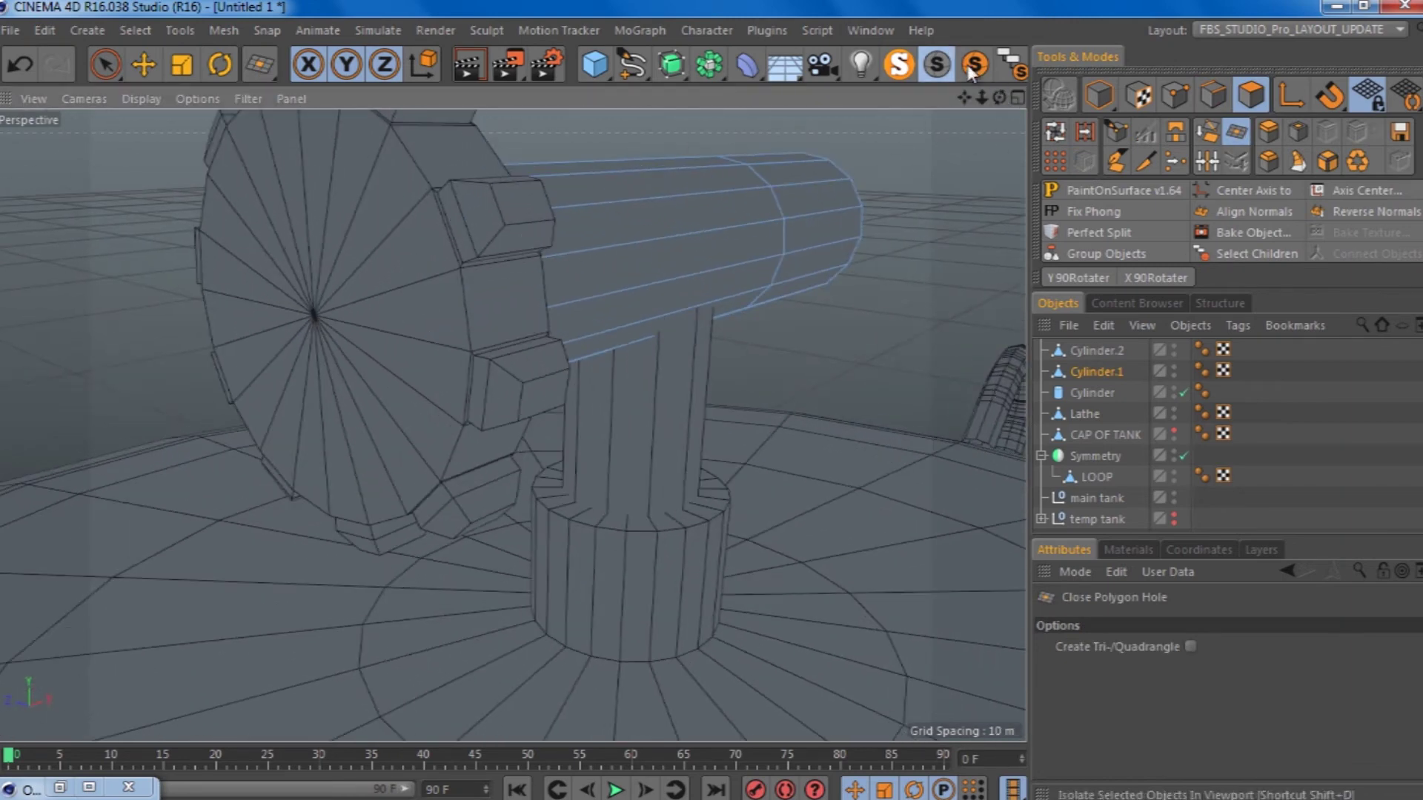
Step: Solo the valve cylinder and delete its end-cap polygons with Live Select
left_click(1098, 94)
left_click(975, 64)
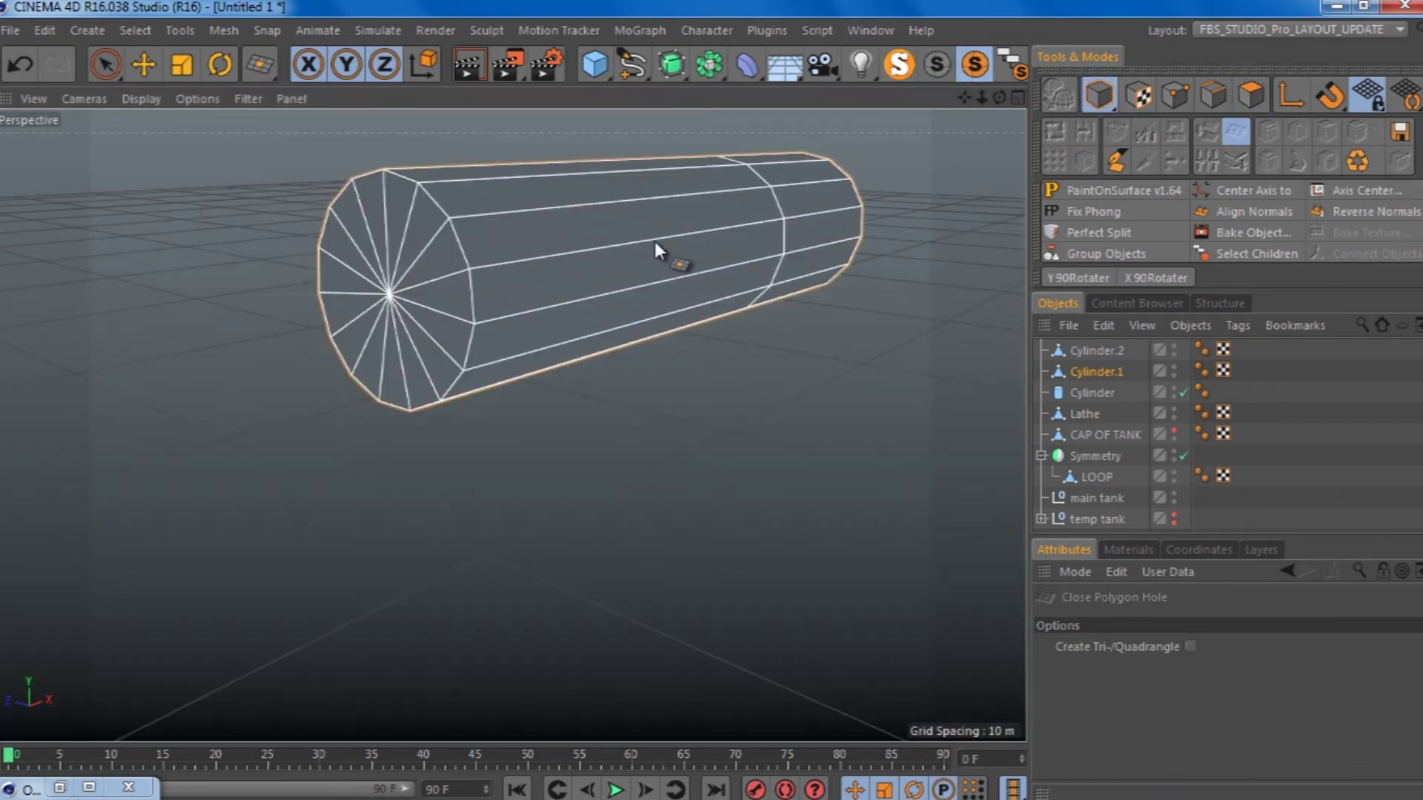
left_click(1251, 94)
left_click(106, 65)
left_click(381, 294)
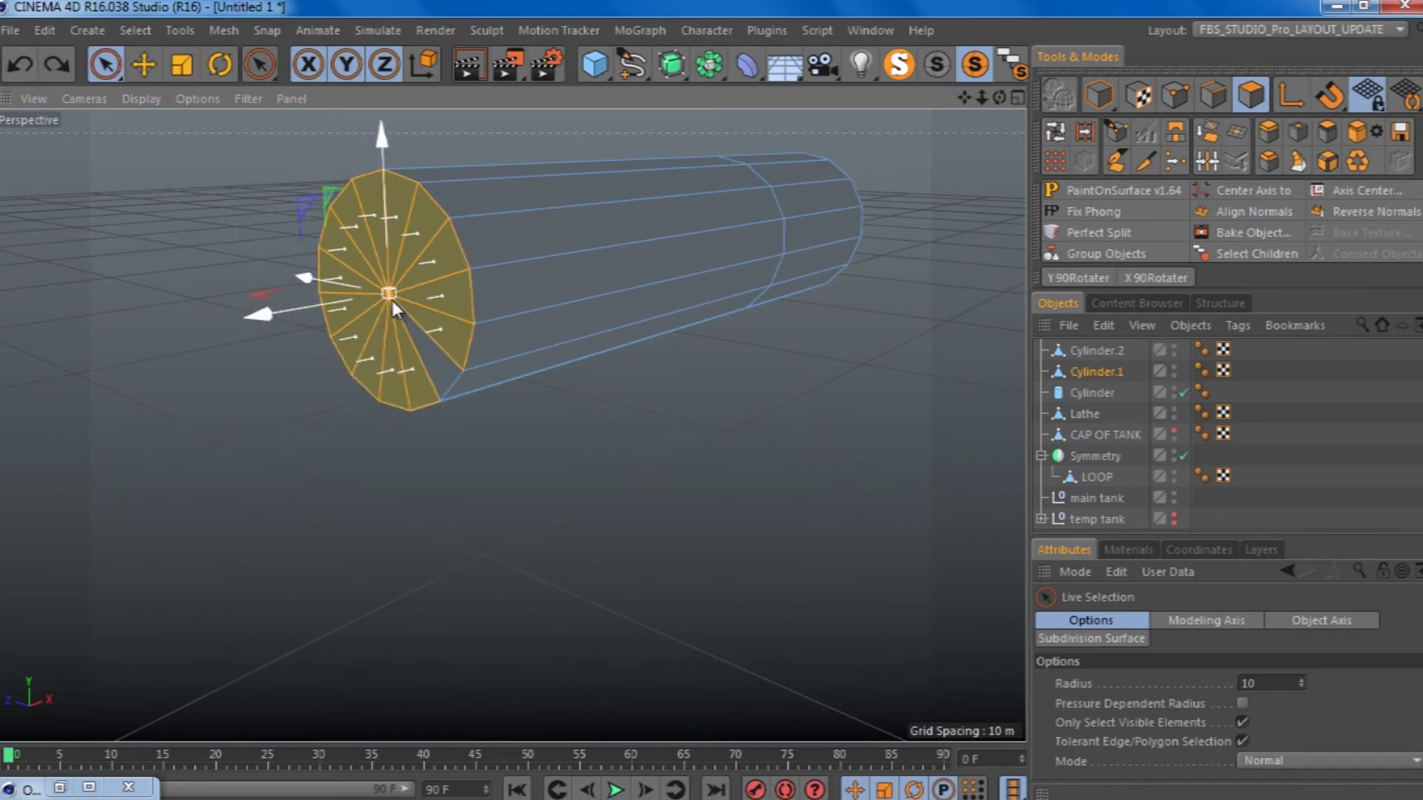
key("Delete")
Step: Show the whole tank again and orbit to review the valve on top
left_click(1099, 94)
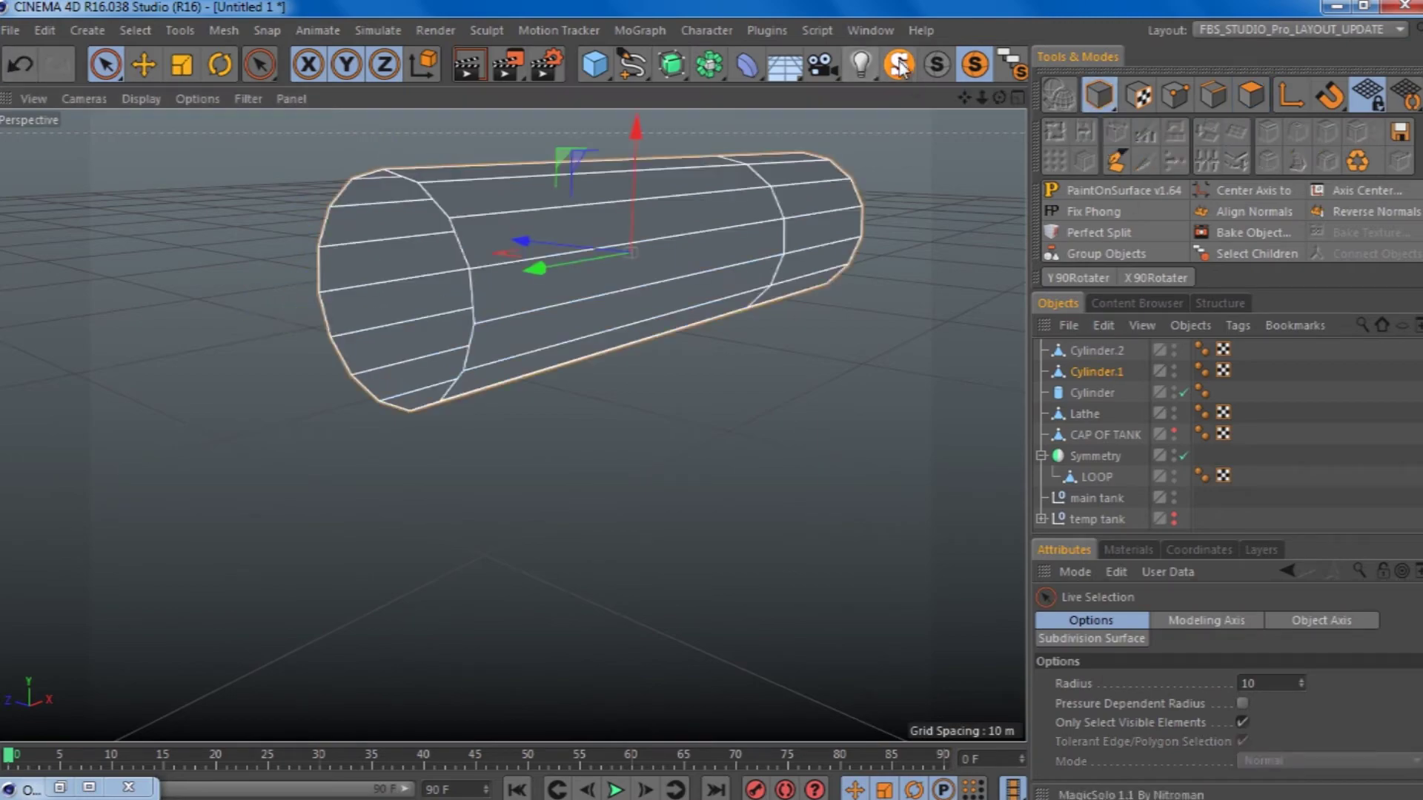
left_click(936, 65)
scroll("down", 3)
left_click_drag(941, 127, 810, 258)
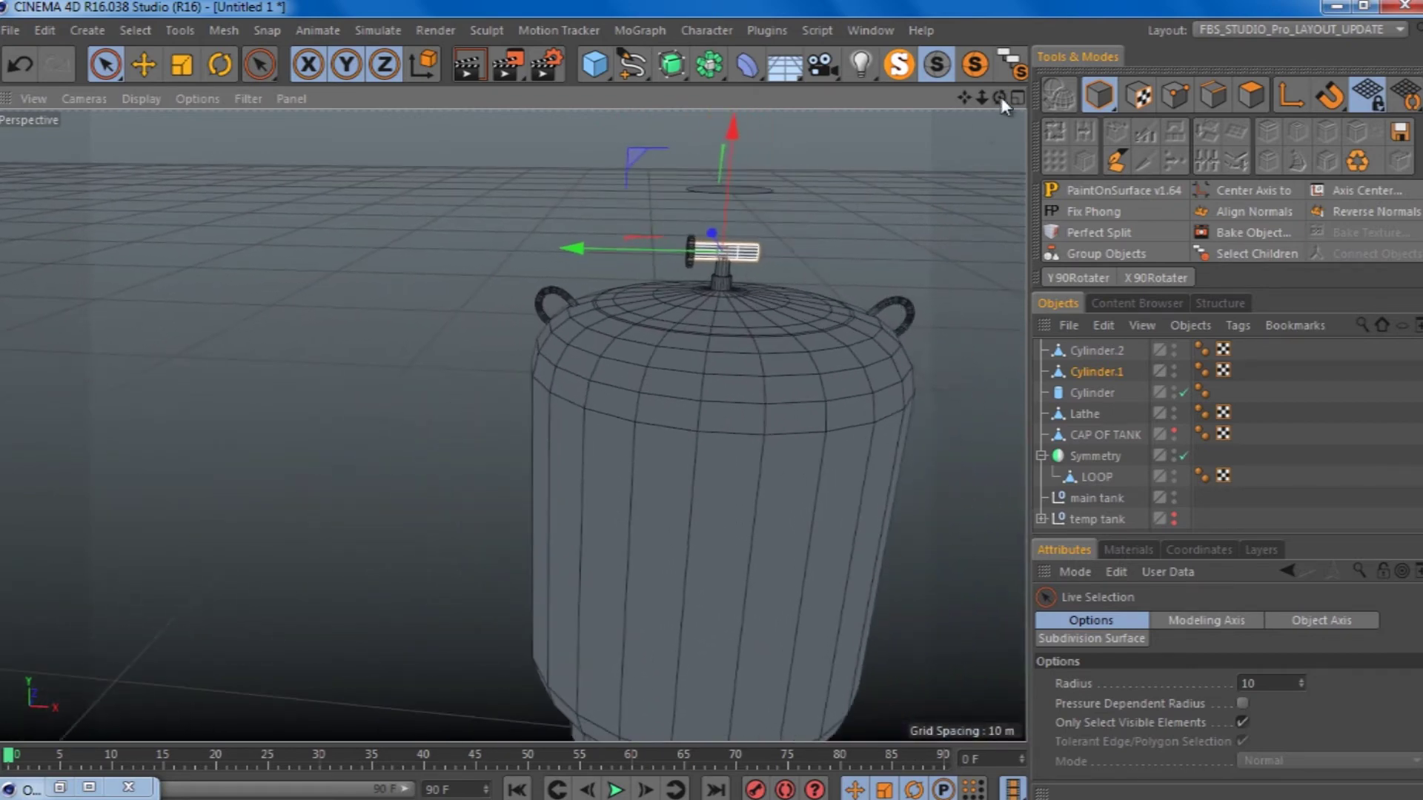
scroll("up", 3)
left_click_drag(451, 388, 531, 290)
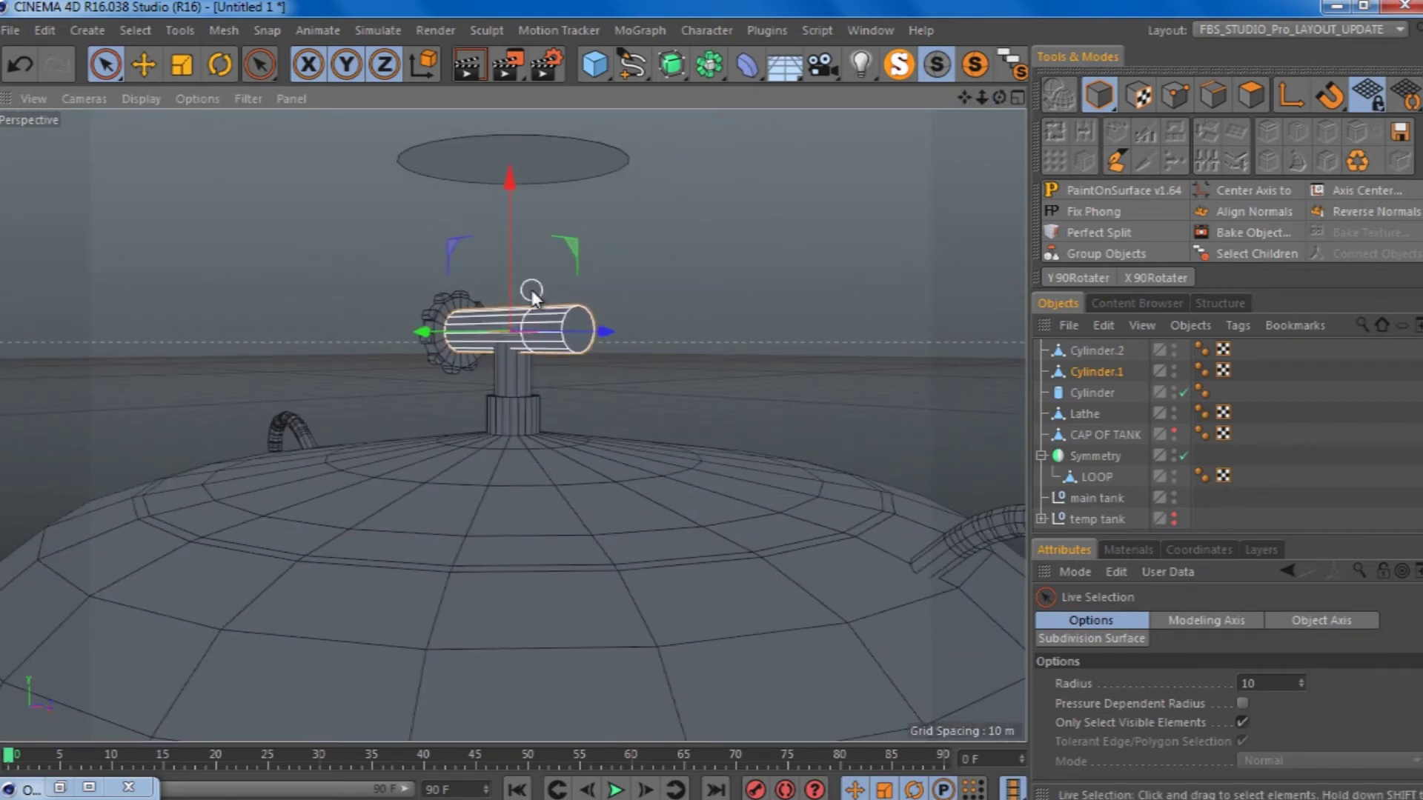
scroll("up", 3)
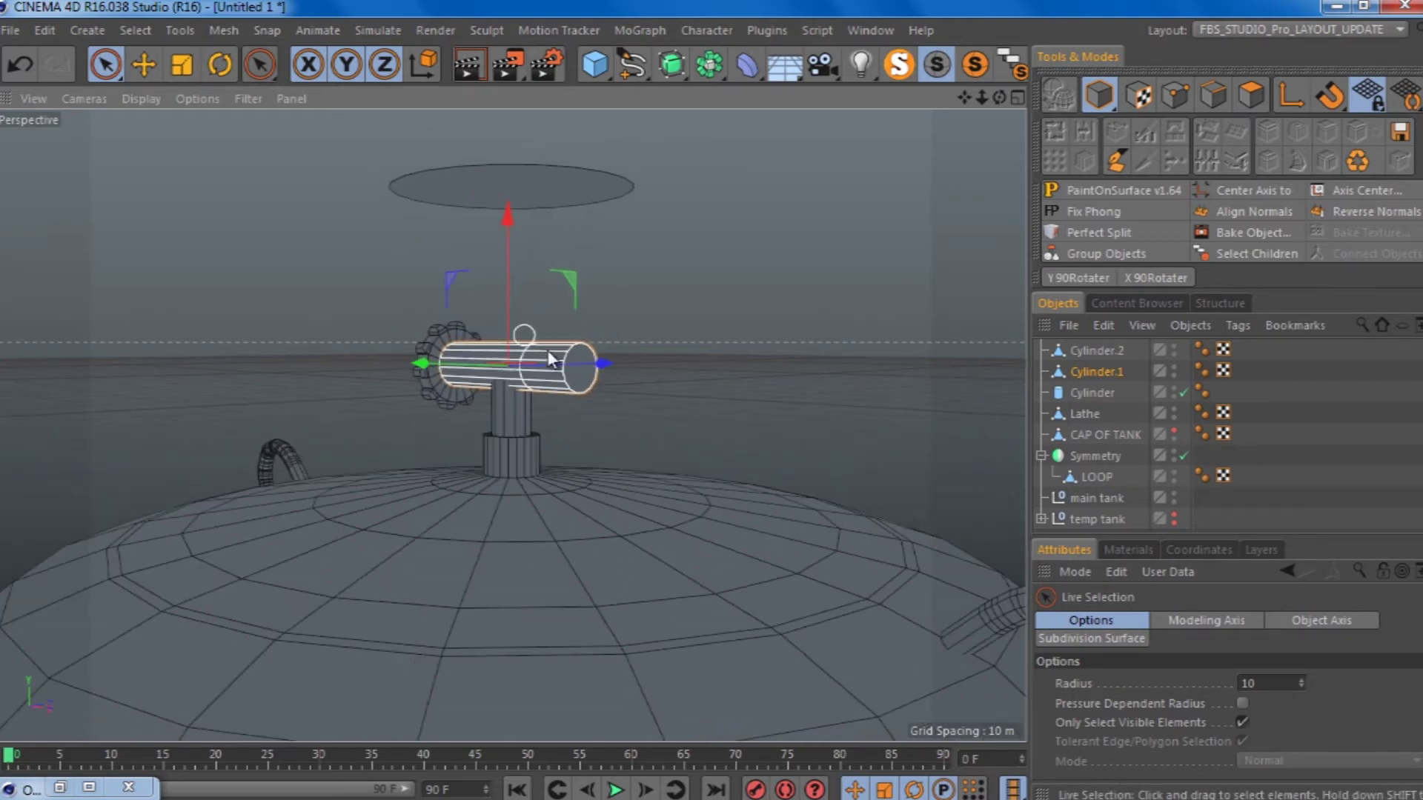
scroll("up", 3)
scroll("down", 3)
left_click_drag(646, 407, 407, 557)
Step: Select the vertical stem Cylinder and open its Caps settings
left_click(1088, 392)
left_click(1192, 620)
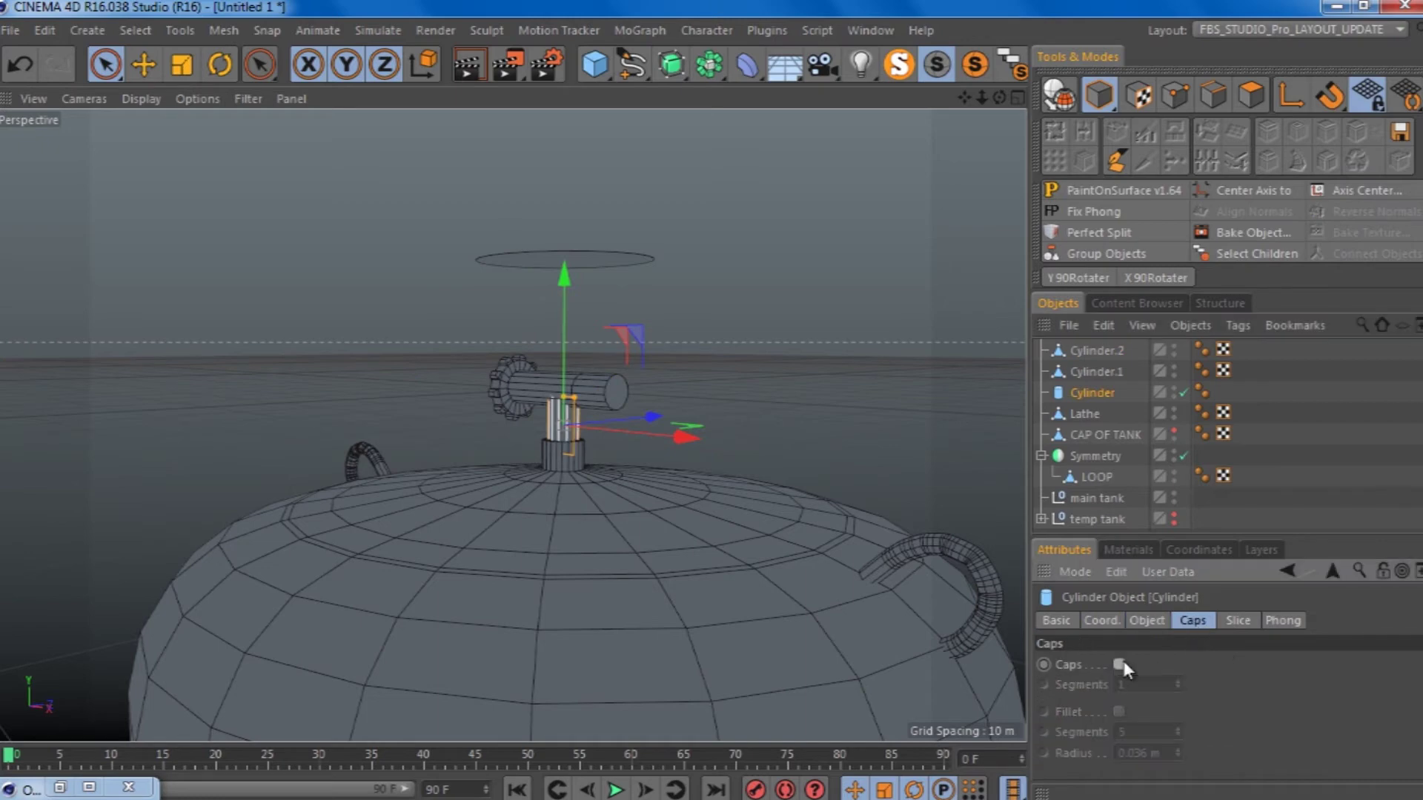
scroll("down", 3)
scroll("down", 3)
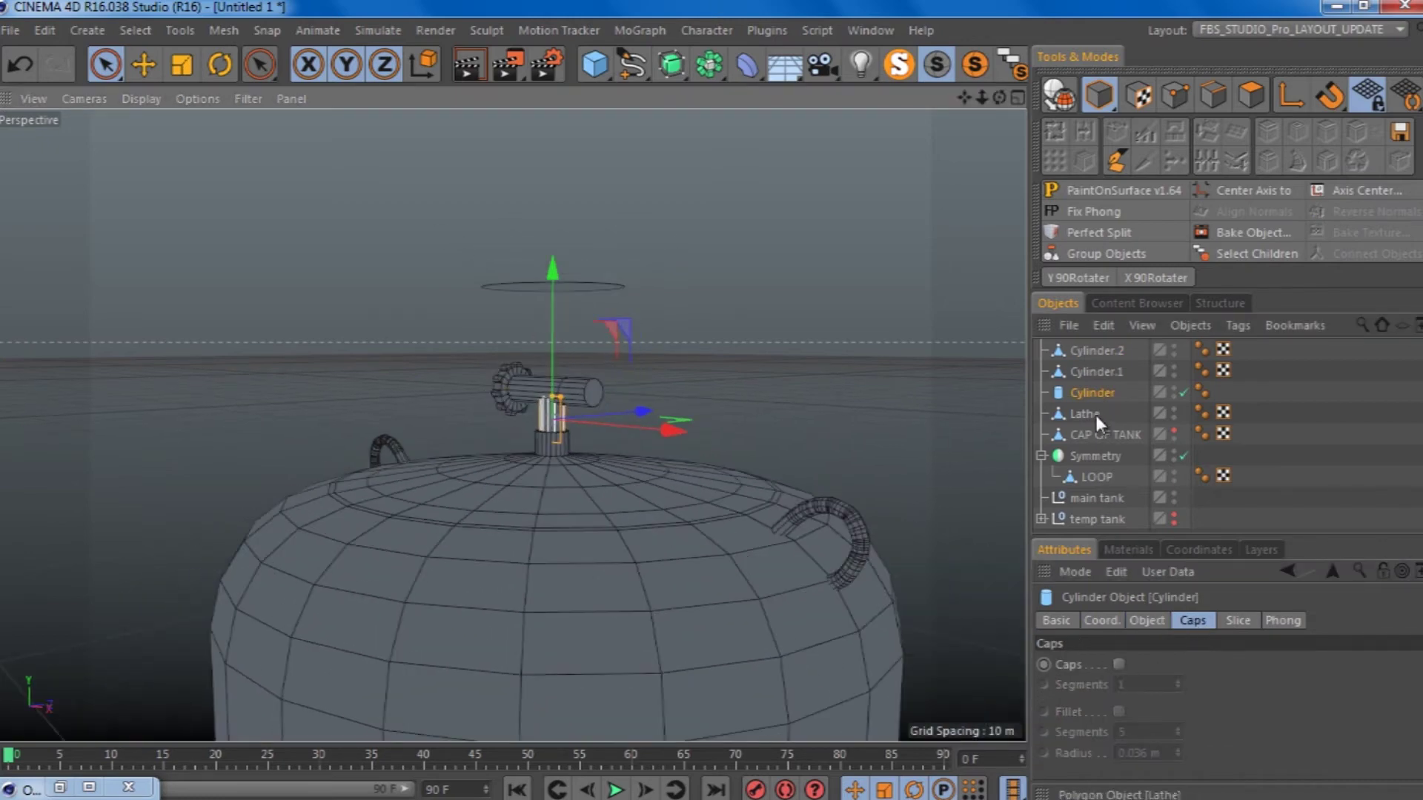
Step: Unhide CAP OF TANK and zoom into a full-size Front view
left_click(1103, 435)
left_click(1174, 433)
key("F5")
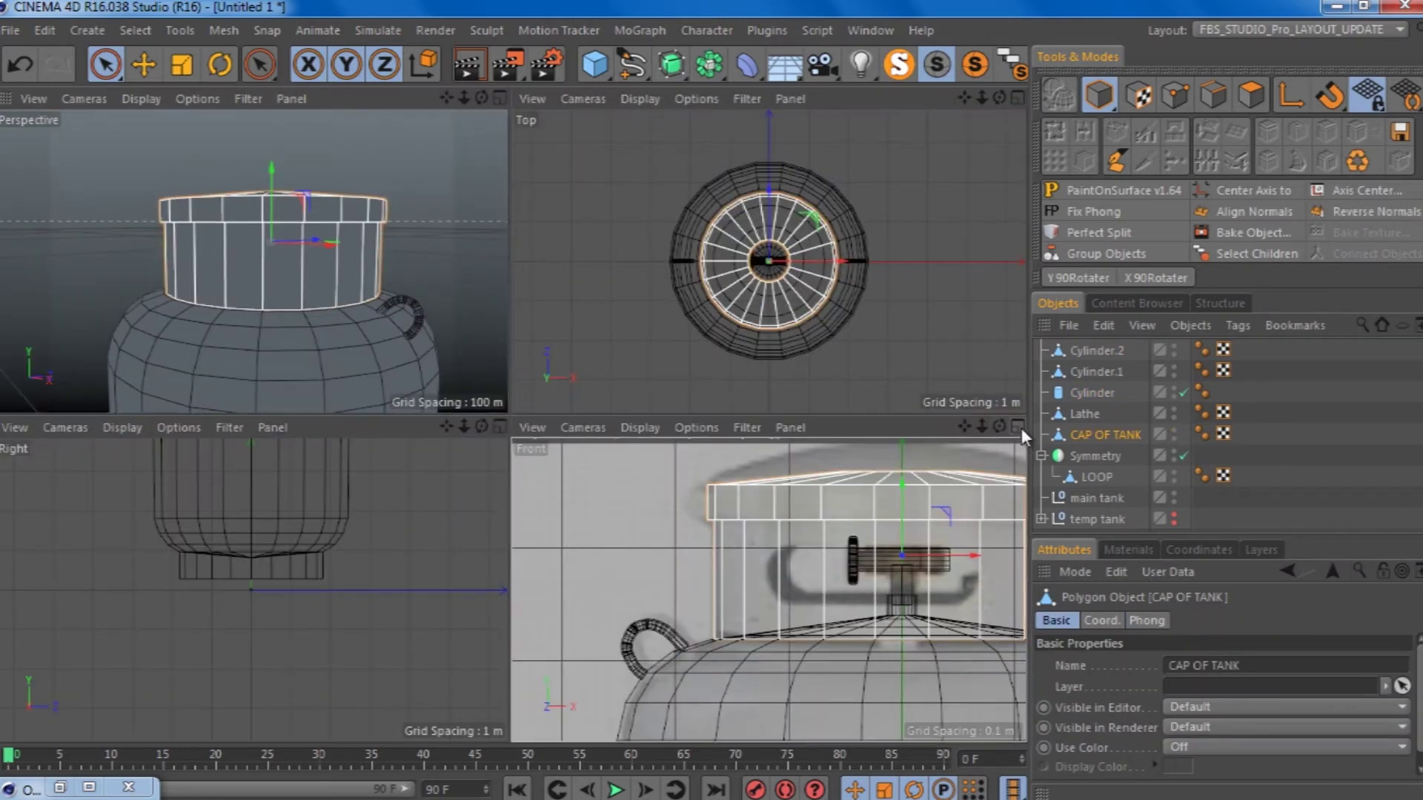
key("F4")
scroll("up", 3)
scroll("up", 3)
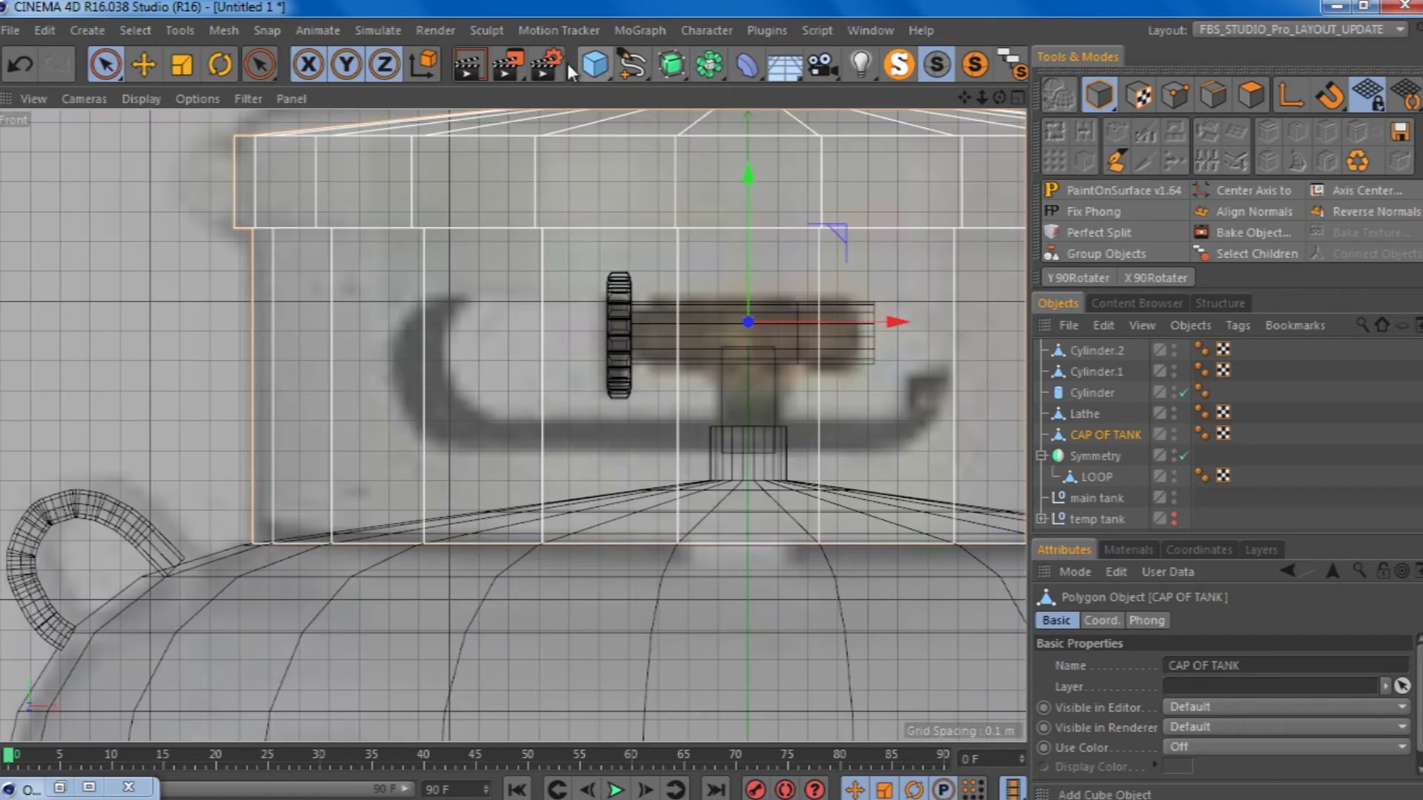
Step: Add a Rectangle spline with Rounding enabled
left_click(632, 66)
left_click(832, 232)
scroll("down", 3)
left_click(1171, 706)
scroll("up", 3)
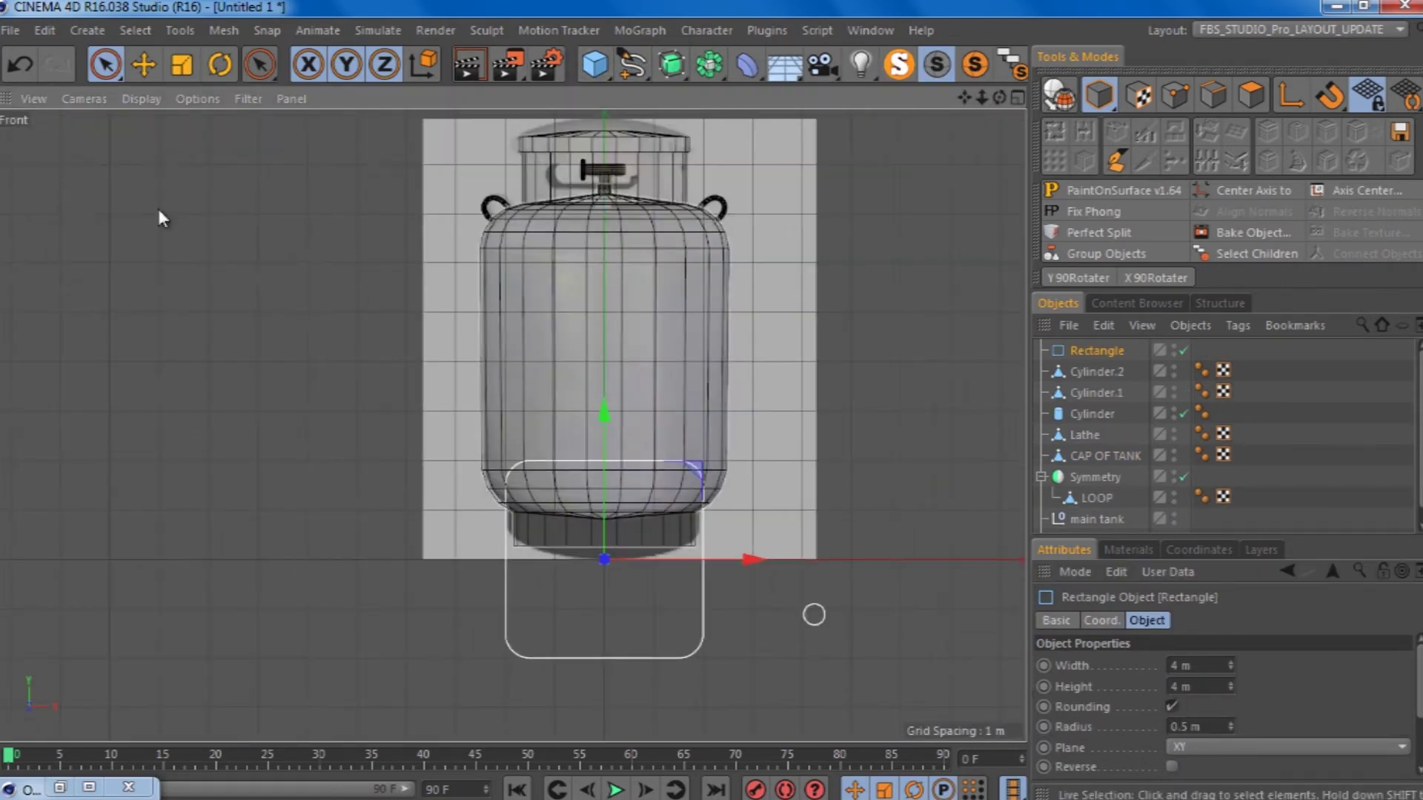
Step: Shrink the rounded rectangle to about 30% and move it up to the cap
key("t")
left_click_drag(673, 510, 637, 511)
key("e")
left_click_drag(606, 372, 713, 407)
scroll("up", 3)
scroll("up", 3)
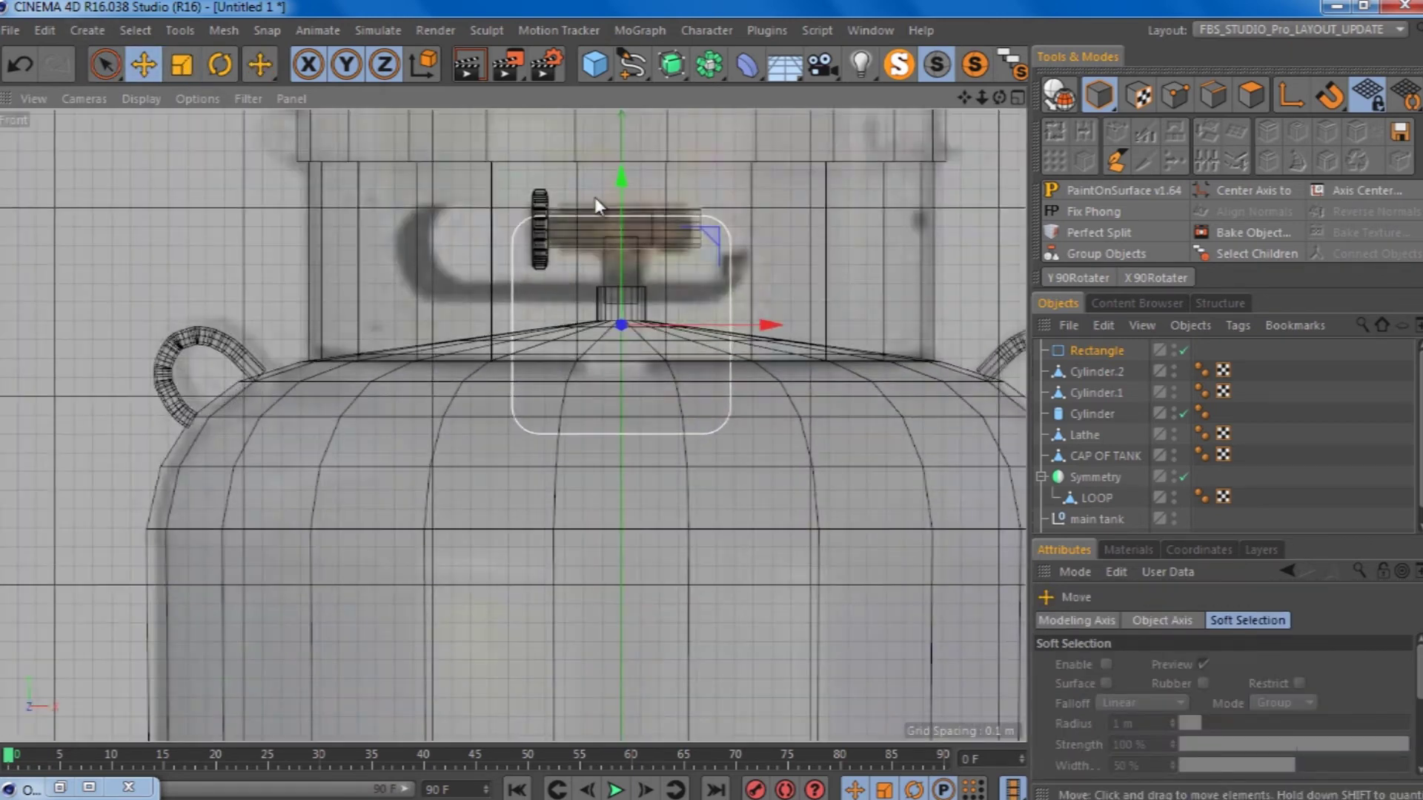
left_click_drag(757, 313, 726, 313)
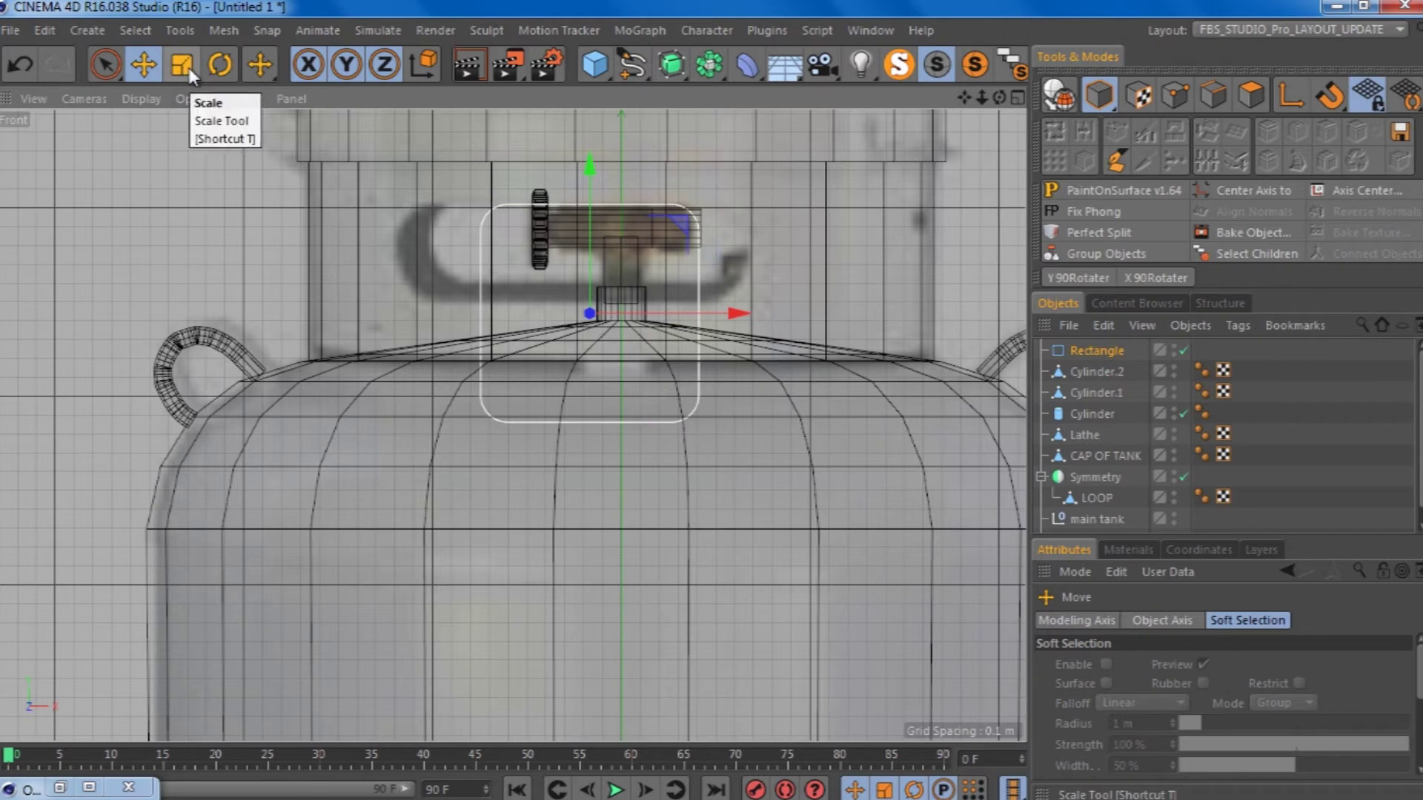
Step: Scale the rectangle to about 42% and trial, then undo, a different corner radius
left_click(181, 64)
left_click_drag(590, 163, 583, 253)
left_click_drag(626, 178, 626, 179)
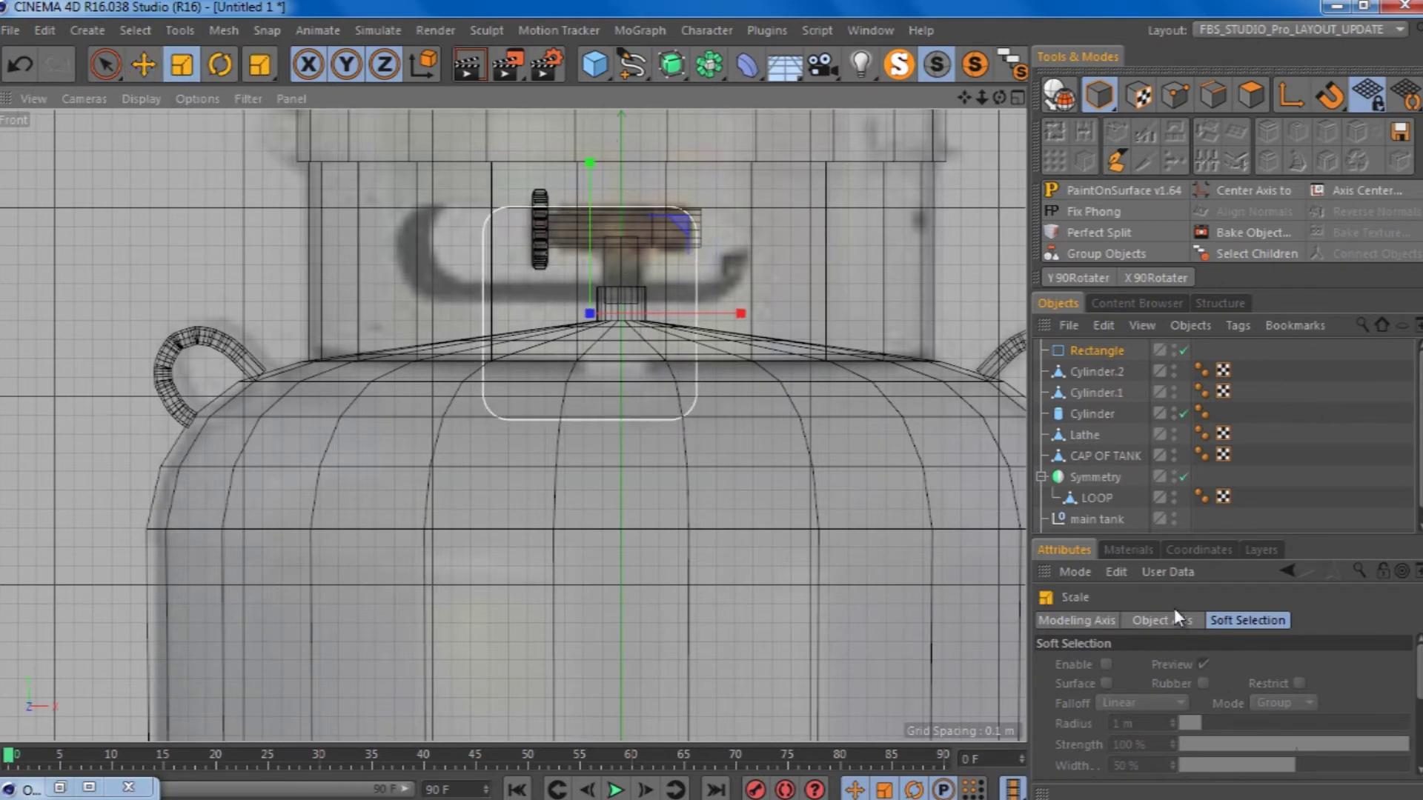
left_click_drag(1235, 703, 1229, 725)
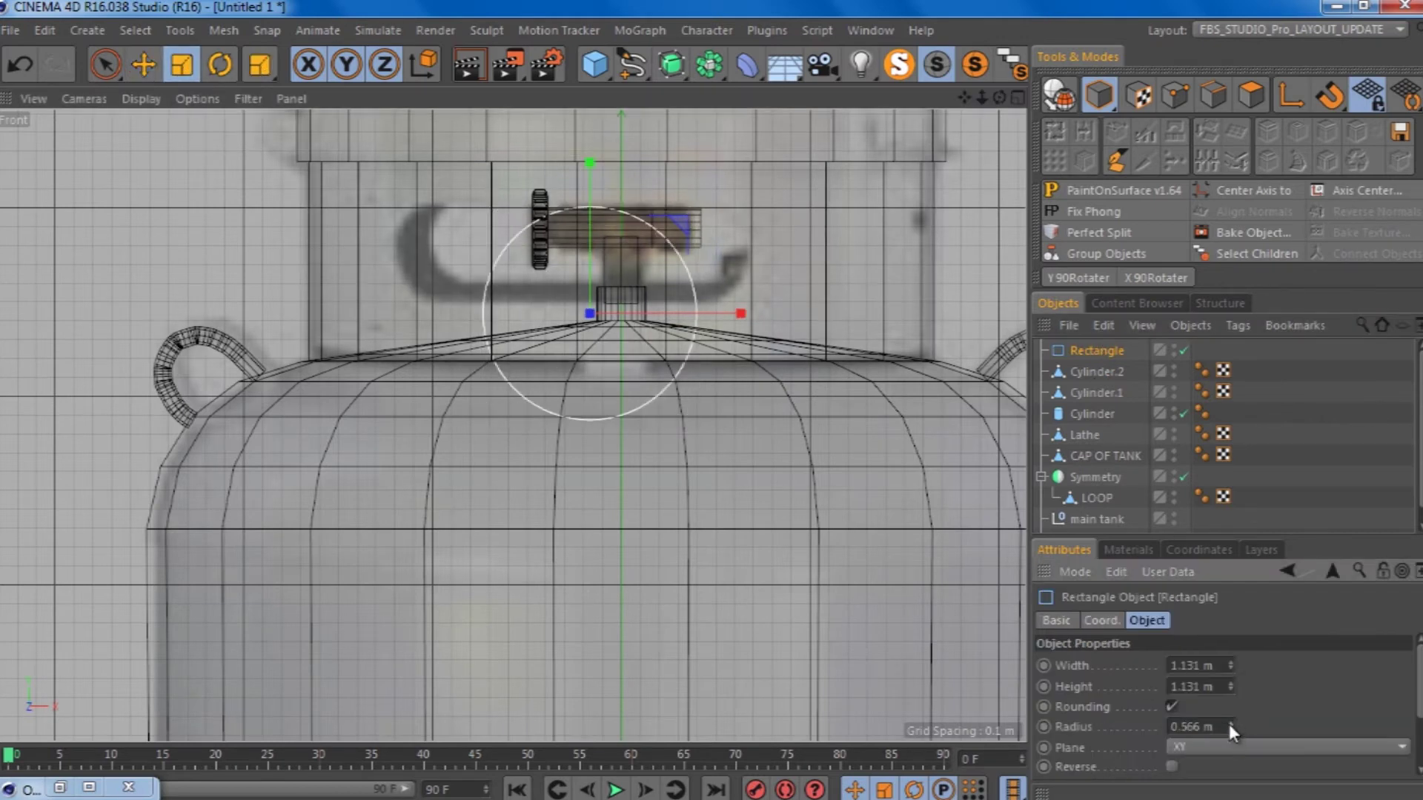
left_click(12, 65)
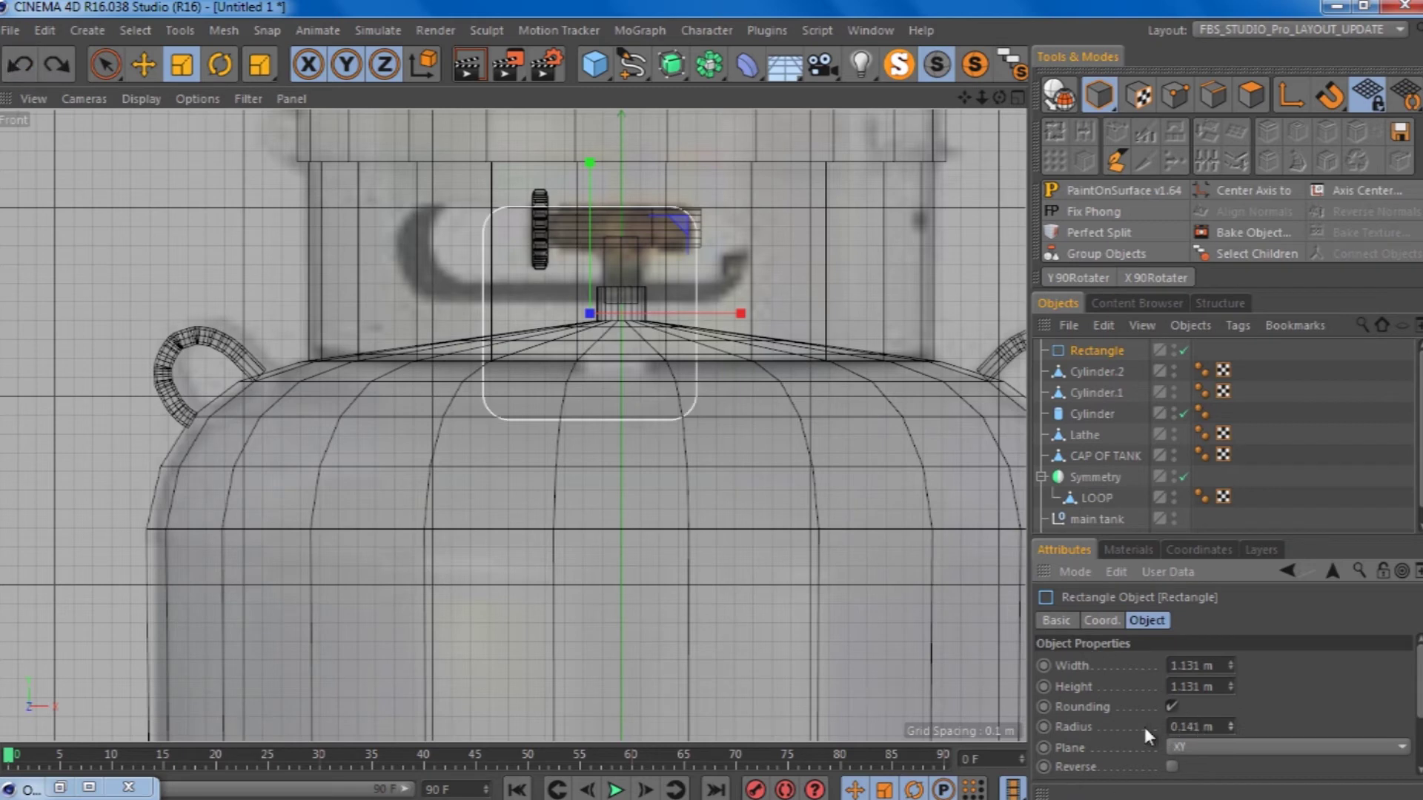
Step: Try an editable, vertically squashed rectangle, then undo back to the original rounded rectangle
left_click(1061, 102)
left_click_drag(590, 163, 597, 281)
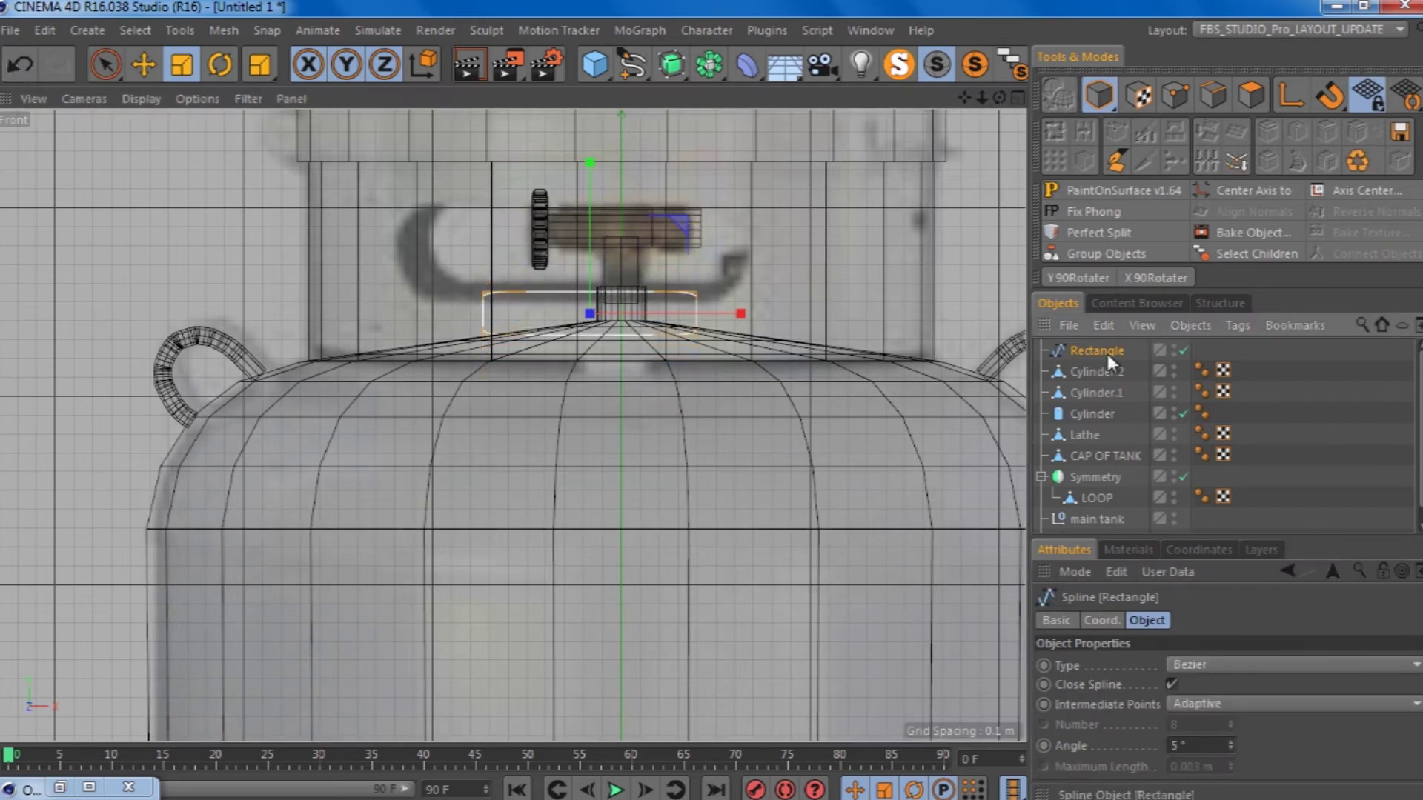
scroll("up", 3)
scroll("up", 3)
left_click(27, 68)
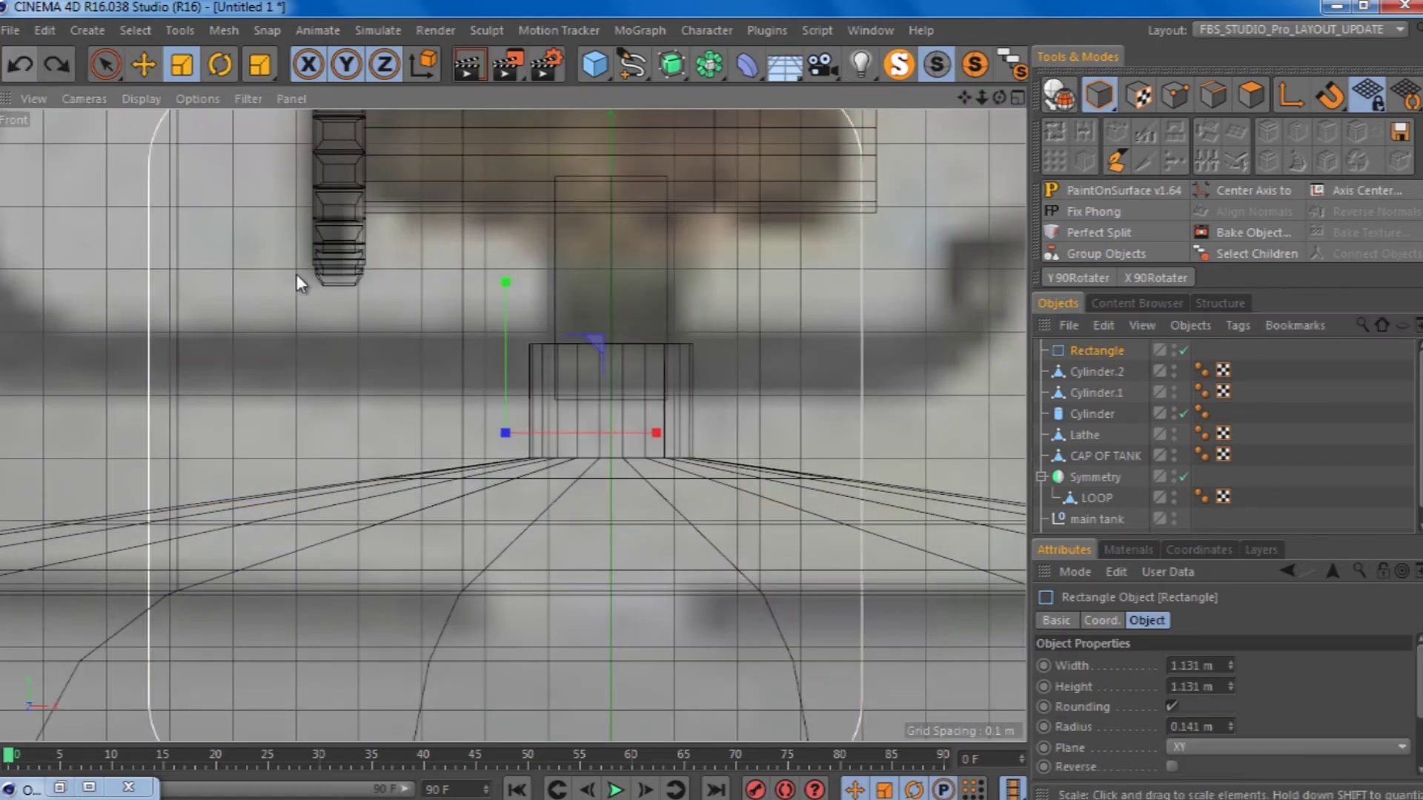
scroll("down", 3)
scroll("down", 3)
left_click(22, 74)
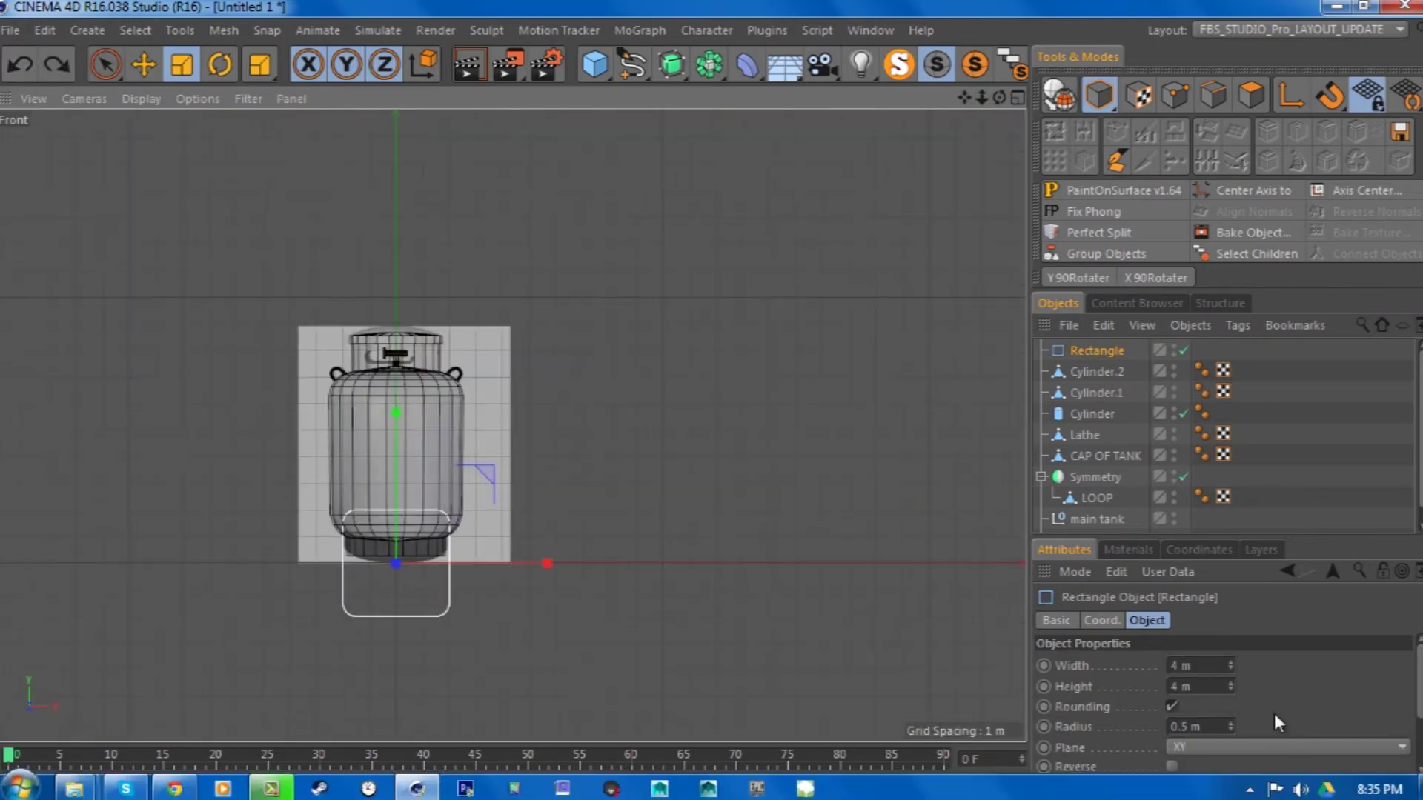
Step: Set the corner radius to 0.8 m and keep the rectangle 3 m tall
left_click_drag(1231, 721, 1231, 723)
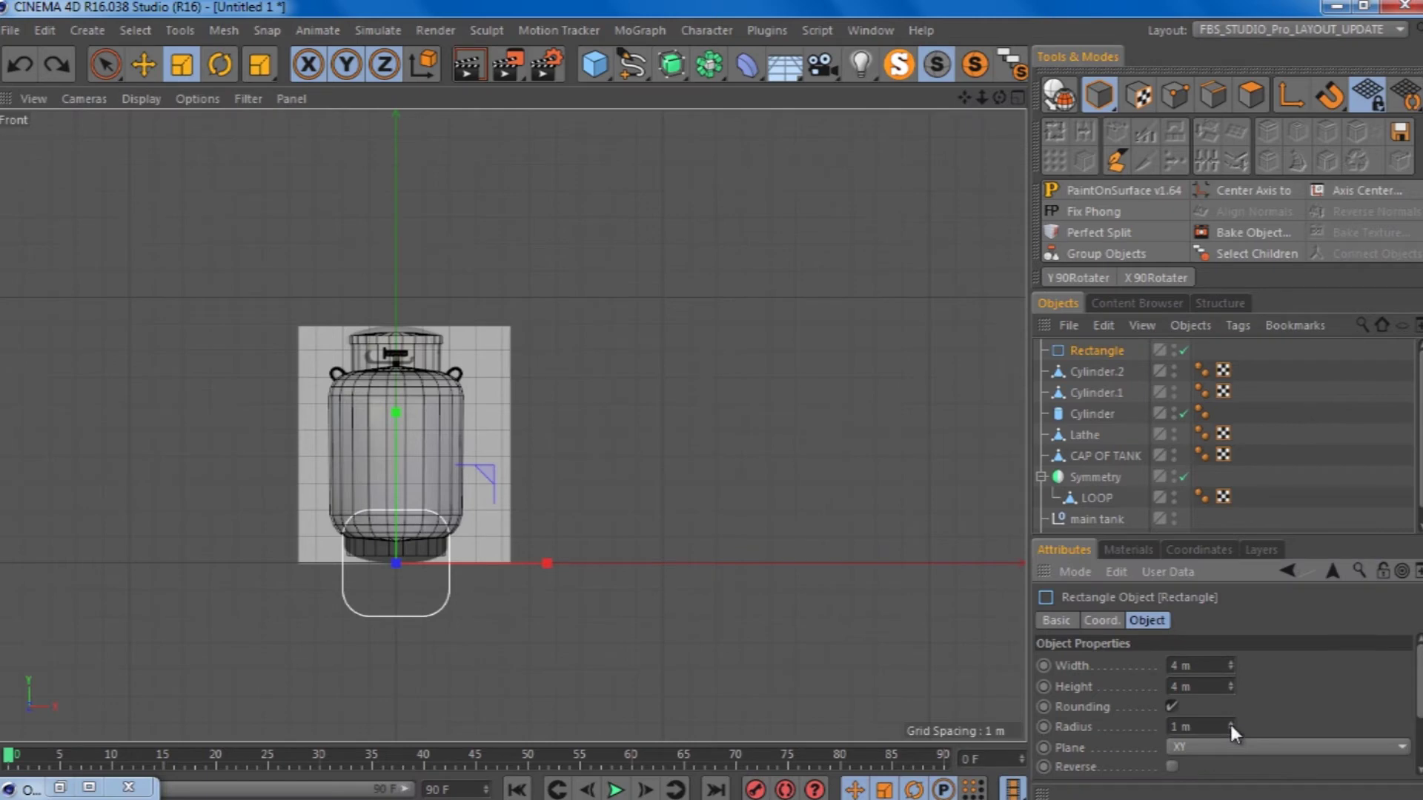
key("ctrl+z")
key("Return")
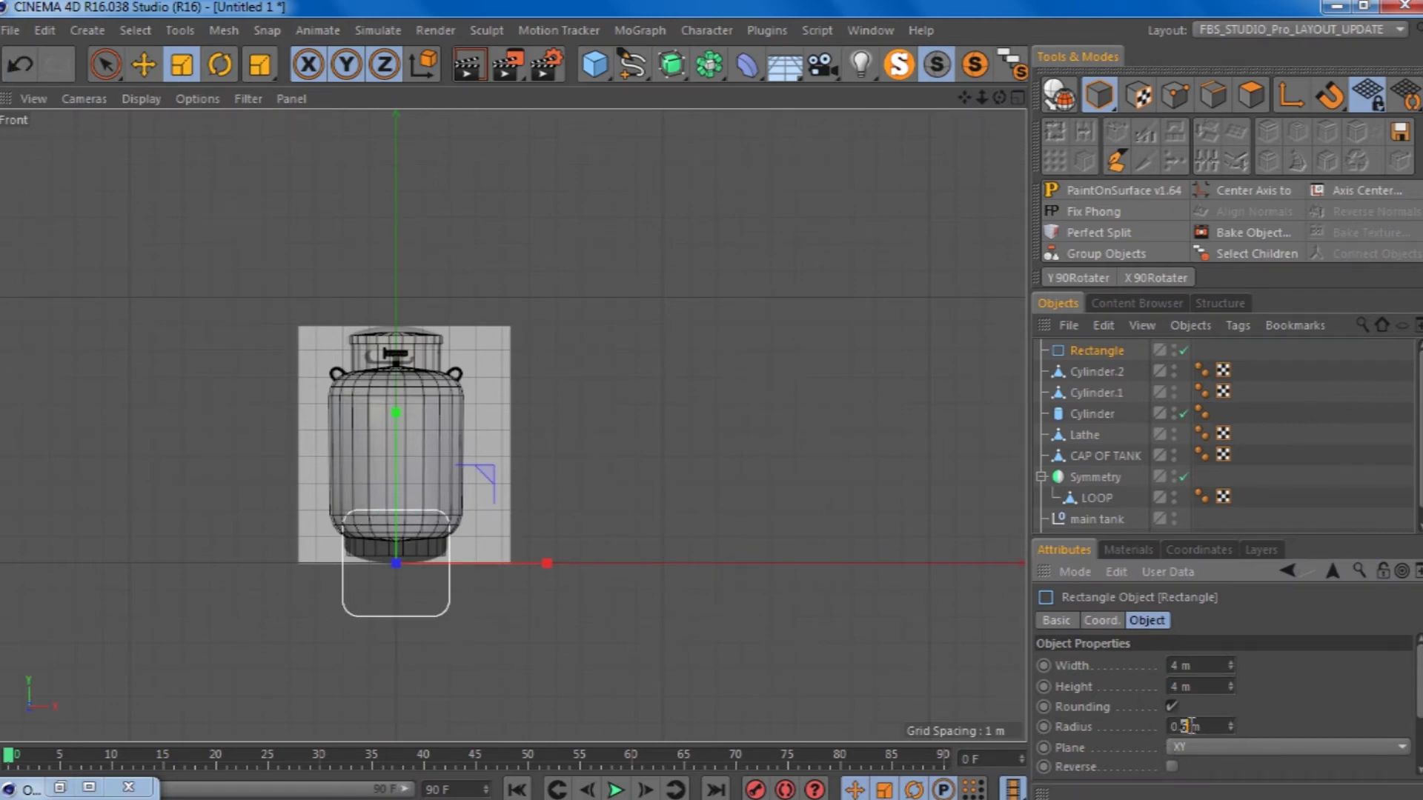
type("8")
key("Return")
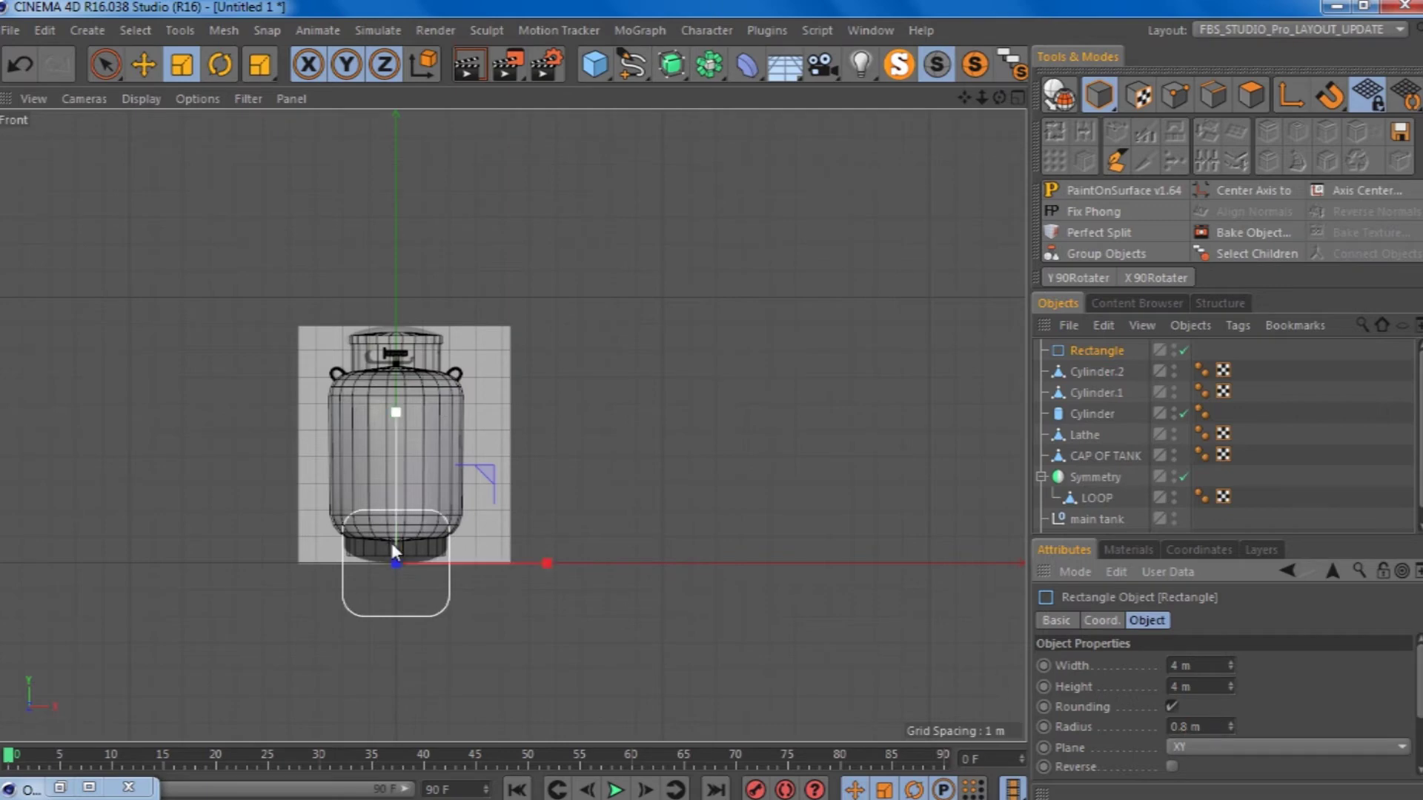
left_click_drag(1229, 682, 1229, 682)
key("ctrl+z")
key("ctrl+z")
key("ctrl+z")
key("ctrl+z")
key("ctrl+z")
key("ctrl+z")
left_click_drag(1228, 685, 1226, 695)
key("ctrl+z")
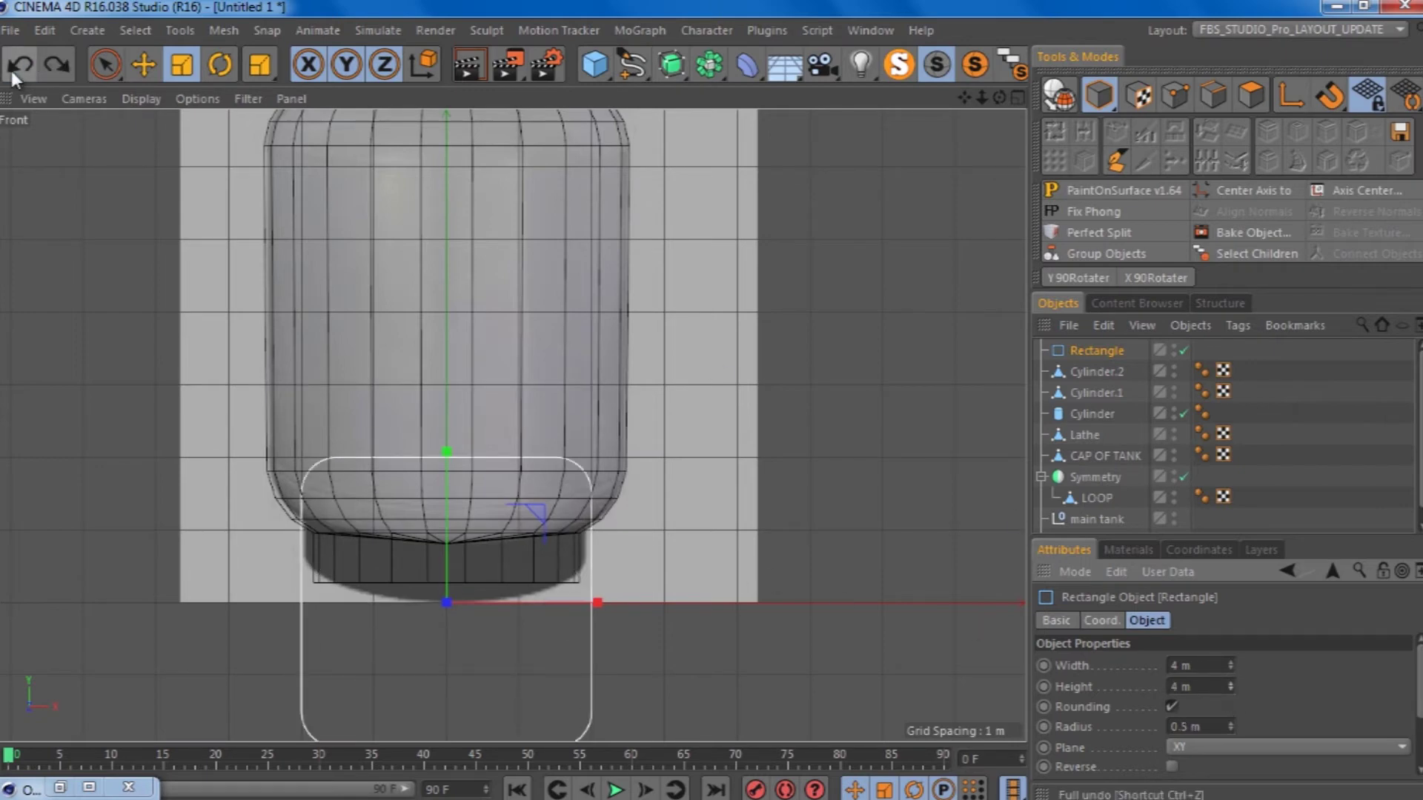
key("ctrl+z")
key("ctrl+z")
key("ctrl+z")
key("ctrl+z")
Step: Move the rounded rectangle up the tank and shrink it to fit the cap
key("e")
scroll("down", 3)
left_click_drag(620, 575, 535, 116)
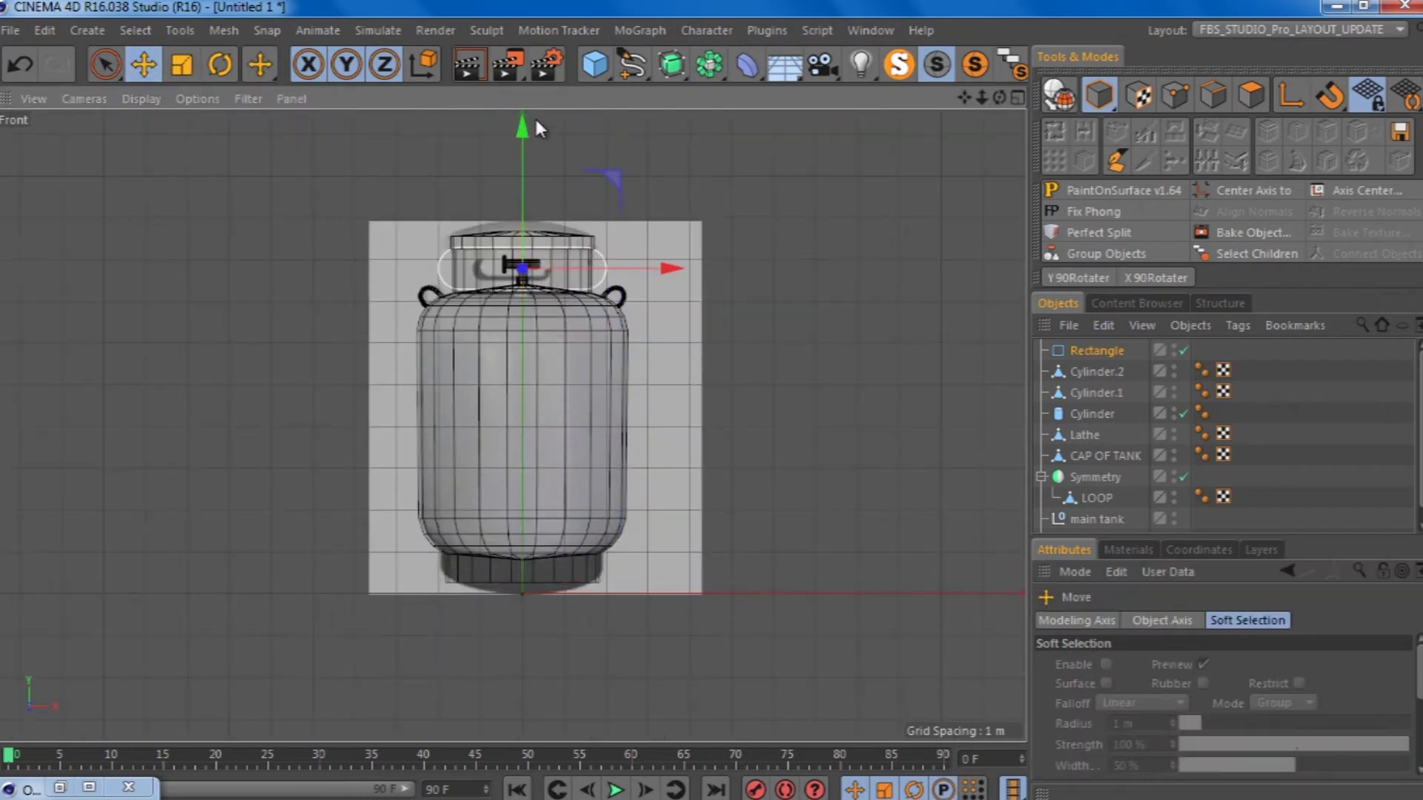
scroll("up", 3)
scroll("up", 3)
key("t")
left_click_drag(589, 225, 359, 224)
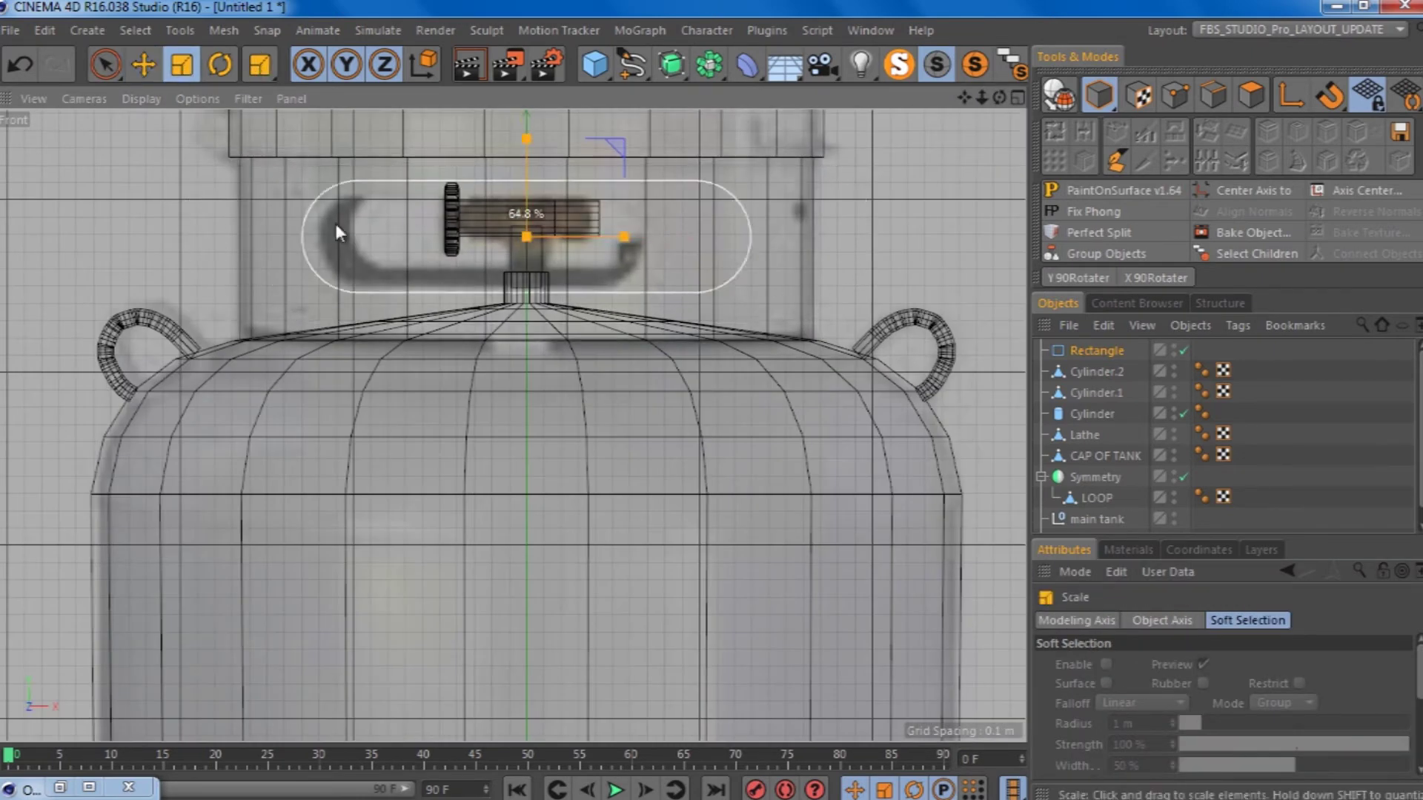
Step: Fine-tune the rectangle over the cap, nudging it left and scaling it down slightly
key("e")
left_click_drag(670, 240, 646, 240)
scroll("up", 3)
left_click_drag(578, 156, 540, 159)
scroll("down", 3)
left_click(181, 65)
left_click_drag(518, 211, 656, 202)
scroll("down", 3)
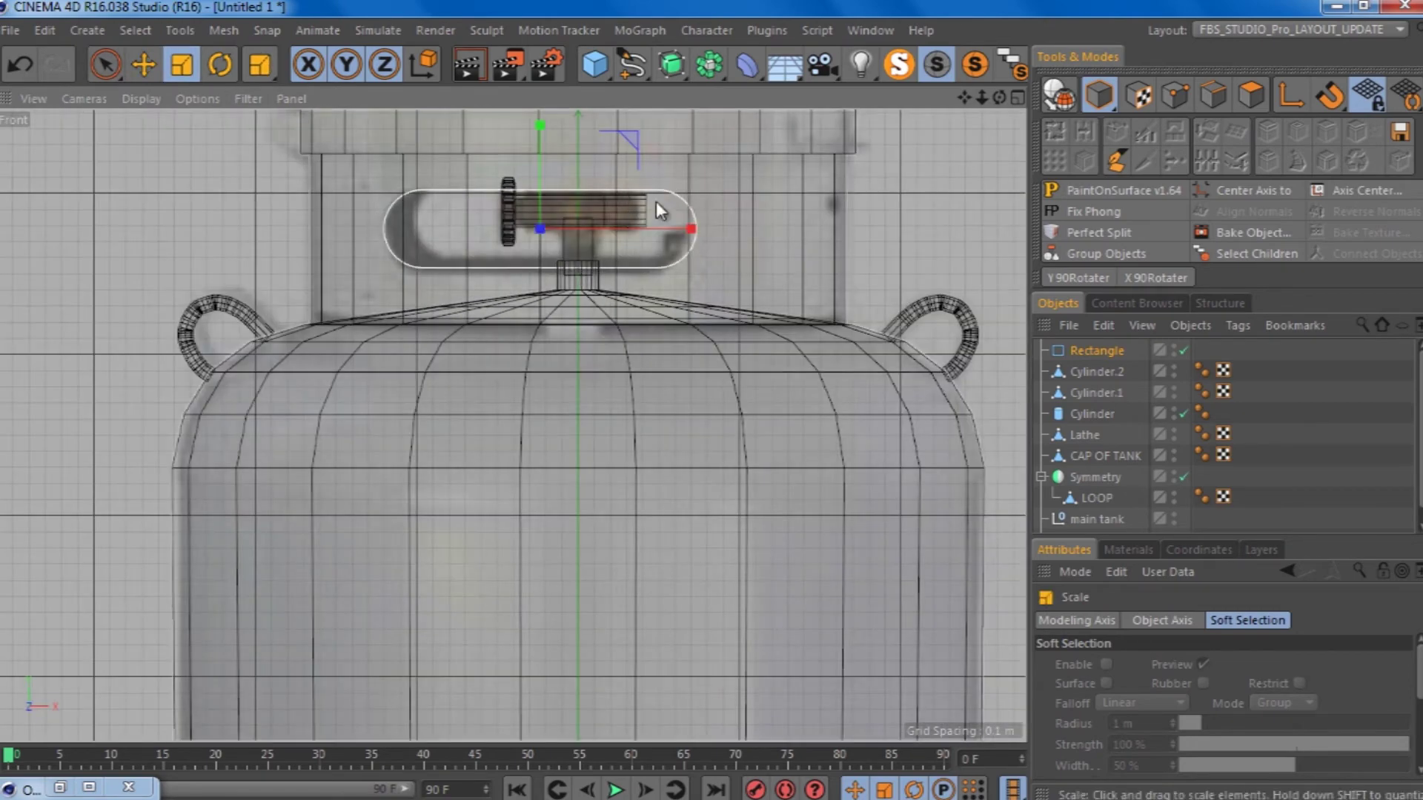
left_click(141, 64)
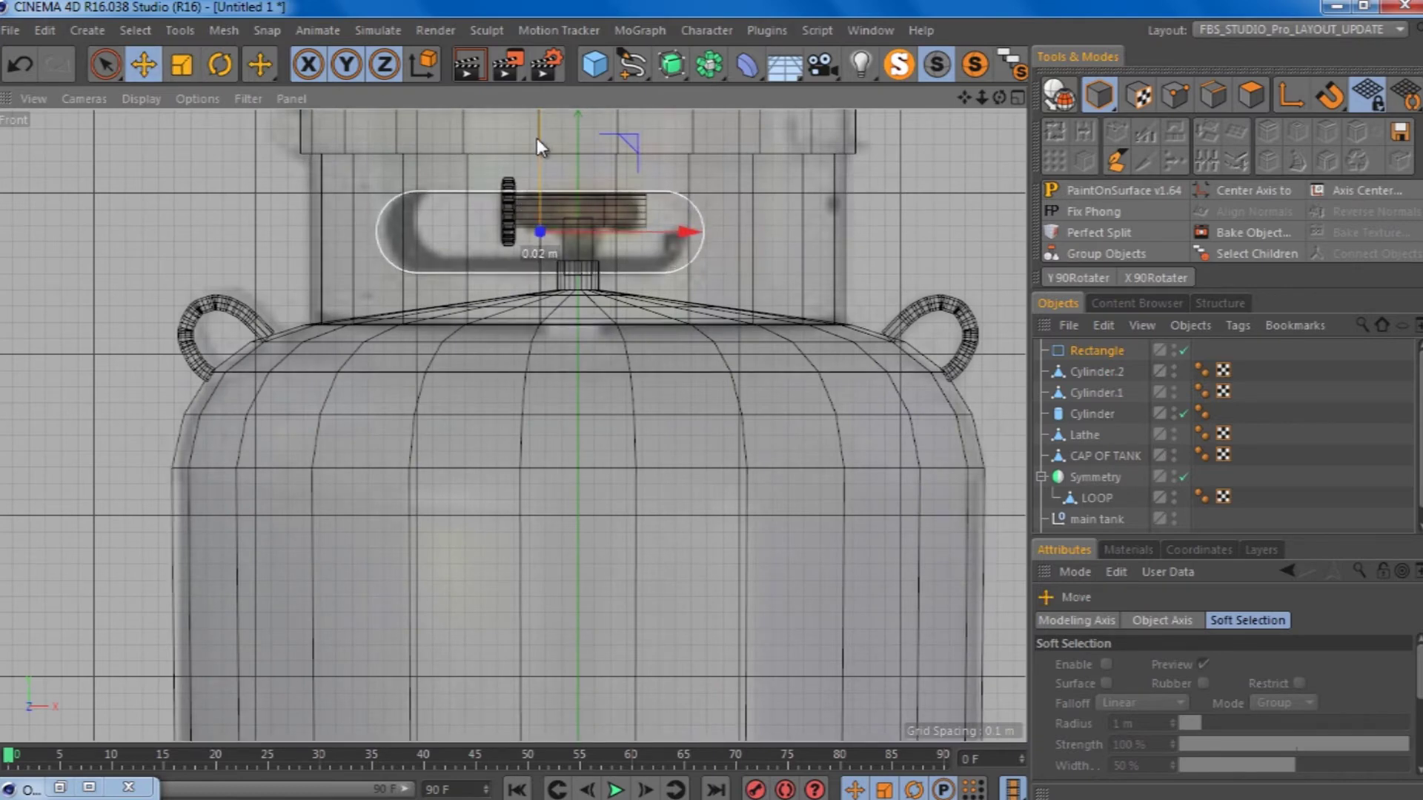
Step: Maximise the Perspective view near the cap and add an Extrude generator
key("F5")
key("F1")
left_click_drag(739, 200, 705, 72)
left_click(671, 64)
left_click(877, 94)
Step: Place the Rectangle inside the Extrude and set its depth to 3.2 m
left_click_drag(1104, 371, 1082, 349)
scroll("down", 3)
scroll("down", 3)
scroll("up", 3)
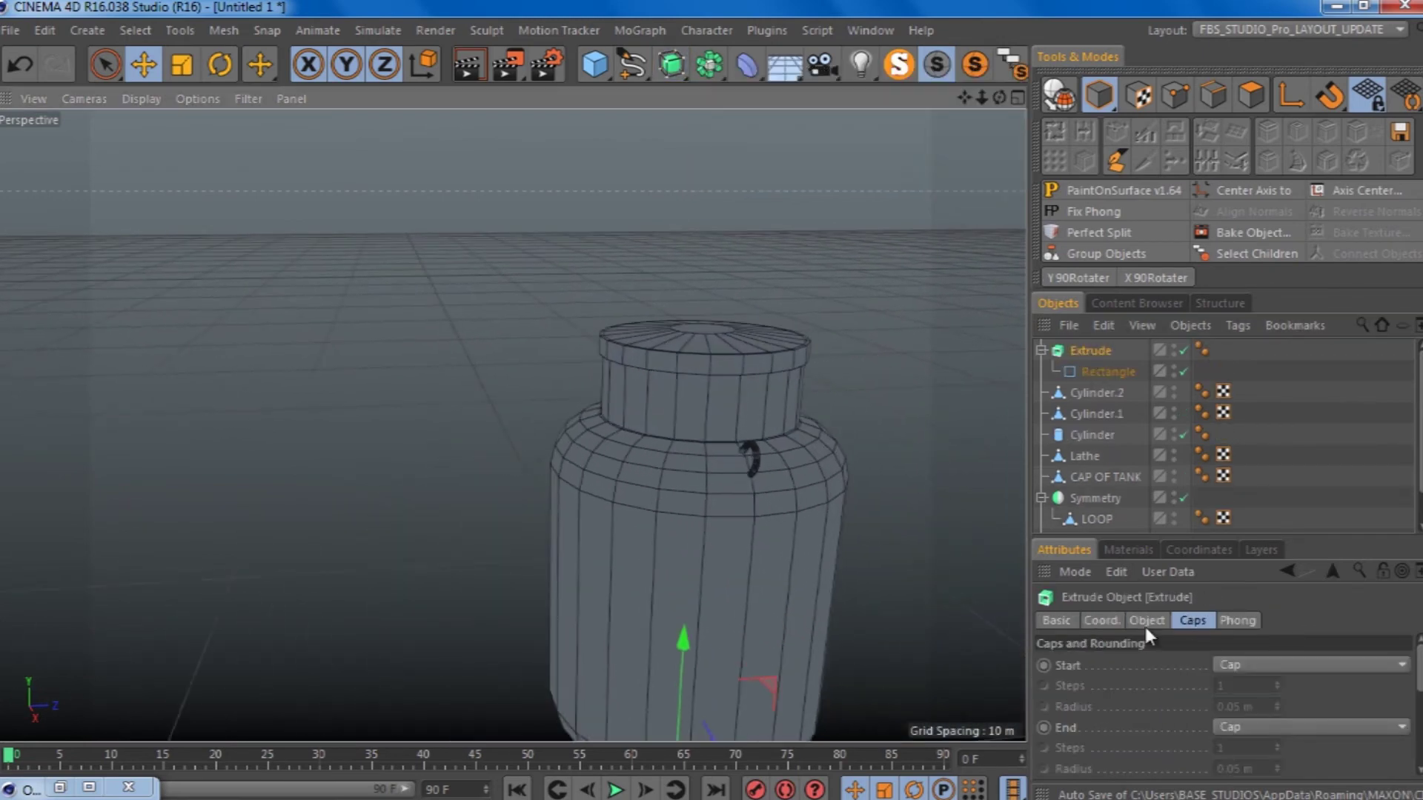
left_click(1147, 620)
left_click(1358, 658)
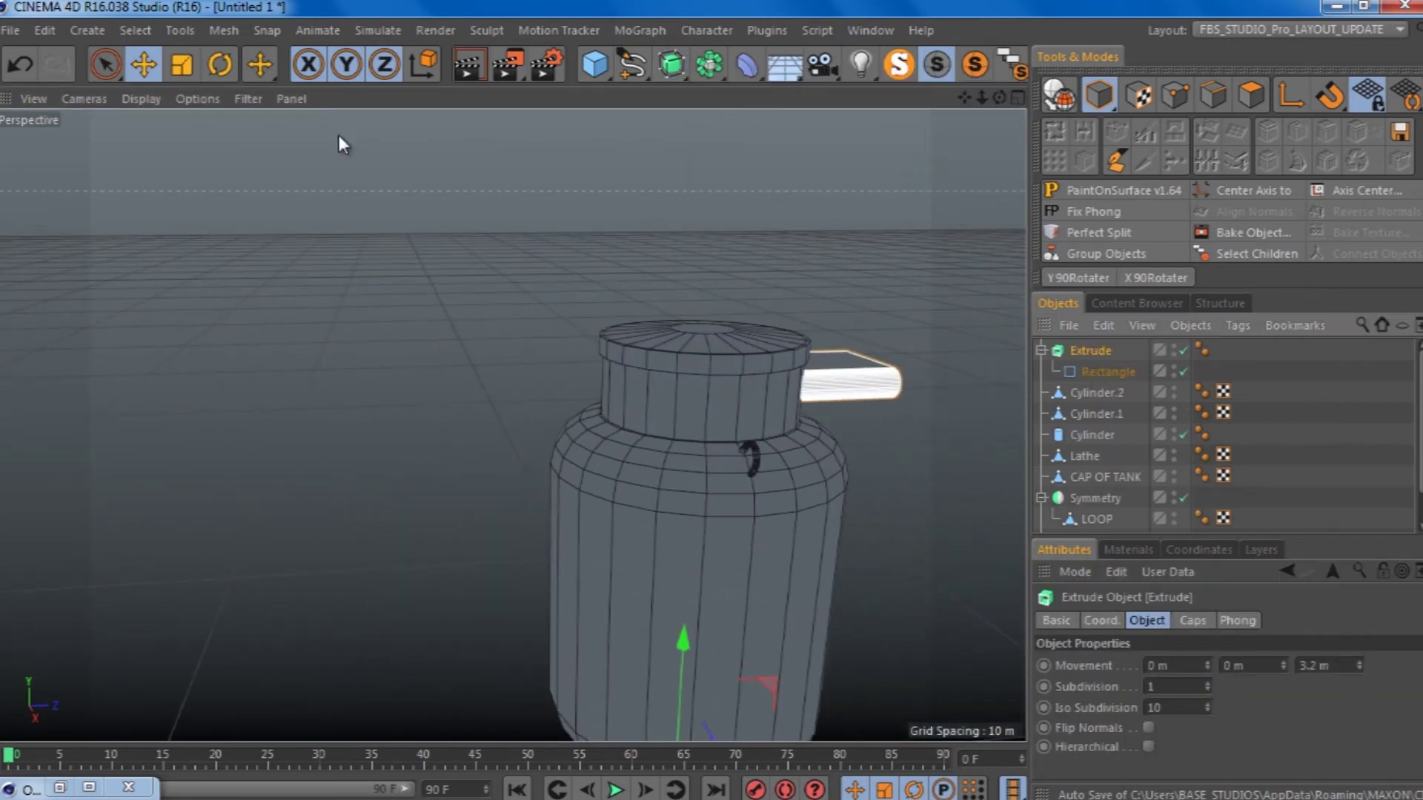
scroll("down", 3)
Step: Position the extruded bar so it pierces both sides of the cap
left_click(1123, 367)
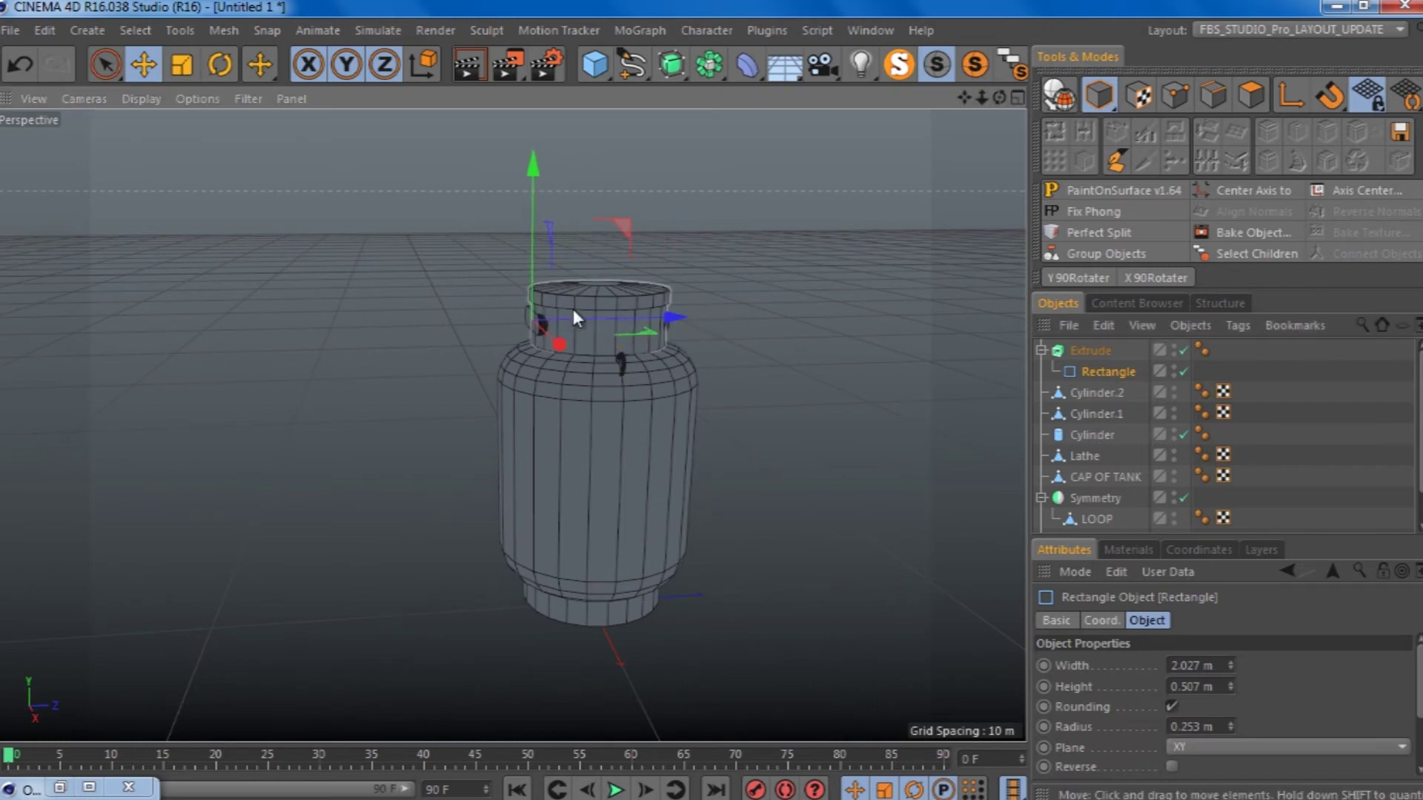
scroll("up", 3)
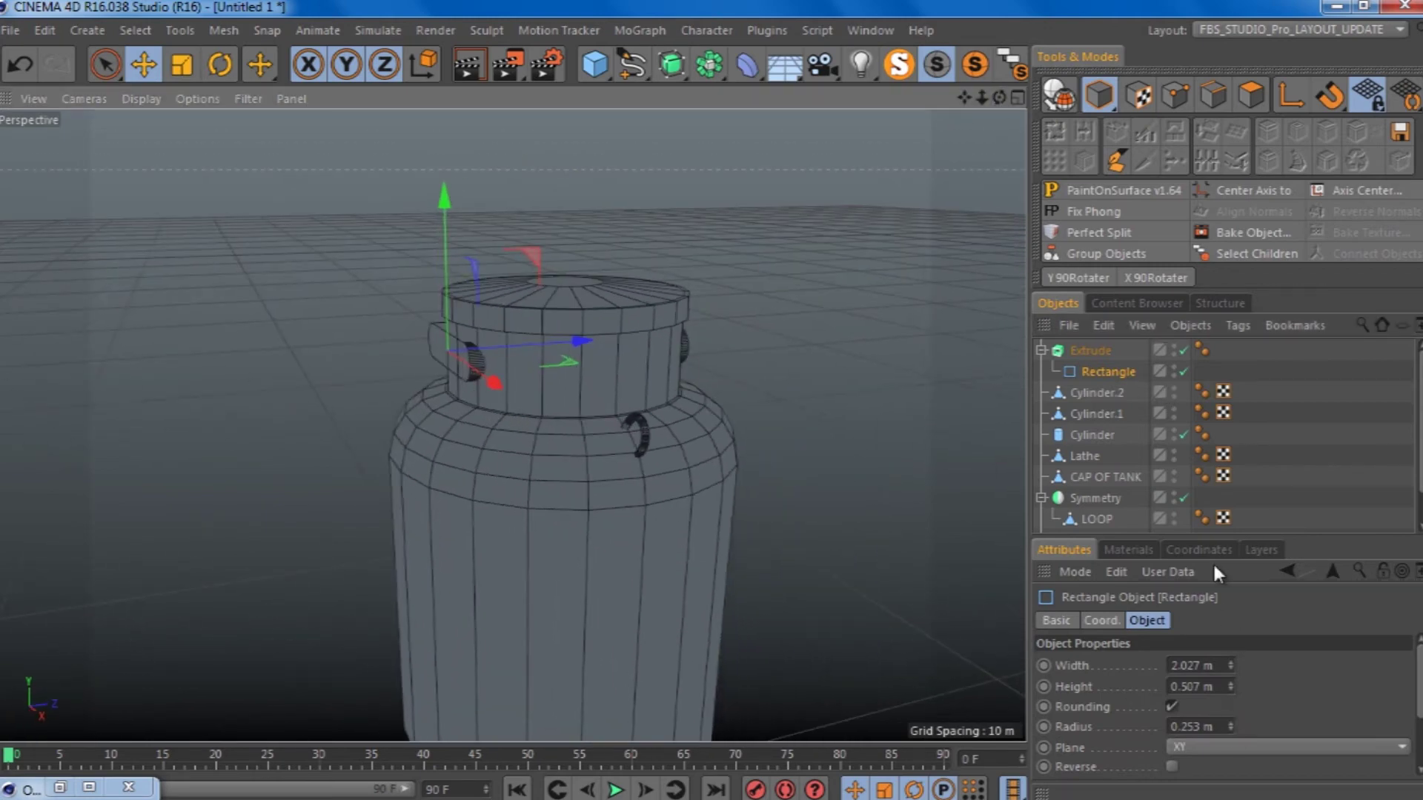
left_click(1198, 549)
left_click(1090, 351)
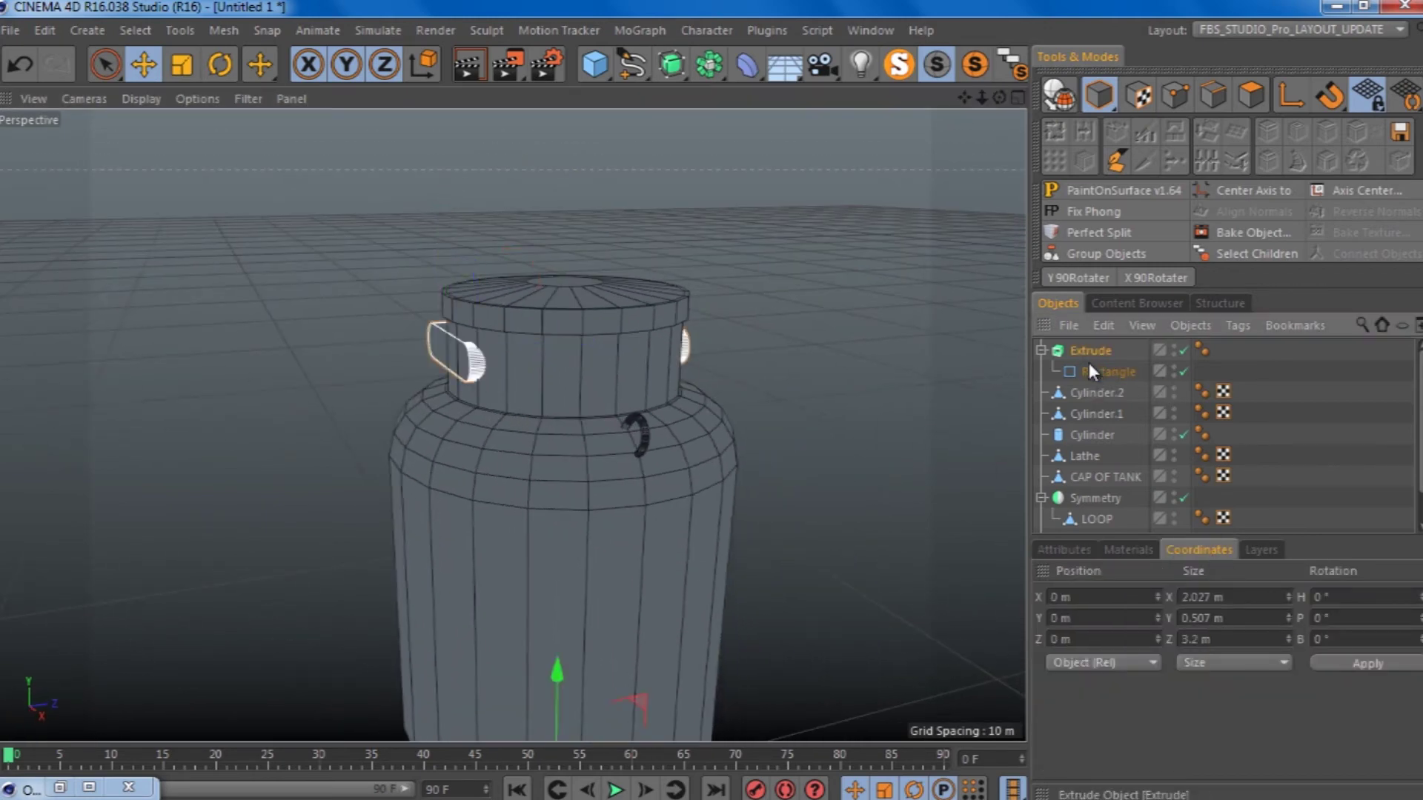
left_click_drag(1332, 640, 1354, 670)
key("e")
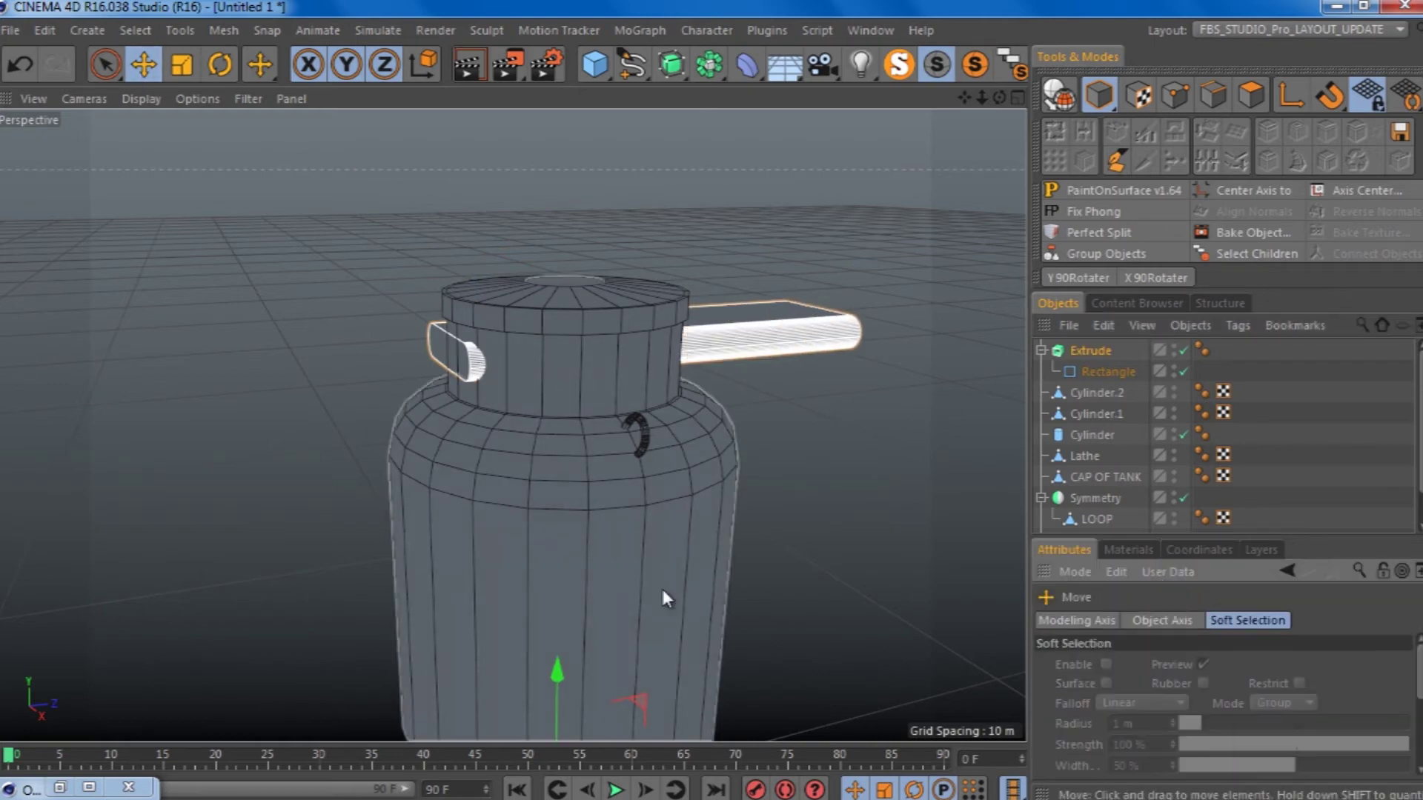
left_click_drag(598, 347, 492, 344)
left_click_drag(989, 92, 815, 430)
left_click(1096, 478)
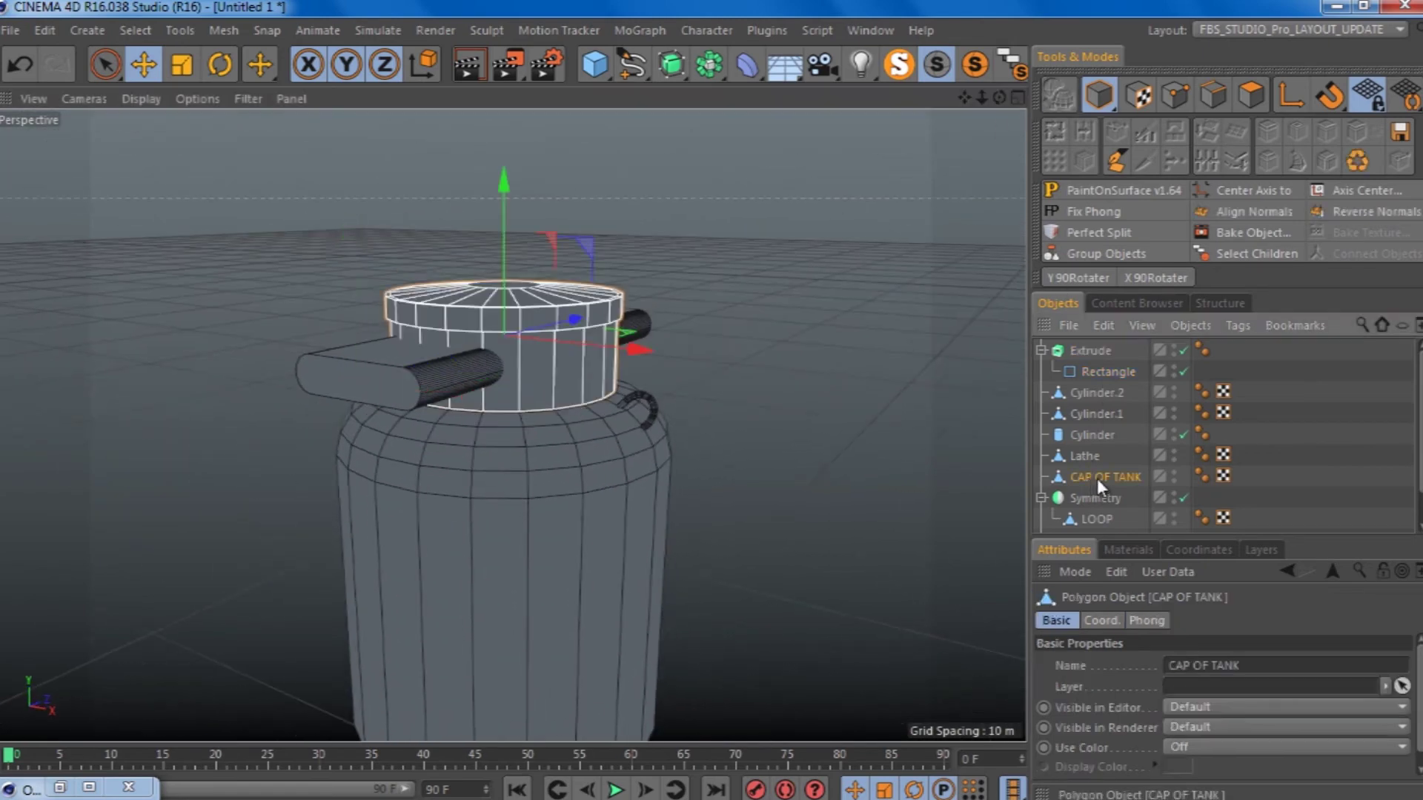
Step: Add a Boole object containing CAP OF TANK and the Extrude bar
left_click_drag(1109, 362, 439, 50)
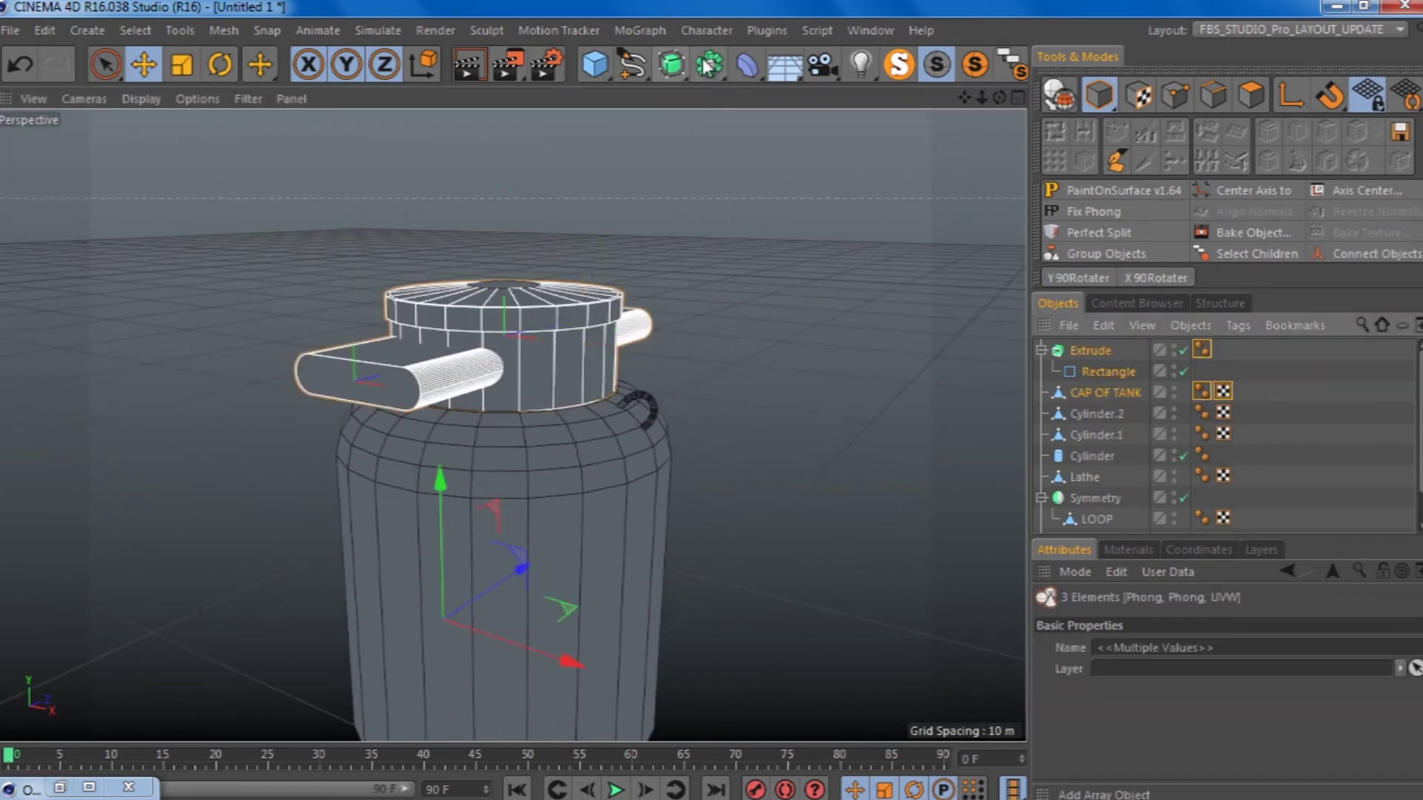
left_click(709, 65)
left_click(1082, 95)
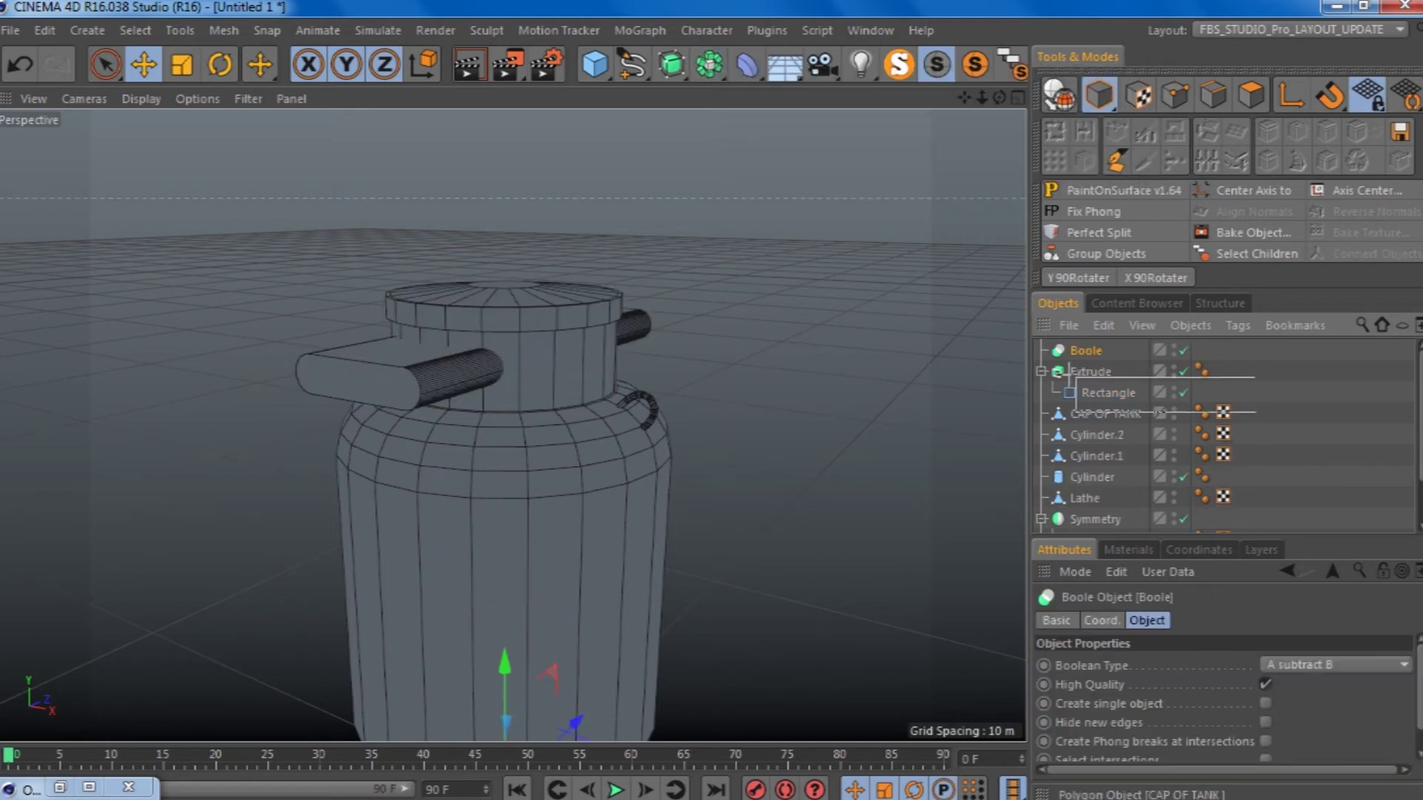
left_click_drag(1082, 378, 1088, 353)
left_click(1091, 372)
Step: Make the Extrude editable, delete its cap pieces, and inspect the slot in the cap
left_click(1058, 394)
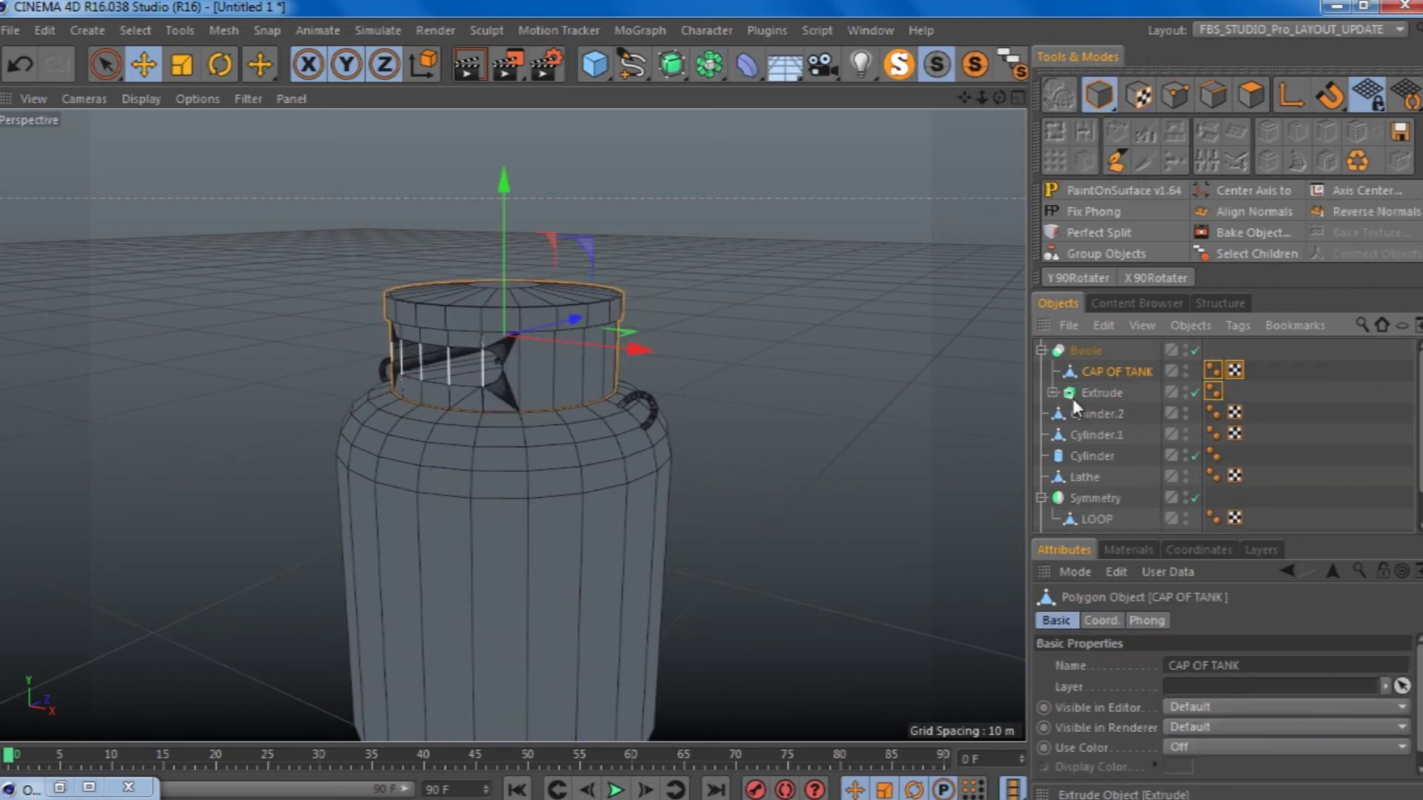
key("c")
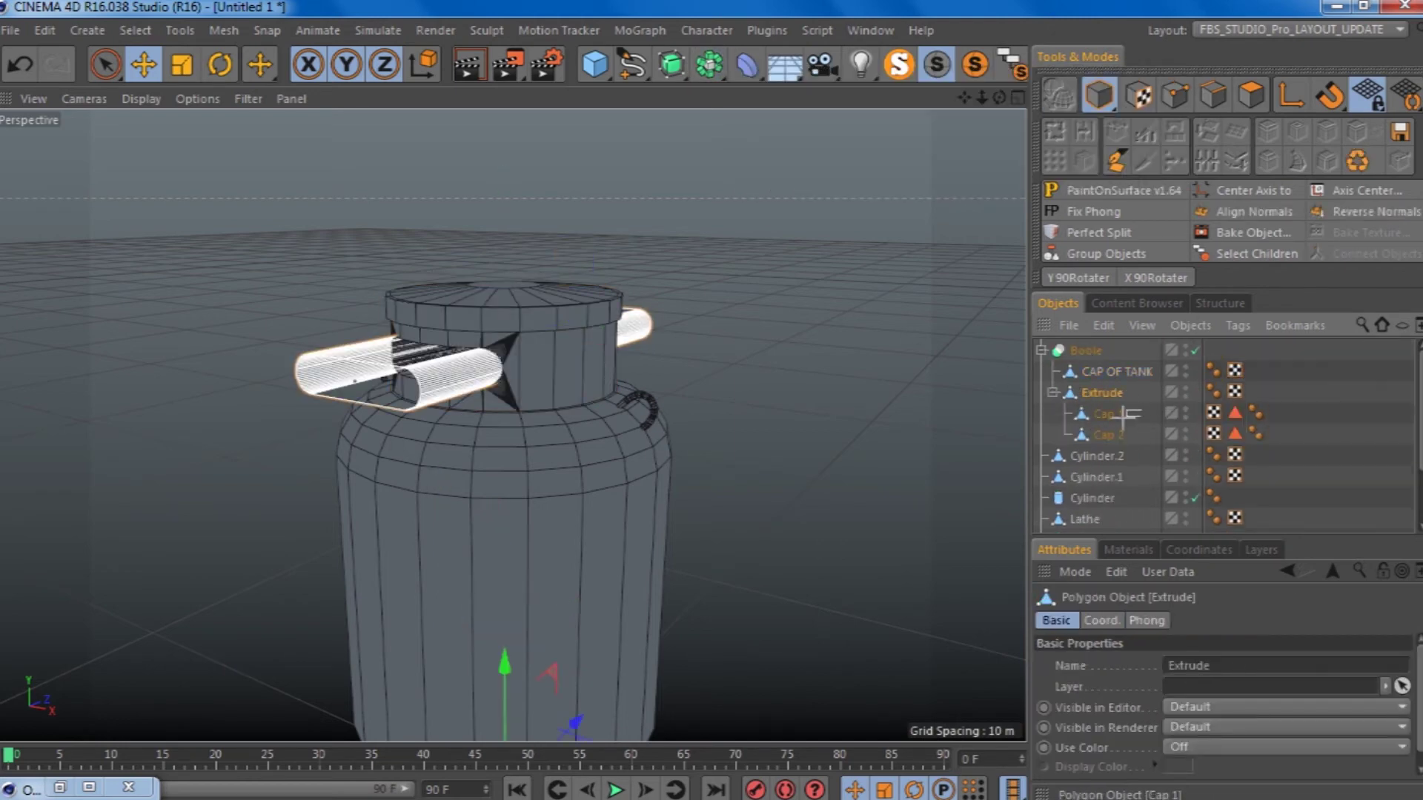
left_click(1088, 436)
key("Delete")
scroll("up", 3)
scroll("up", 3)
left_click_drag(711, 406, 714, 406)
scroll("down", 3)
scroll("up", 3)
scroll("up", 3)
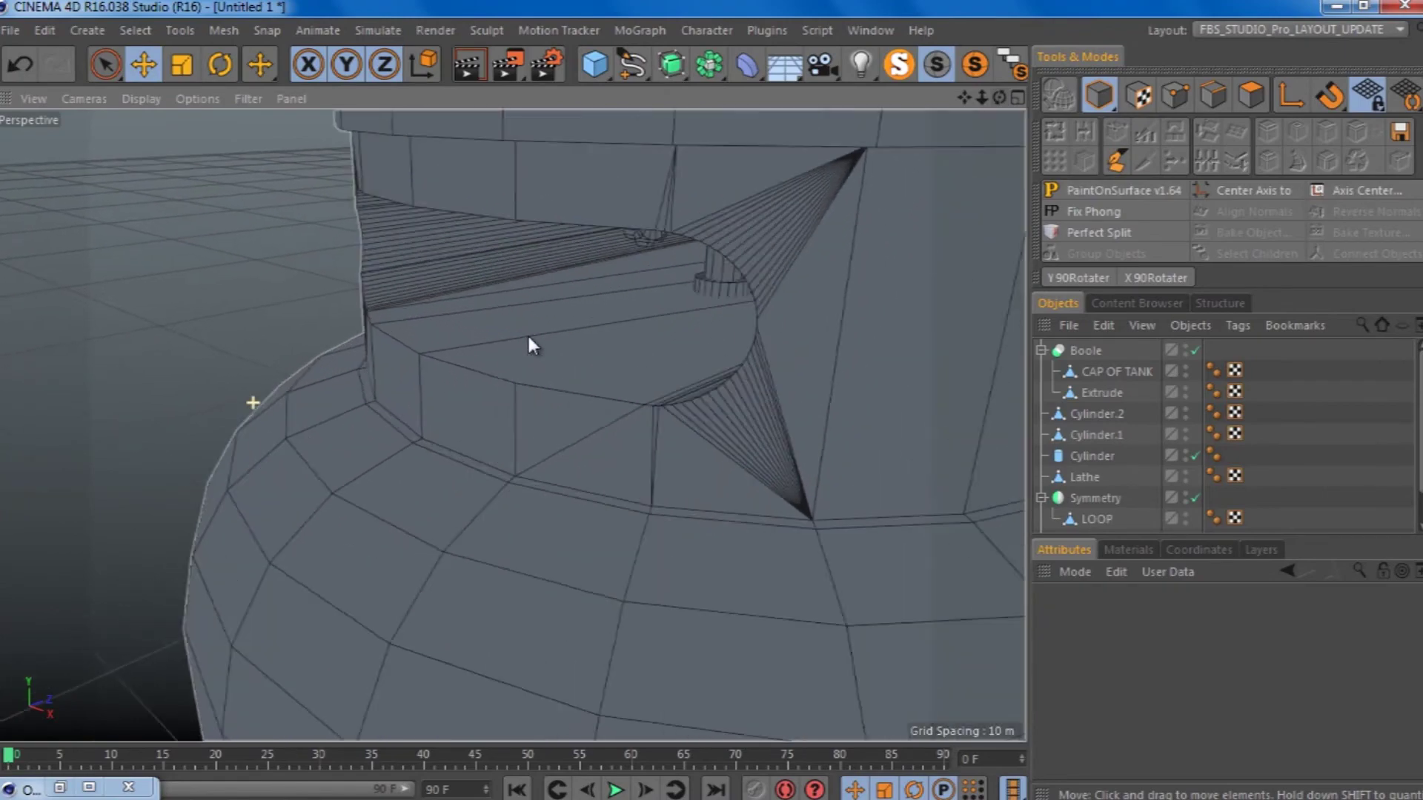
Step: Duplicate the slot cutter, name it 'BACK UP', and move it into the temp tank group
left_click(1101, 393)
scroll("down", 3)
left_click_drag(1101, 393, 1079, 501)
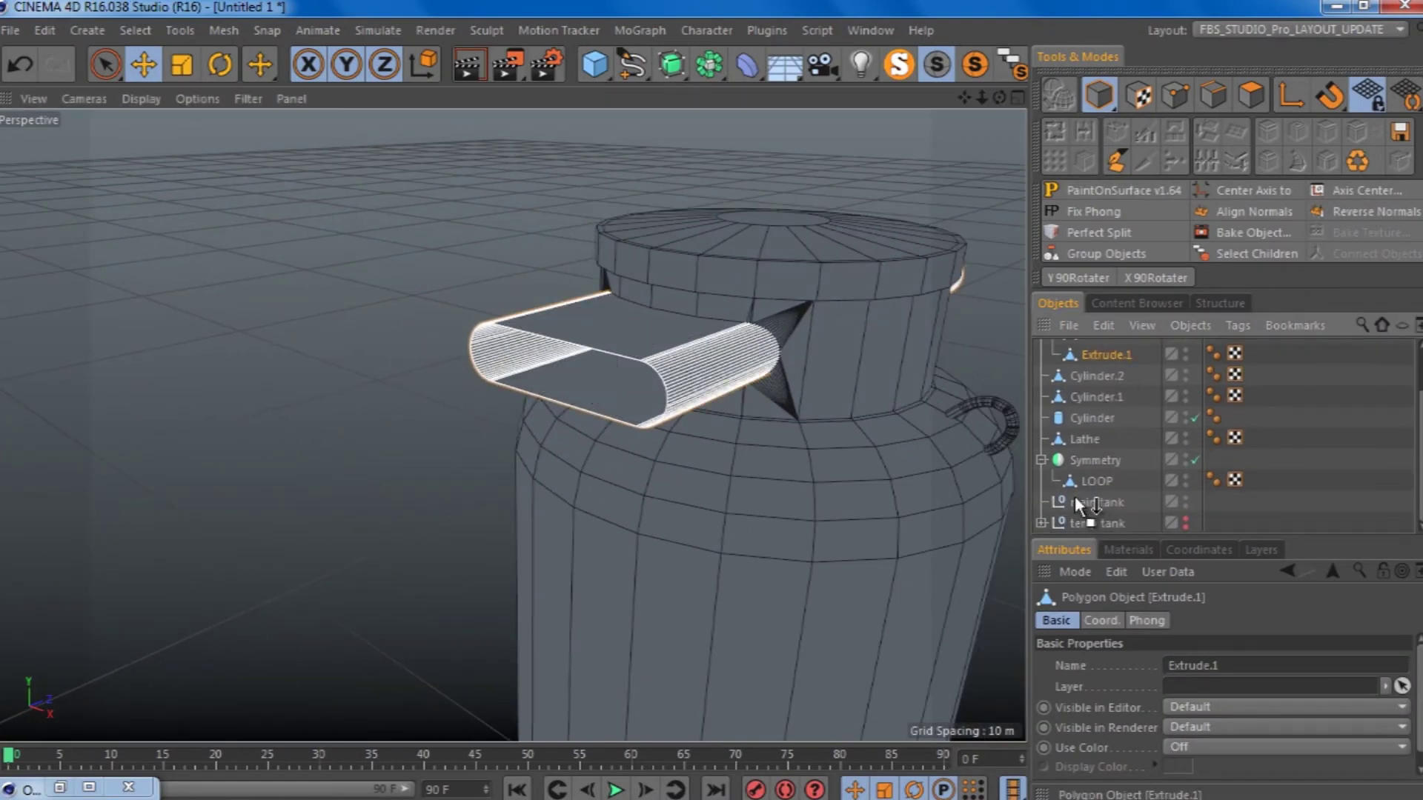
double_click(1113, 487)
type("BACK UP")
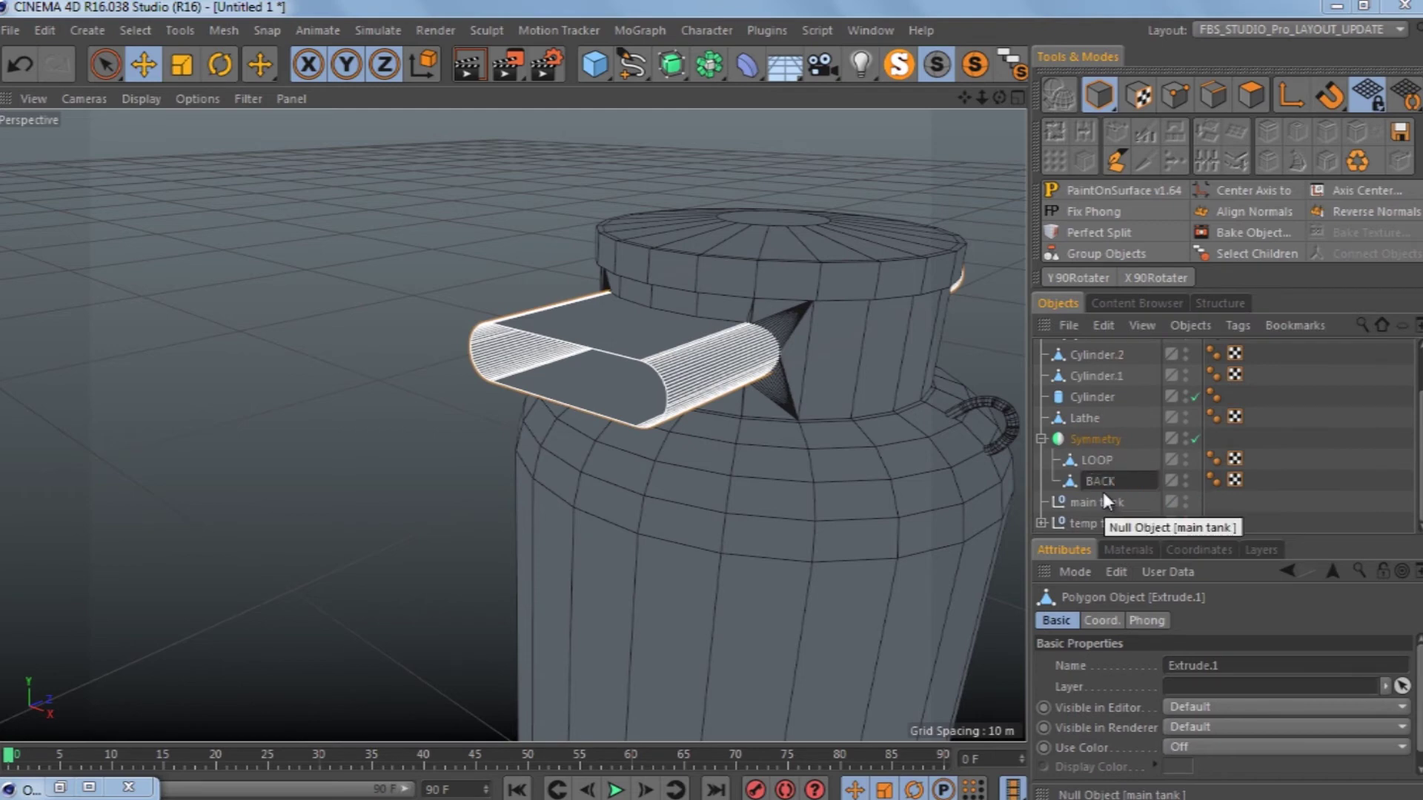
key("Return")
left_click_drag(1096, 479, 1109, 521)
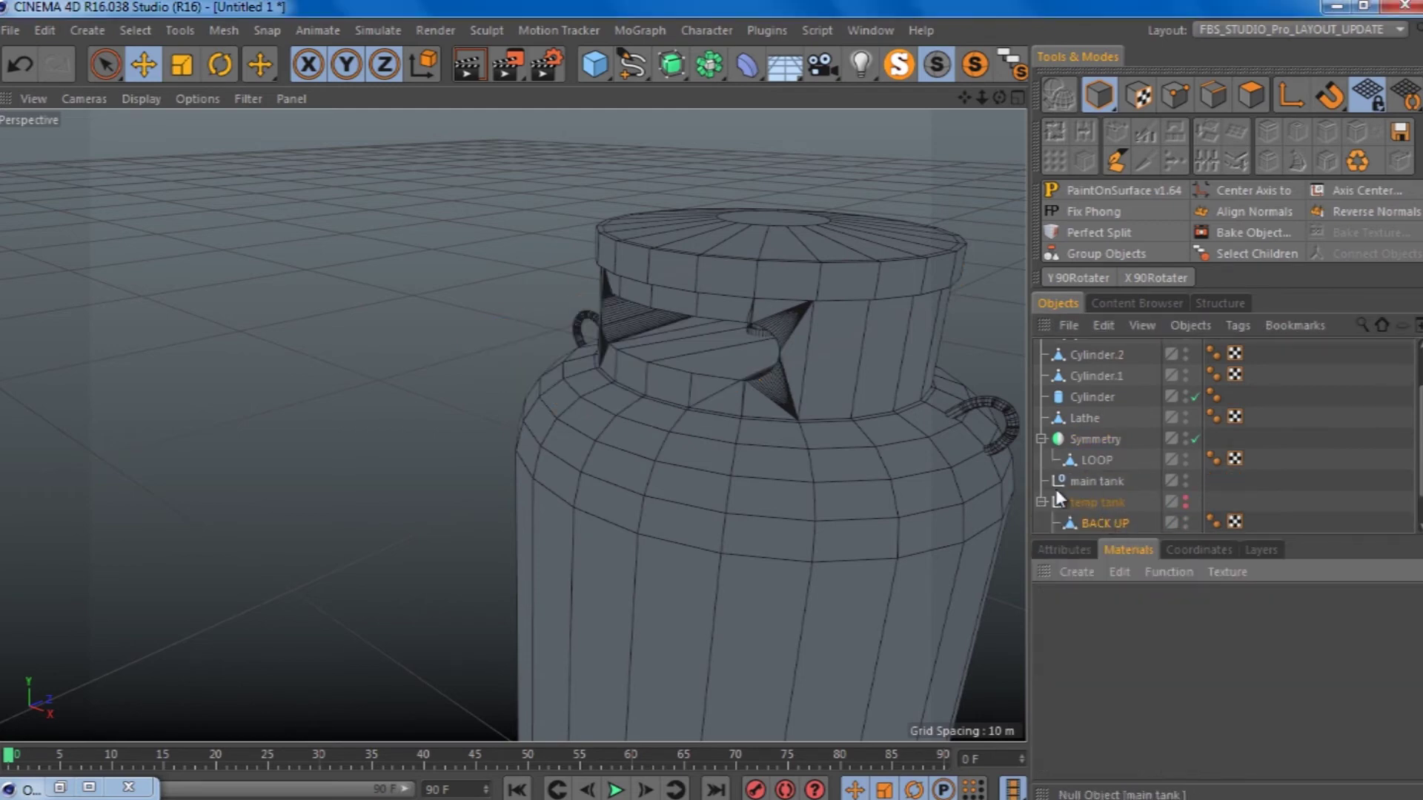
Step: Expand the Boole and orbit around the tank to check the cut slot
left_click(1084, 357)
left_click(1040, 350)
scroll("up", 3)
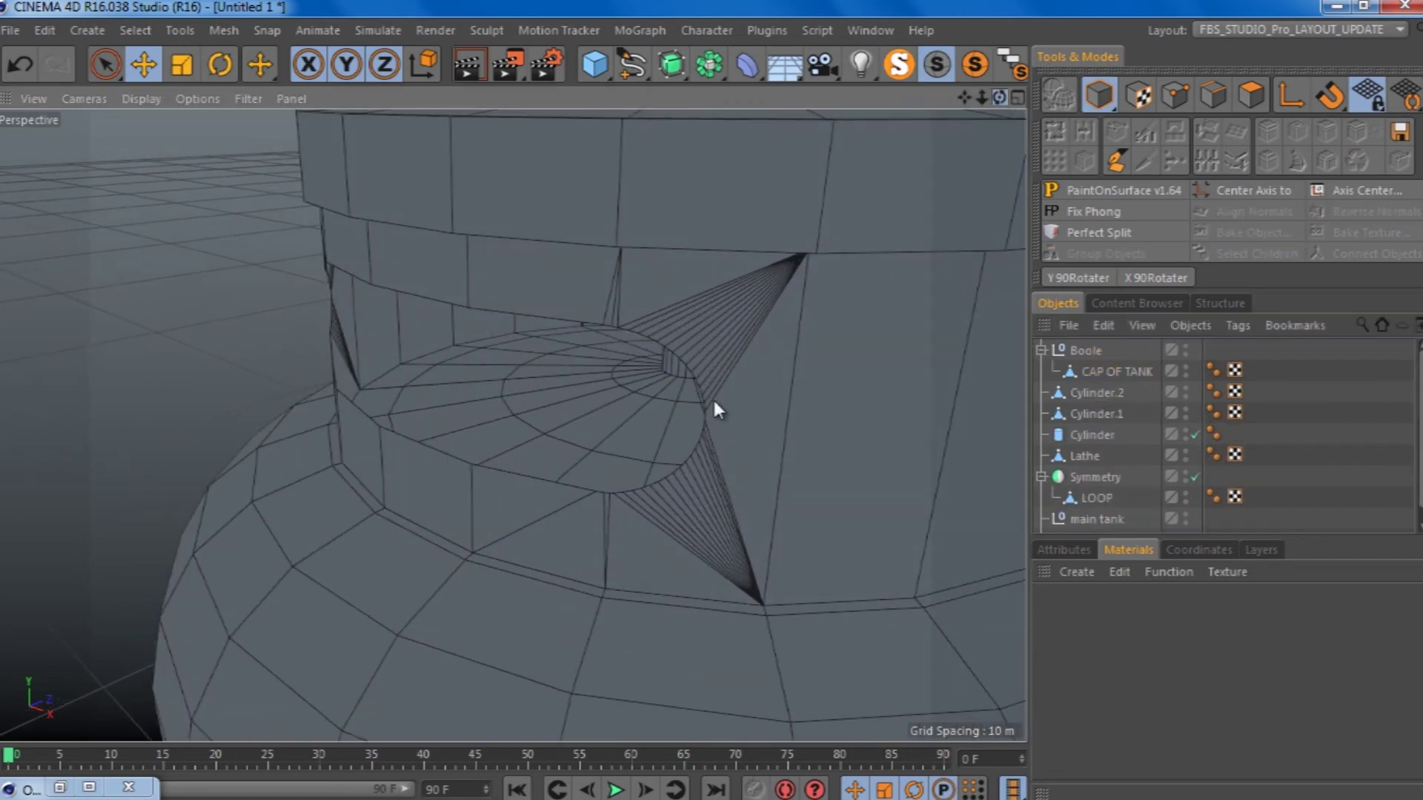
scroll("up", 3)
scroll("down", 3)
left_click_drag(718, 397, 800, 230)
scroll("down", 3)
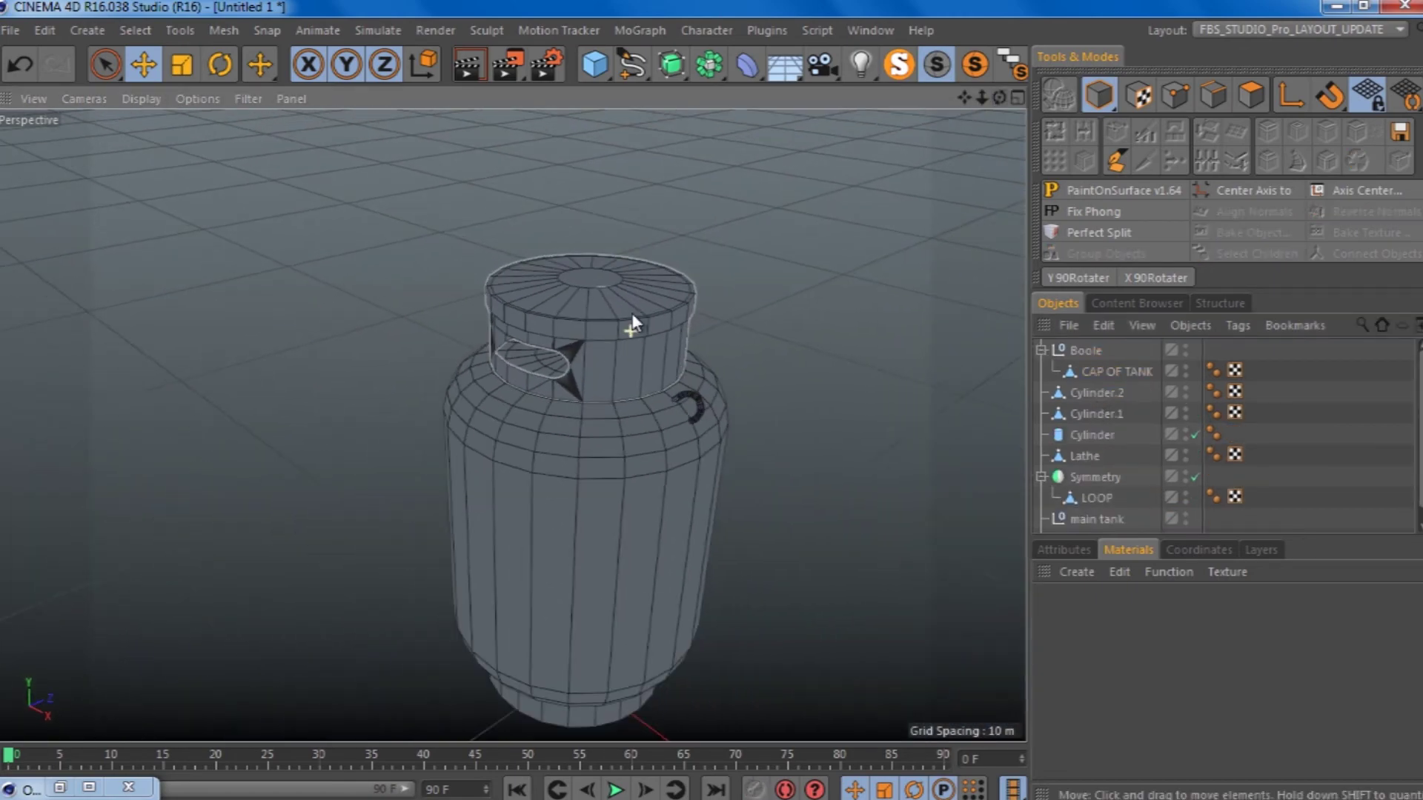
left_click_drag(1000, 113, 296, 261)
scroll("up", 3)
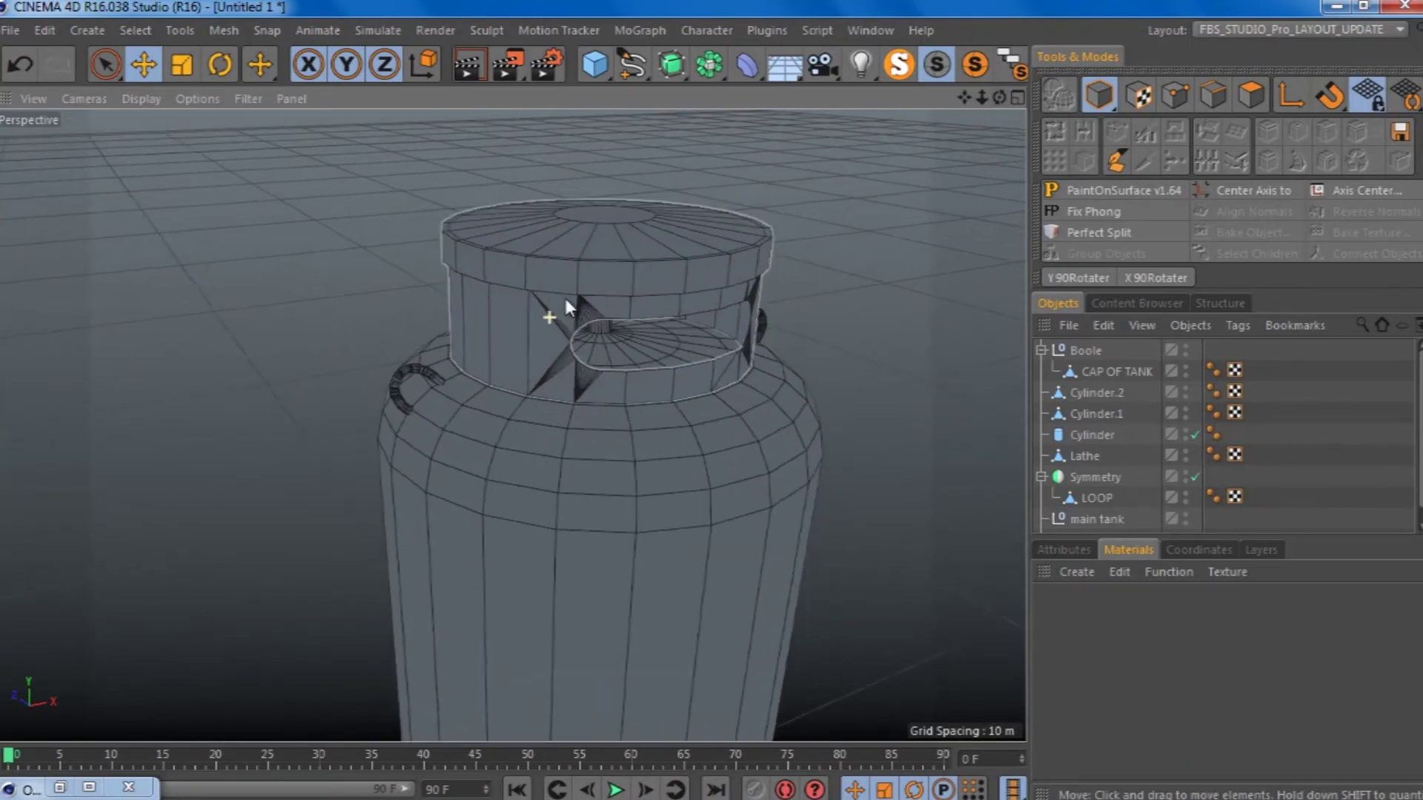
Step: Add a Cylinder beside the cap and orient it sideways along -Z
scroll("down", 3)
left_click(599, 65)
left_click(982, 94)
left_click_drag(610, 474, 615, 251)
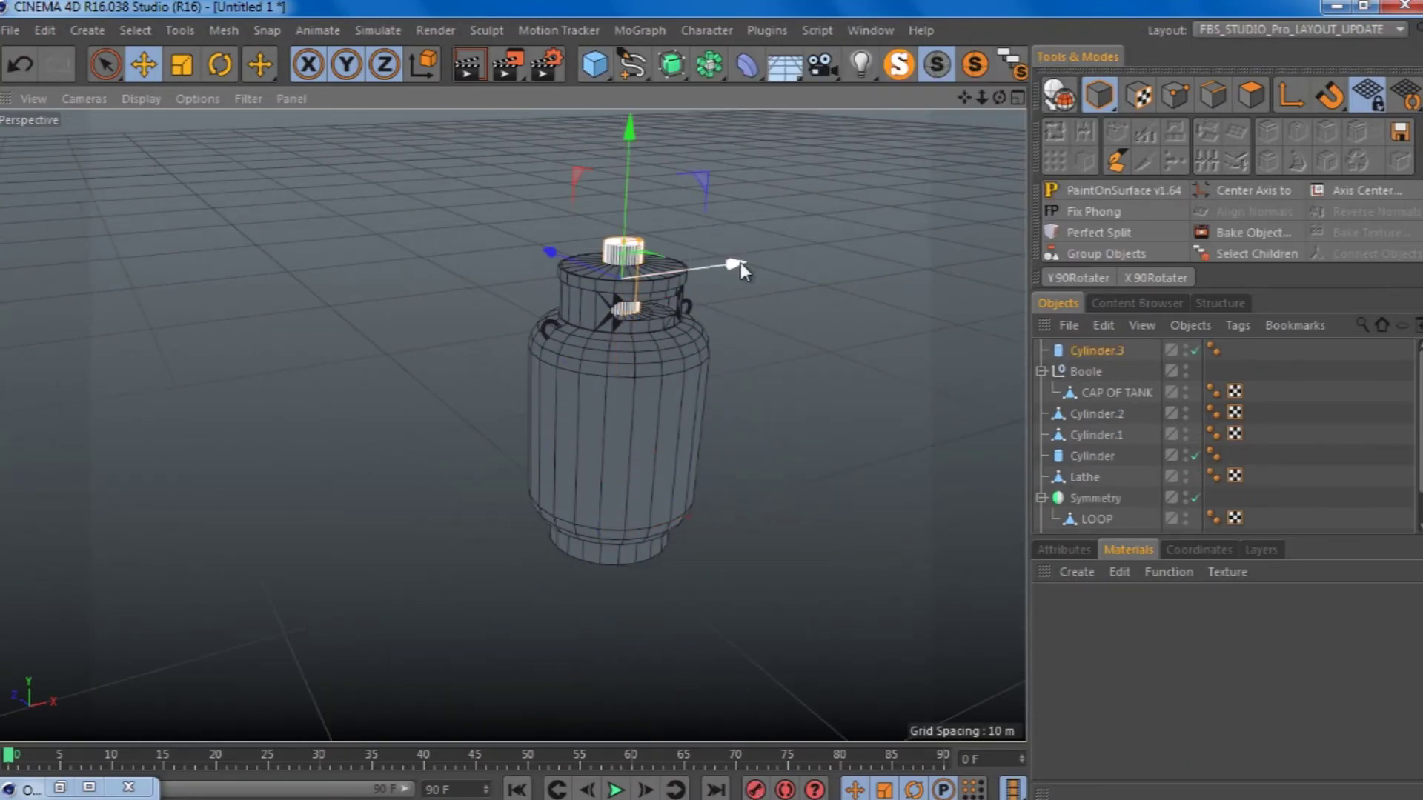
left_click_drag(740, 262, 591, 272)
key("o")
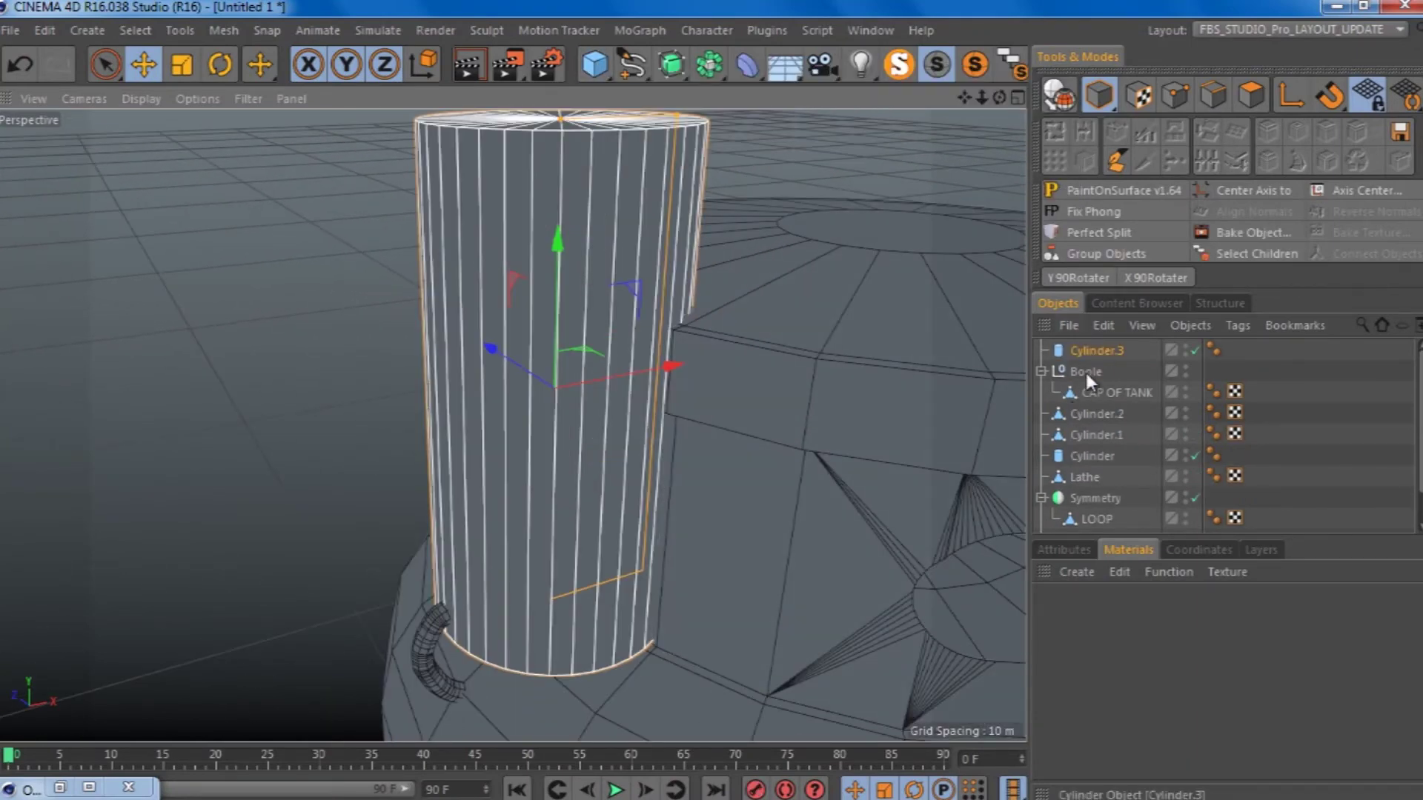
left_click(1064, 549)
left_click(1181, 737)
Step: Shrink the cylinder to valve size at the side of the tank top
key("t")
scroll("down", 3)
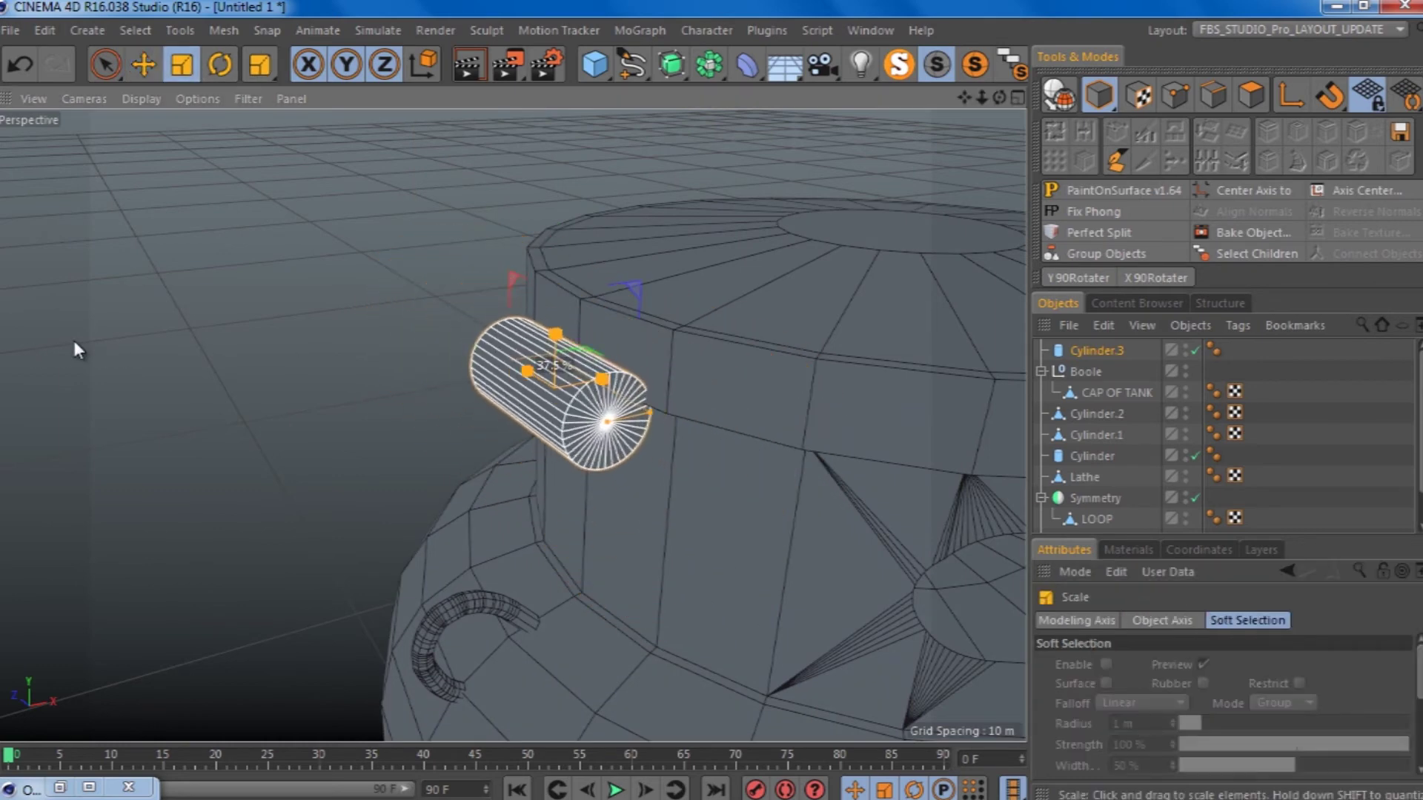
key("e")
scroll("up", 3)
key("t")
left_click_drag(496, 300, 574, 317)
key("e")
left_click_drag(535, 368, 647, 373)
scroll("down", 3)
Step: Give the cylinder 15 rotation segments, make it editable, and parent it under CAP OF TANK
left_click(1096, 350)
left_click_drag(1229, 732, 1230, 731)
scroll("down", 3)
scroll("down", 3)
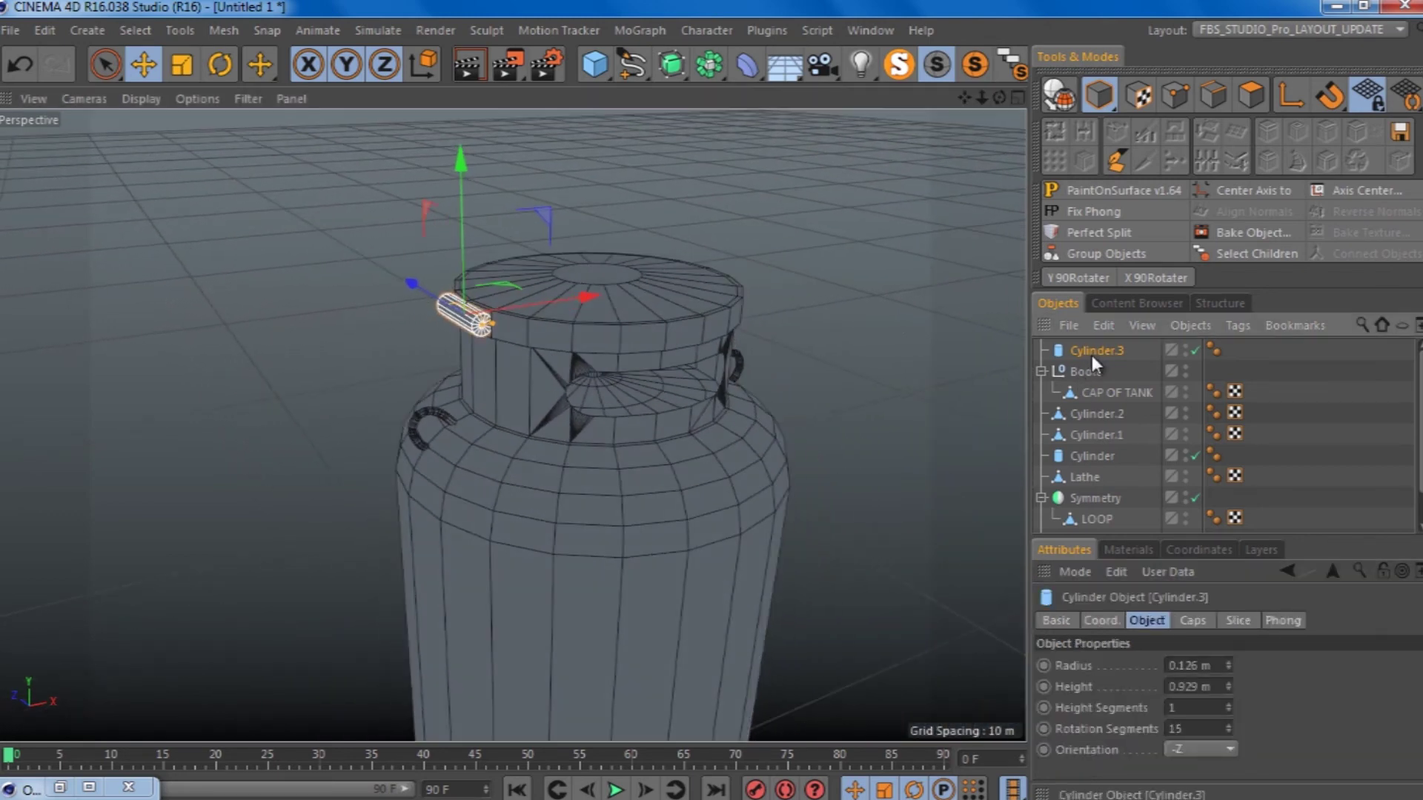
key("c")
left_click_drag(1091, 349, 1103, 392)
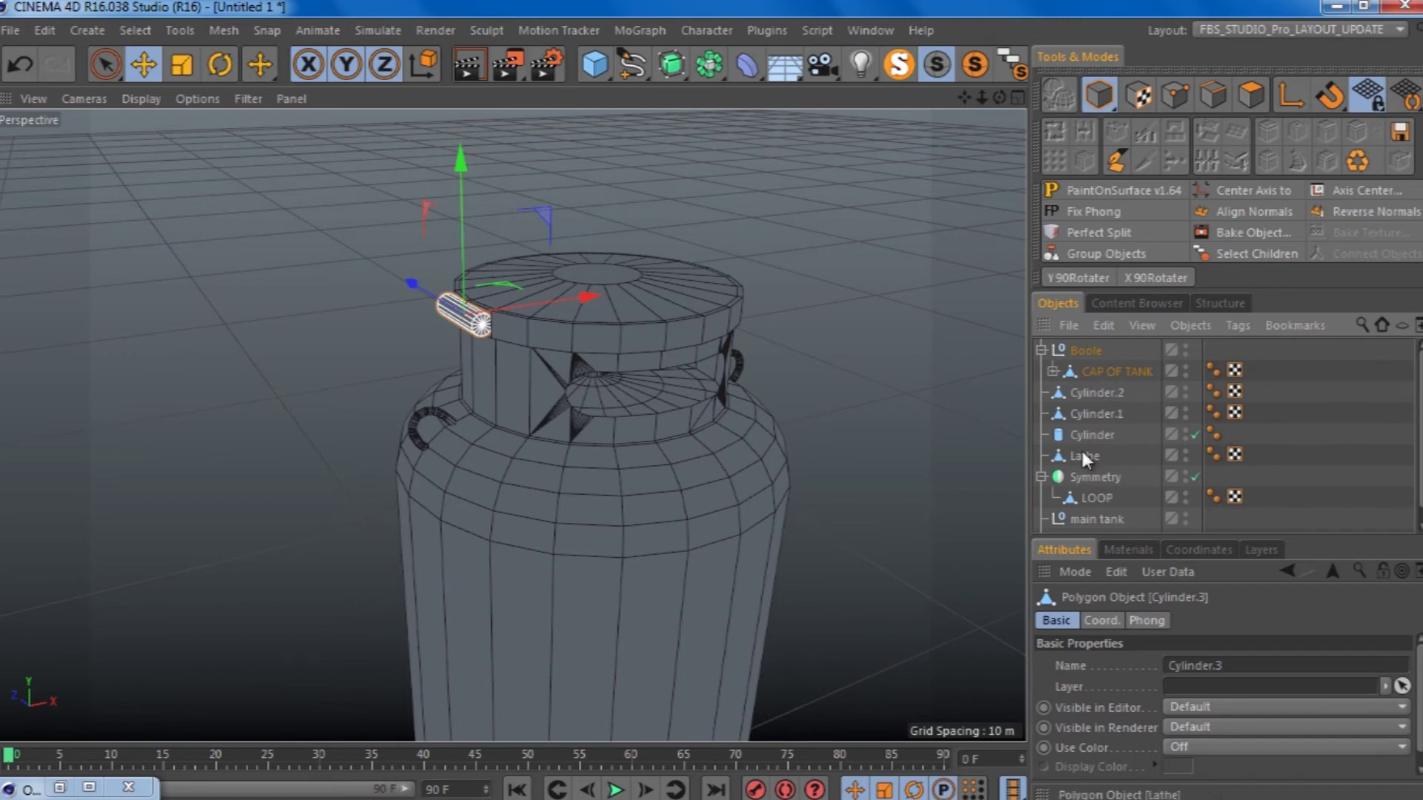
Step: Rename the lathed body to BODY OF tANK and move CAP OF TANK into the main tank group
double_click(1083, 455)
type("BODY OF T")
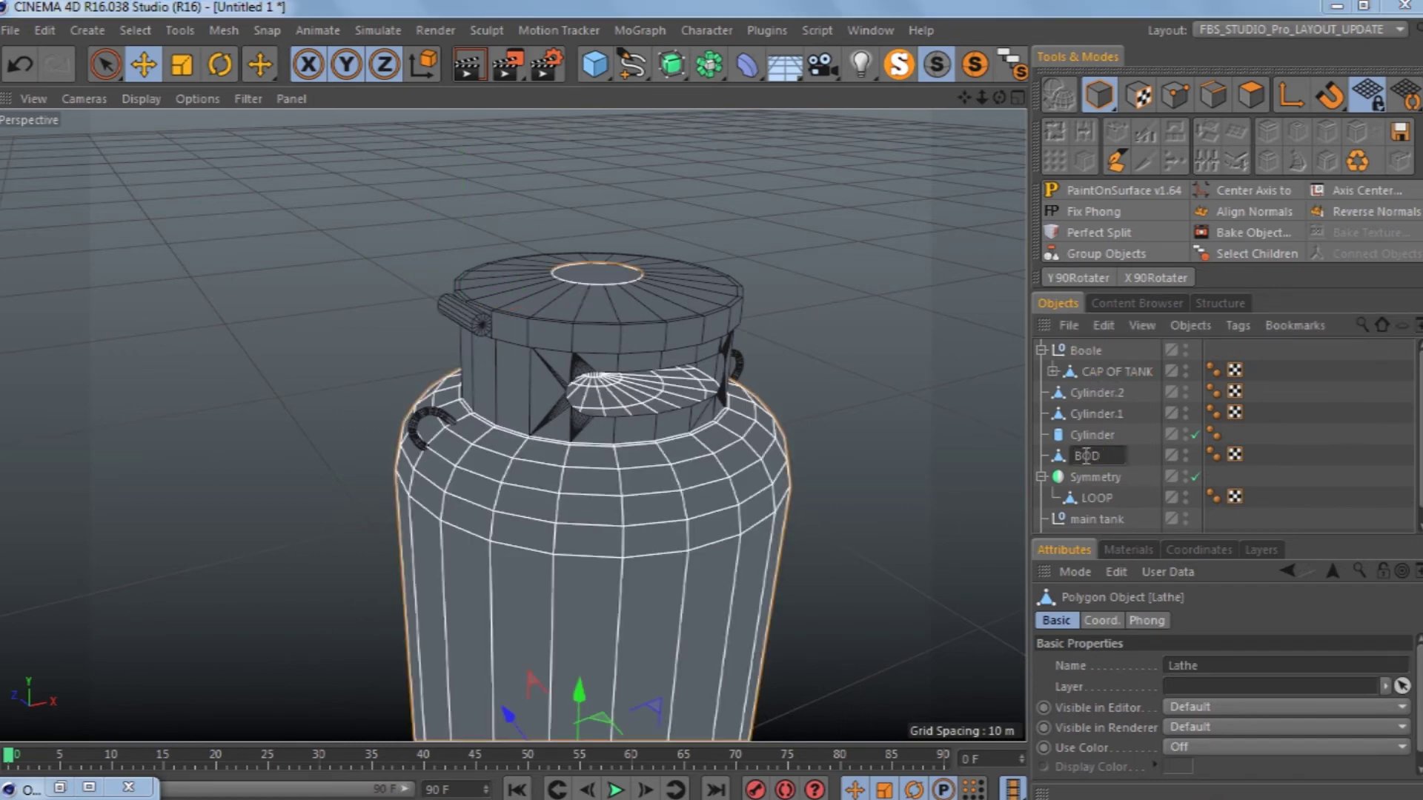
type("ANK")
key("Return")
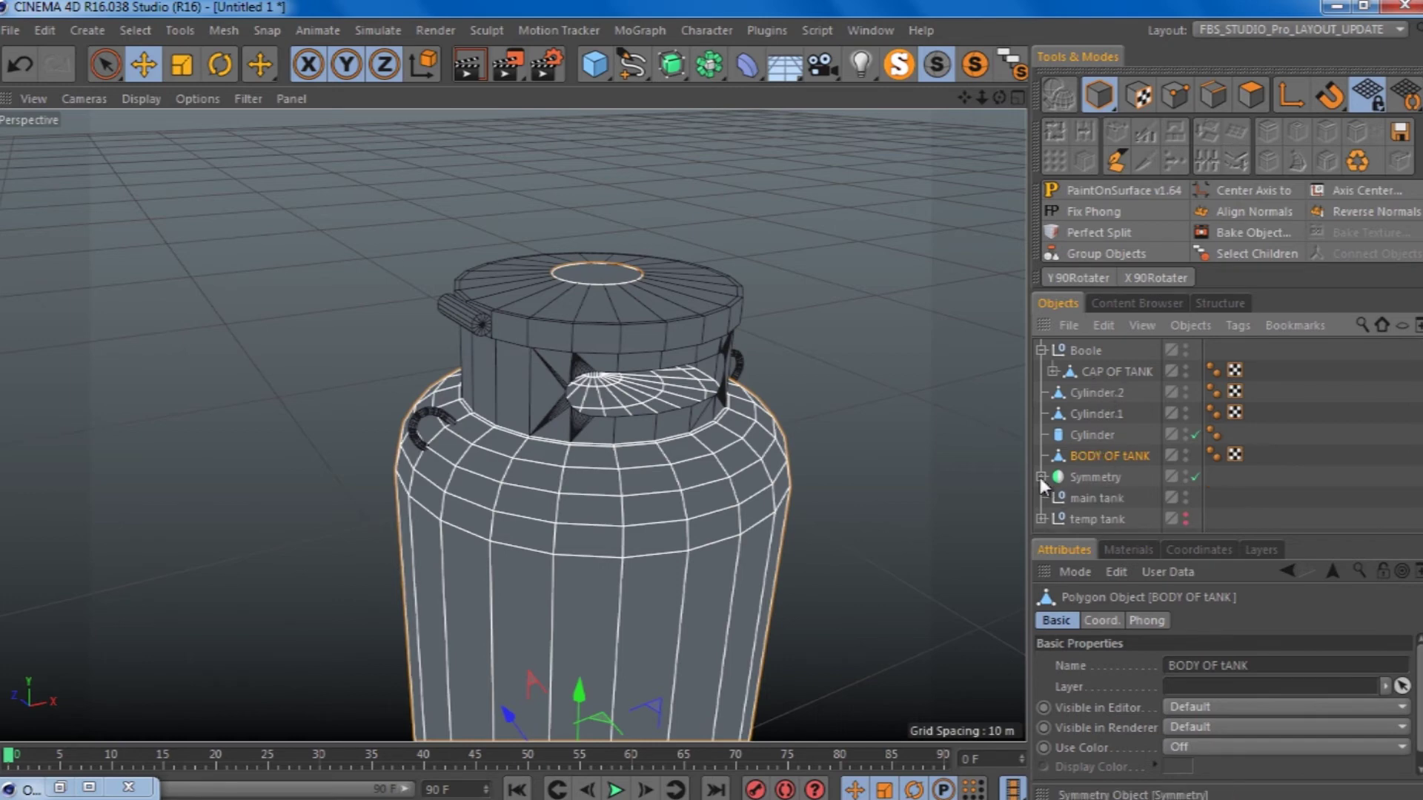
left_click(1040, 477)
left_click(1084, 479)
left_click(1040, 477)
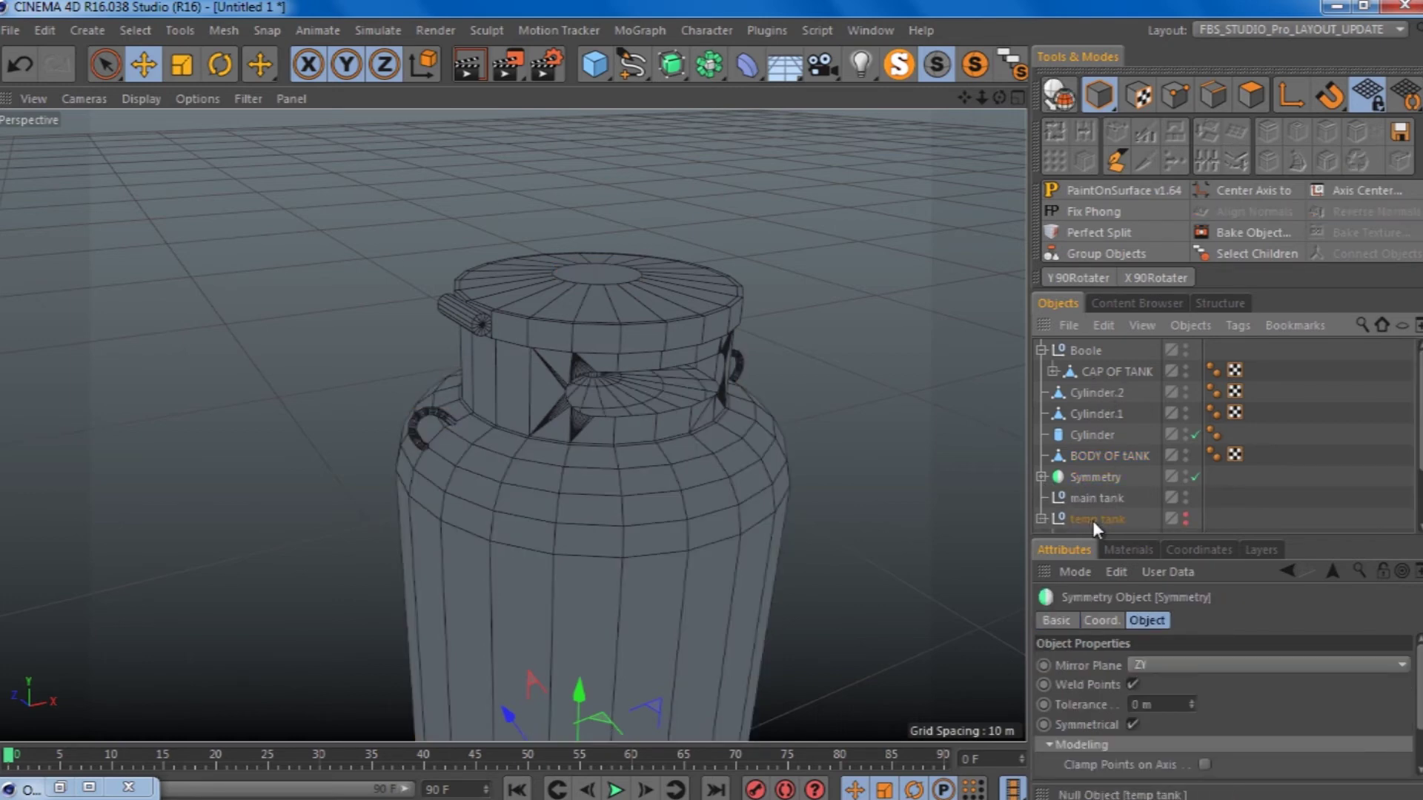
left_click(1091, 502)
left_click_drag(1105, 507, 1089, 490)
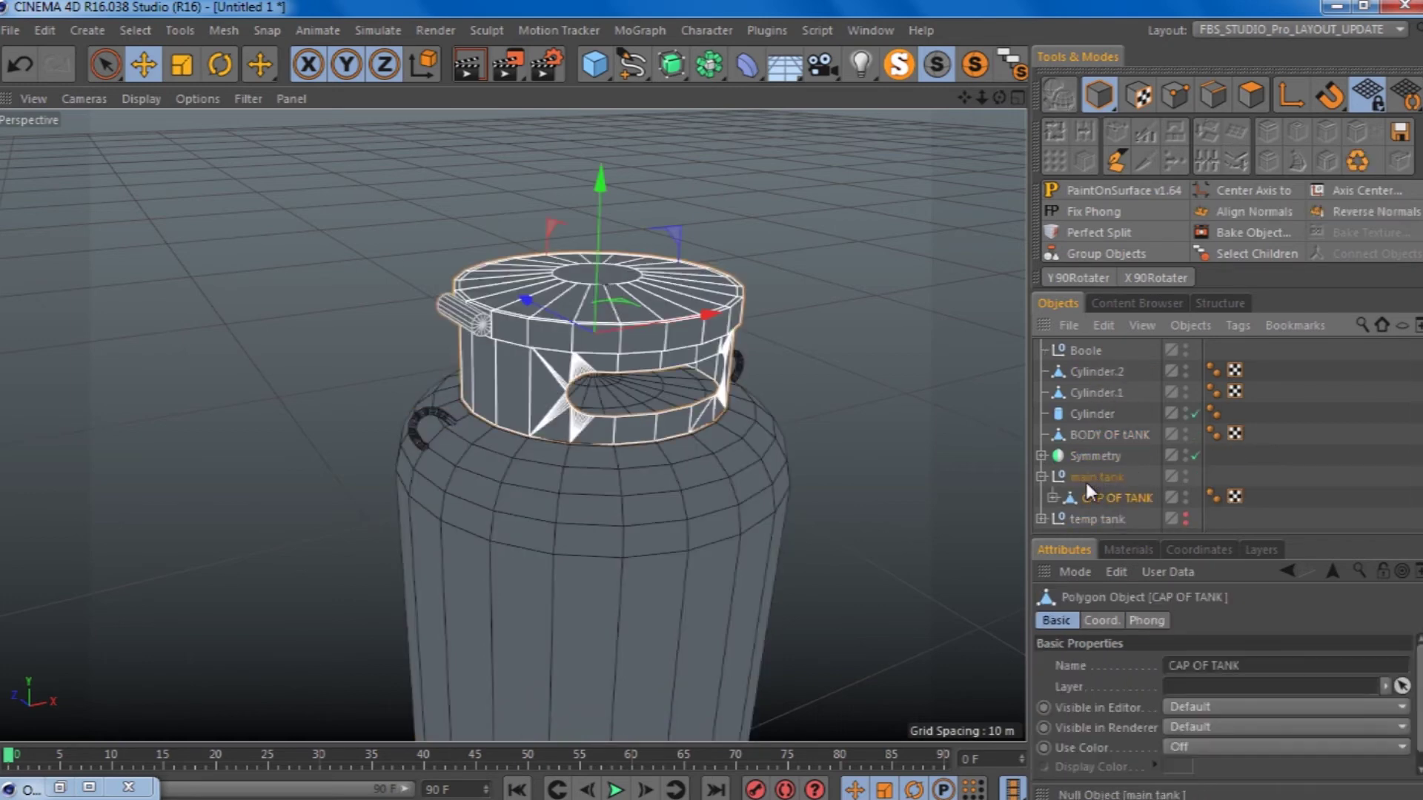
Step: Group the three valve cylinders as VALUE and move it into the main tank group
left_click(1095, 371)
left_click(1114, 412)
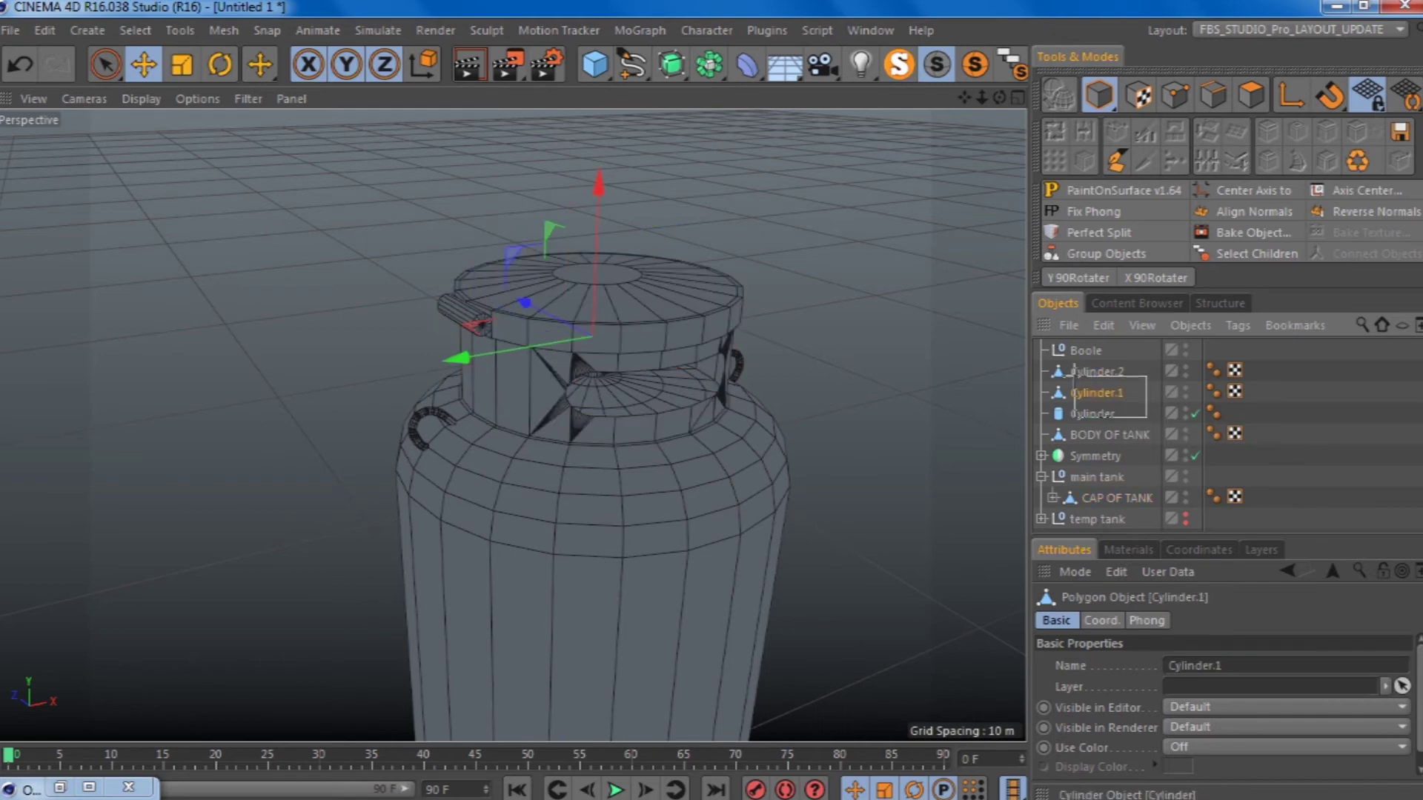
right_click(1101, 402)
left_click(1155, 578)
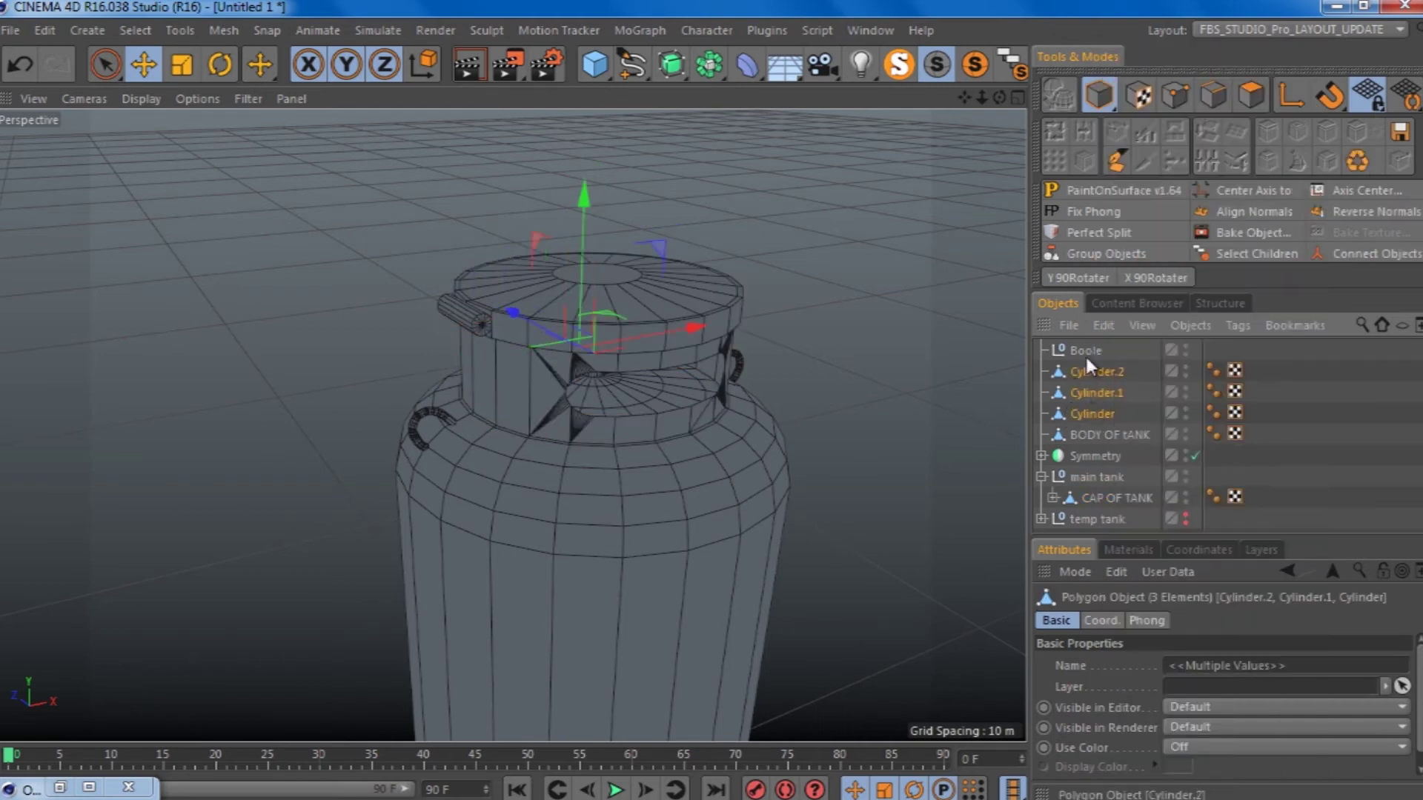
double_click(1137, 372)
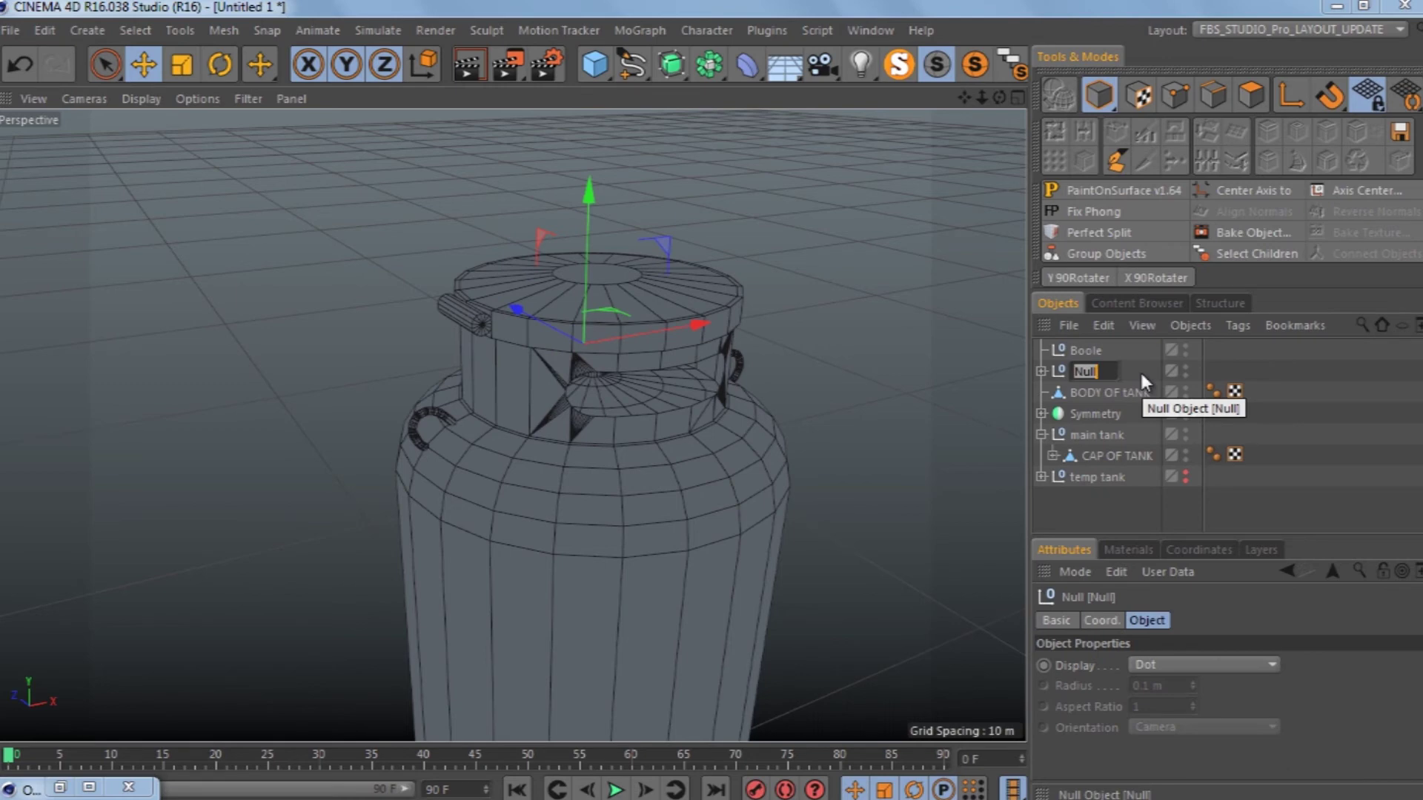
type("VALUA")
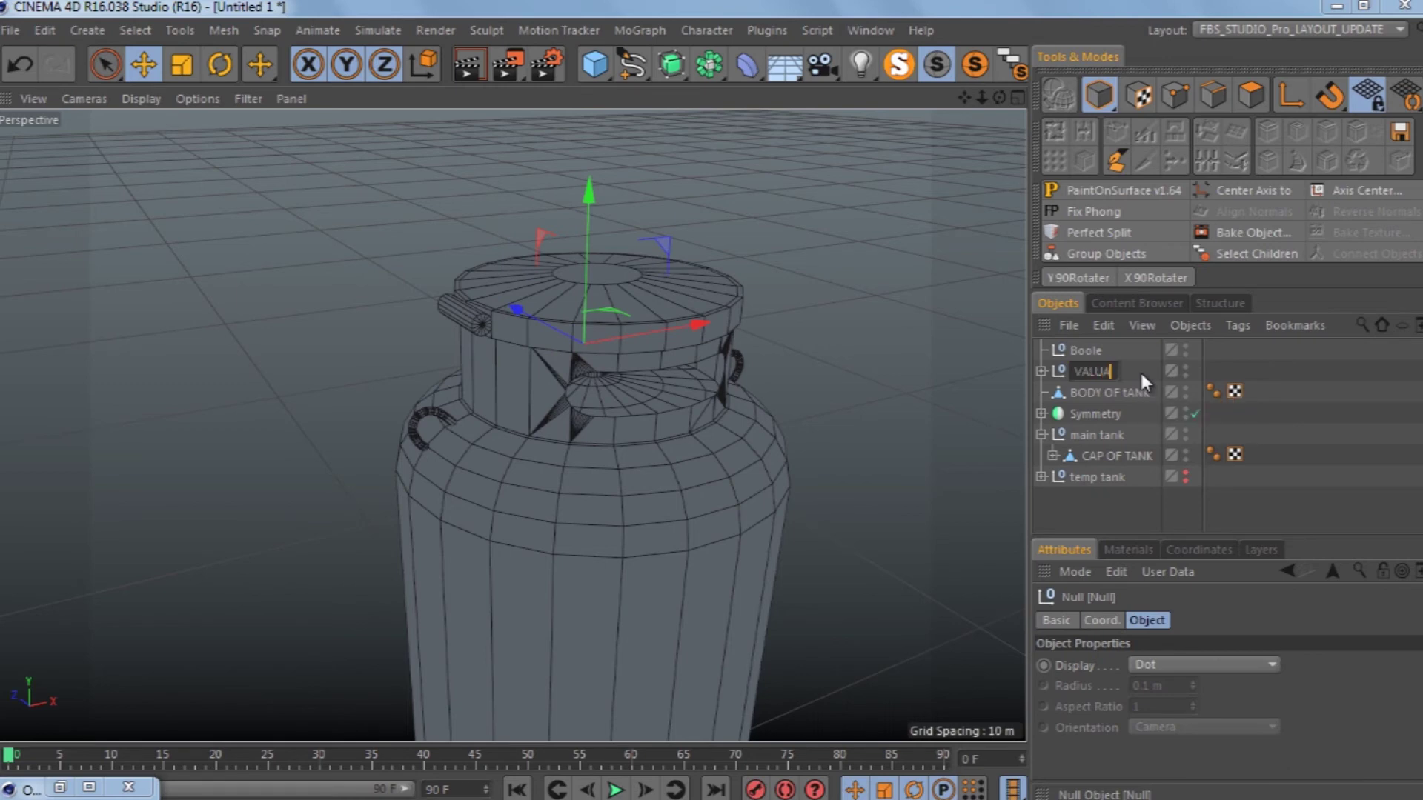
type("E")
key("Return")
left_click_drag(1095, 372, 1109, 455)
Step: Put BODY OF tANK into the main tank group and rename the Symmetry object LOOP
left_click(1041, 393)
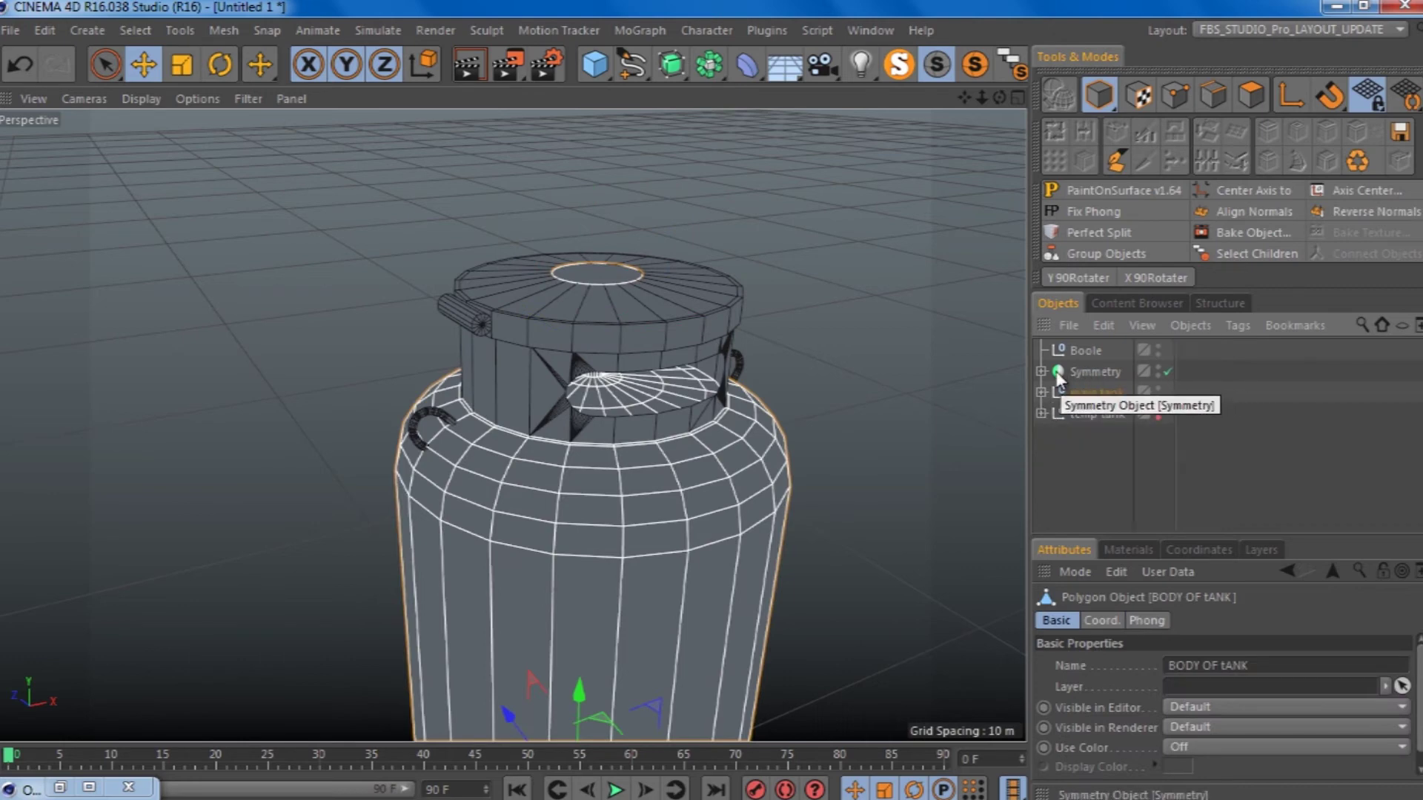
left_click(1058, 374)
double_click(1084, 370)
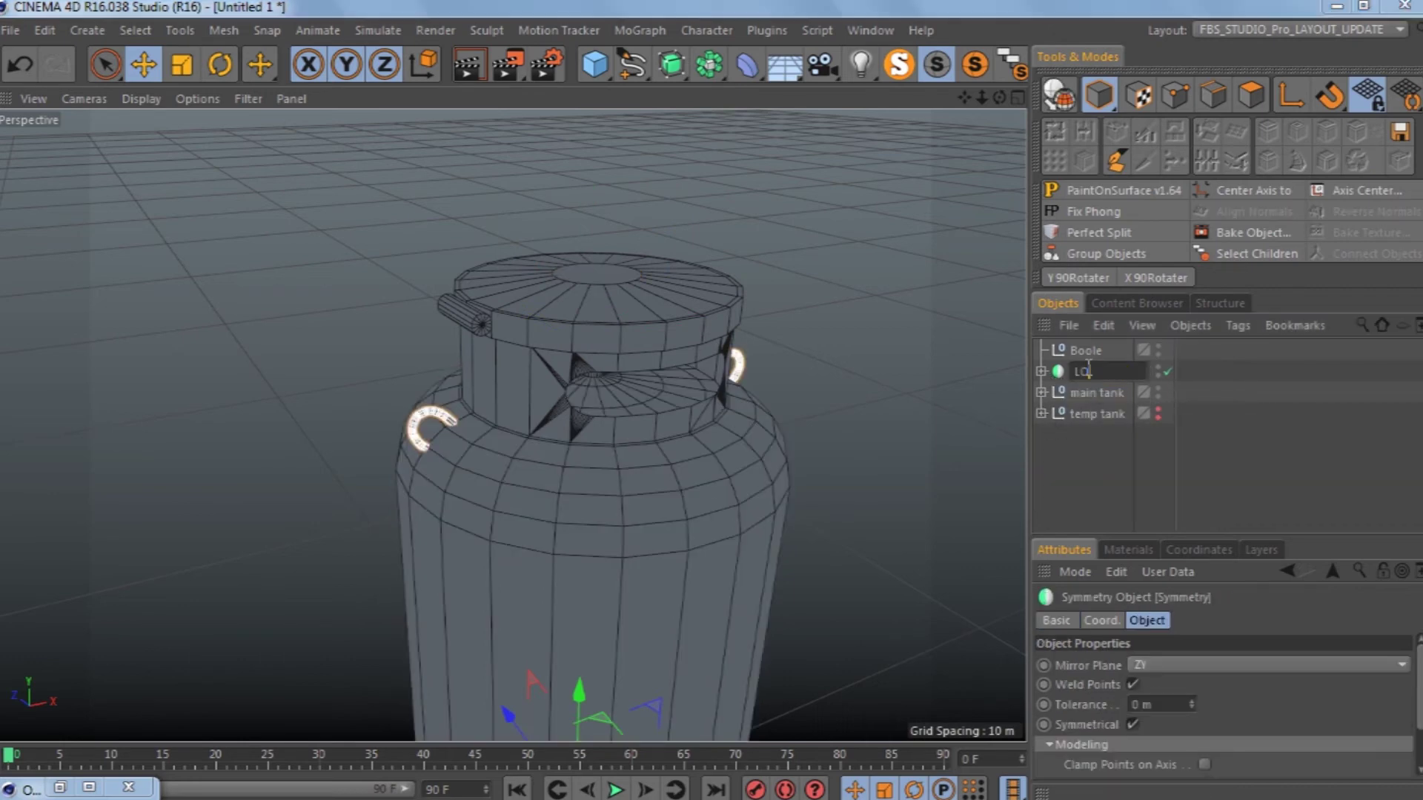
type("P")
key("Return")
key("c")
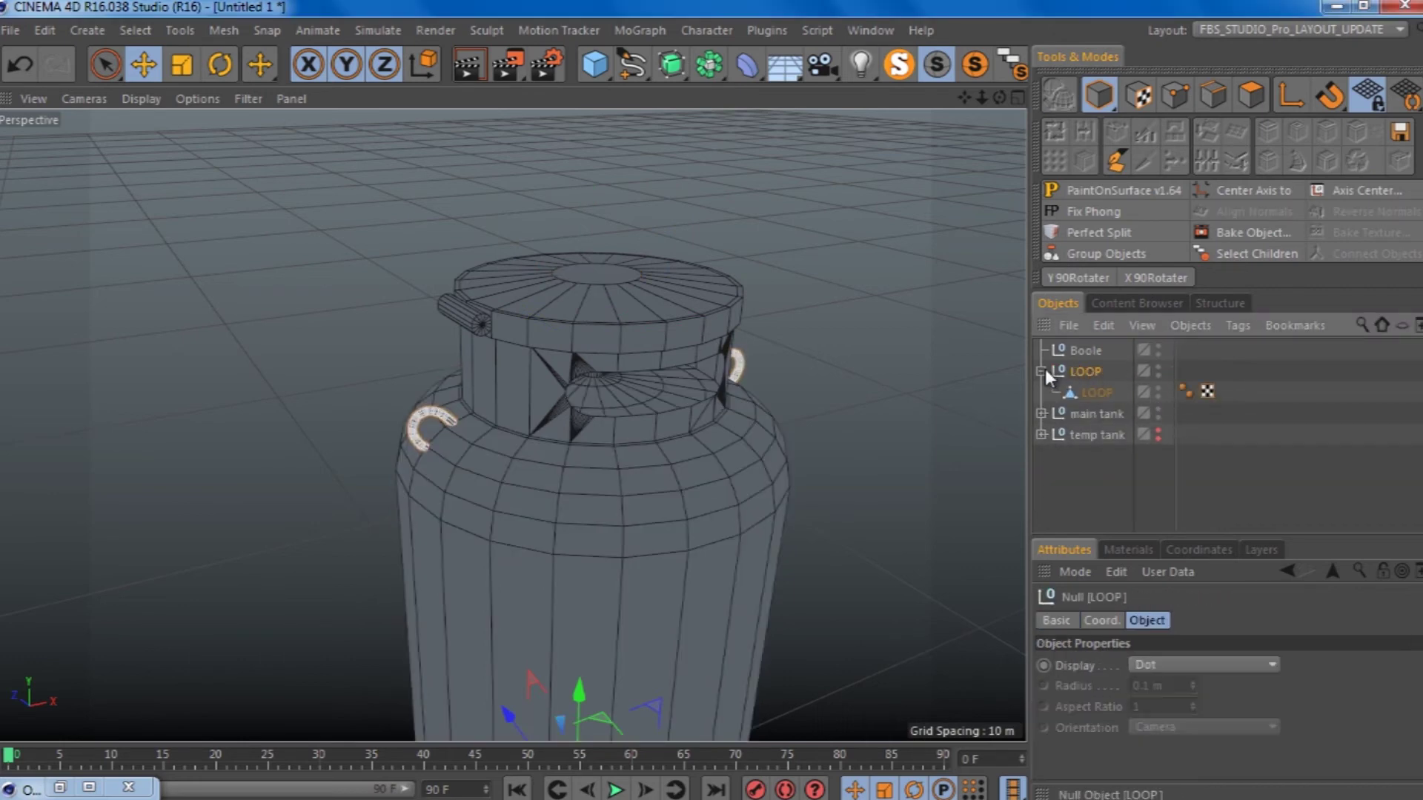
key("ctrl+z")
key("ctrl+z")
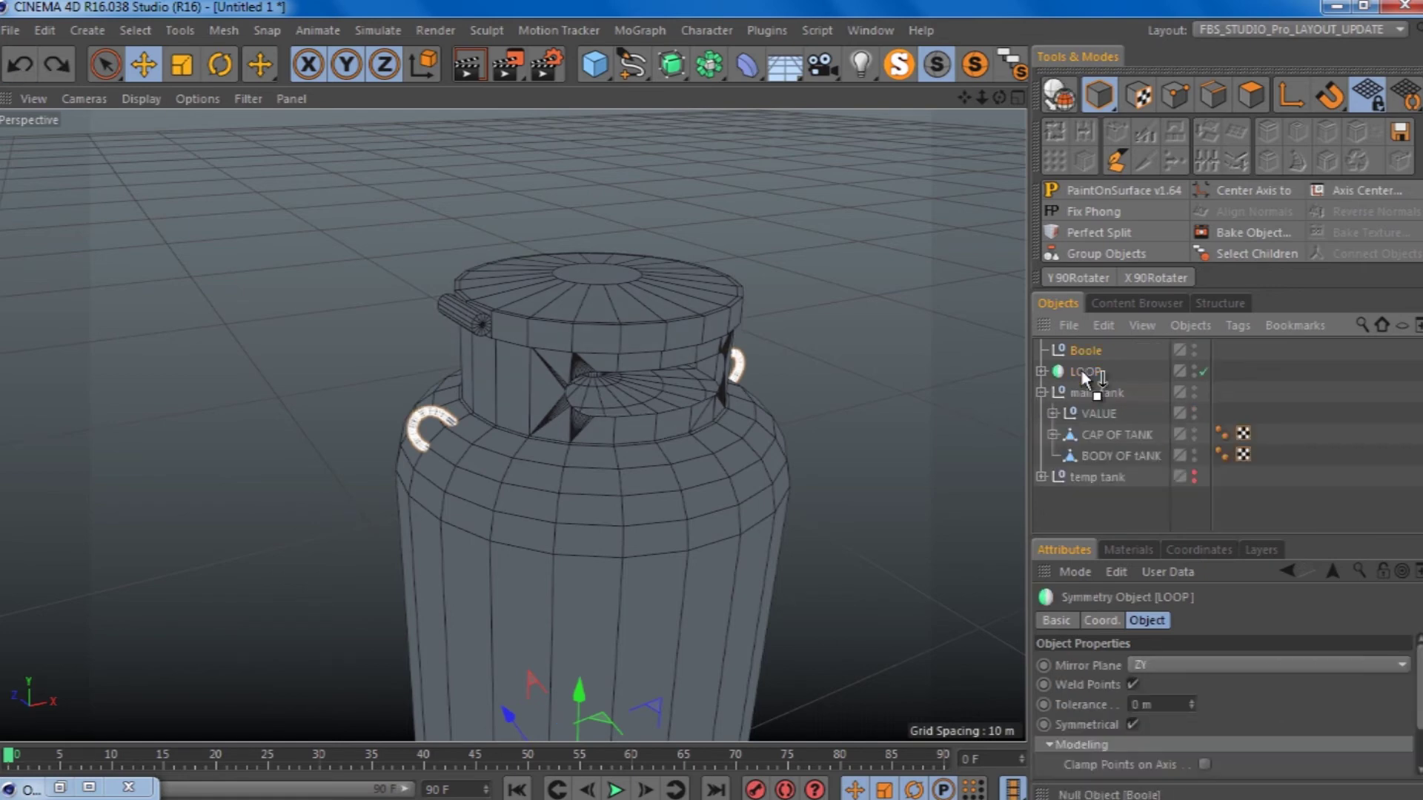
key("ctrl+z")
Step: Check LOOP inside the expanded main tank group and orbit the view toward the tank
left_click(1084, 353)
left_click(1040, 371)
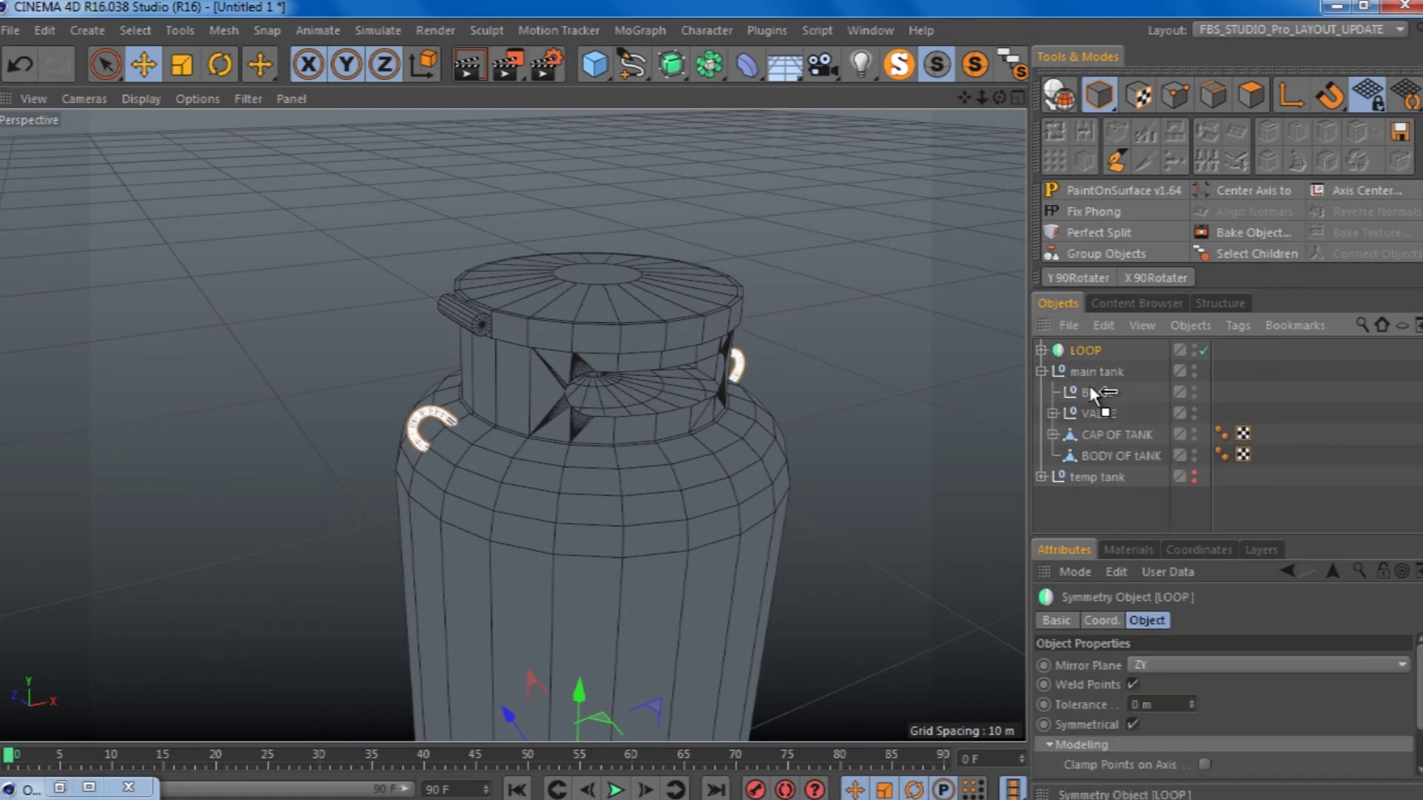
key("ctrl+z")
key("ctrl+z")
key("ctrl+z")
key("ctrl+z")
left_click_drag(569, 569, 615, 342)
left_click_drag(615, 342, 993, 105)
Step: Move the BACK UP handles copy out of temp tank to the top level
left_click_drag(714, 405, 584, 594)
left_click(584, 594)
left_click(1041, 371)
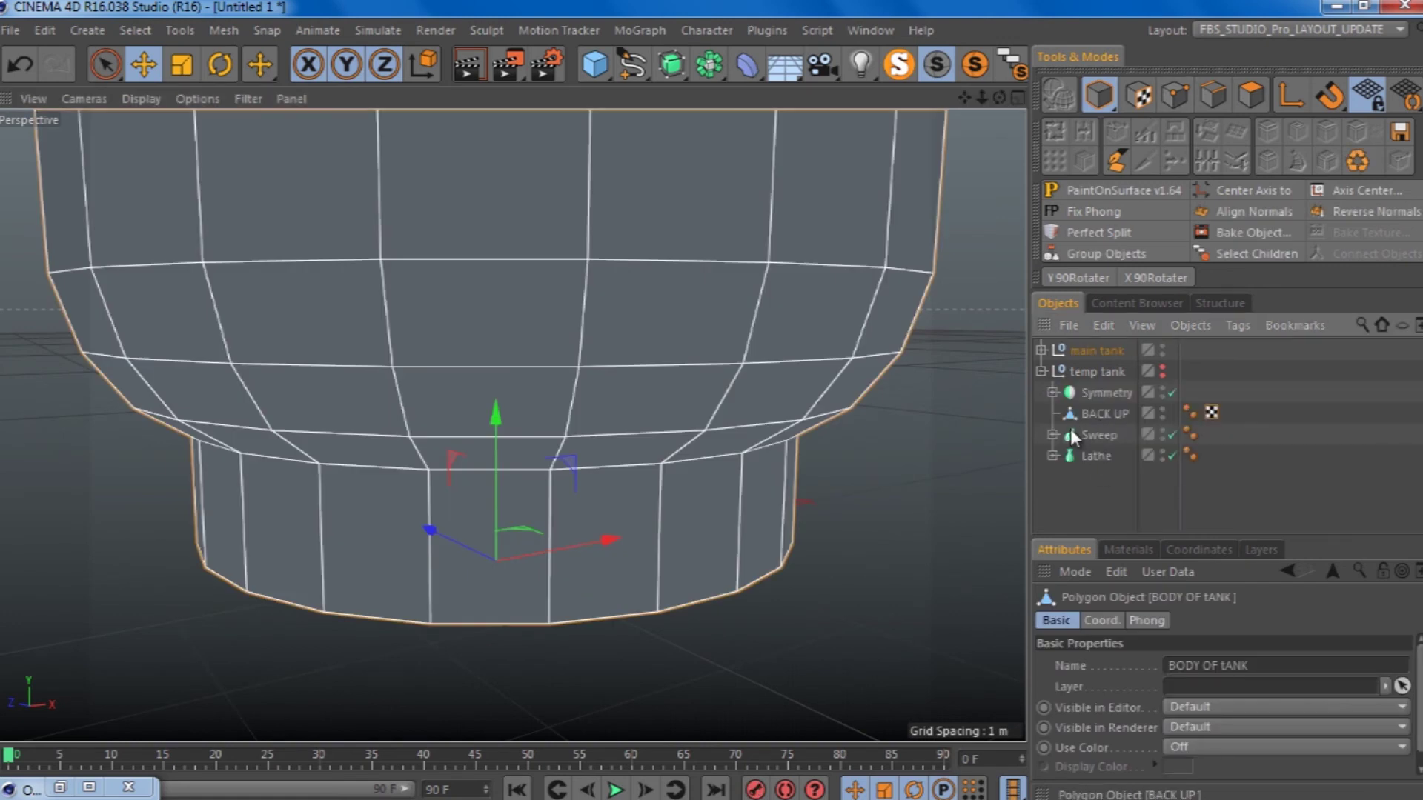
left_click(1091, 415)
scroll("down", 3)
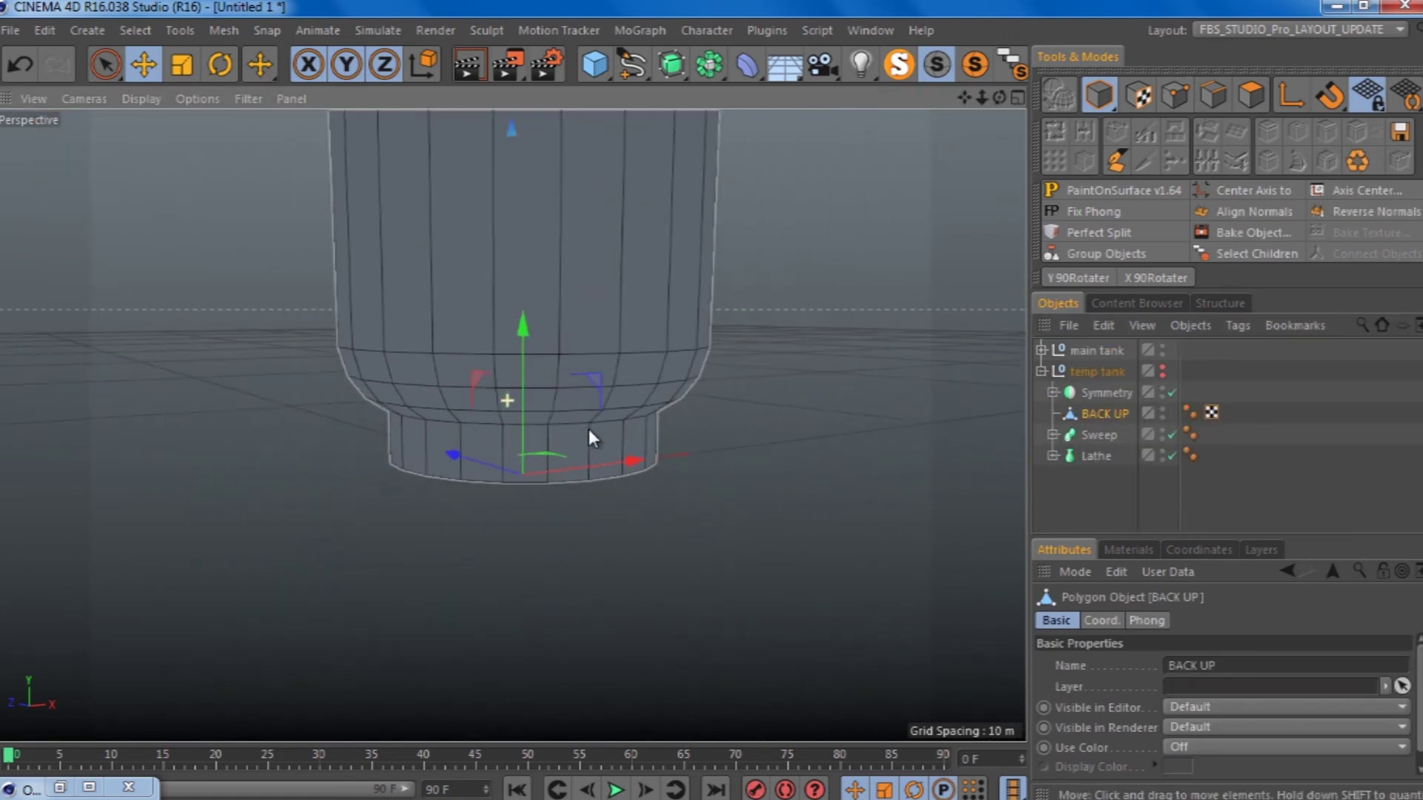
scroll("down", 3)
left_click_drag(1104, 414, 1092, 335)
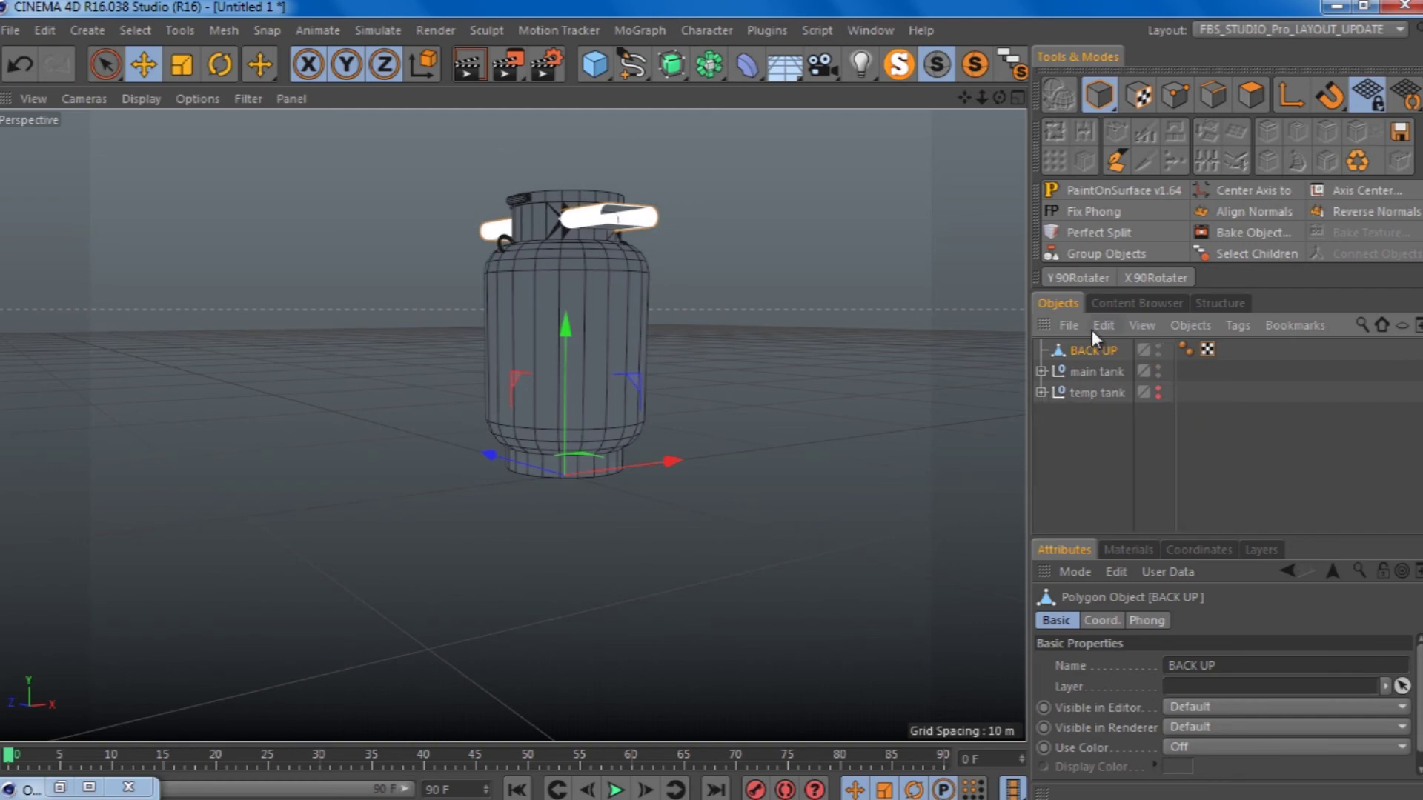
Step: Center BACK UP's axis, lower it to the tank base, flatten it, rotate it 90° and duplicate it
left_click(1264, 193)
left_click_drag(563, 133, 511, 400)
scroll("up", 3)
left_click(181, 77)
key("r")
left_click_drag(549, 460, 716, 400)
left_click_drag(1093, 350, 1093, 363)
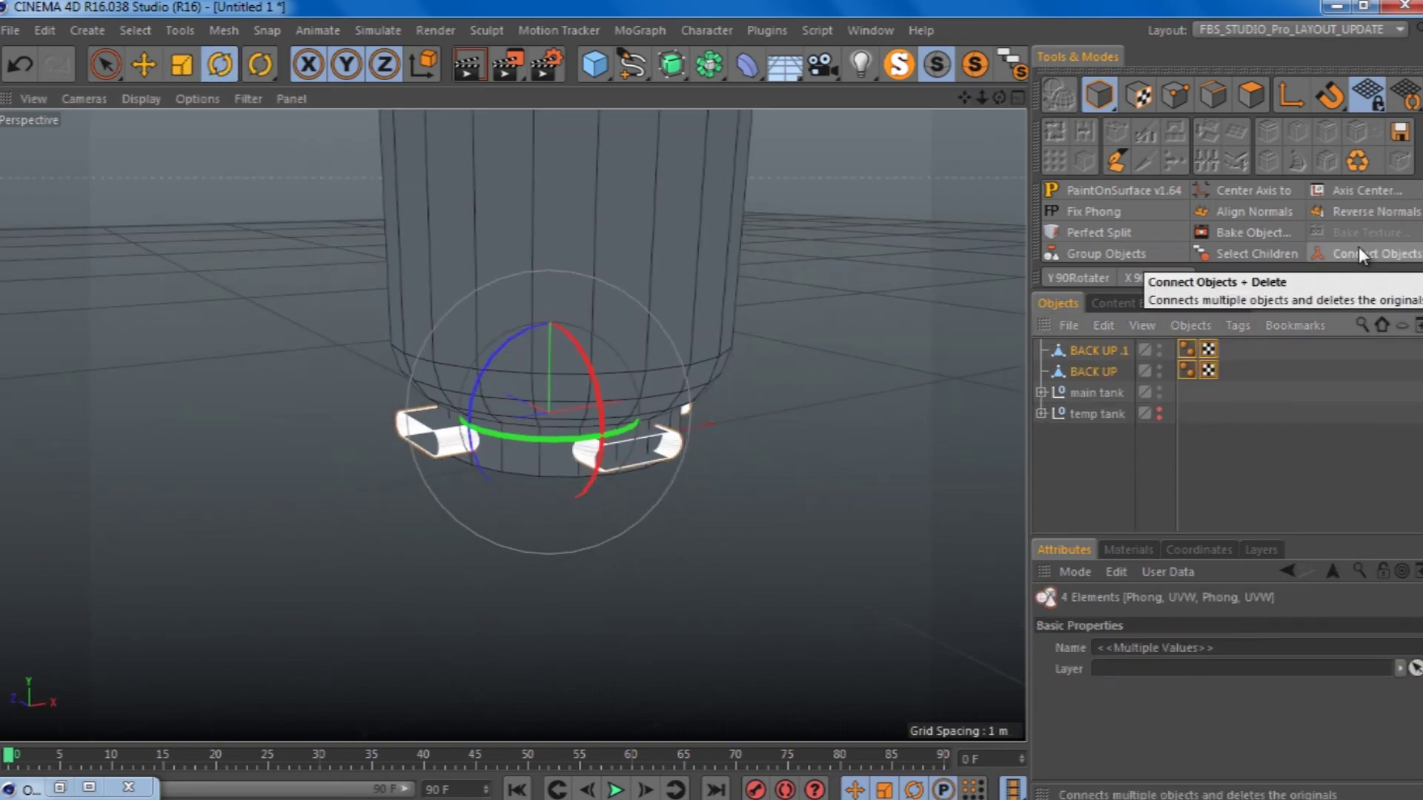
Step: Merge the two slot shapes into BACK UP.2 and move BODY OF tANK to the top level
left_click(1358, 252)
scroll("up", 3)
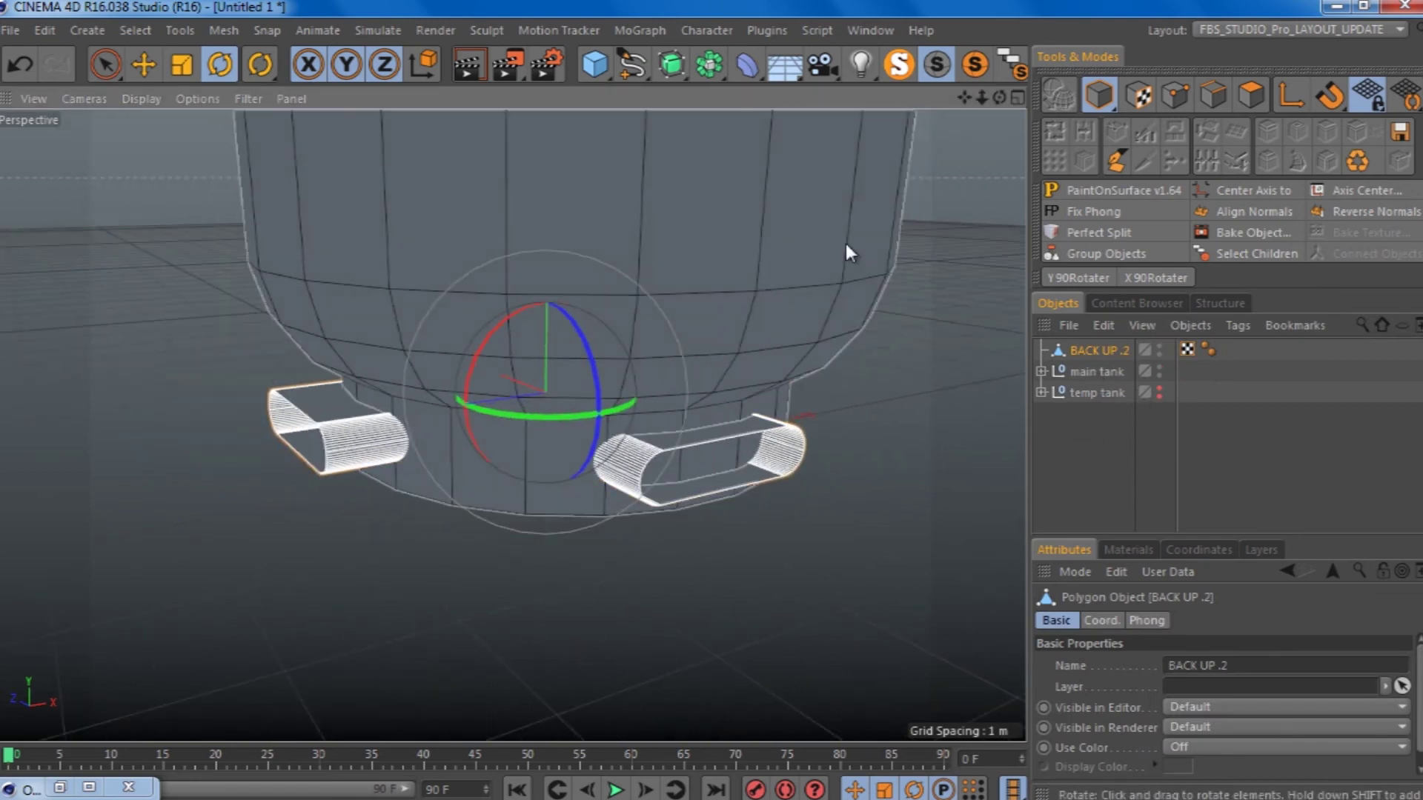
left_click(1041, 371)
left_click(1103, 476)
left_click_drag(1103, 475, 1075, 344)
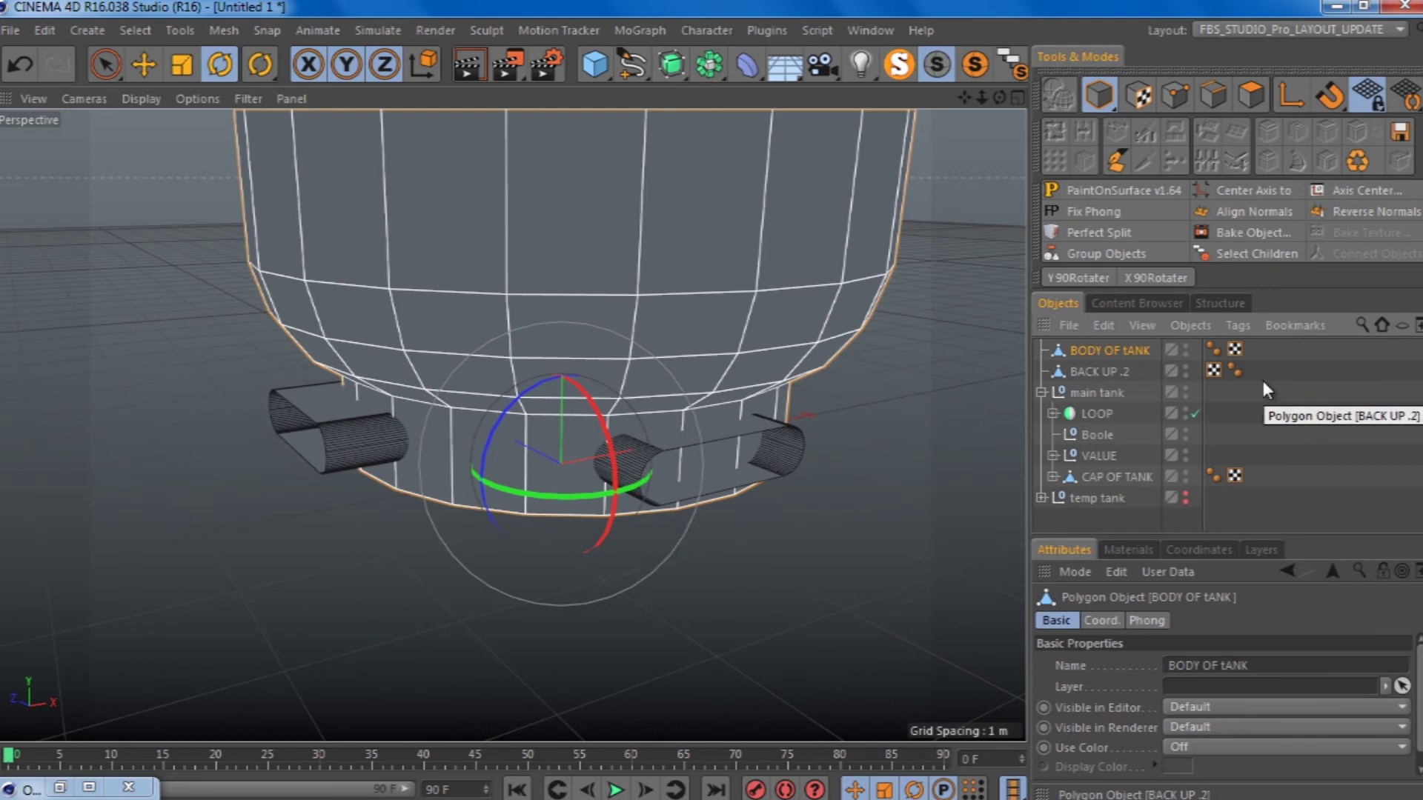
scroll("up", 3)
key("e")
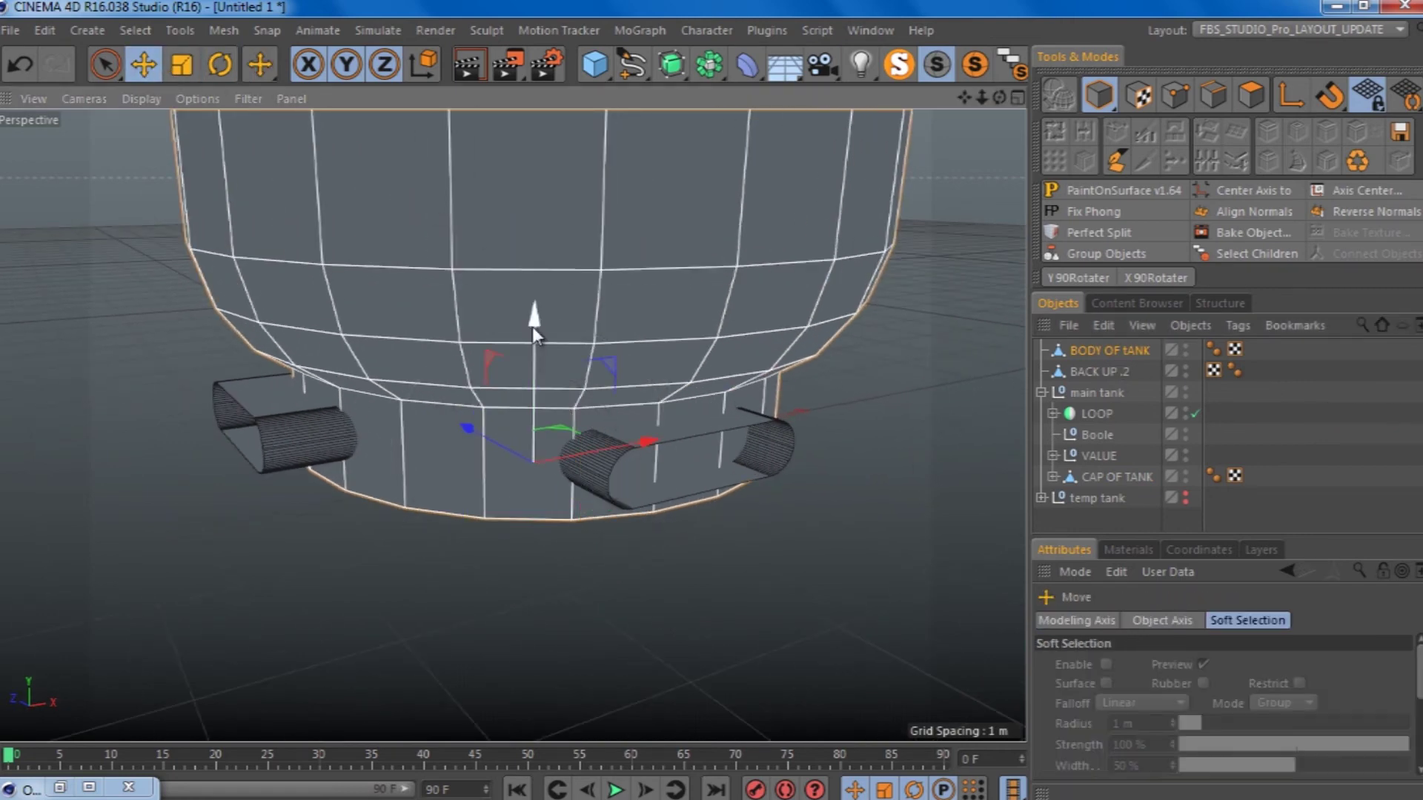
left_click(1095, 368)
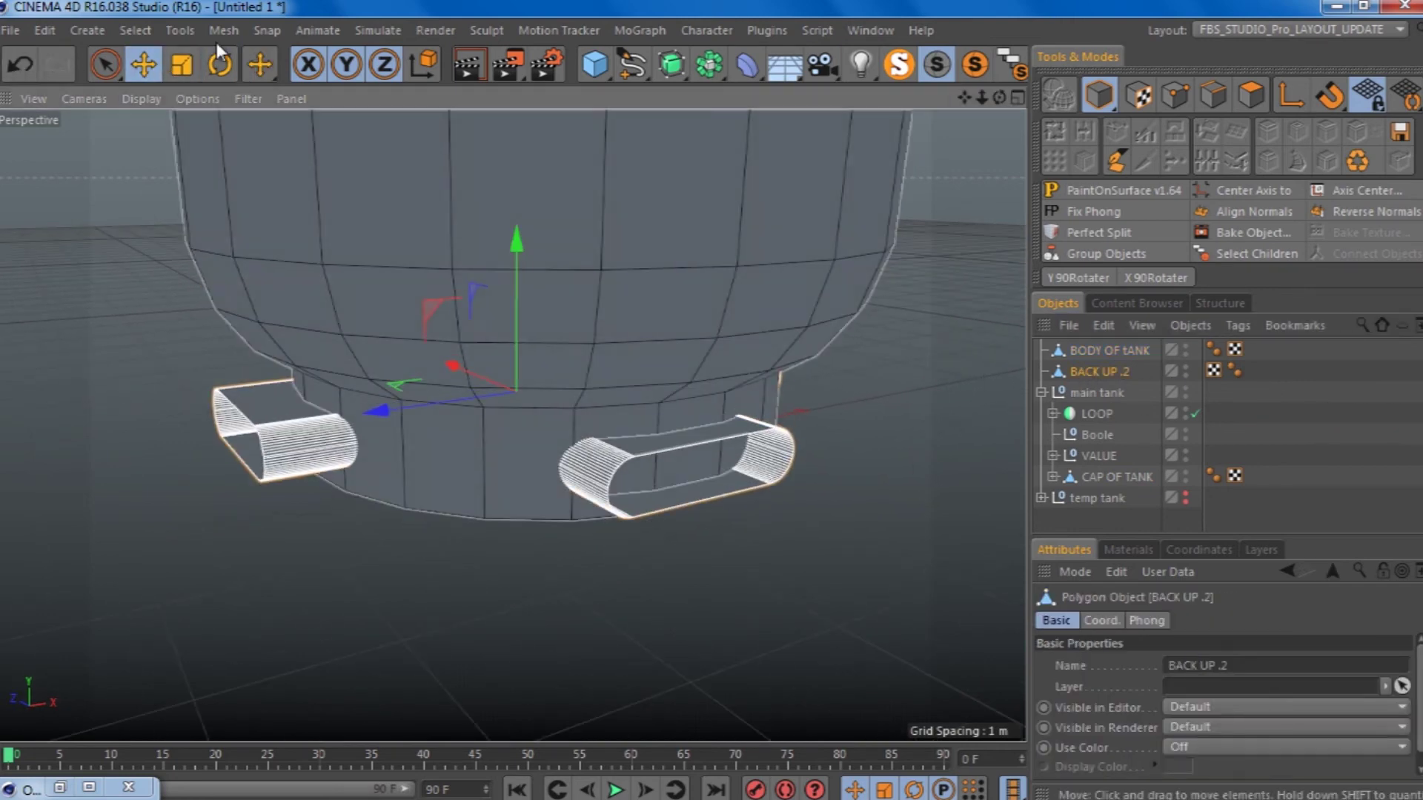
Step: Add a Boole object containing BODY OF tANK and the BACK UP.2 slot cutter
left_click(135, 30)
left_click(671, 65)
left_click(20, 64)
left_click(709, 65)
left_click(1096, 127)
left_click_drag(1156, 398, 1085, 345)
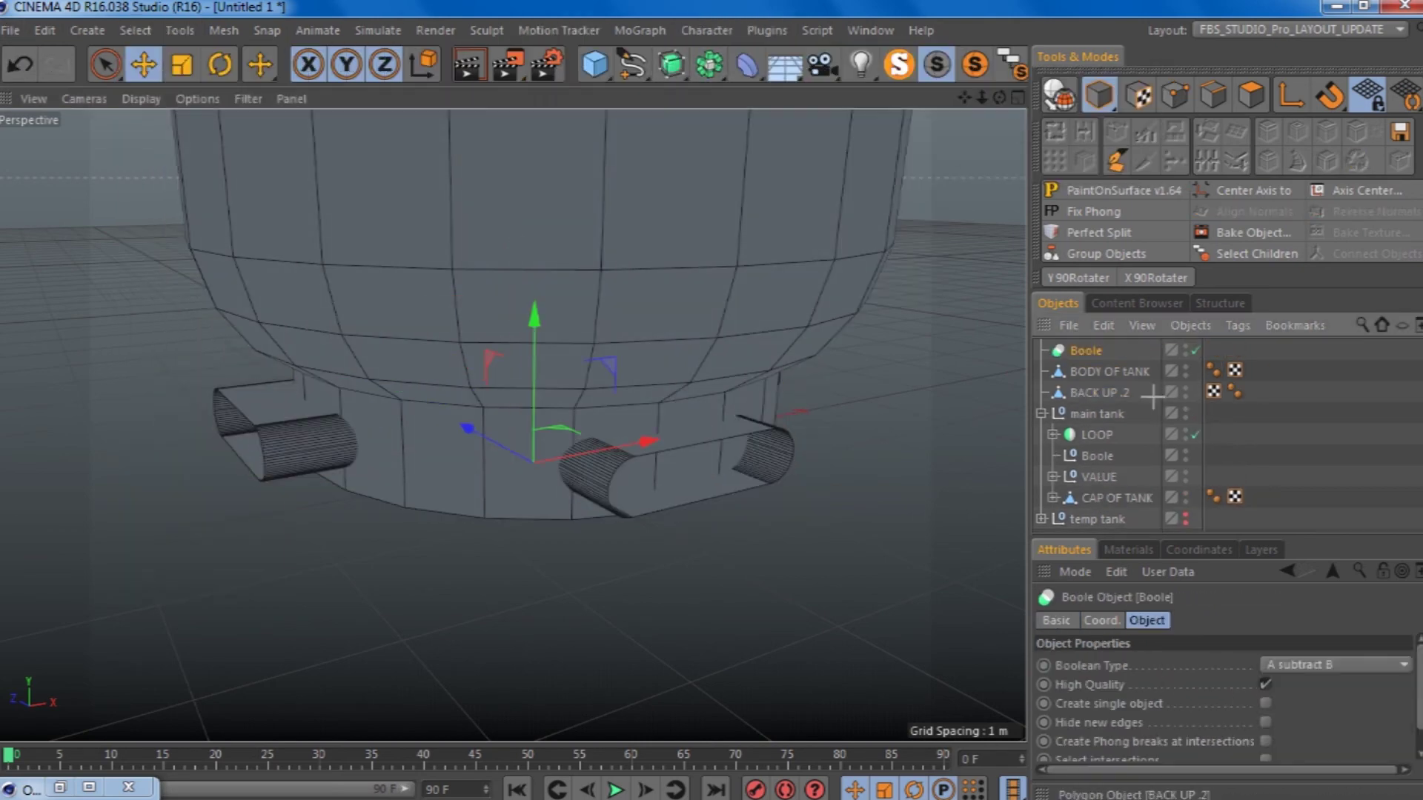
Step: Trial-bake the Boole, inspect the slotted base, then revert to the live boolean
key("c")
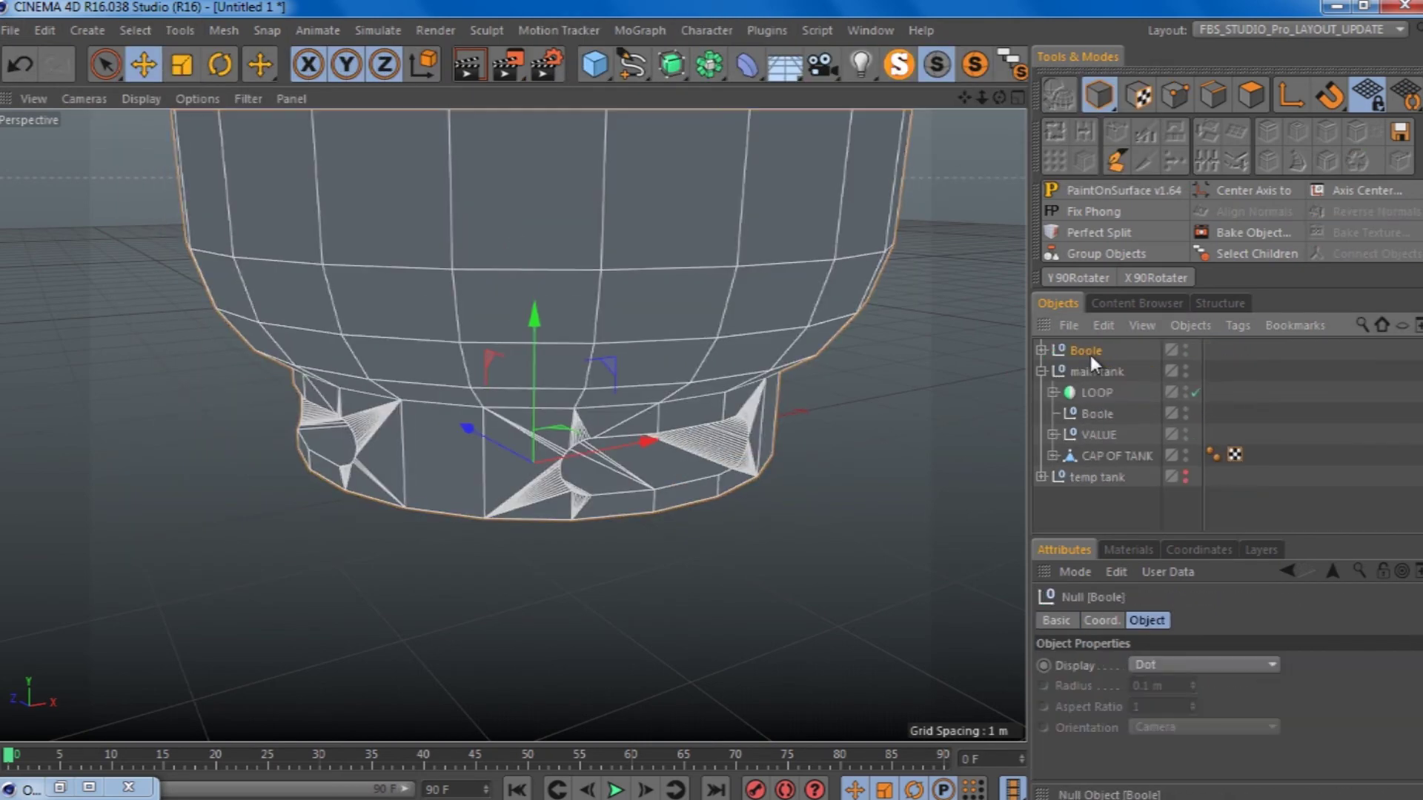
left_click(1087, 350)
key("Delete")
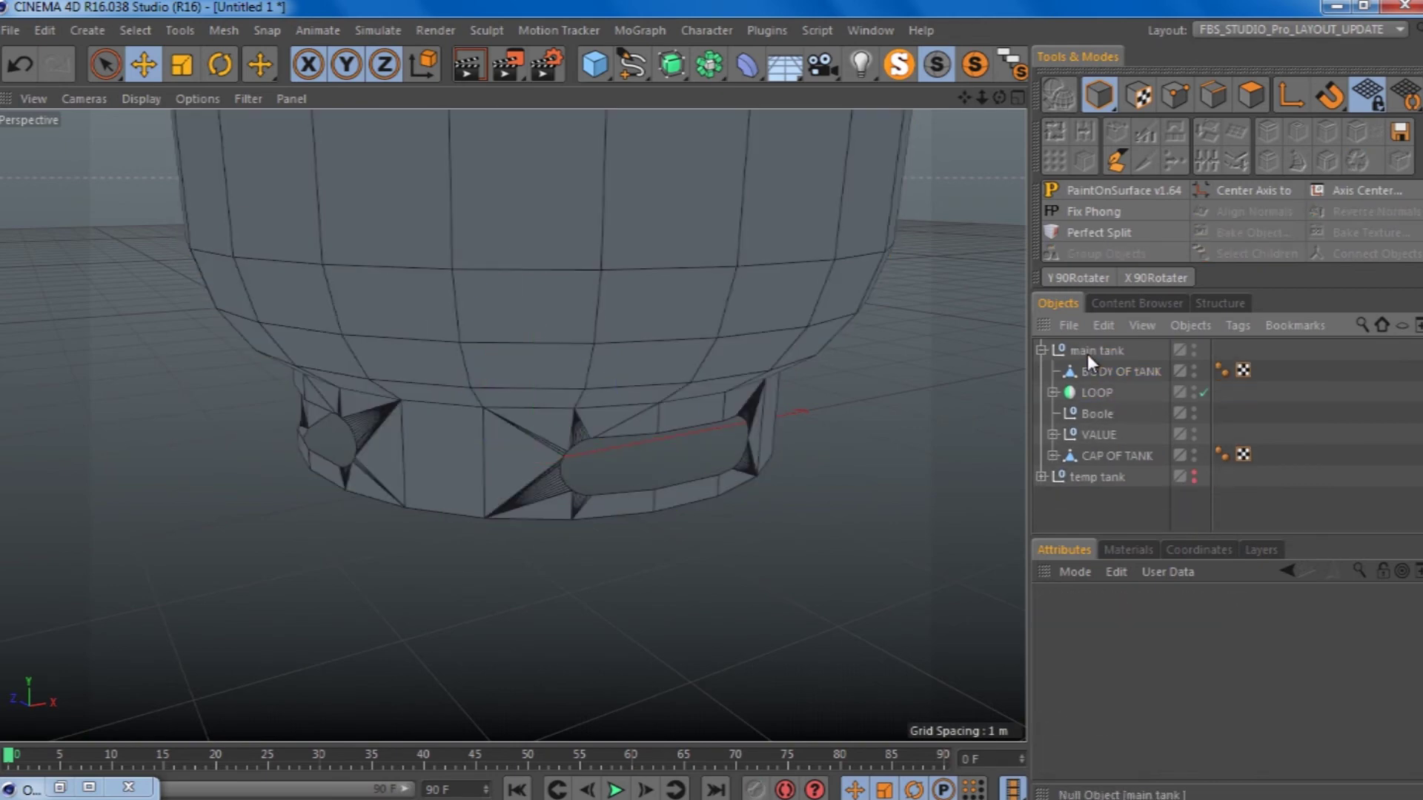
left_click(1041, 349)
scroll("down", 3)
left_click_drag(937, 167, 714, 409)
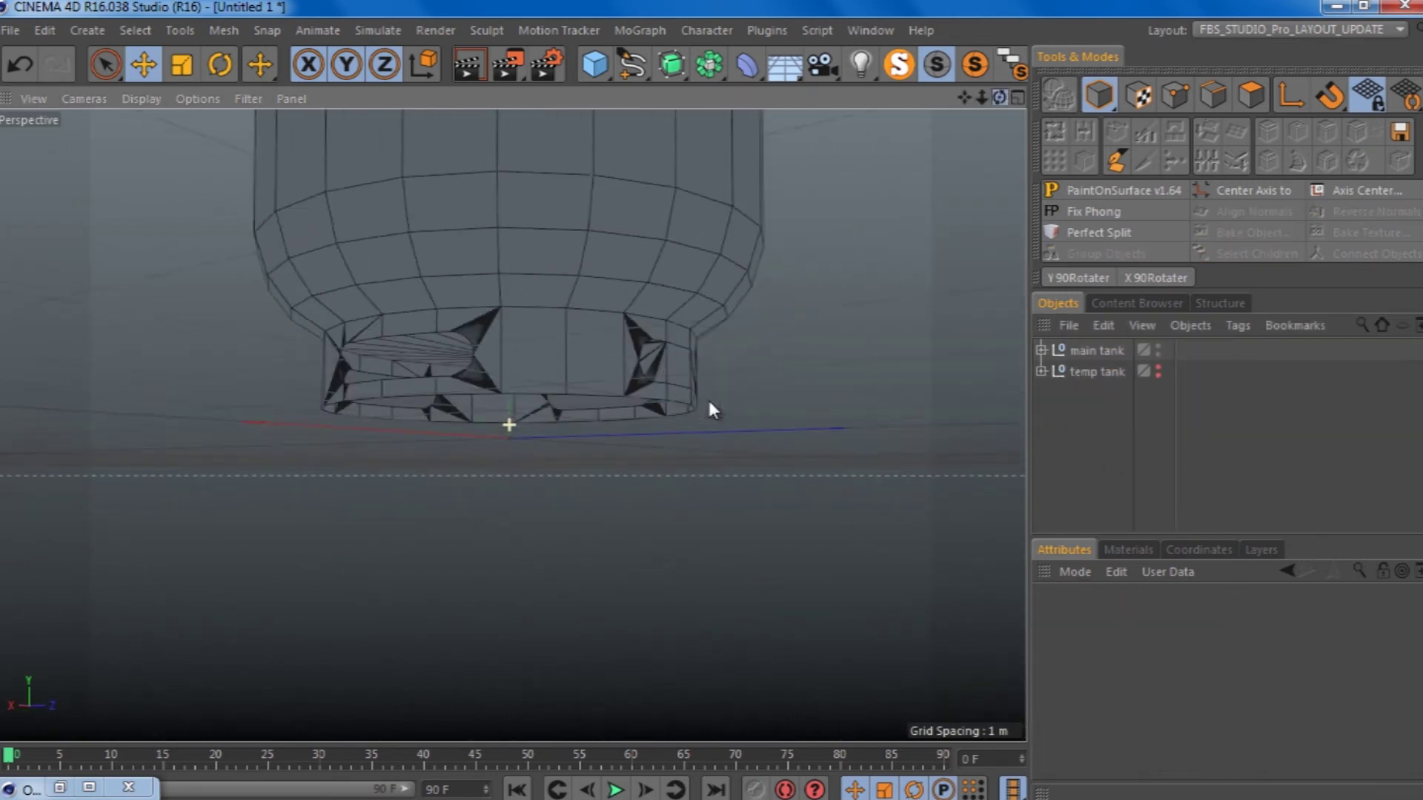
scroll("up", 3)
scroll("down", 3)
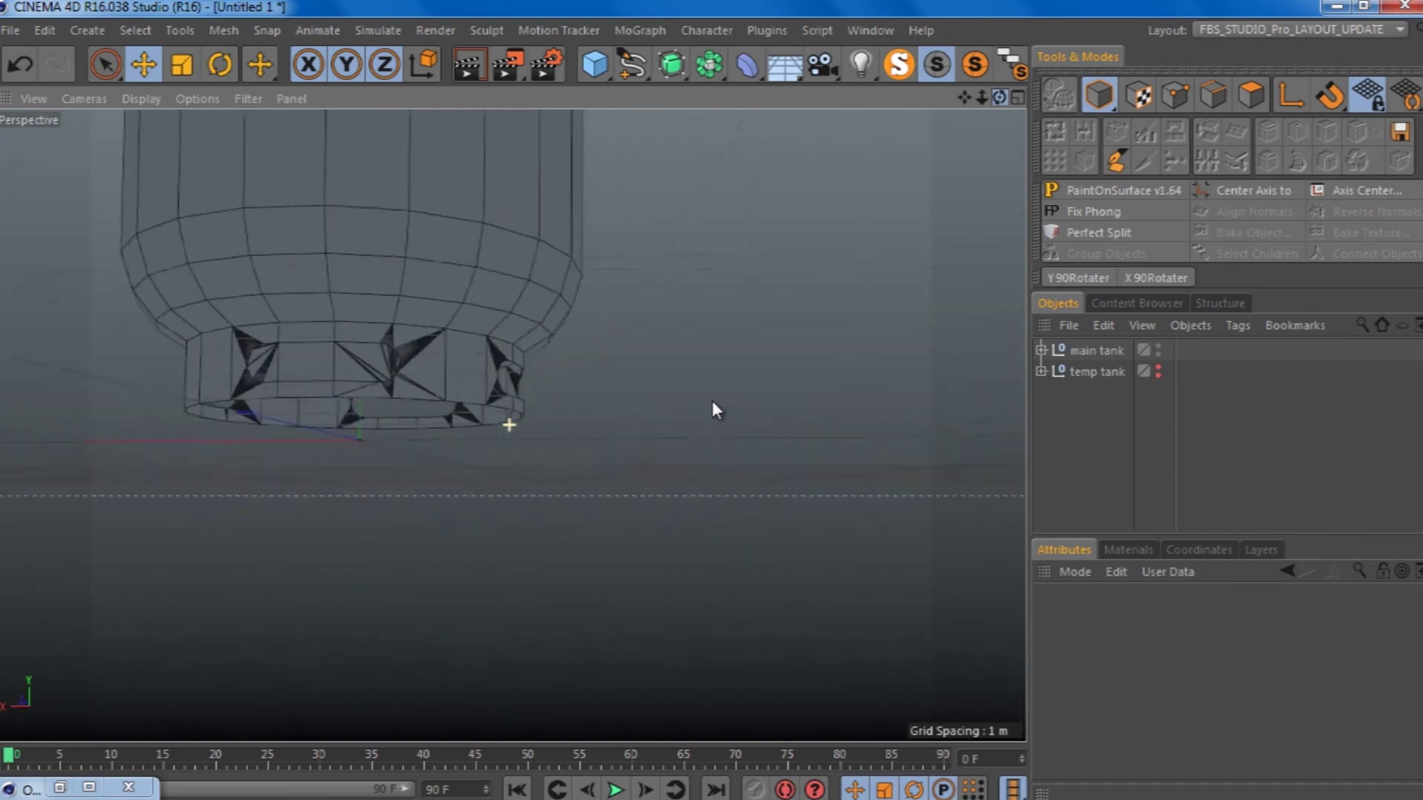
left_click_drag(710, 401, 502, 243)
scroll("up", 3)
left_click(16, 67)
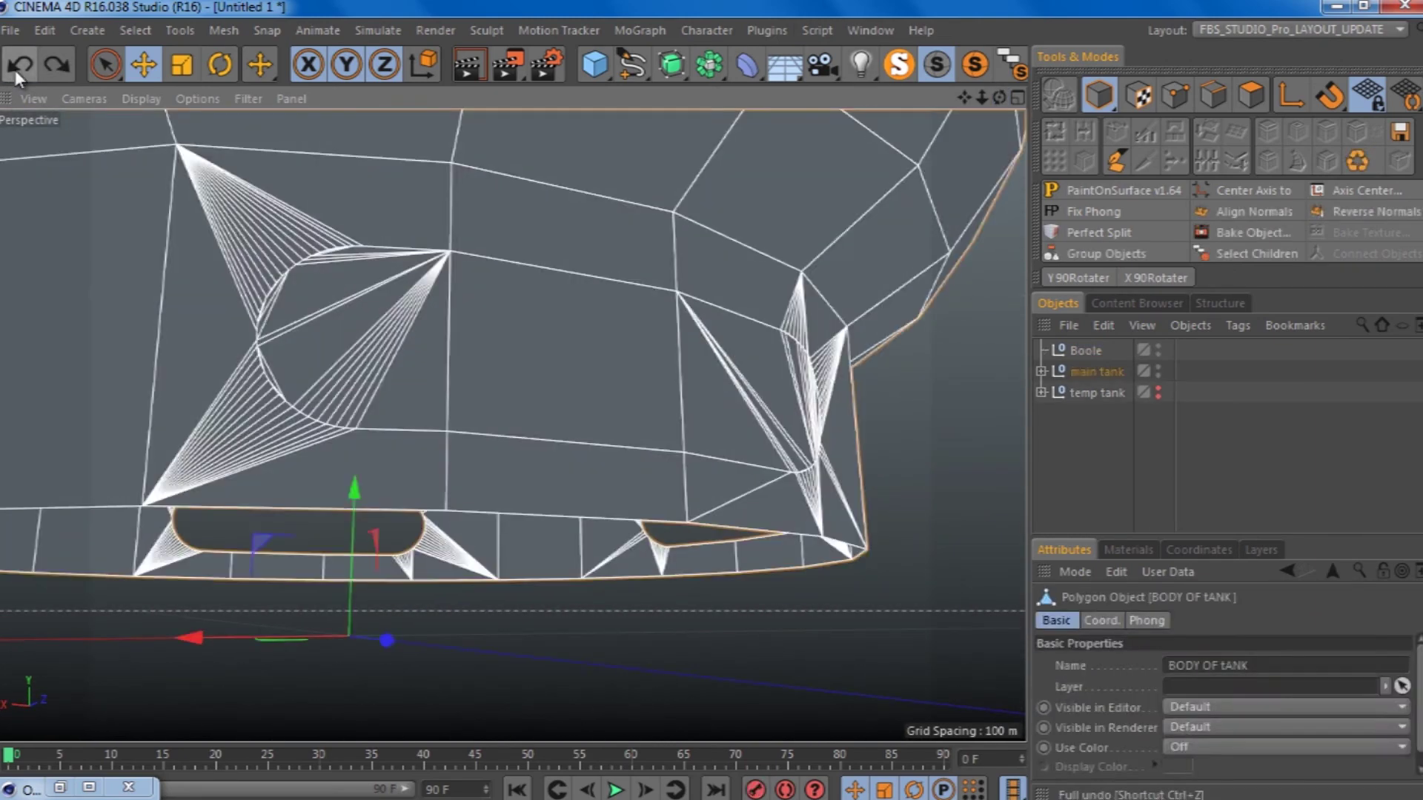
Step: Enable Hide new edges, bake the Boole, delete the cutter and unparent BODY OF tANK
scroll("down", 3)
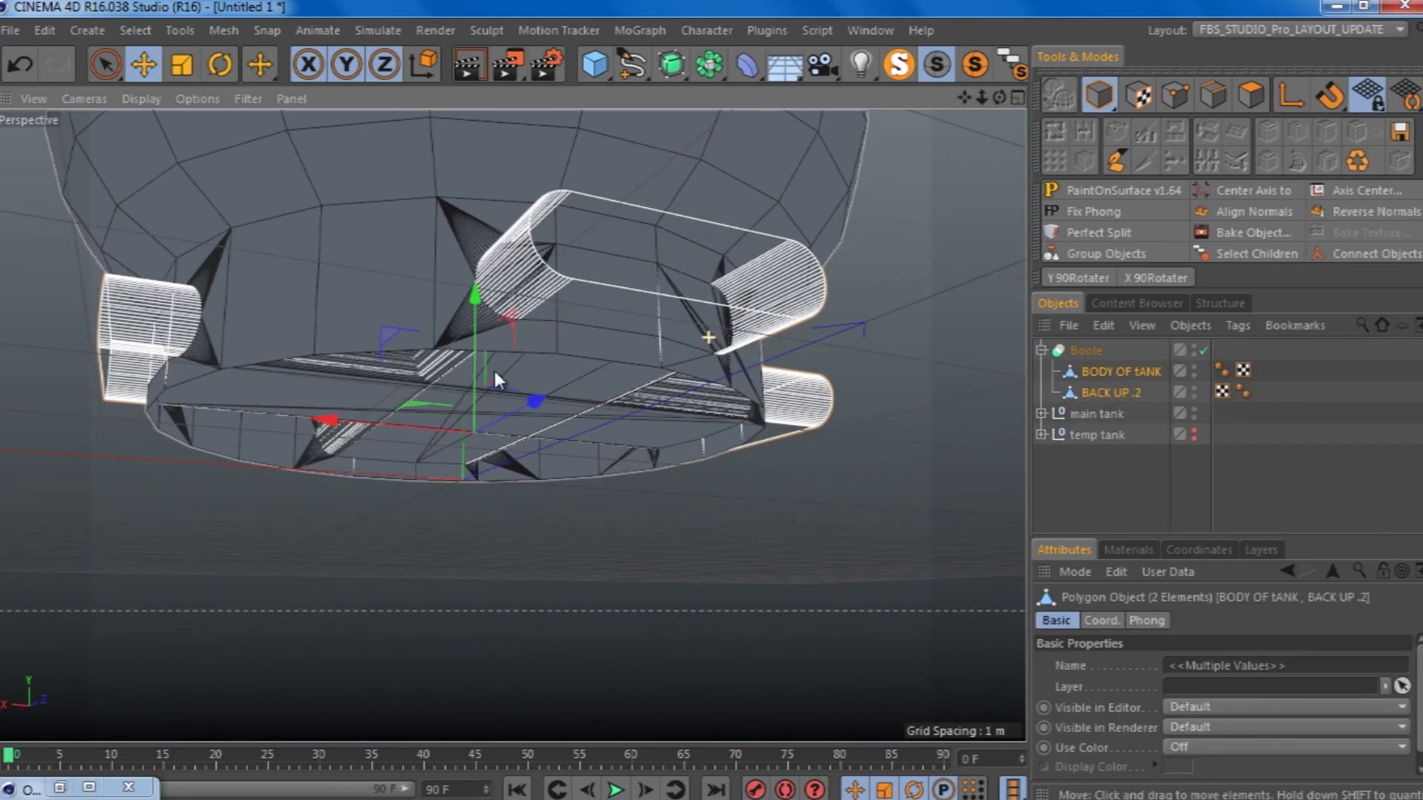
key("ctrl+z")
left_click(1265, 720)
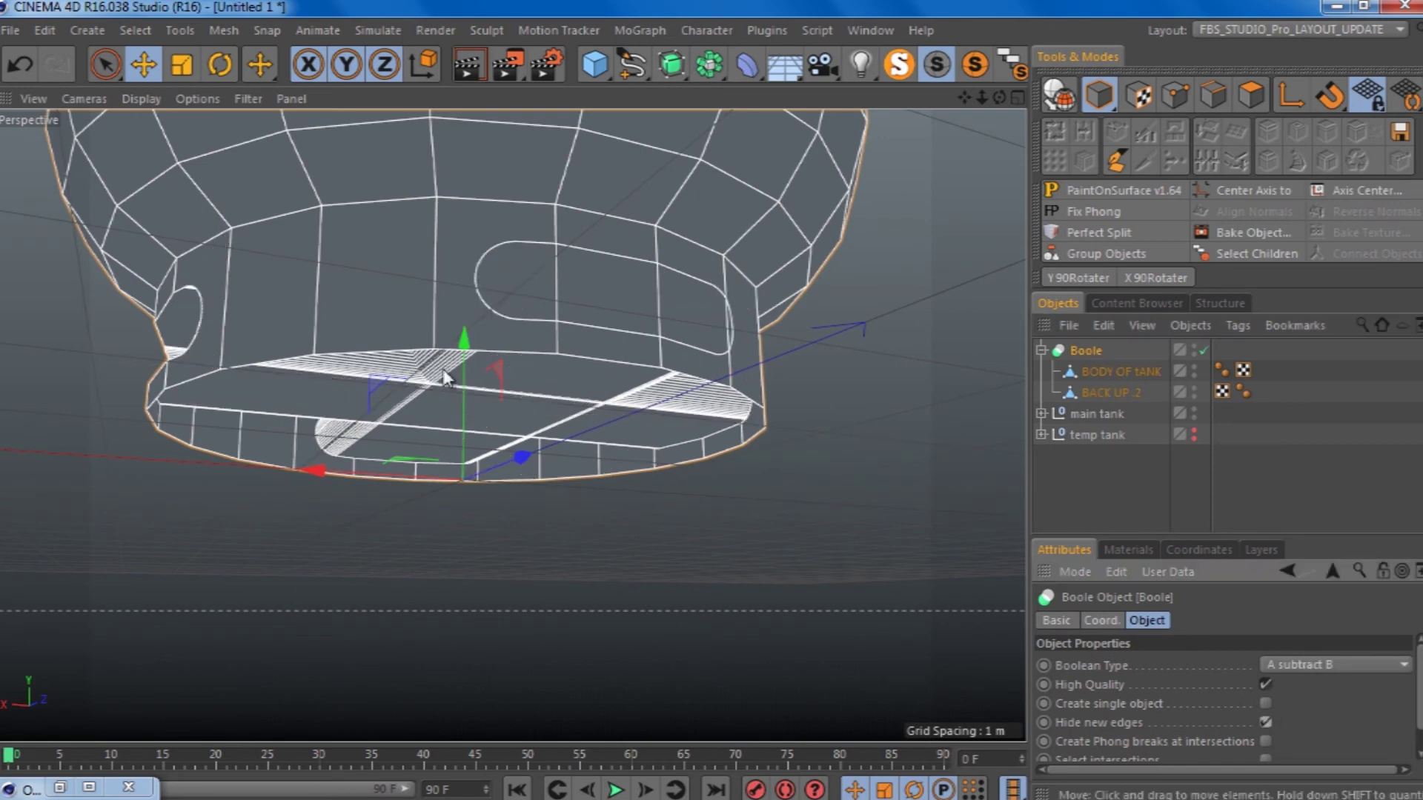
scroll("down", 3)
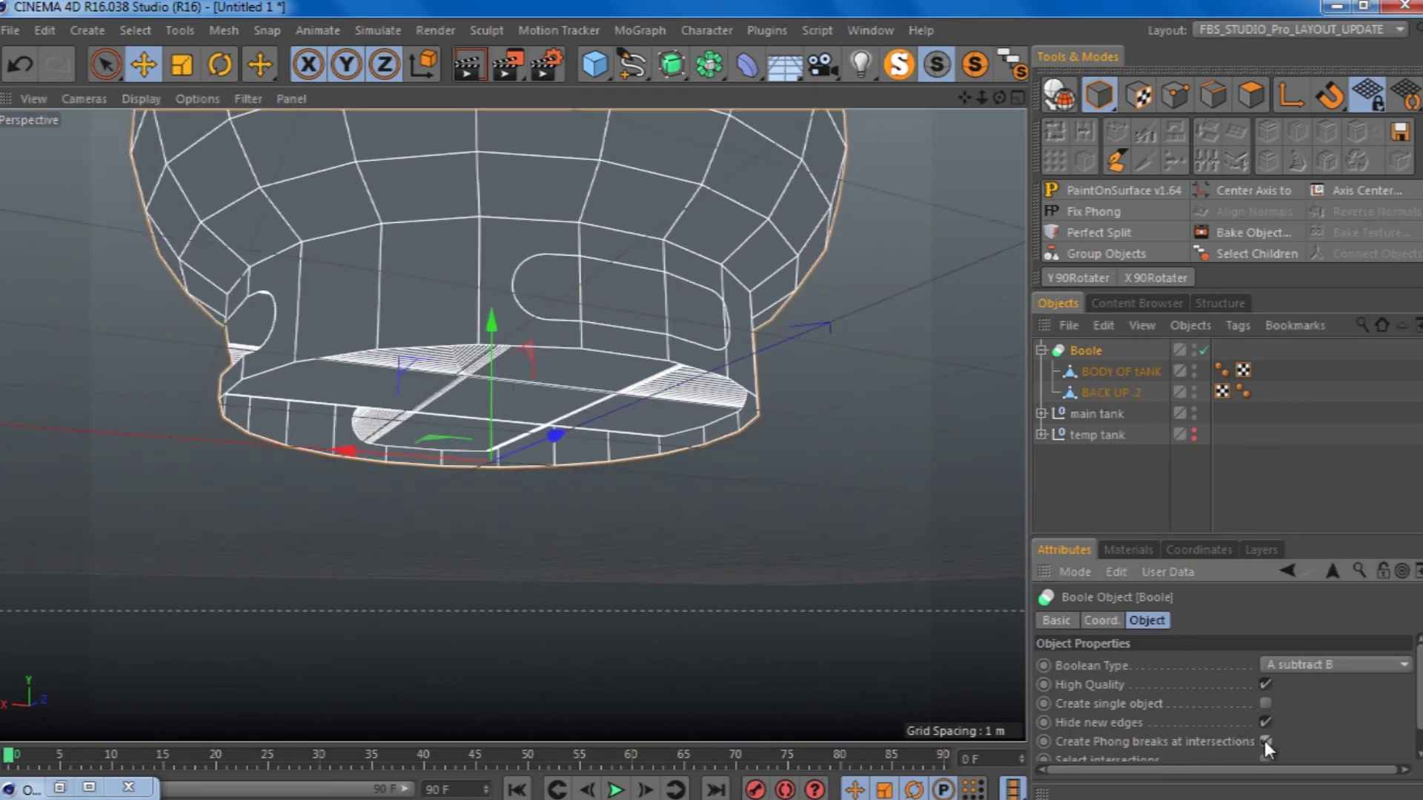
key("c")
key("Delete")
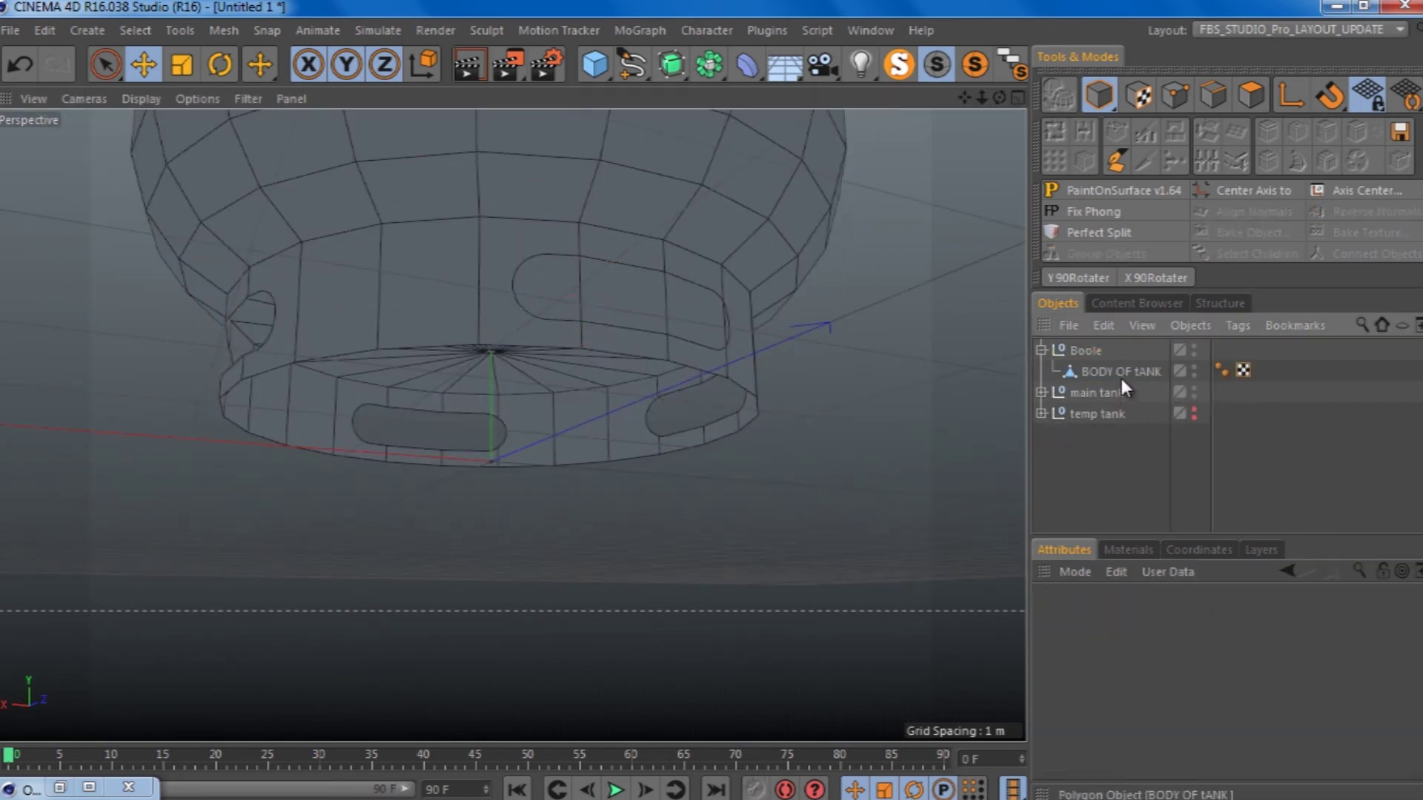
left_click(1111, 370)
key("shift+g")
Step: Select the tank body's polygons around the cut holes and orbit out to view the whole tank
left_click(682, 302)
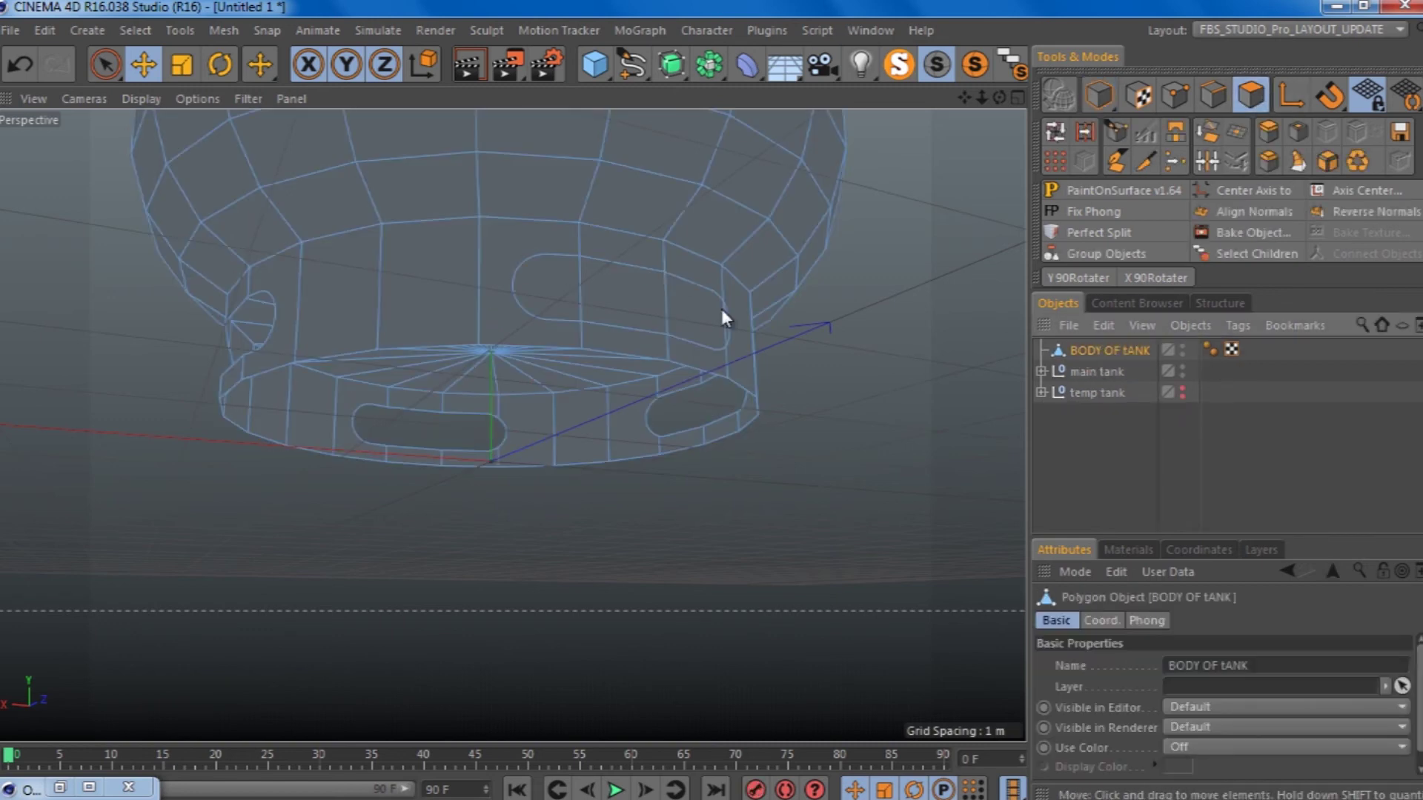
left_click(612, 306)
left_click_drag(612, 305, 726, 332)
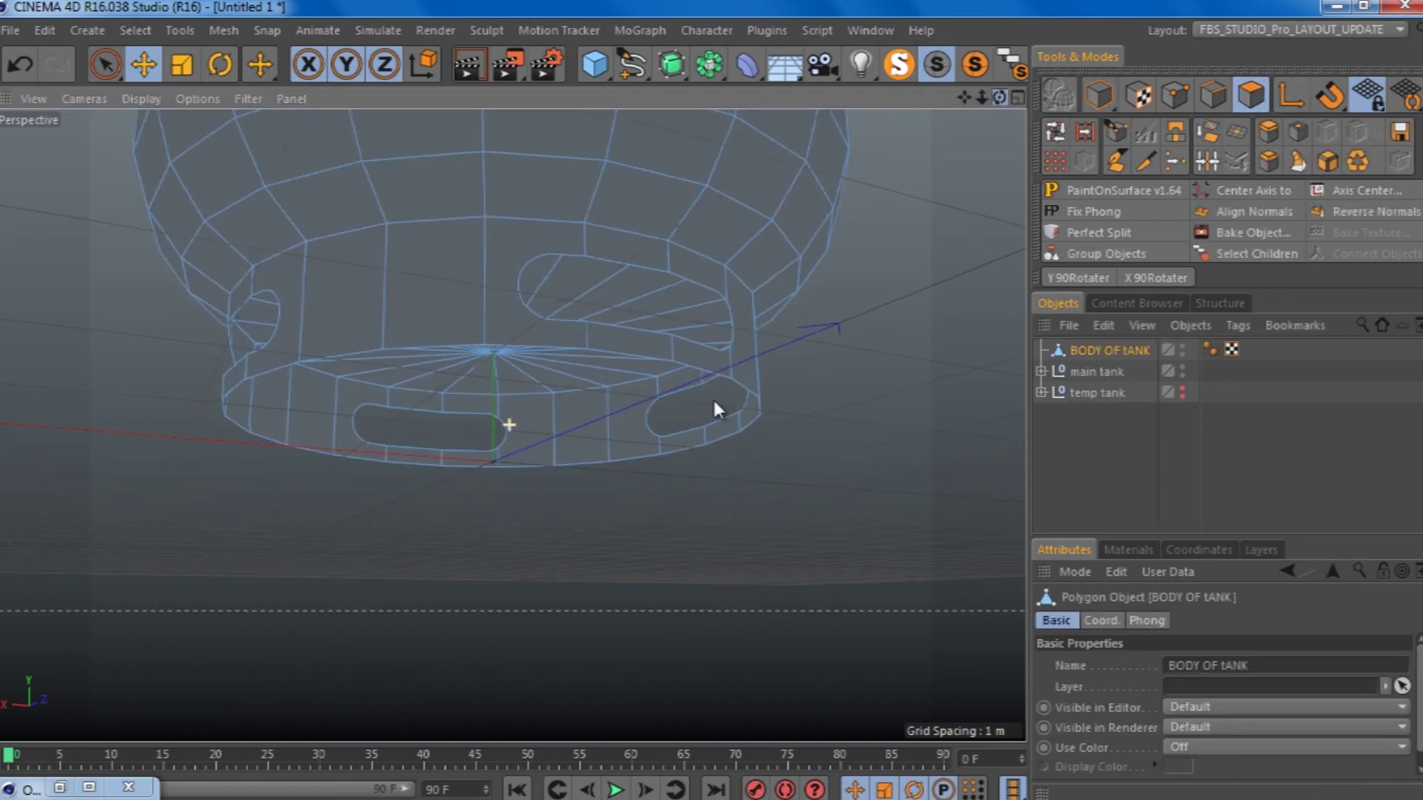
scroll("down", 3)
left_click_drag(717, 400, 567, 288)
scroll("up", 3)
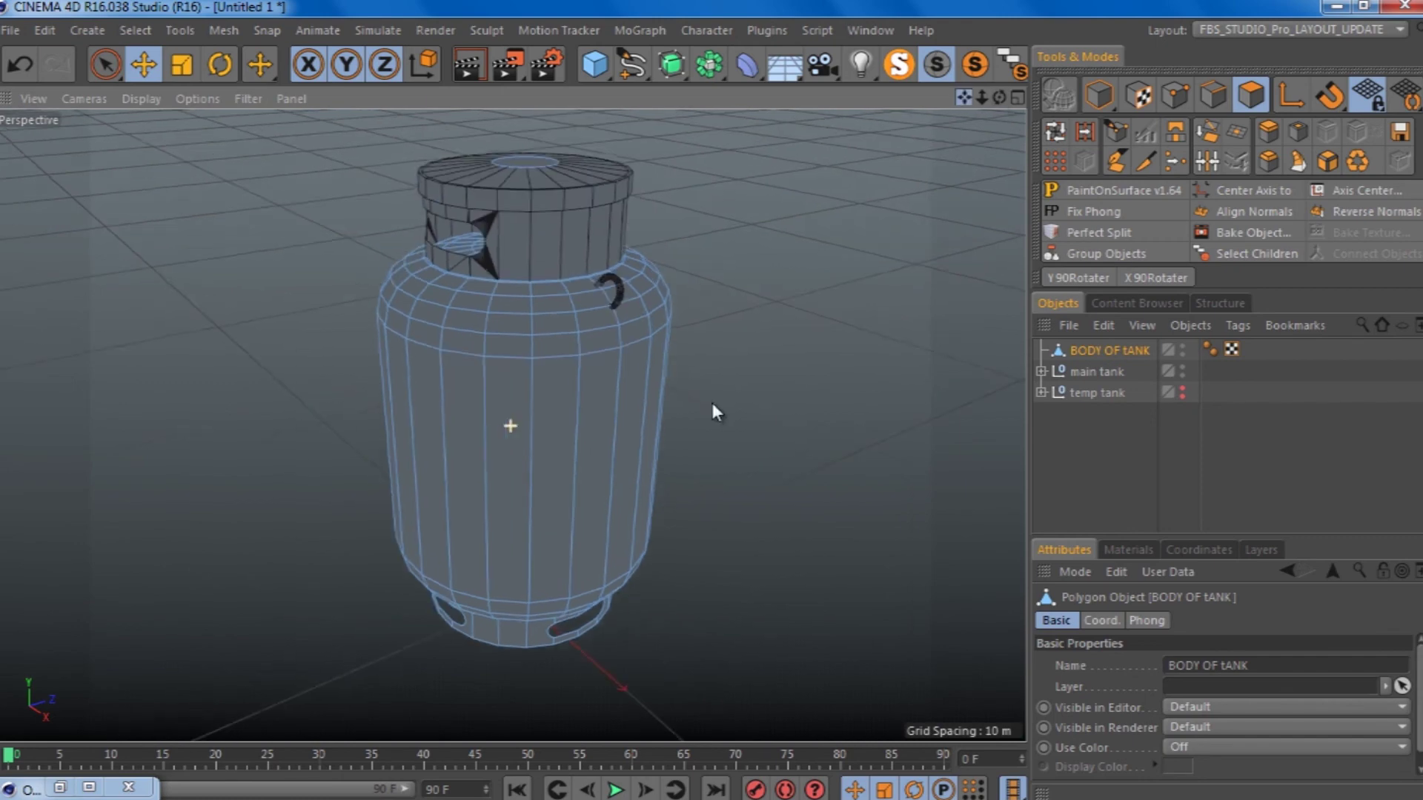
Step: Return to Model mode and review the slotted tank from level side and front views
left_click(1101, 95)
left_click(1088, 430)
scroll("up", 3)
left_click_drag(713, 394, 954, 417)
scroll("up", 3)
scroll("down", 3)
scroll("up", 3)
scroll("up", 3)
left_click(710, 400)
left_click_drag(710, 400, 712, 397)
scroll("up", 3)
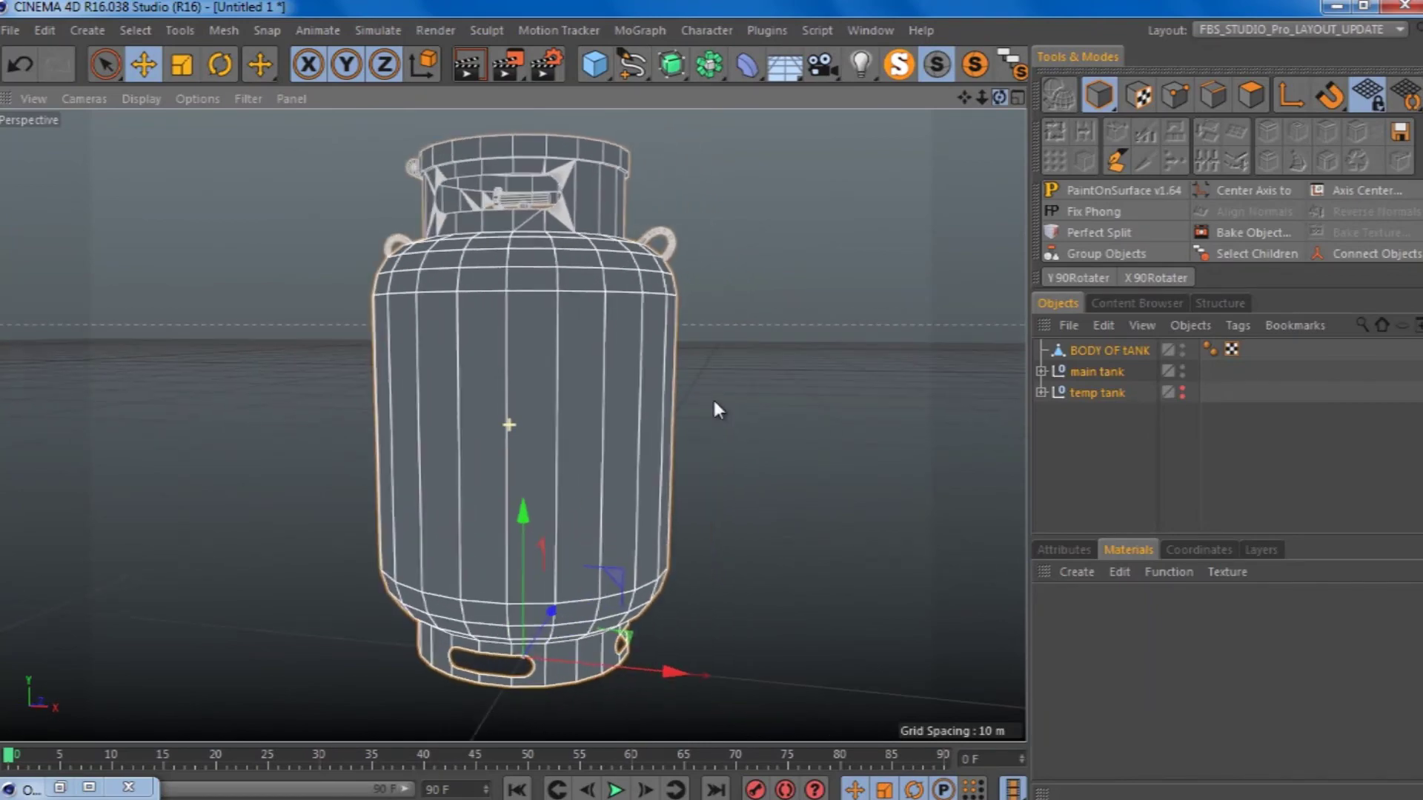
Step: Select the temp tank group and begin renaming it
left_click(1084, 458)
left_click(1109, 394)
double_click(1097, 394)
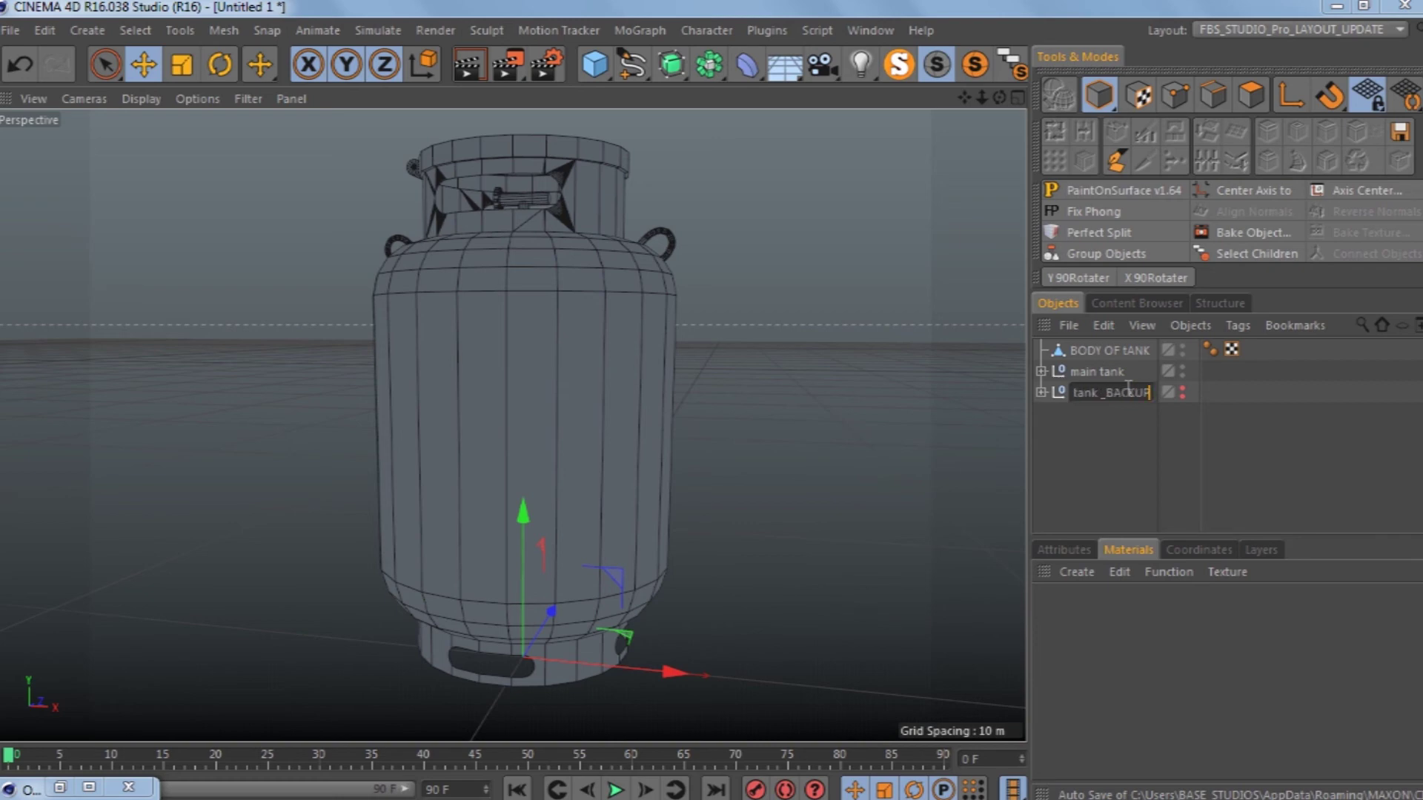
Step: Confirm the backup name 'temp tank _BACKUP' and move BODY OF tANK into the main tank group
key("Return")
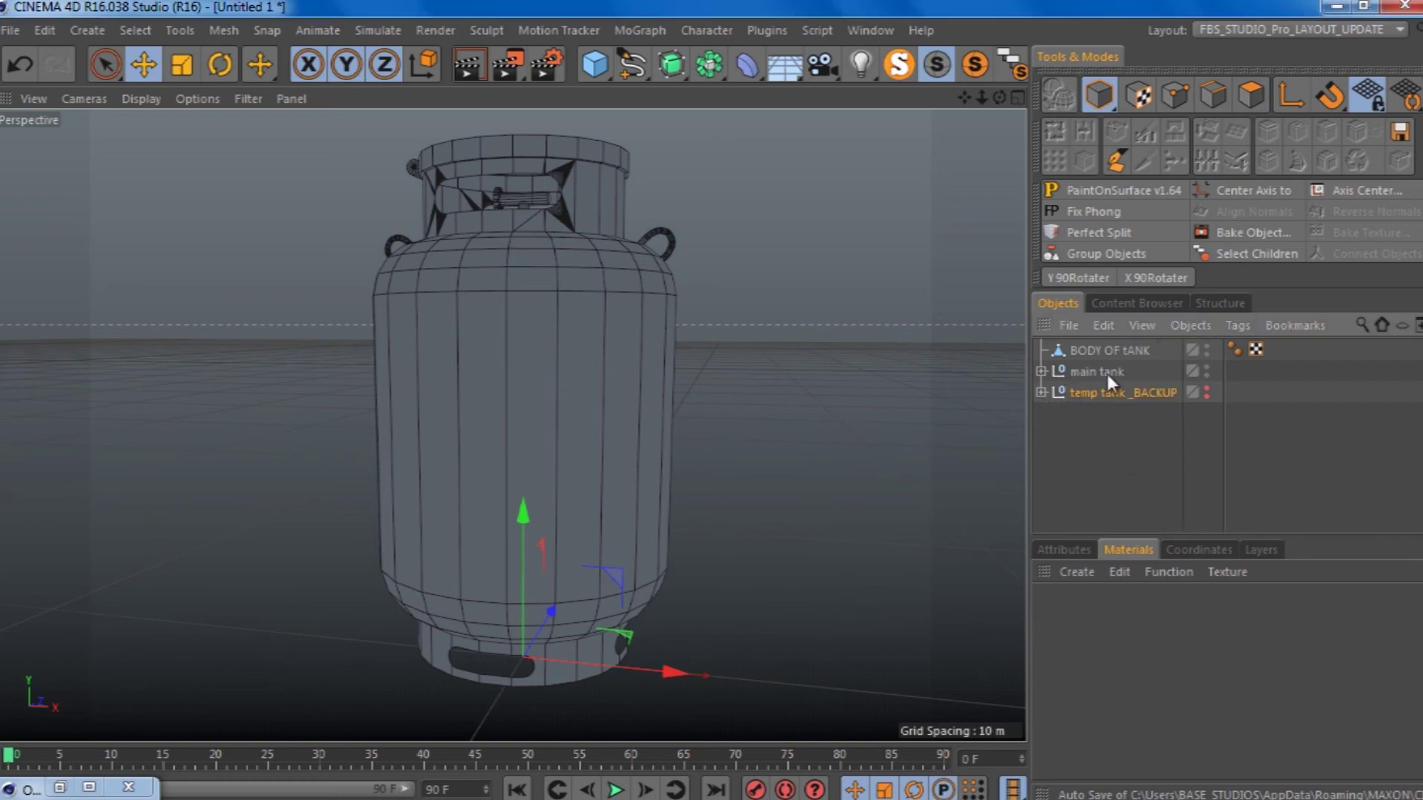
left_click(1041, 371)
left_click_drag(1088, 384, 1088, 384)
left_click(1043, 350)
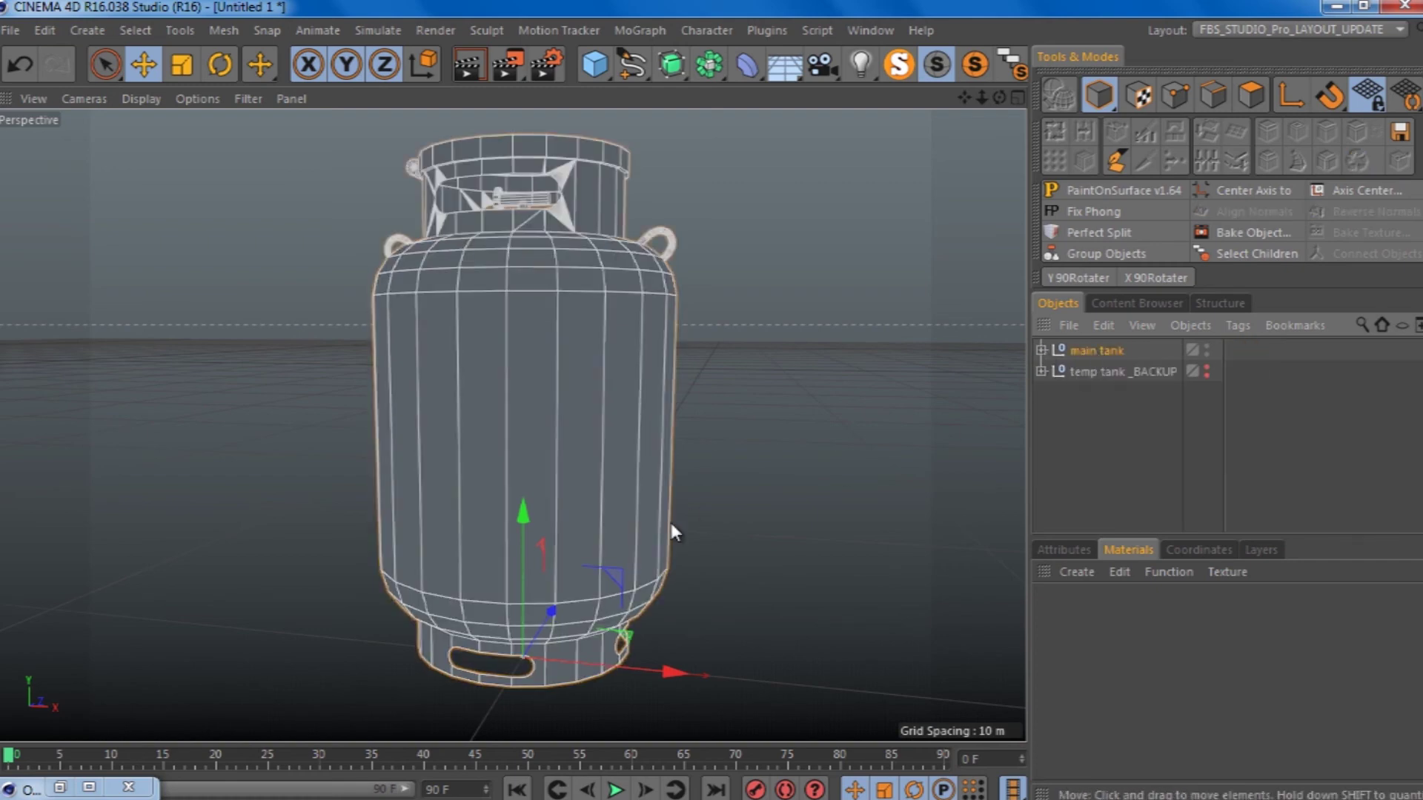
scroll("down", 3)
Step: Select all the tank parts inside main tank and shift them along the vertical axis
left_click_drag(713, 406, 479, 693)
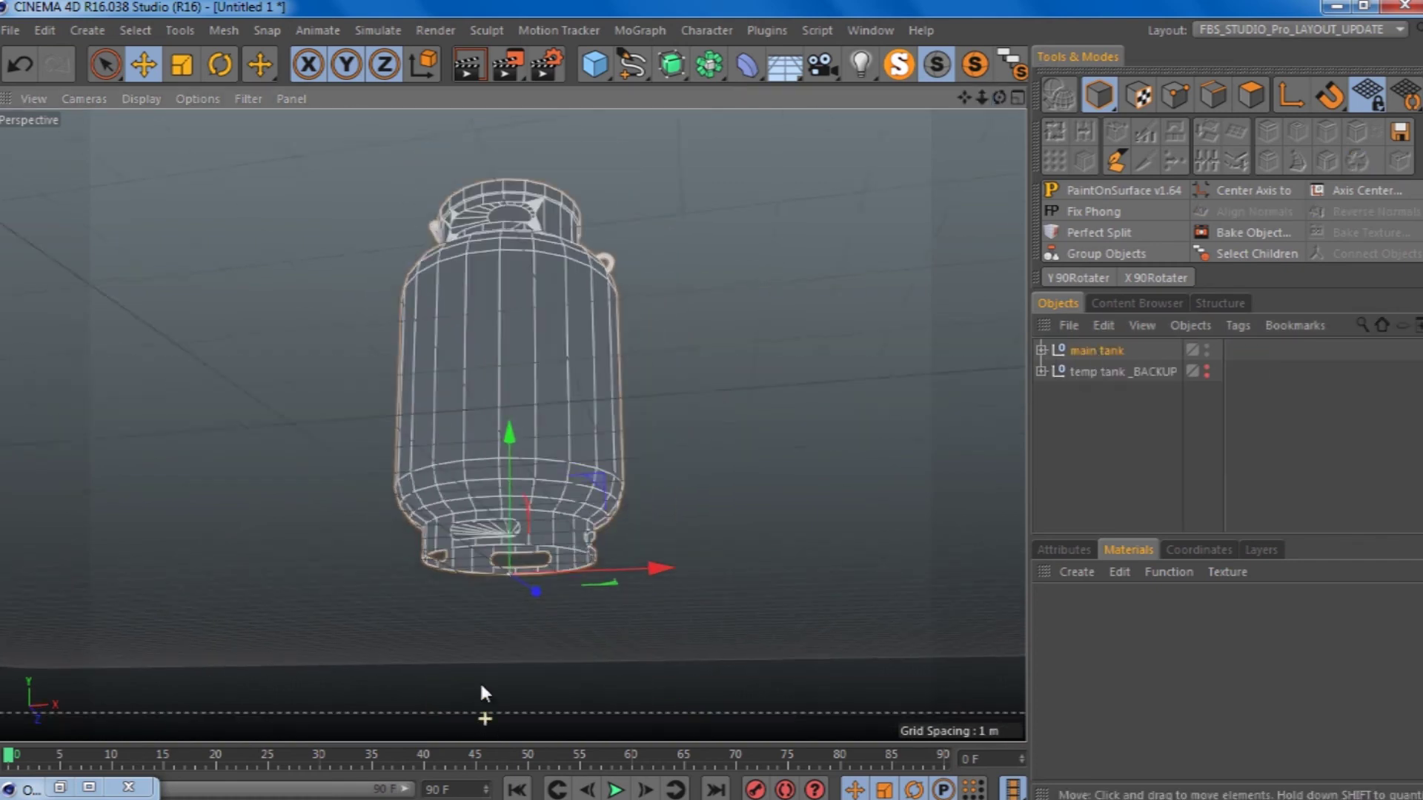
scroll("up", 3)
left_click(1041, 349)
left_click(1156, 455)
left_click(1120, 371)
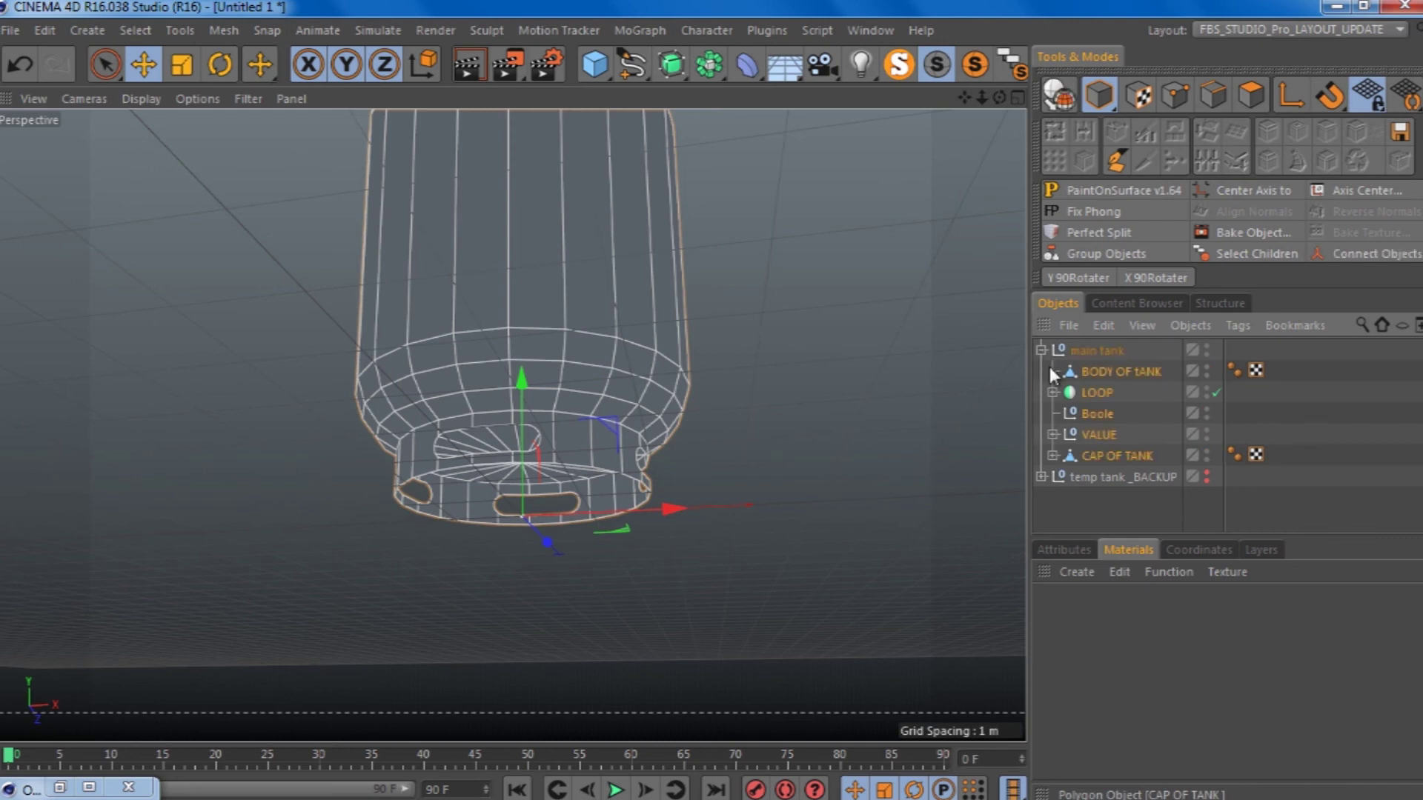
left_click_drag(516, 142, 501, 163)
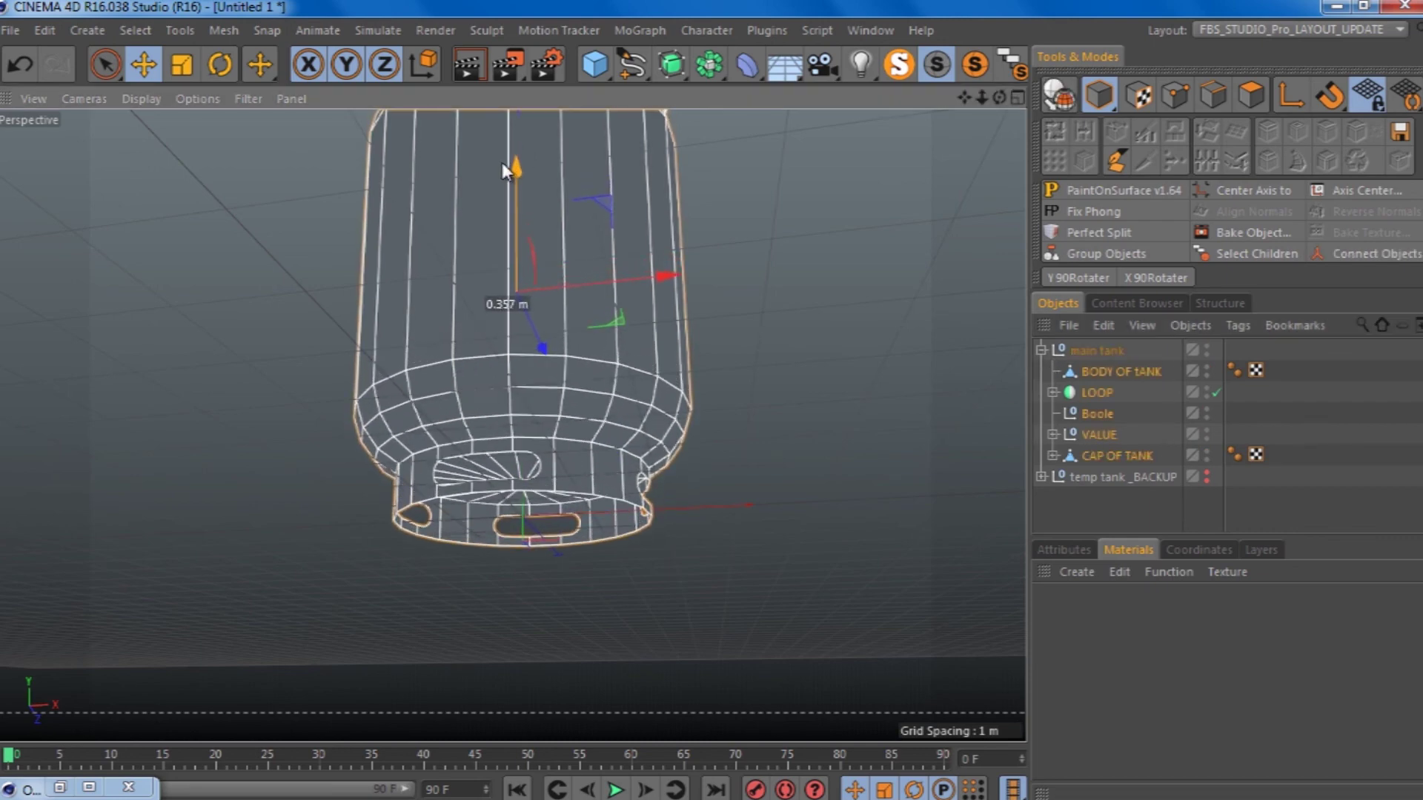
Step: Frame the tank base and reposition the main tank group's axis, then undo the change
left_click(1041, 350)
key("o")
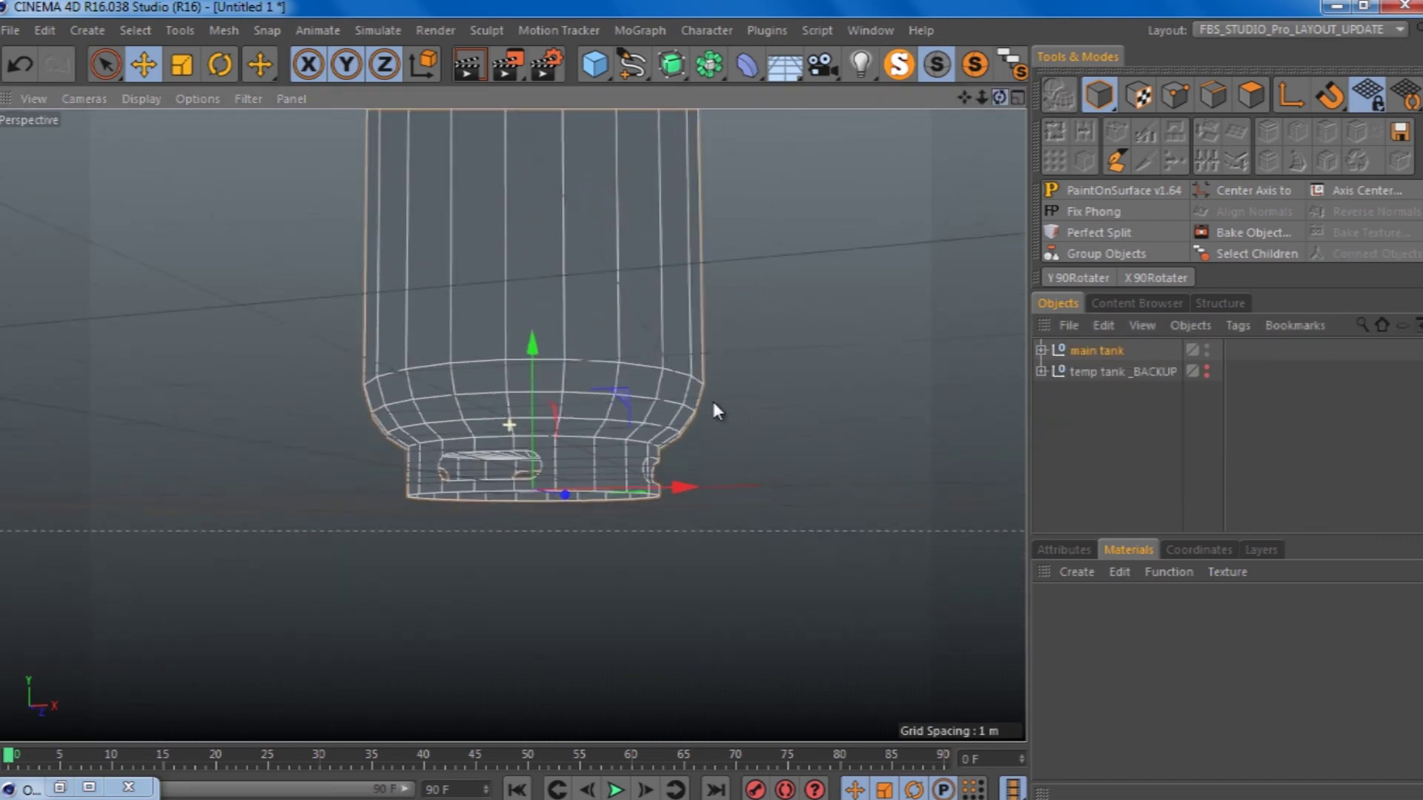
left_click_drag(712, 399, 713, 399)
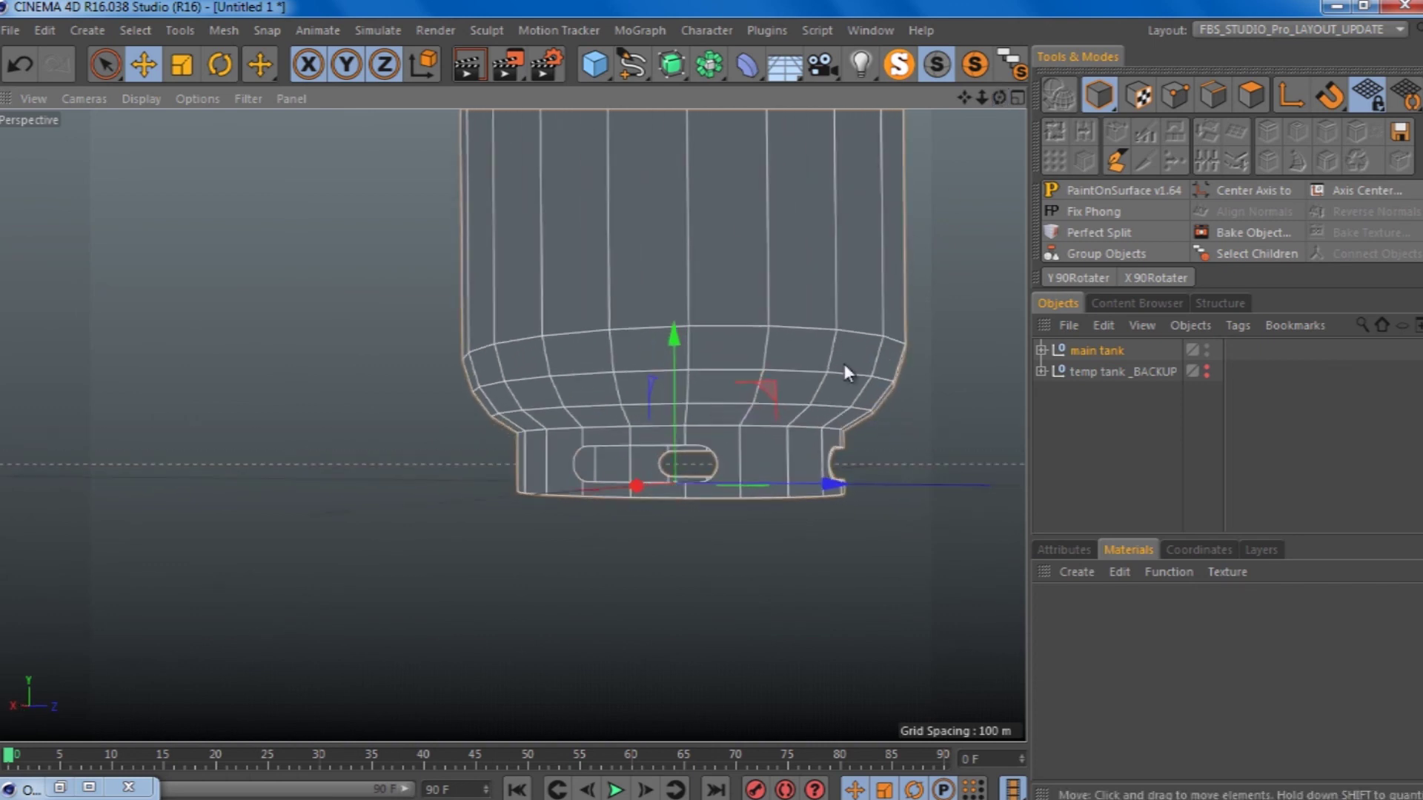
left_click(1041, 349)
left_click(1049, 458)
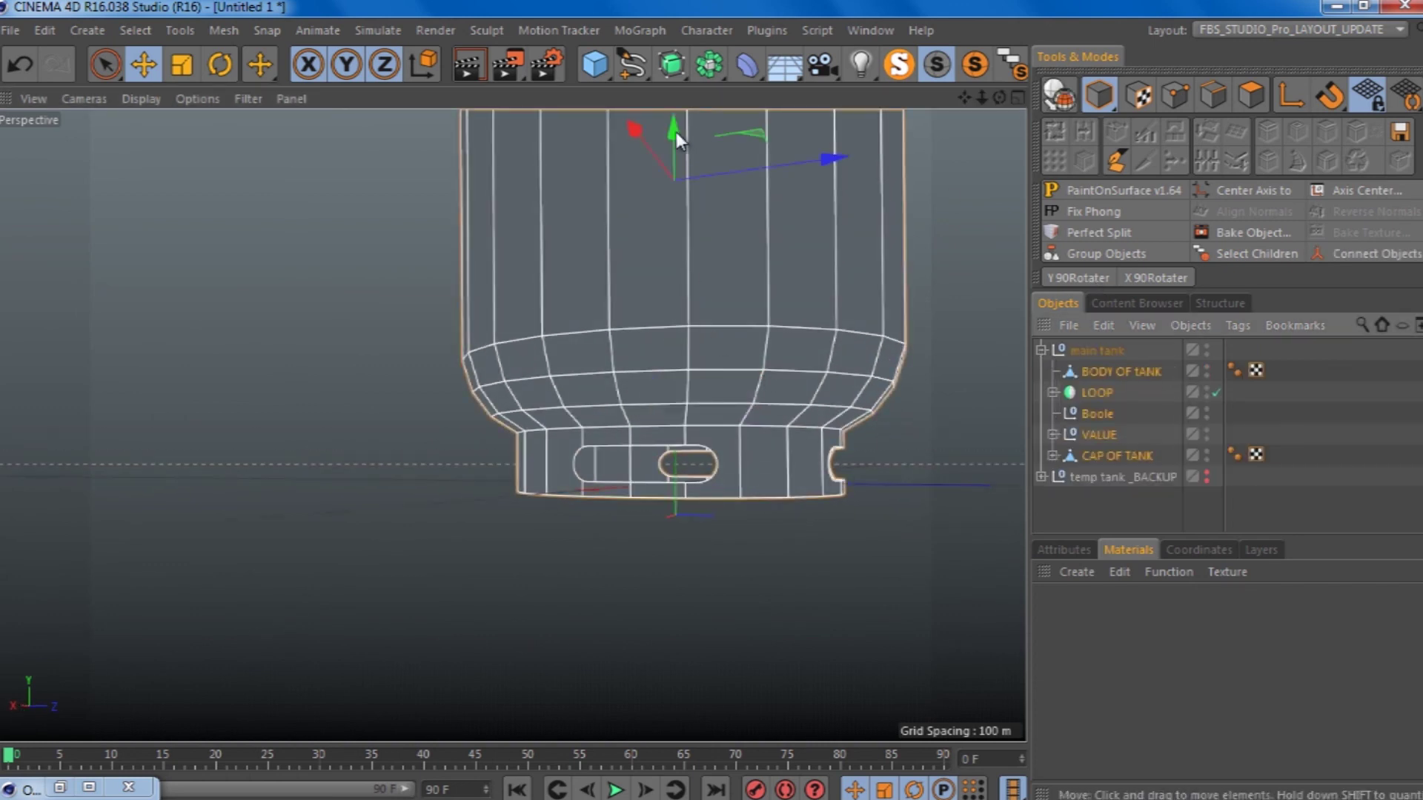
left_click_drag(691, 123, 671, 130)
left_click(1041, 350)
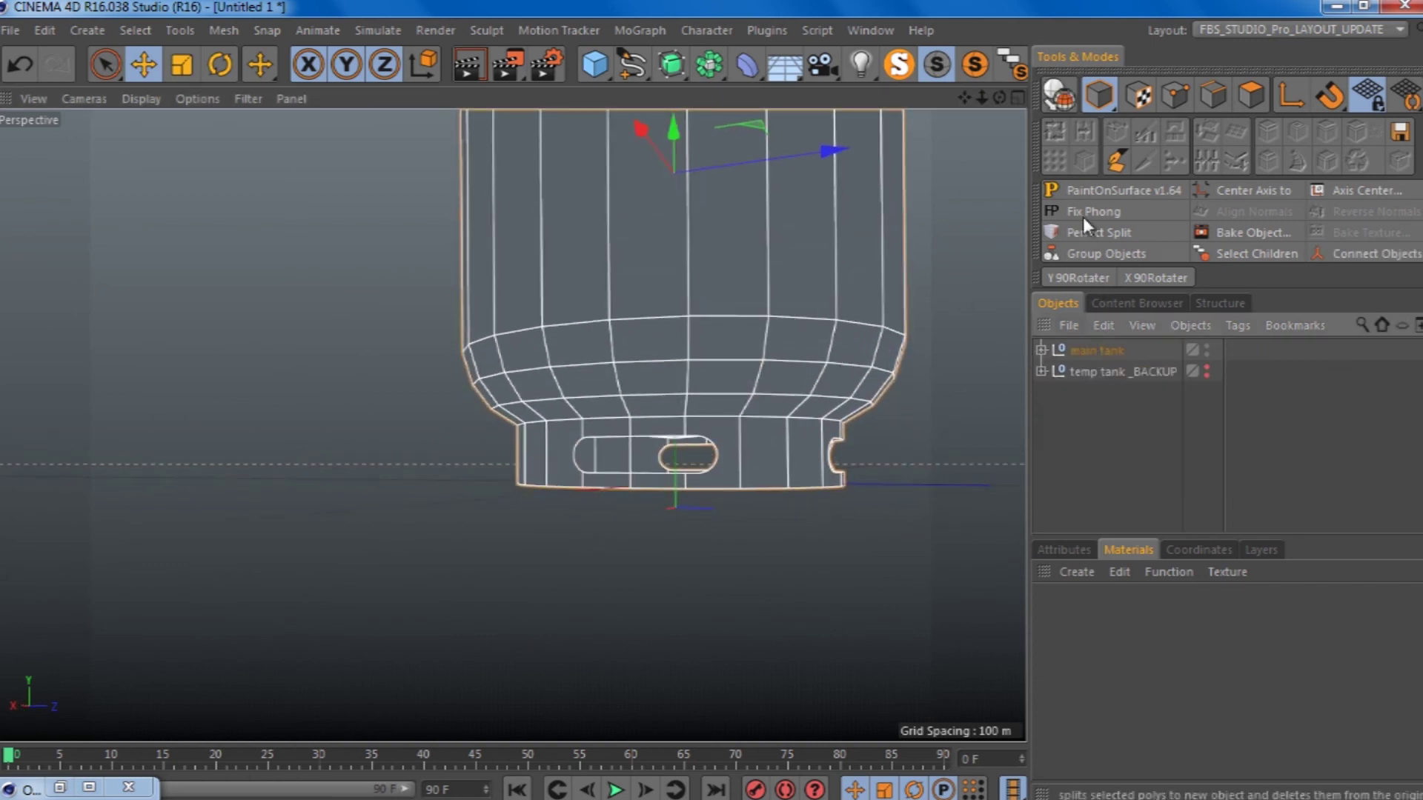
key("ctrl+z")
Step: Move the Null holding the tank parts out of main tank, then delete main tank
left_click(1041, 349)
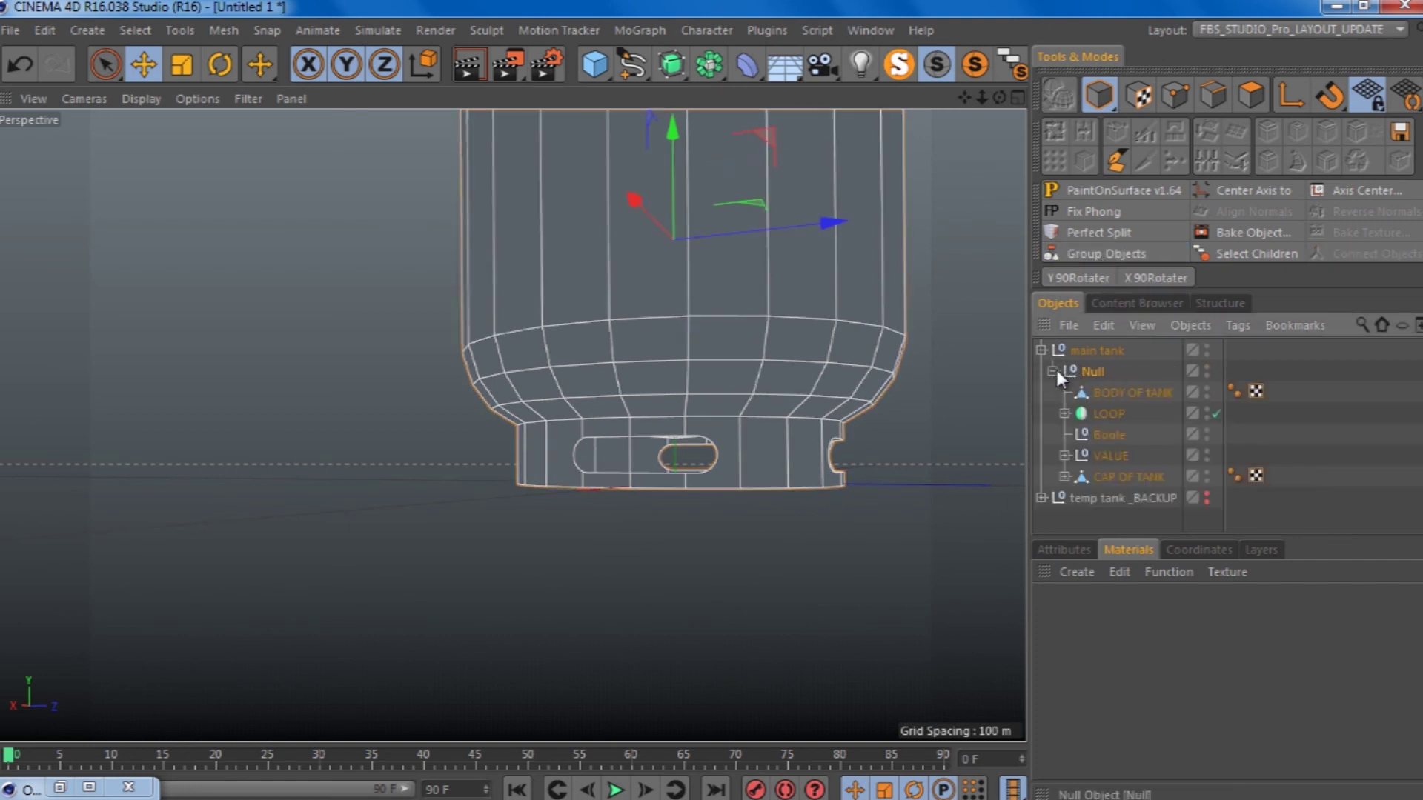
left_click(1052, 370)
left_click(1091, 349)
left_click_drag(1093, 372, 1091, 353)
left_click(1071, 378)
key("Delete")
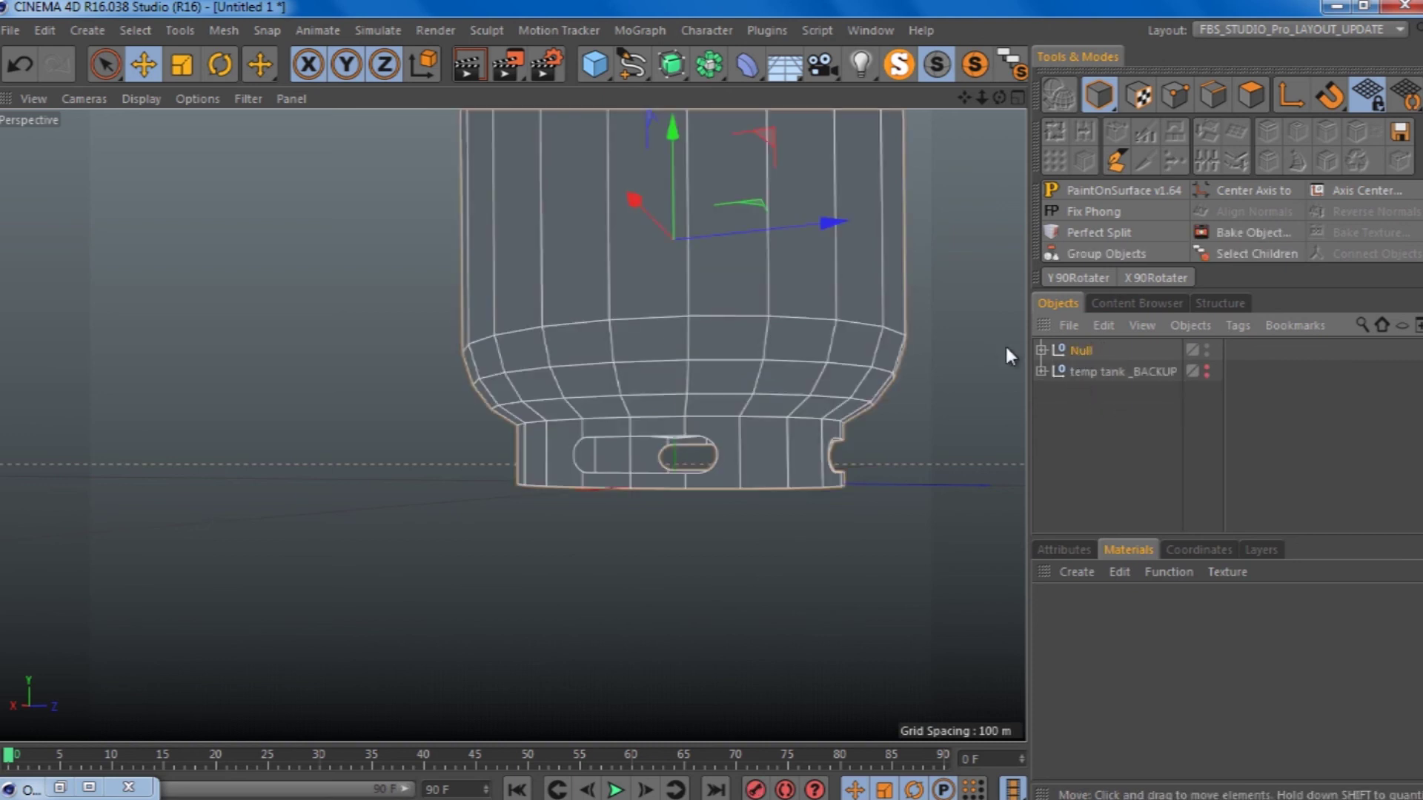
Step: Add a new empty Null at the tank base and view its properties
left_click_drag(595, 63, 686, 113)
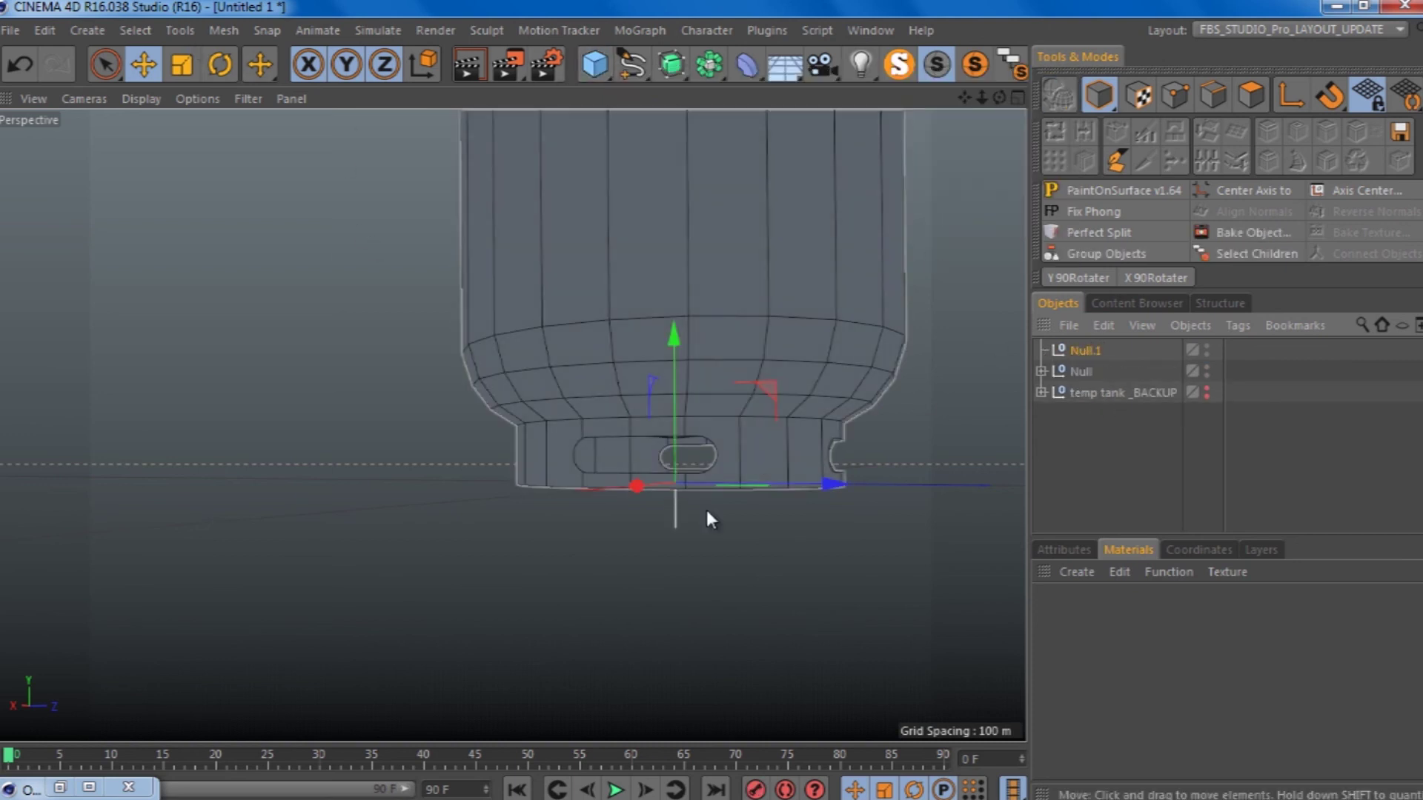
left_click_drag(705, 493, 721, 406)
left_click(1064, 549)
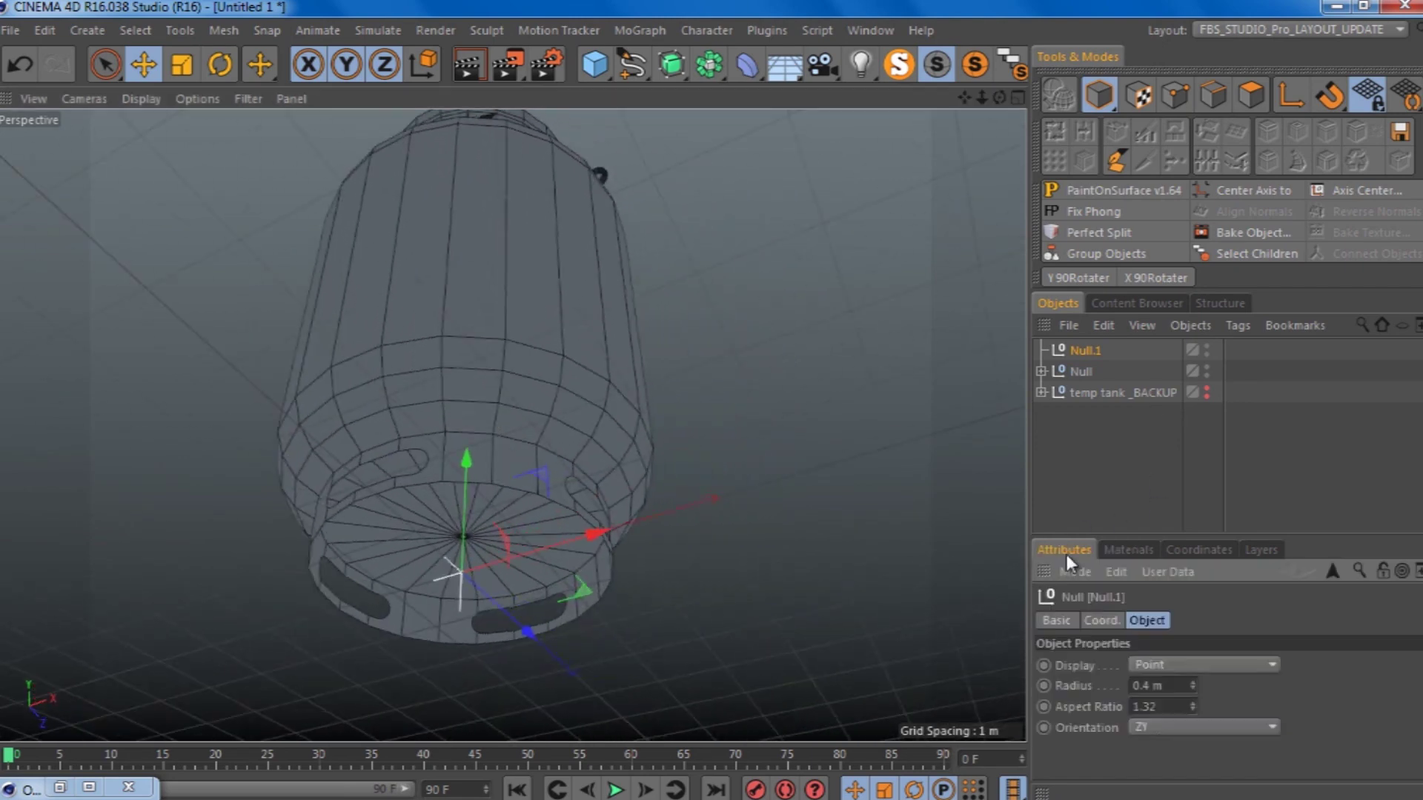
left_click_drag(728, 400, 712, 406)
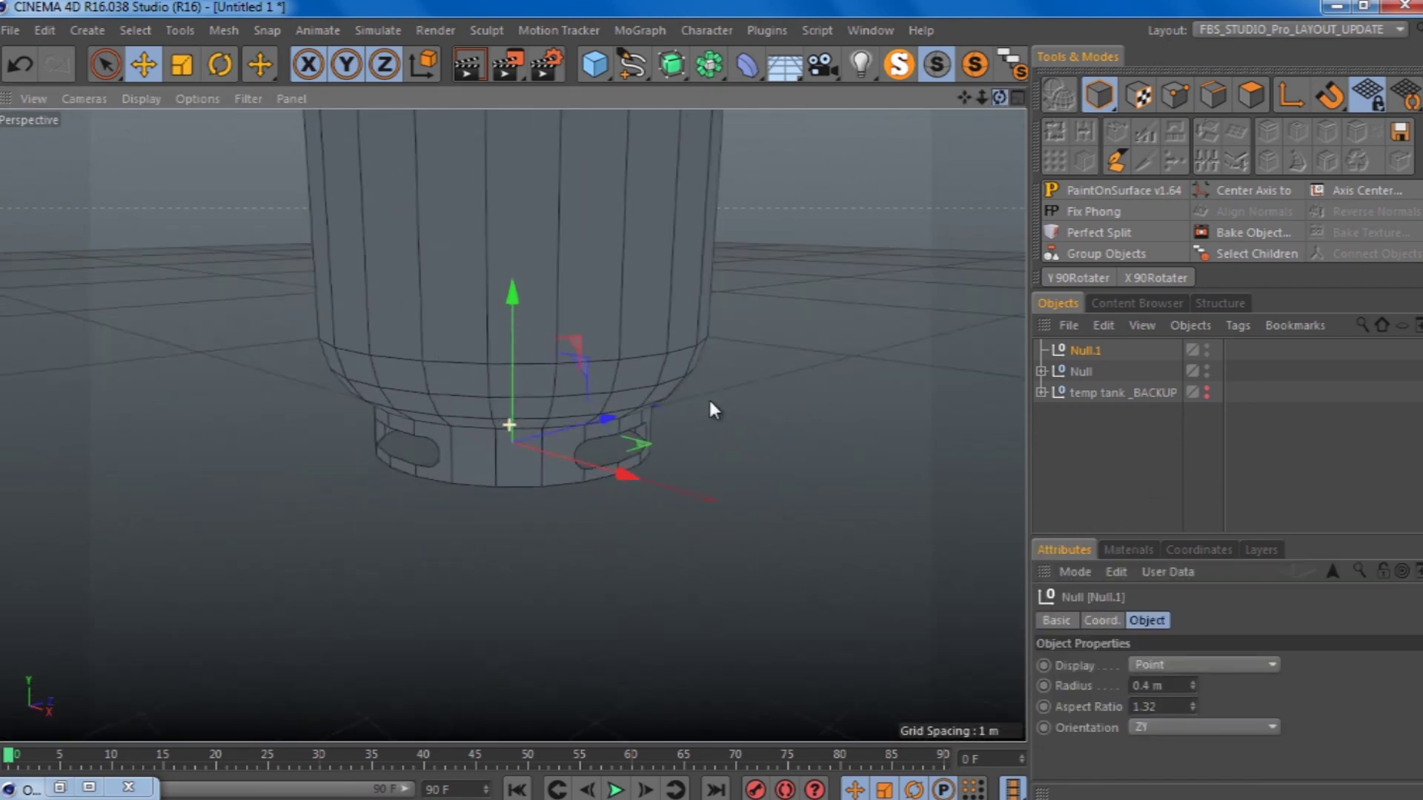
scroll("up", 3)
scroll("up", 3)
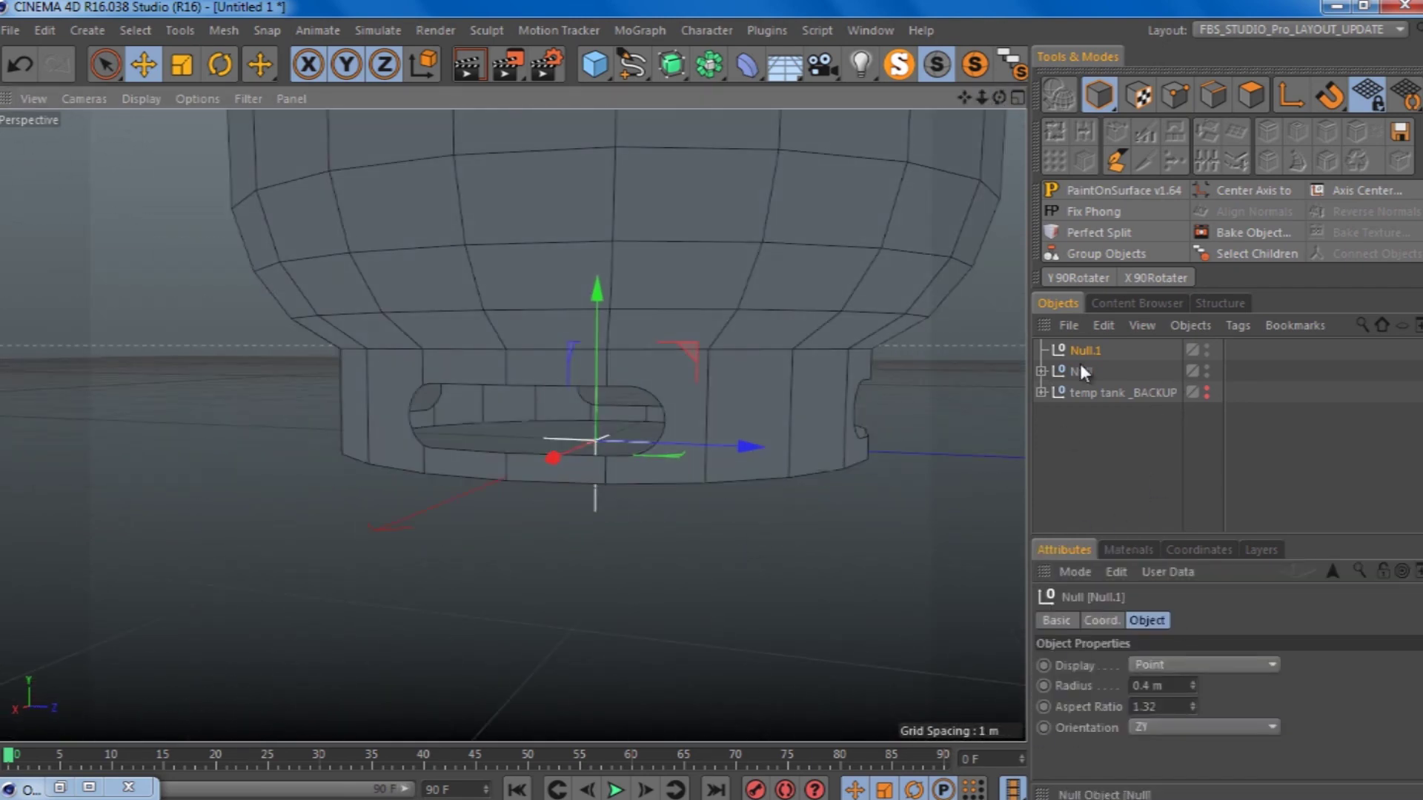
Step: Rename the new null ROOT OF TANK and parent the tank's Null group under it
double_click(1083, 350)
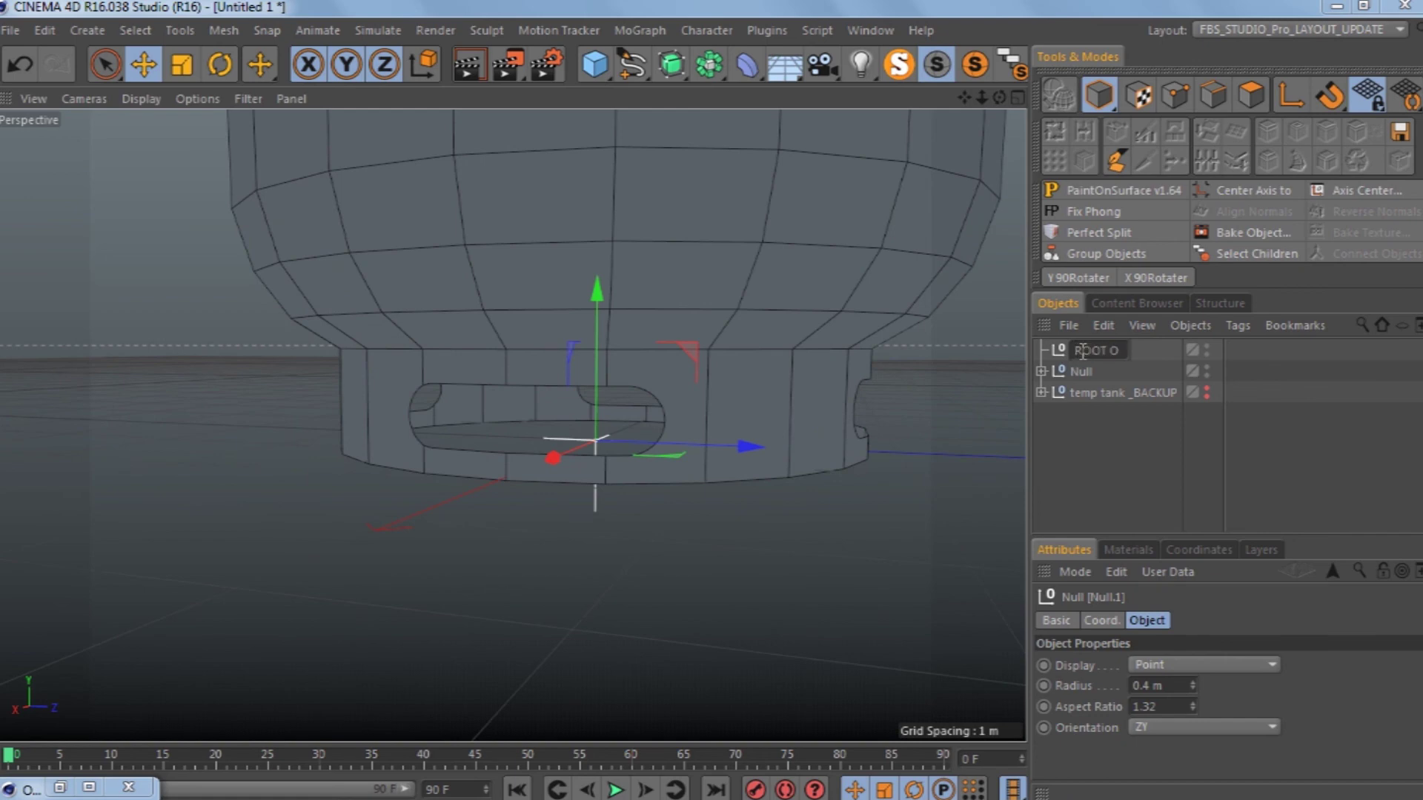
type("F TANK")
key("Return")
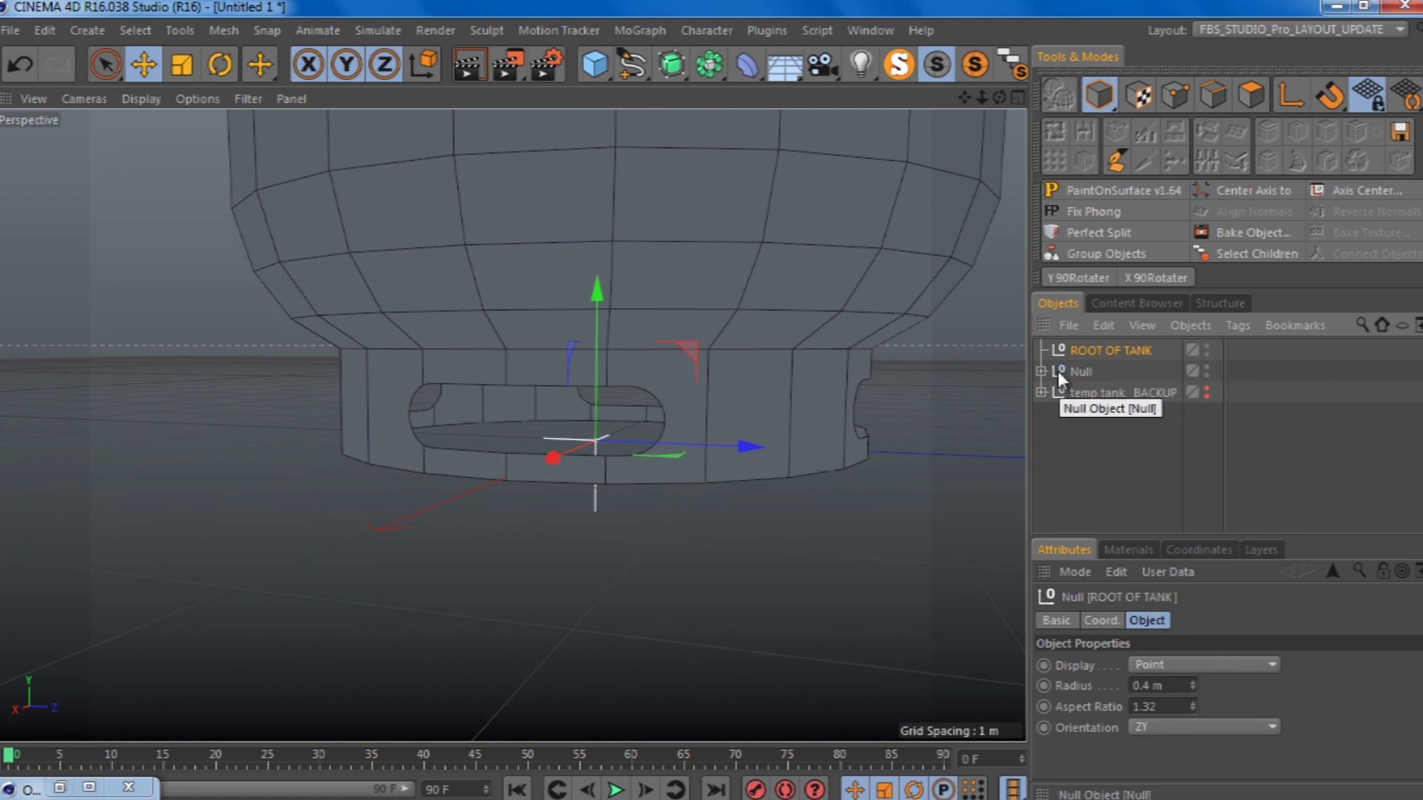
left_click_drag(1071, 371, 1097, 352)
scroll("down", 3)
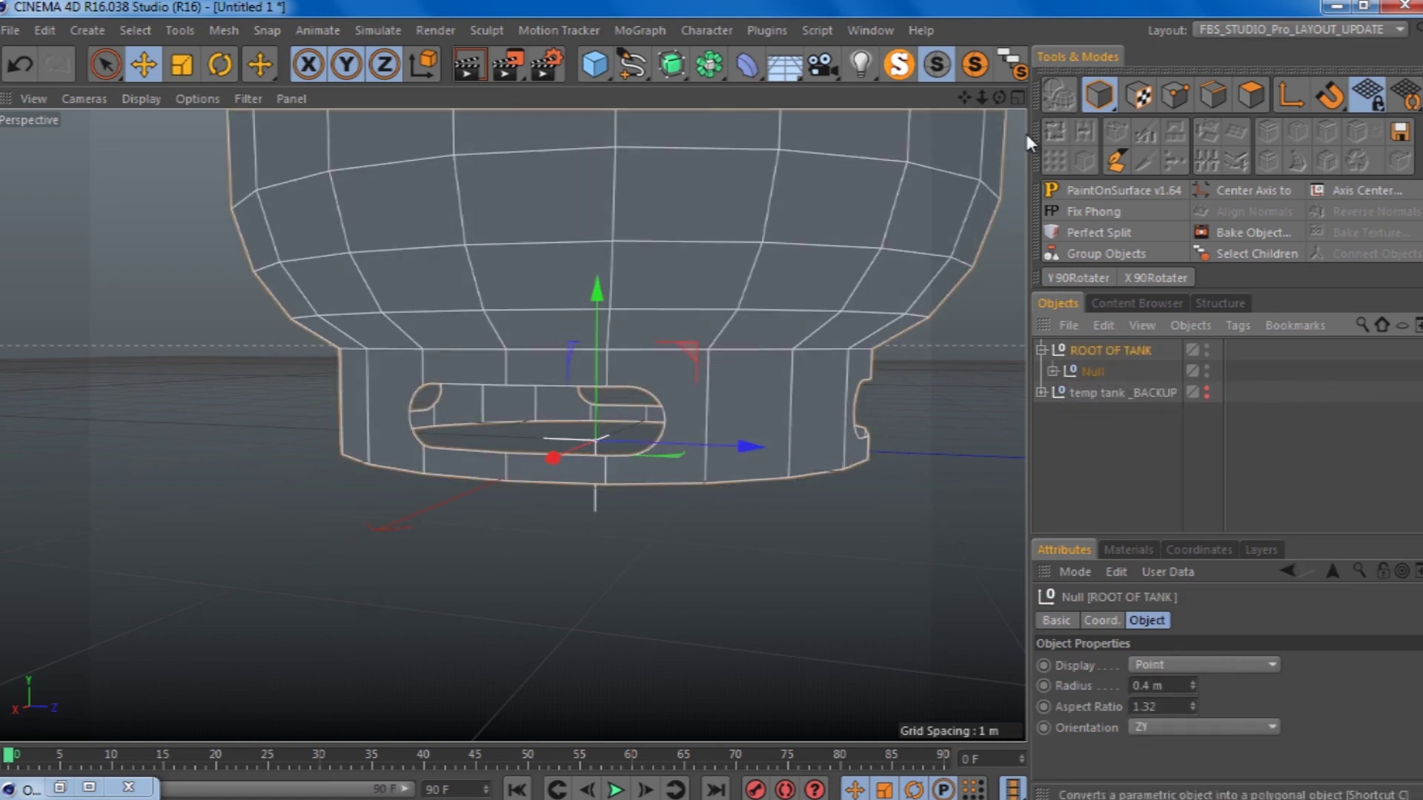
scroll("down", 3)
scroll("down", 3)
scroll("down", 3)
Step: Drag the whole tank along the grid and back, then undo the repositioning
left_click_drag(598, 444, 255, 228)
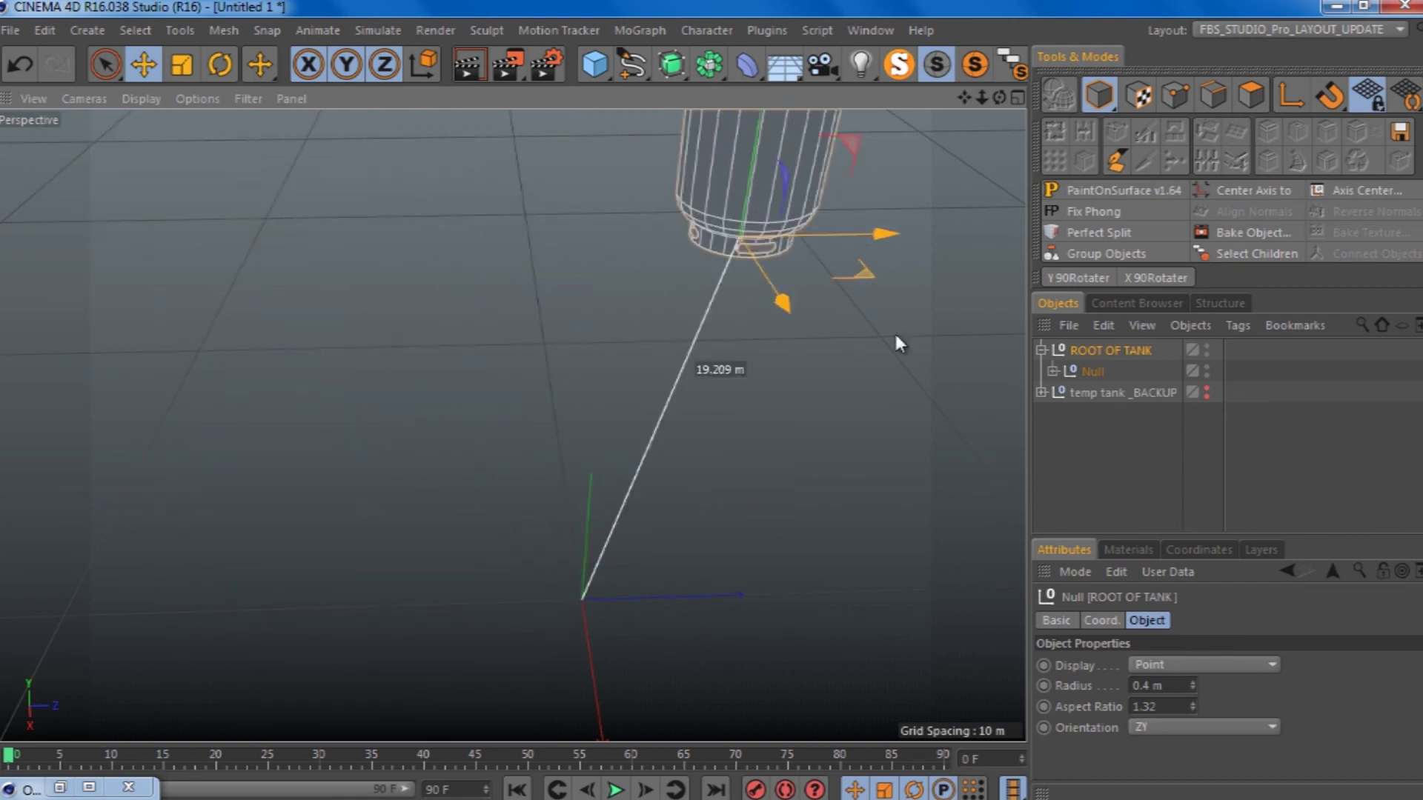
left_click_drag(256, 228, 459, 560)
left_click(21, 65)
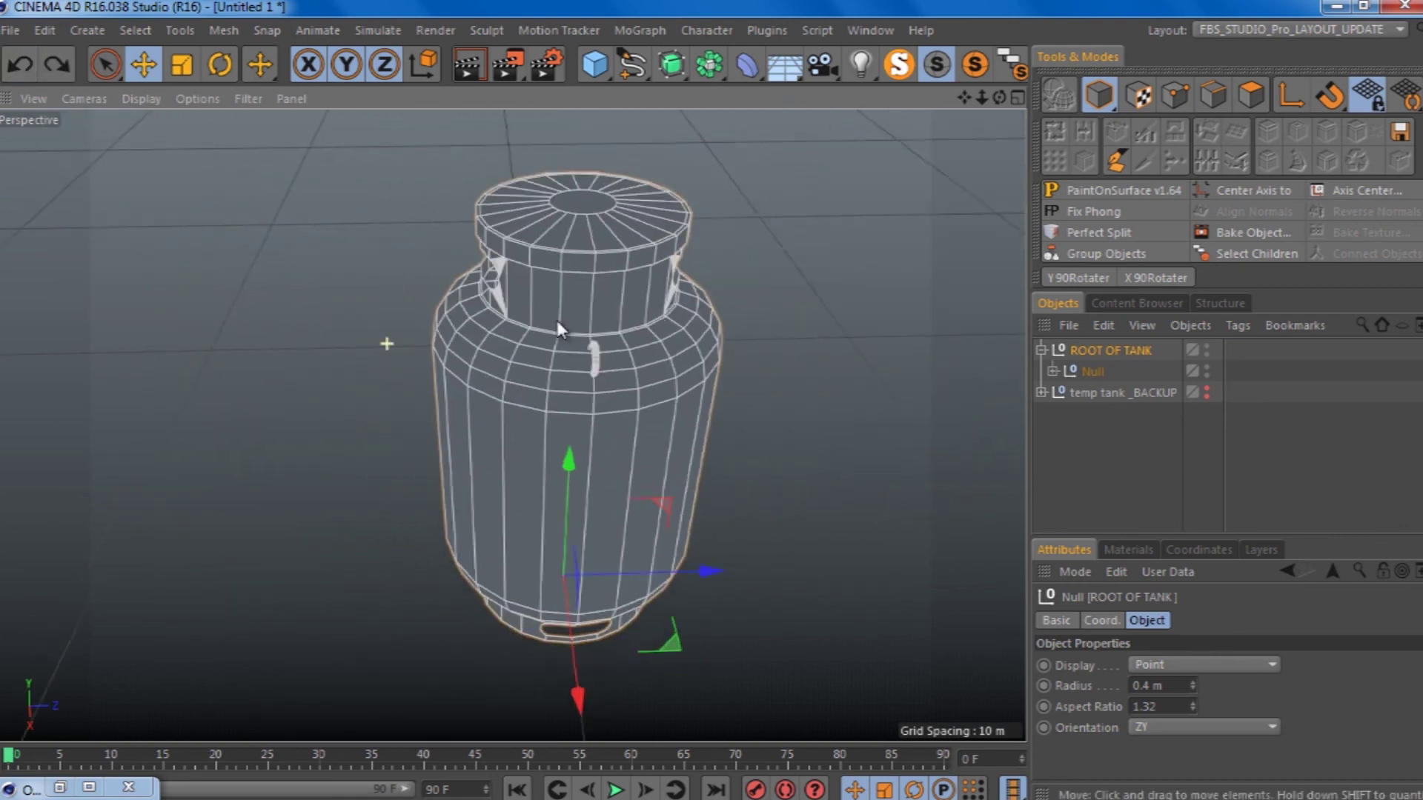
left_click(9, 30)
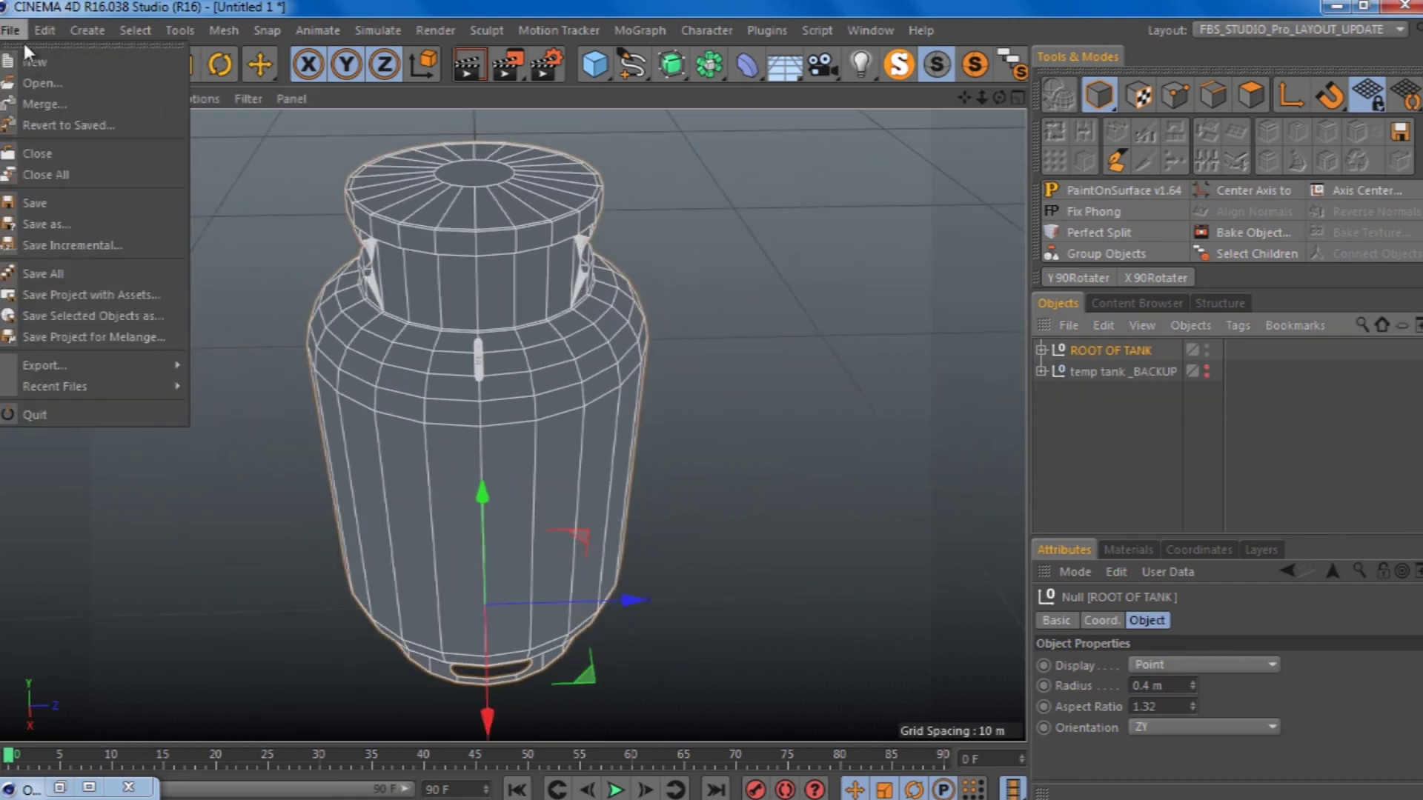
Step: Save the scene as MED_GAS_TANK.c4d in the MY C4D-PROJECTS folder
left_click(47, 200)
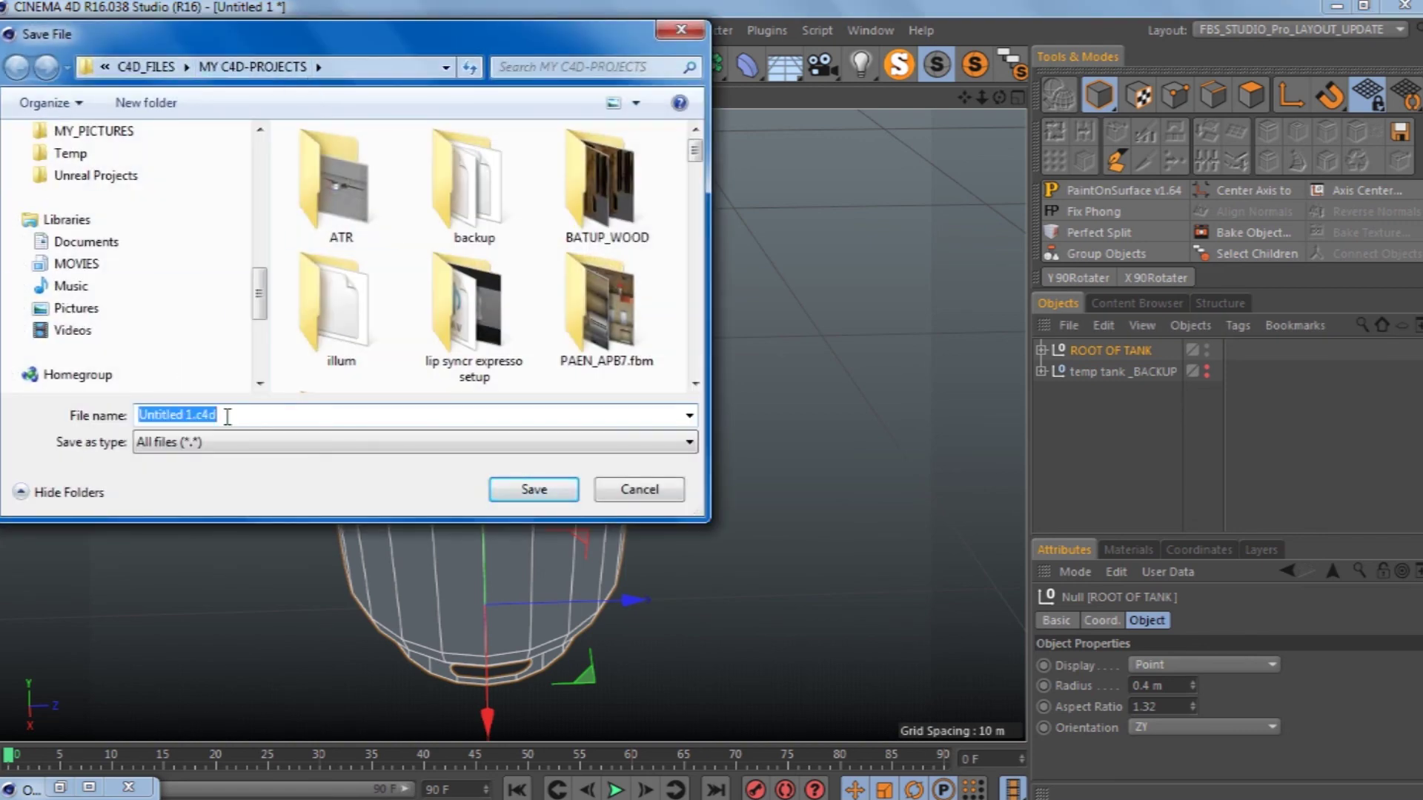
type("MED_GA")
type("S_TANK")
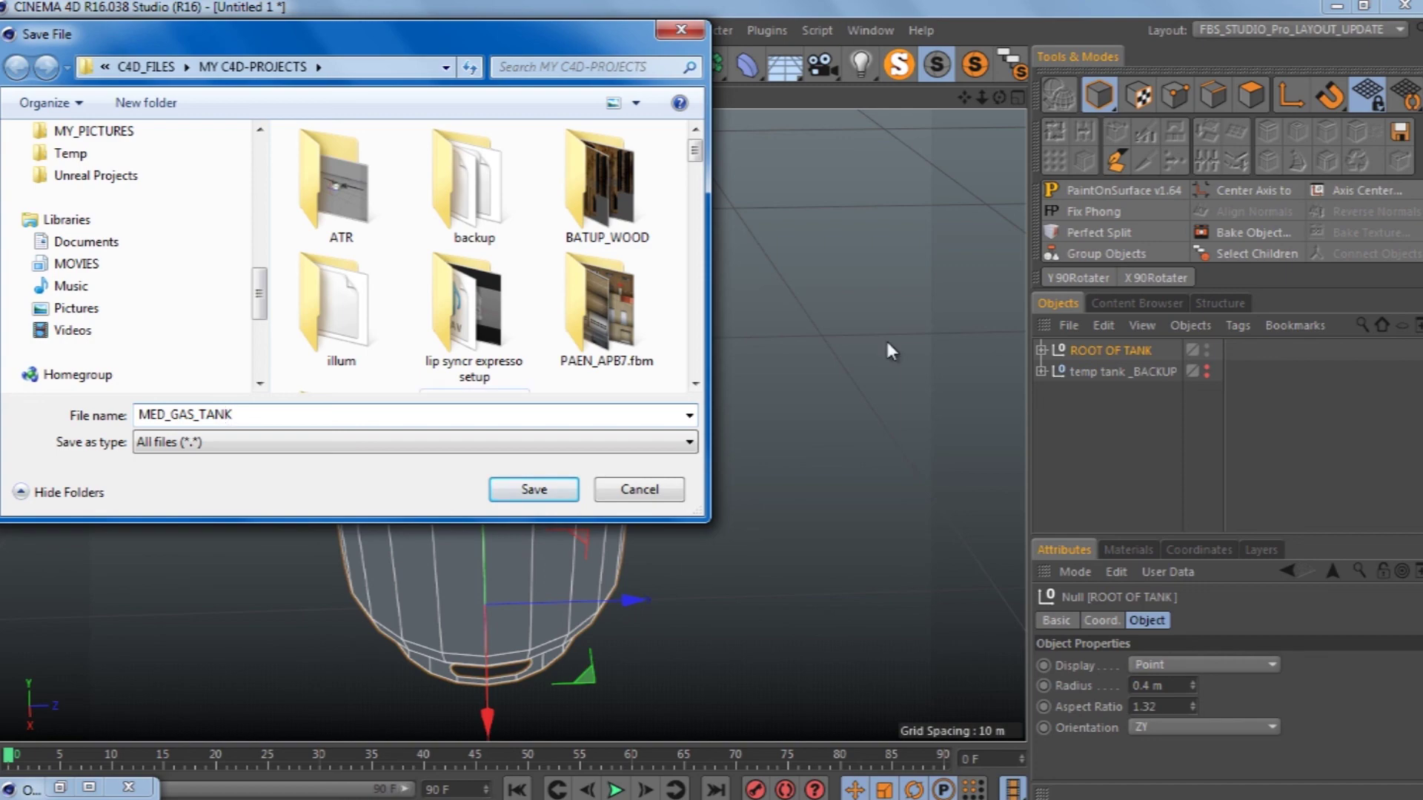
left_click(547, 499)
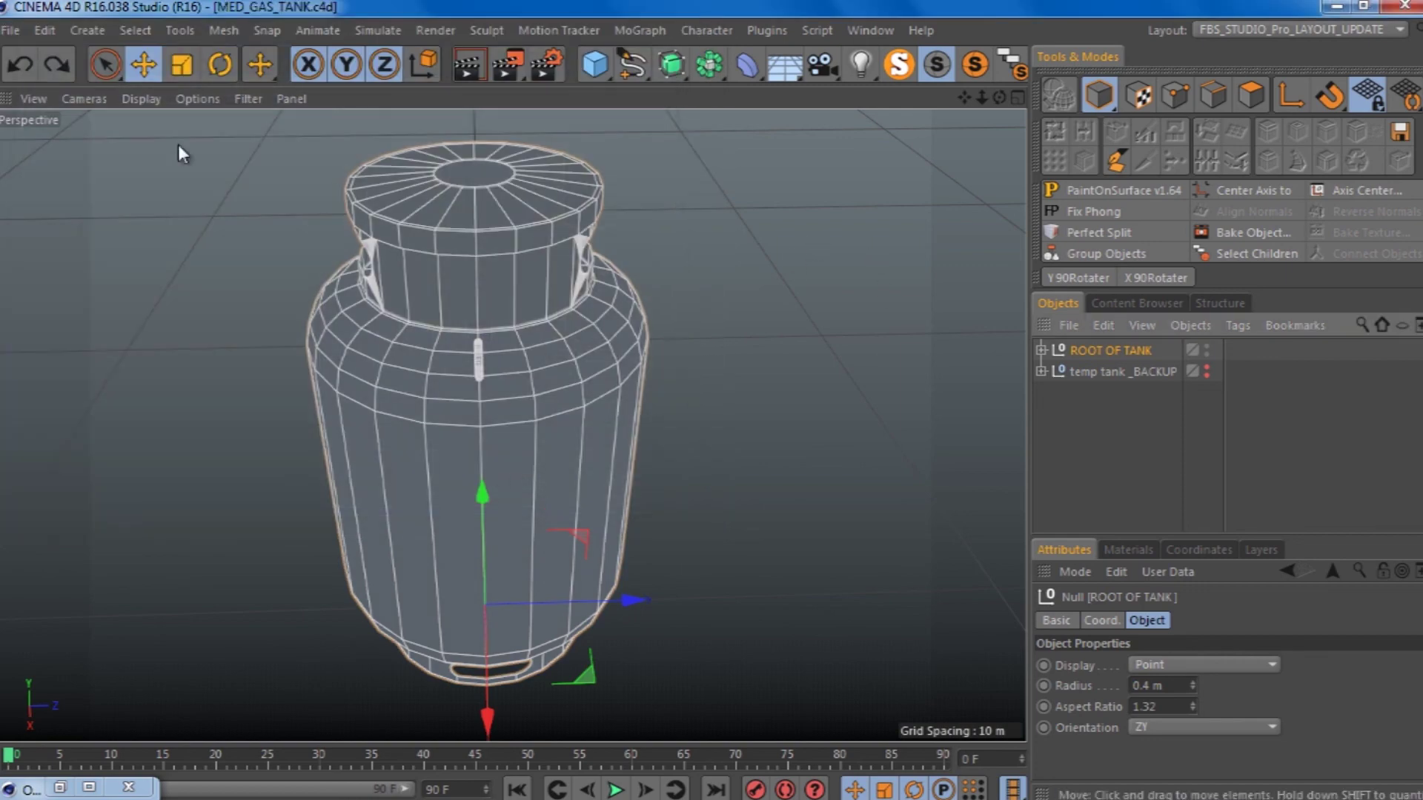